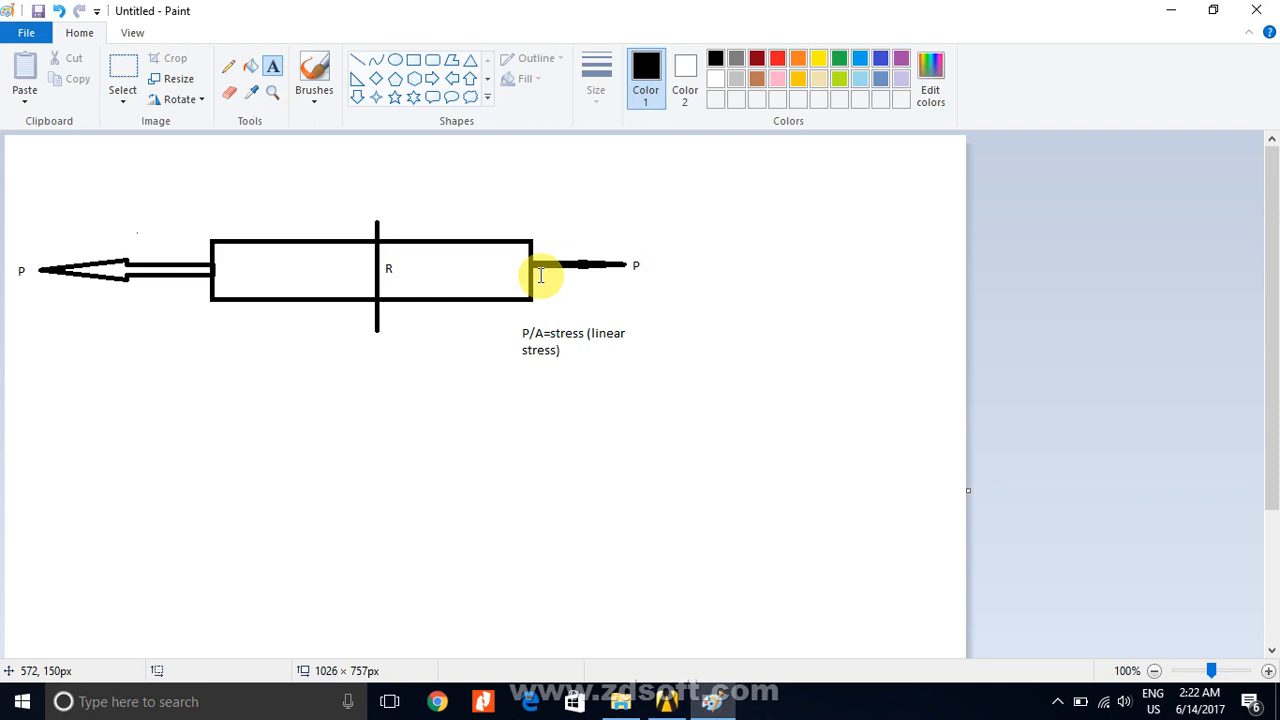
drag(540, 276, 578, 288)
click(170, 298)
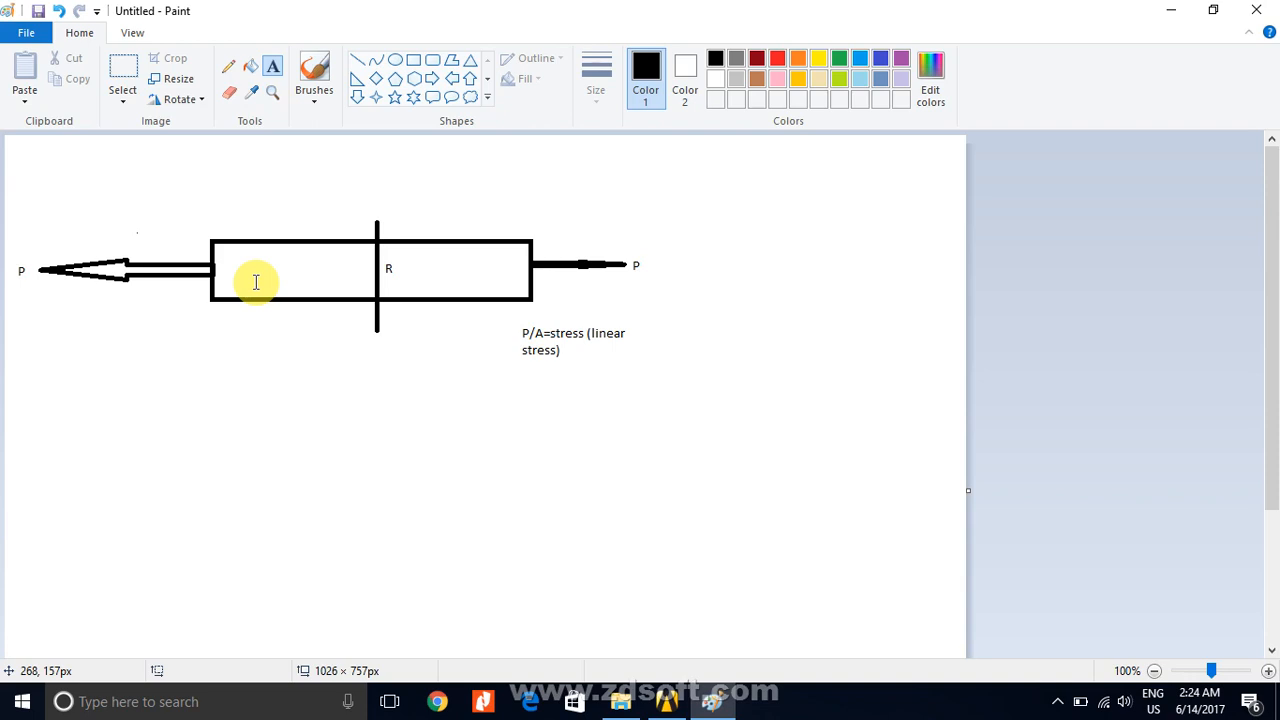
- Switch to ANSYS Workbench, add a Static Structural analysis system and open its Geometry in DesignModeler
click(667, 703)
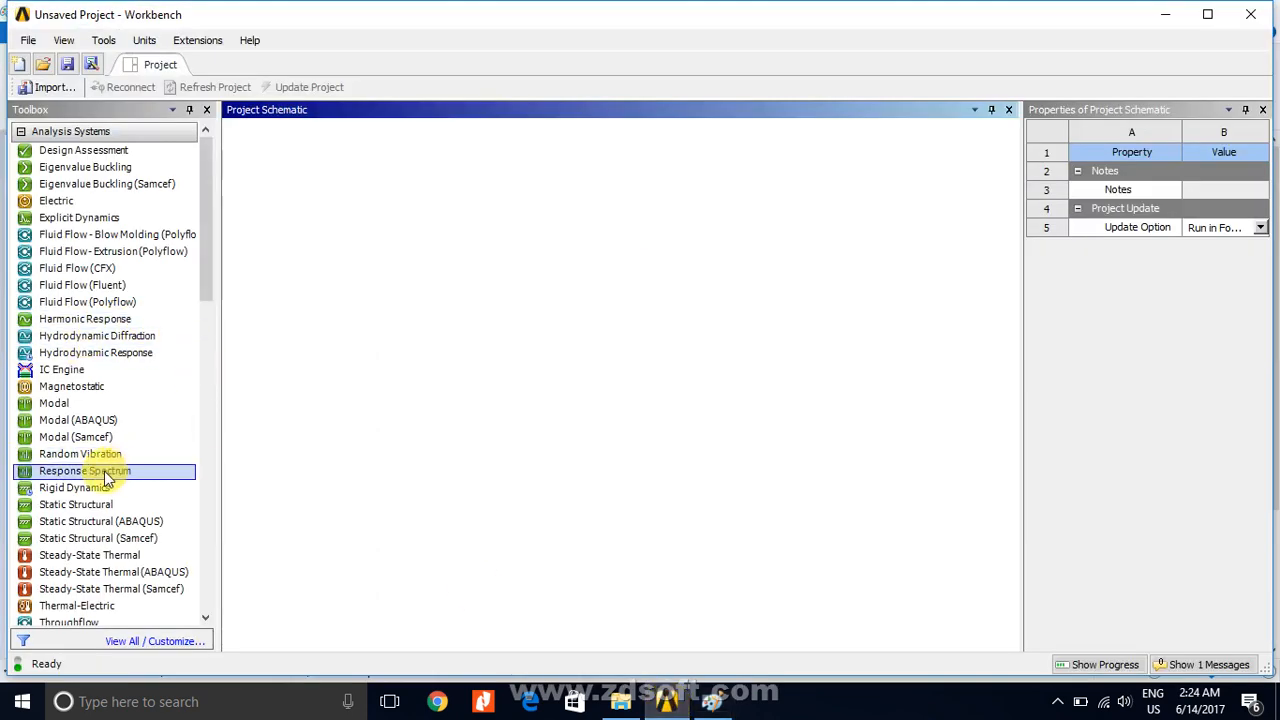
double_click(79, 505)
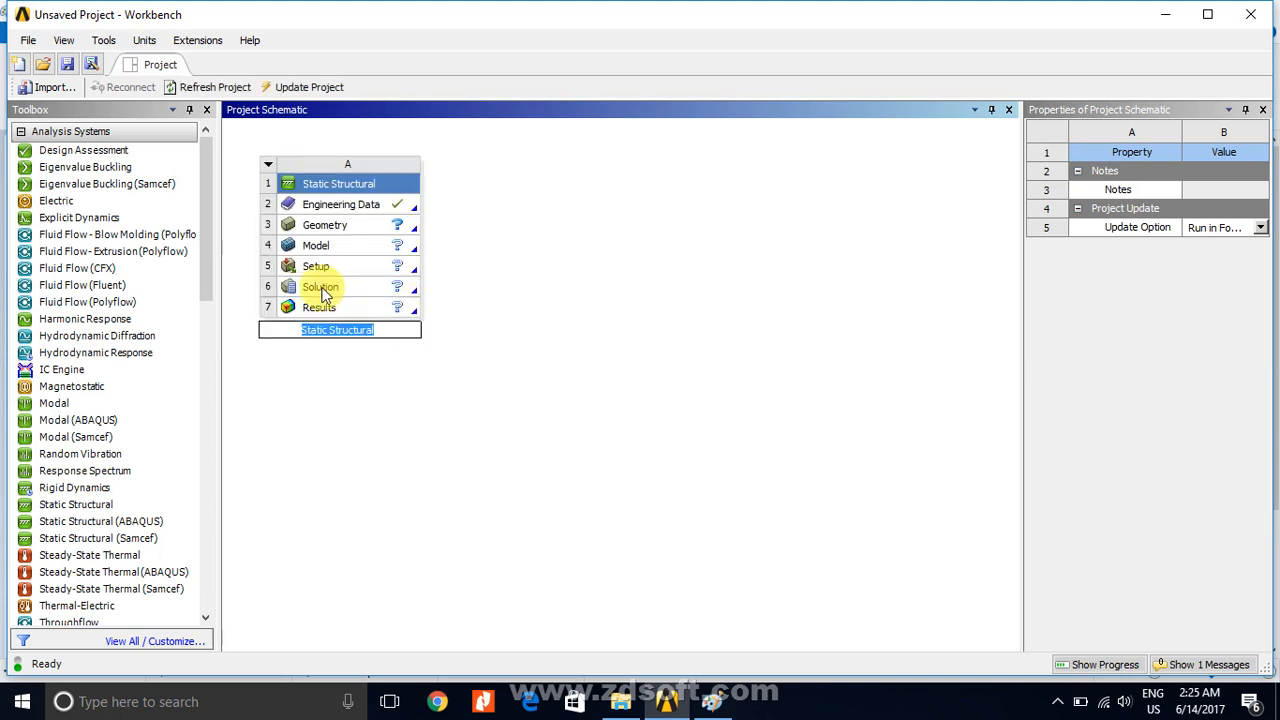
click(388, 230)
double_click(388, 230)
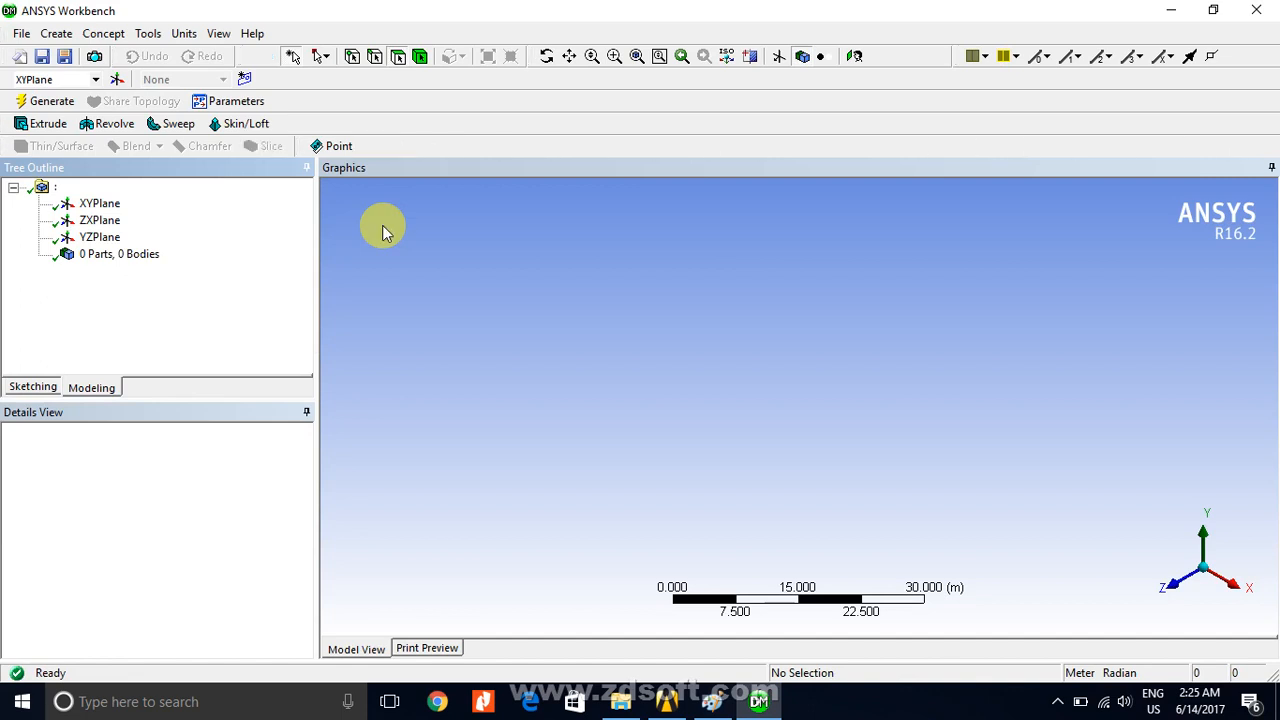
- Select the XYPlane, face it straight on and enter sketching mode
click(95, 205)
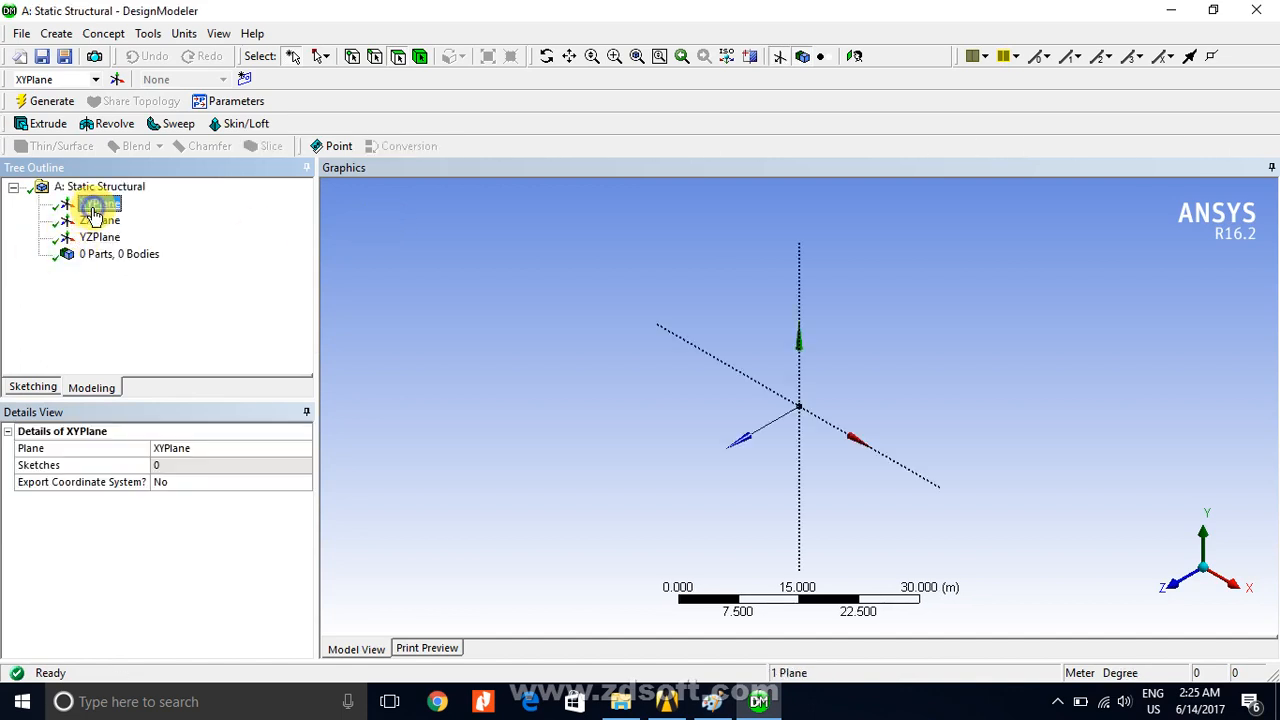
right_click(94, 211)
click(122, 220)
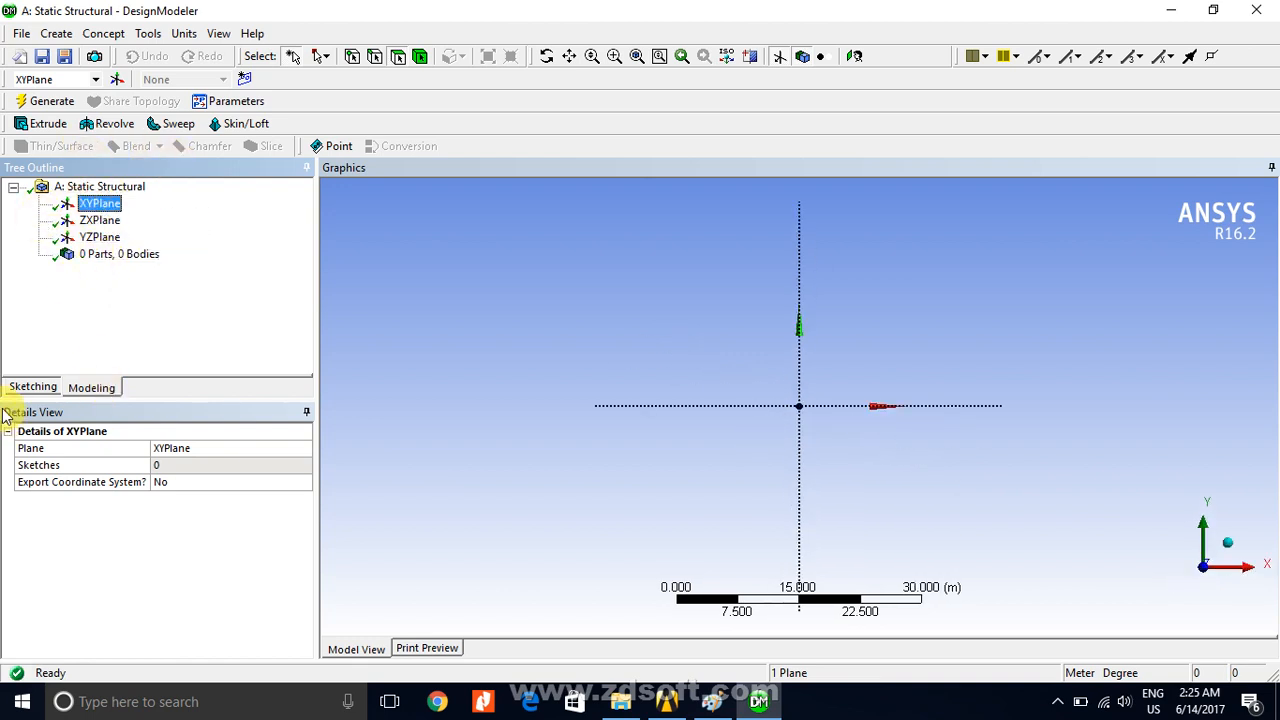
click(26, 389)
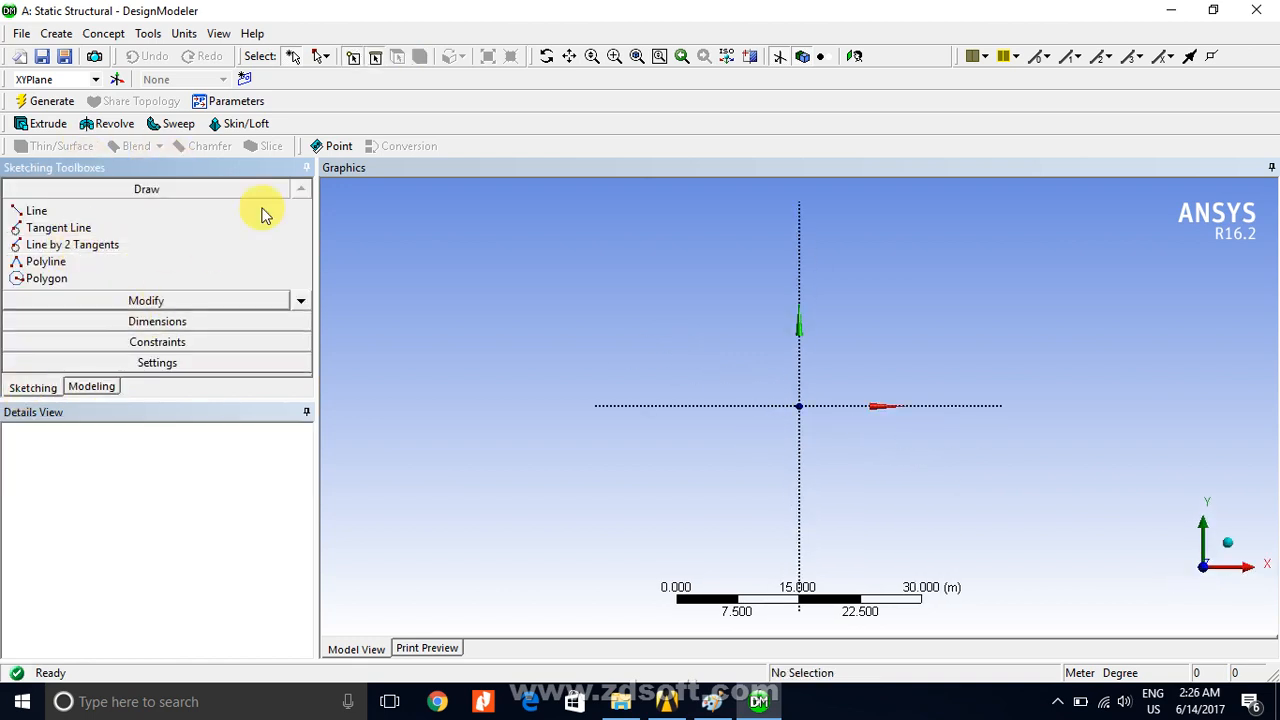
- Set the model units to millimetres and sketch a rectangle from the origin, about 30381 mm wide and 9000 mm high
click(300, 301)
click(300, 301)
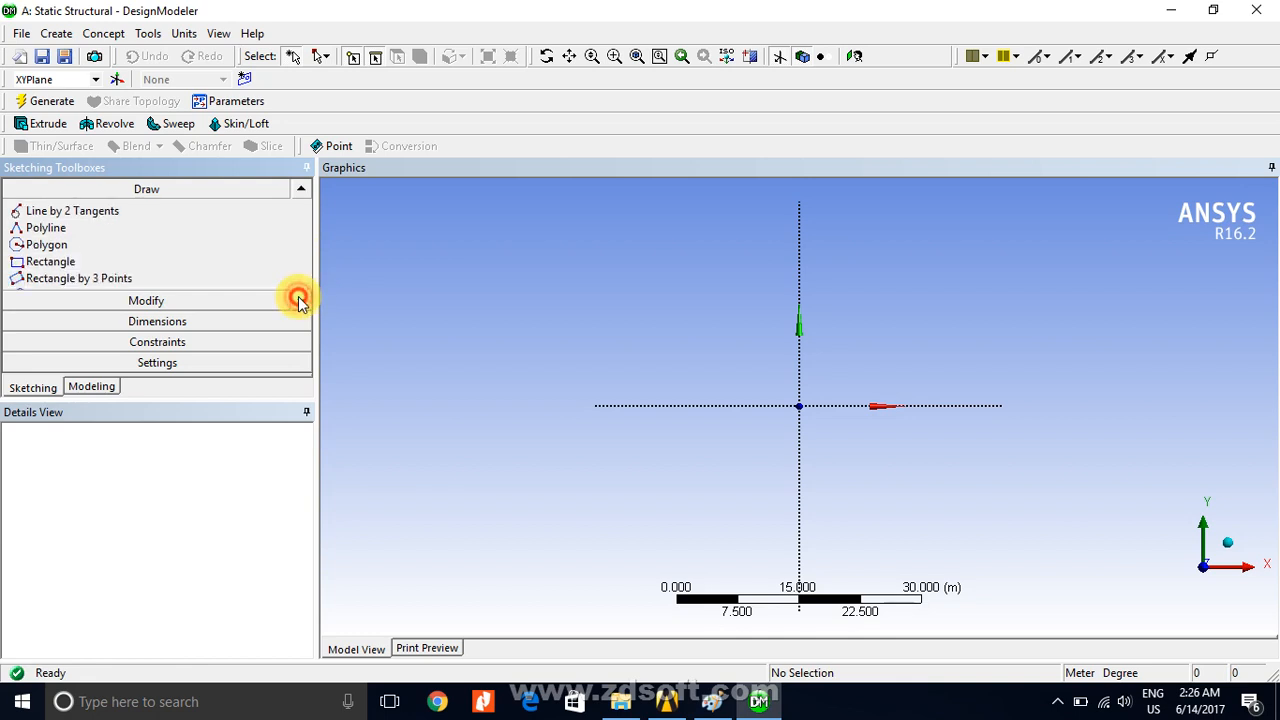
click(300, 301)
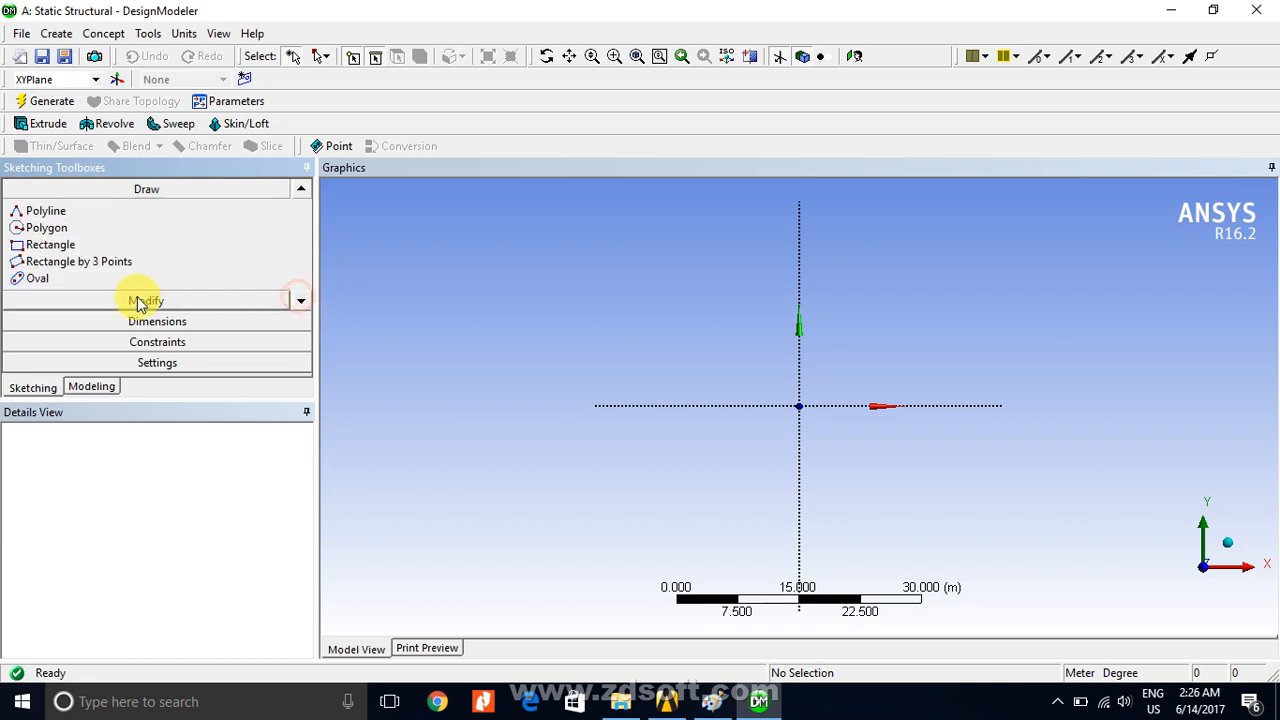
click(45, 245)
click(800, 405)
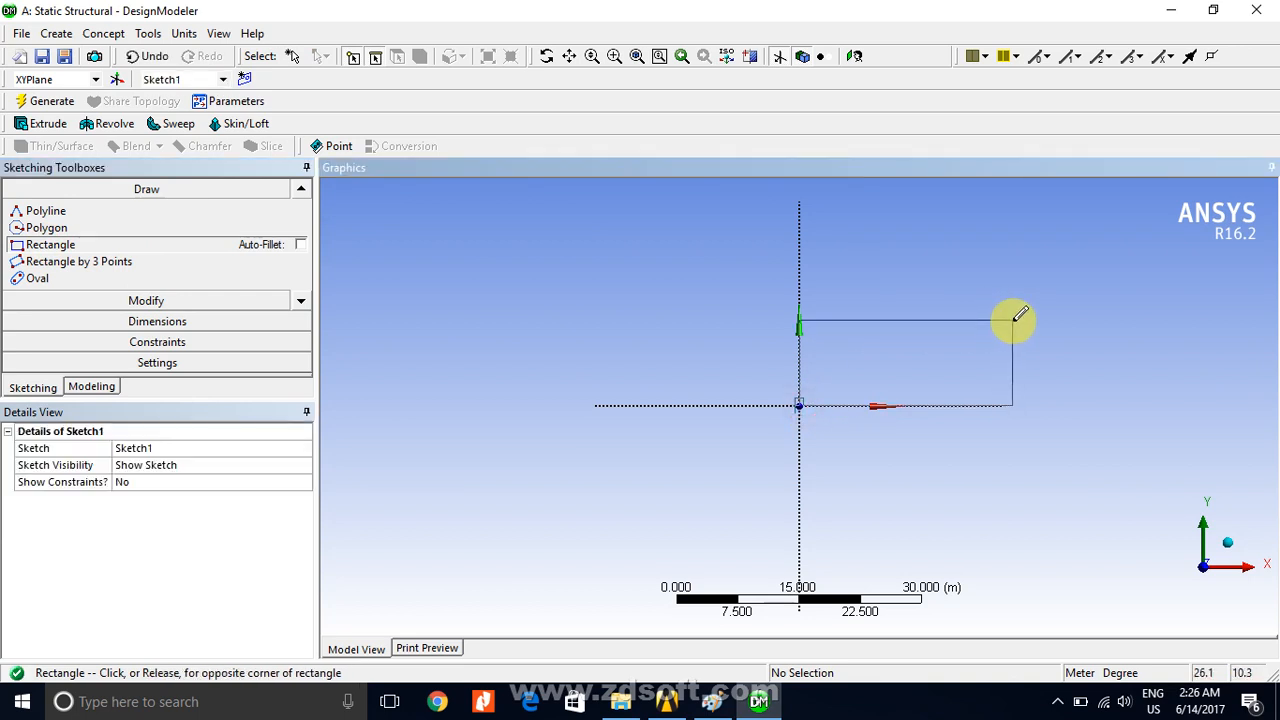
click(196, 34)
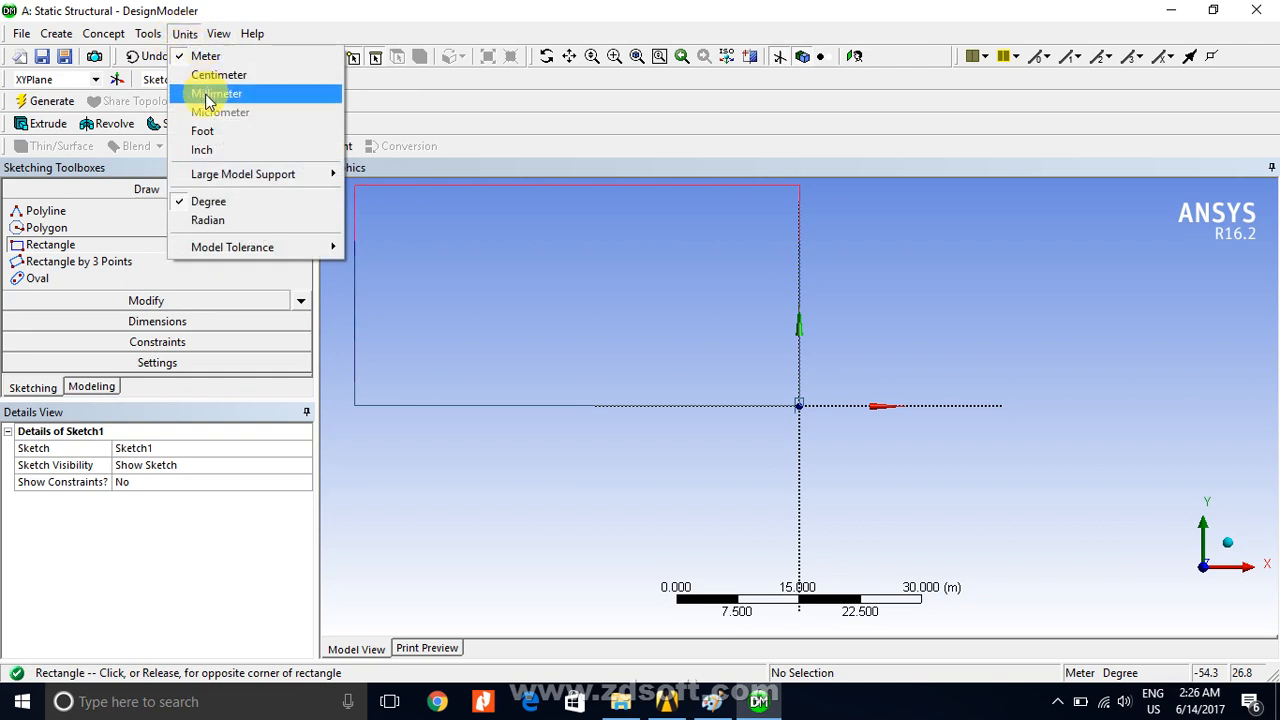
click(207, 93)
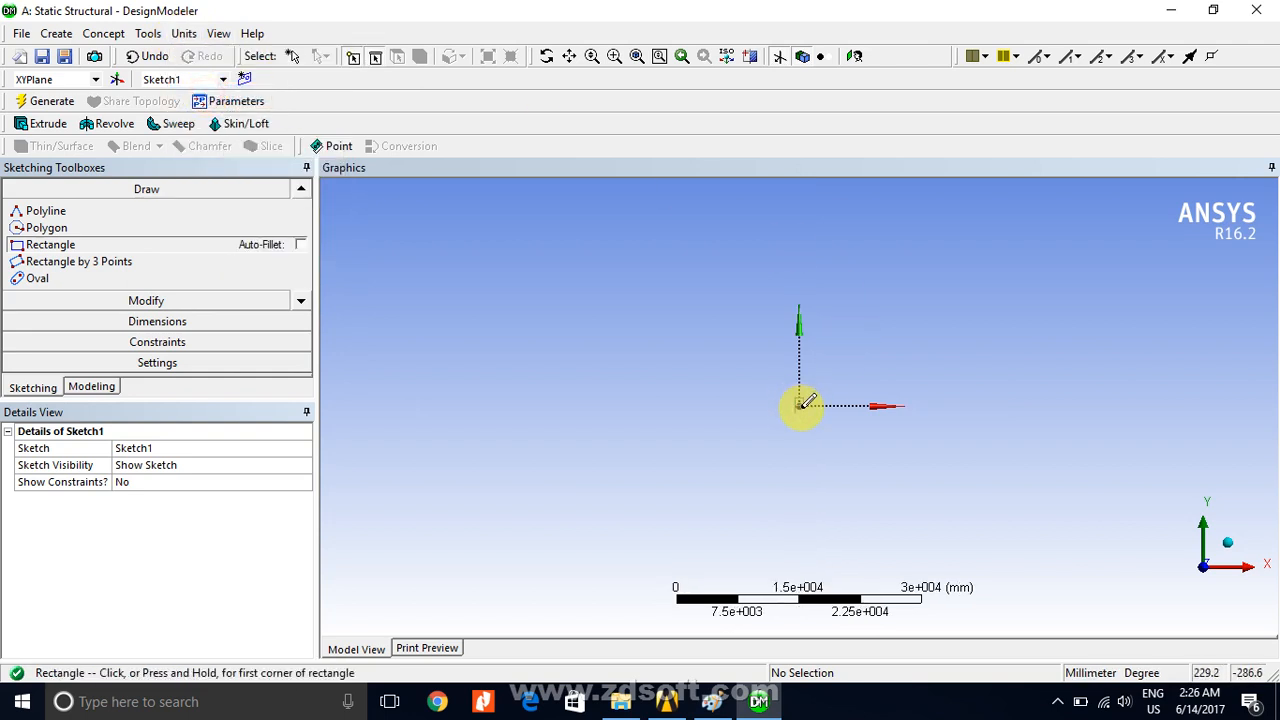
click(799, 402)
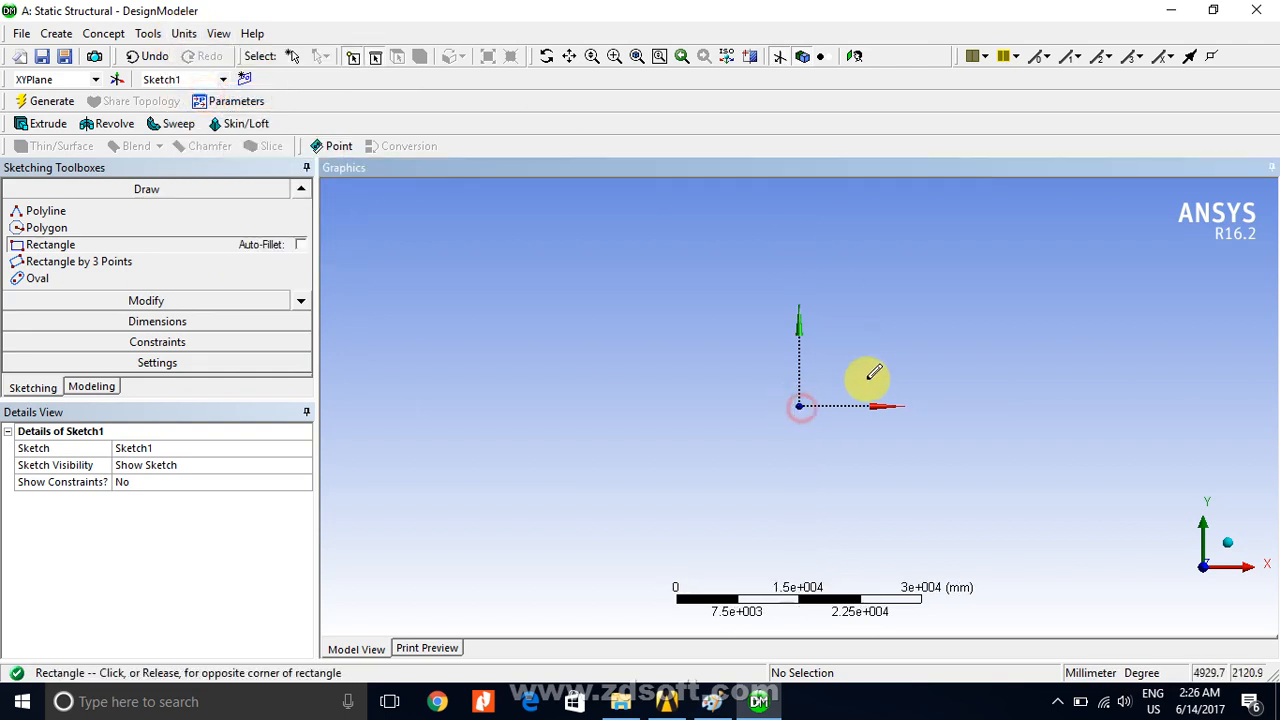
click(1048, 332)
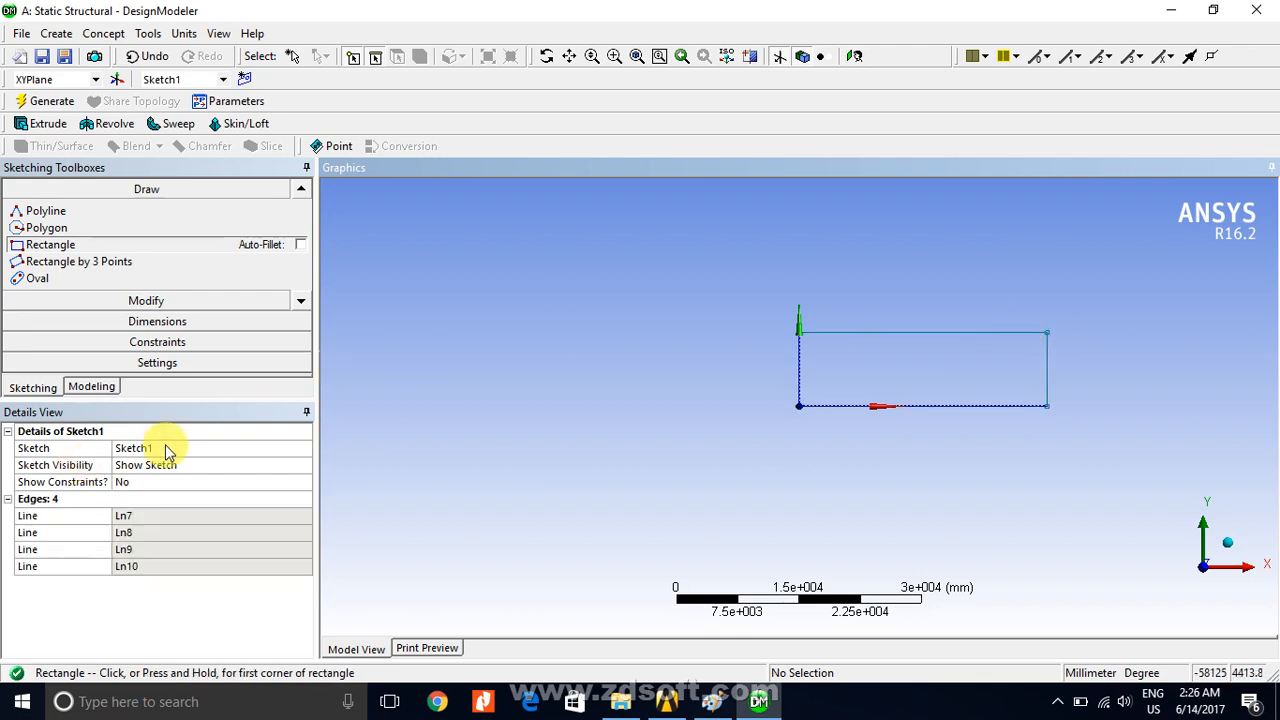
- Add a general dimension for the rectangle's width, placed above its upper edge
click(197, 322)
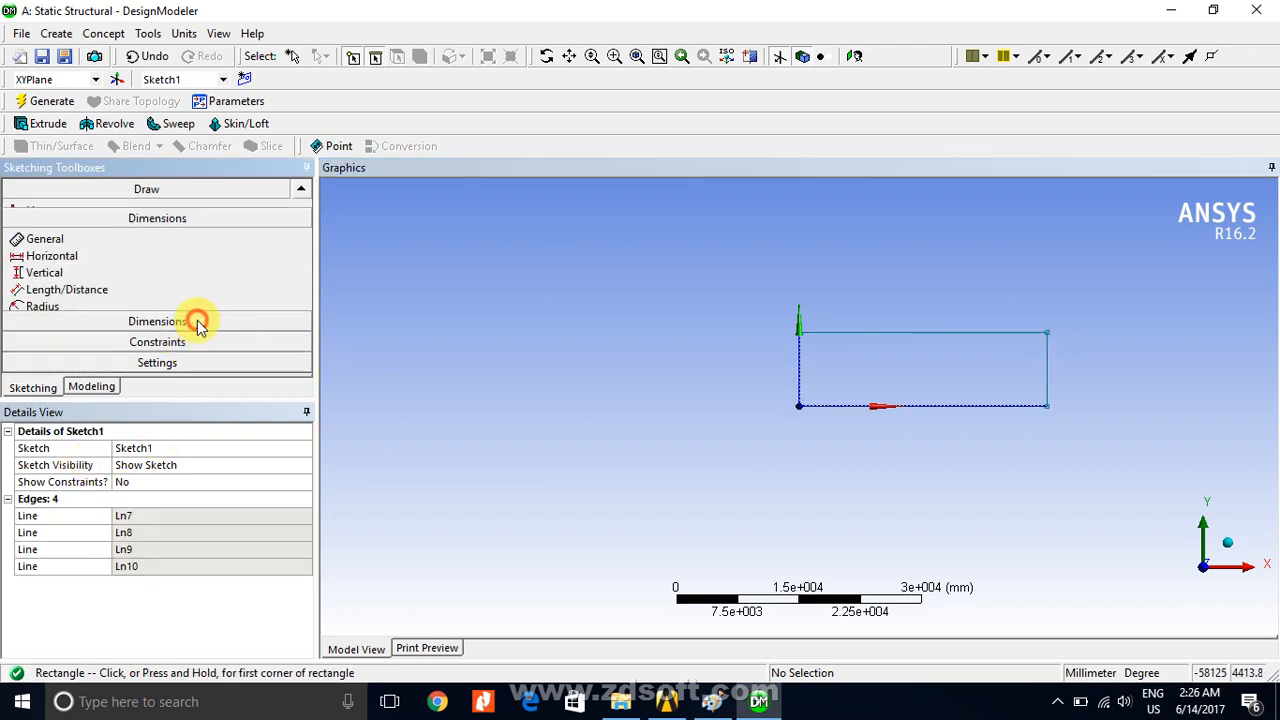
click(913, 338)
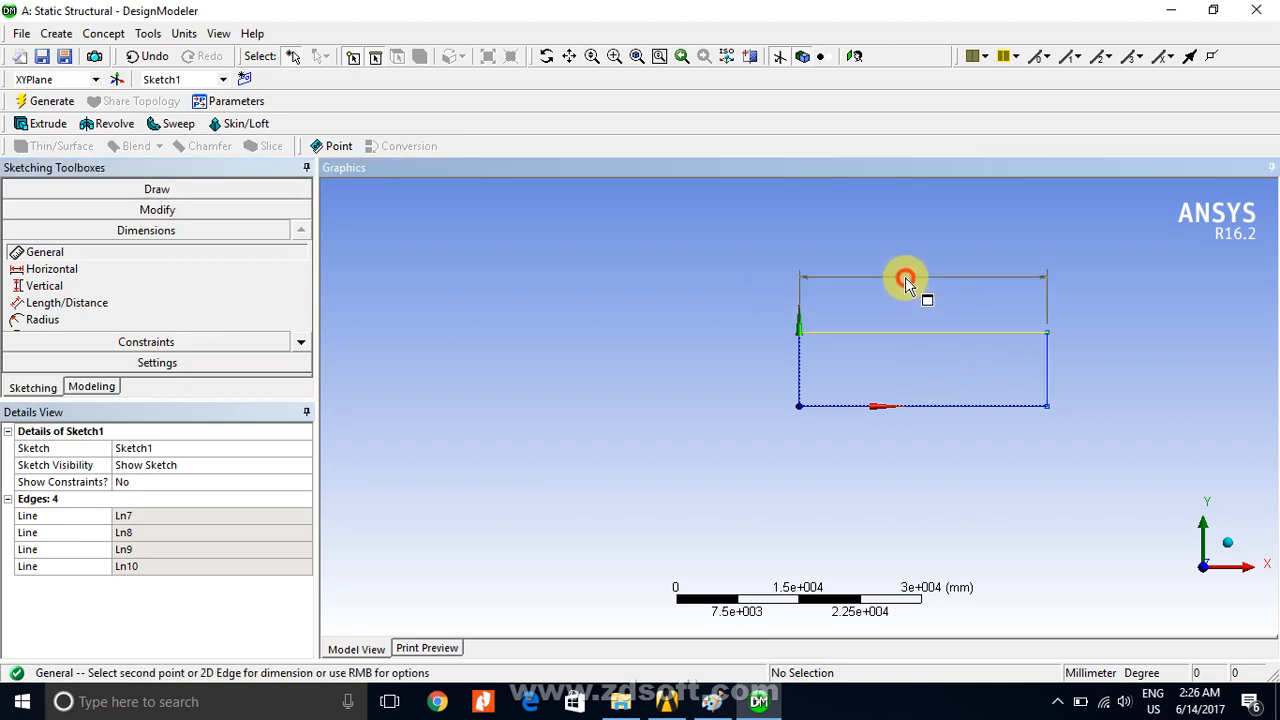
click(903, 277)
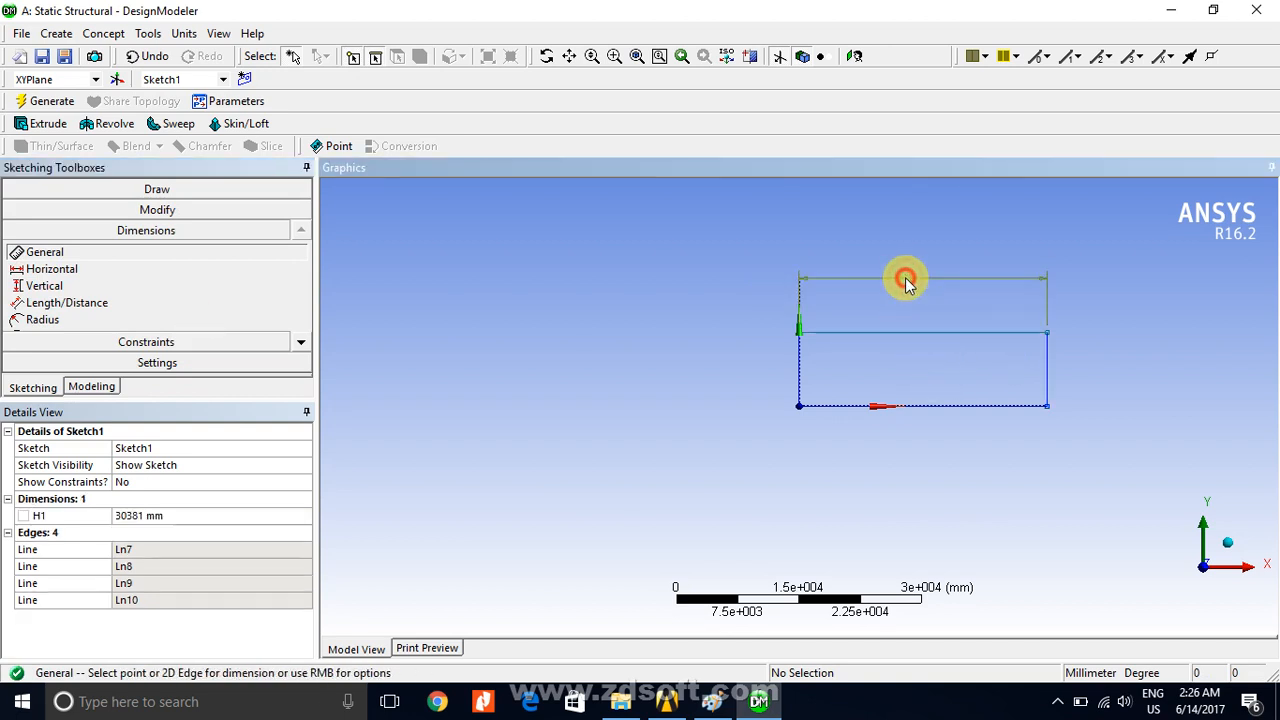
- Try to dimension the rectangle's height directly beside its right edge
click(1037, 374)
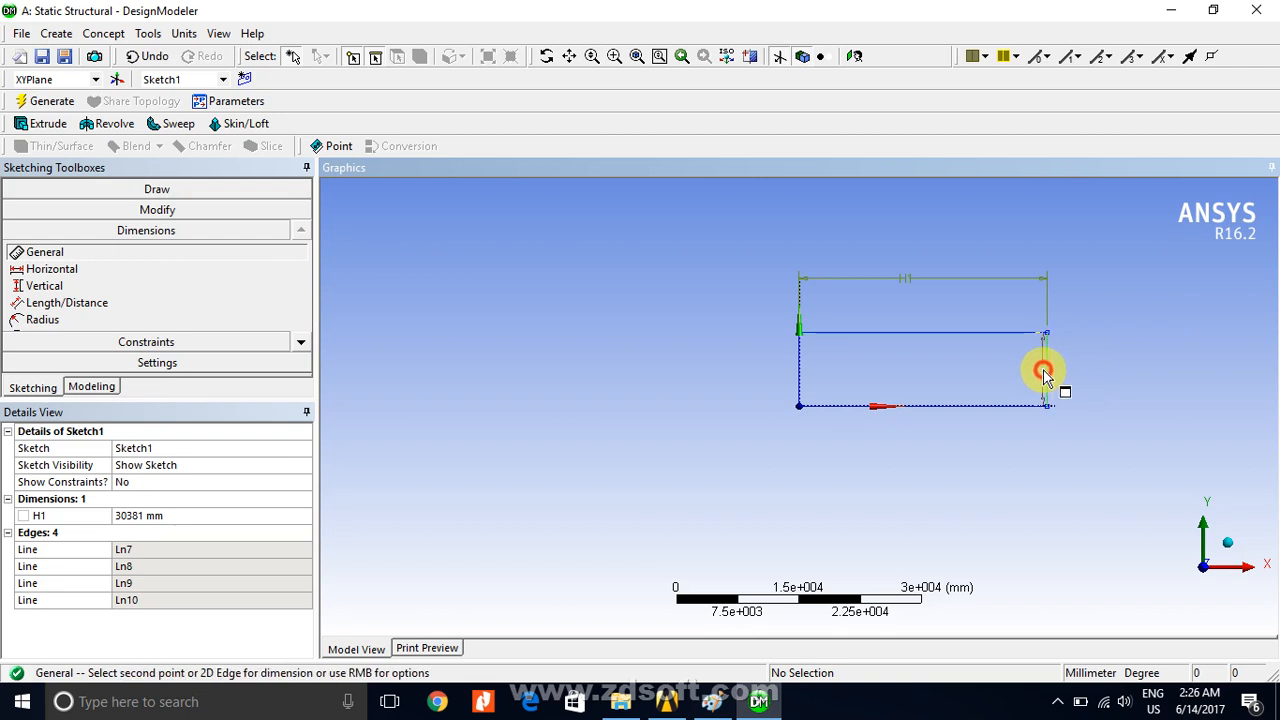
click(1041, 368)
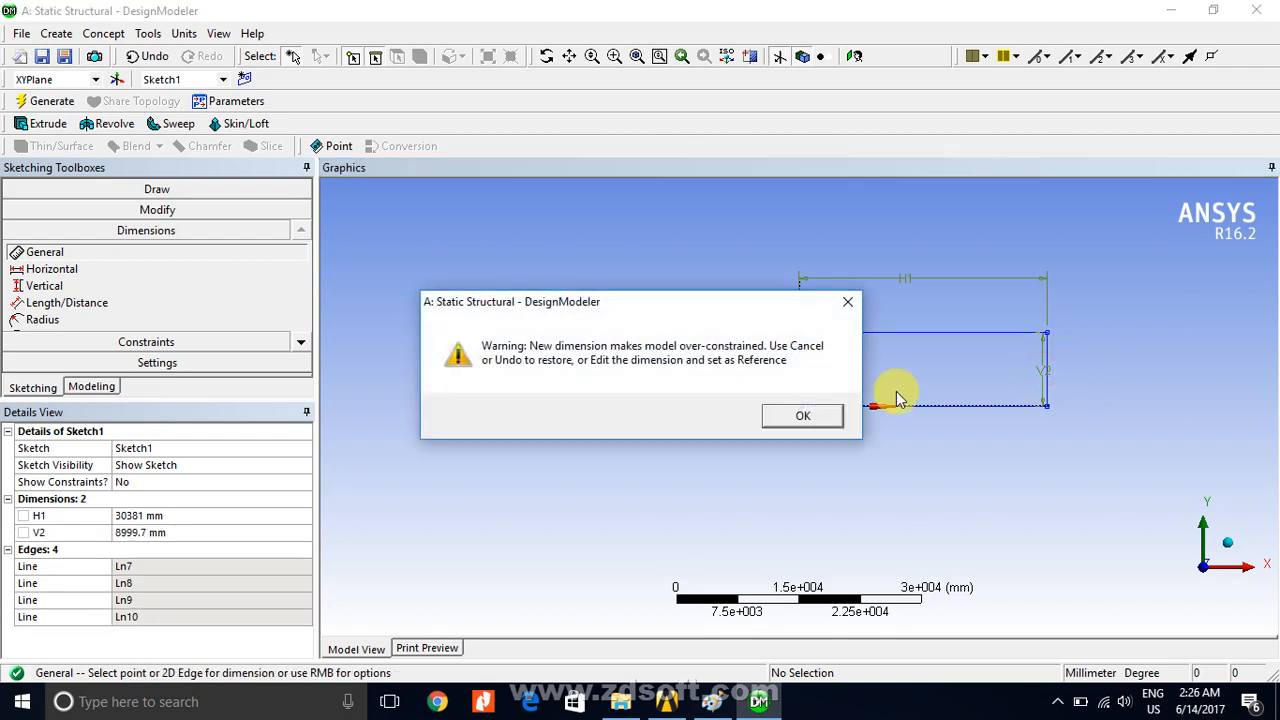
click(803, 415)
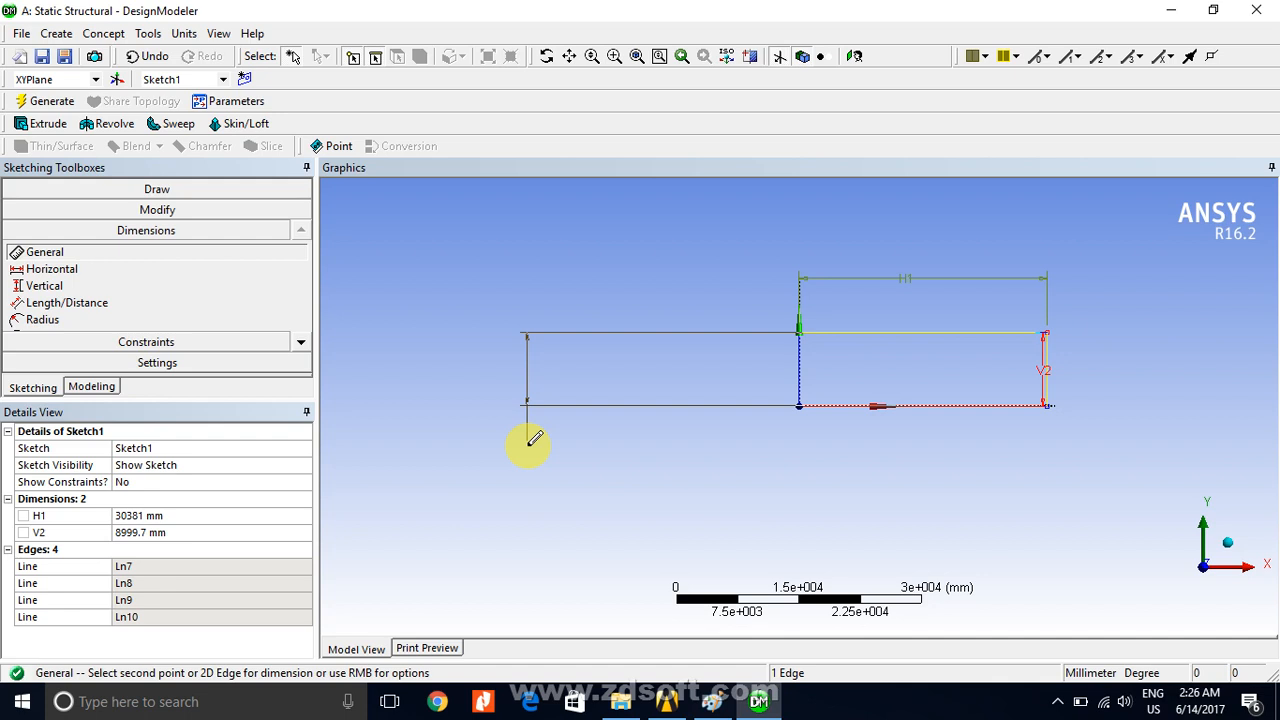
- Place a vertical height dimension to the left of the rectangle and delete the one beside its right edge
click(577, 429)
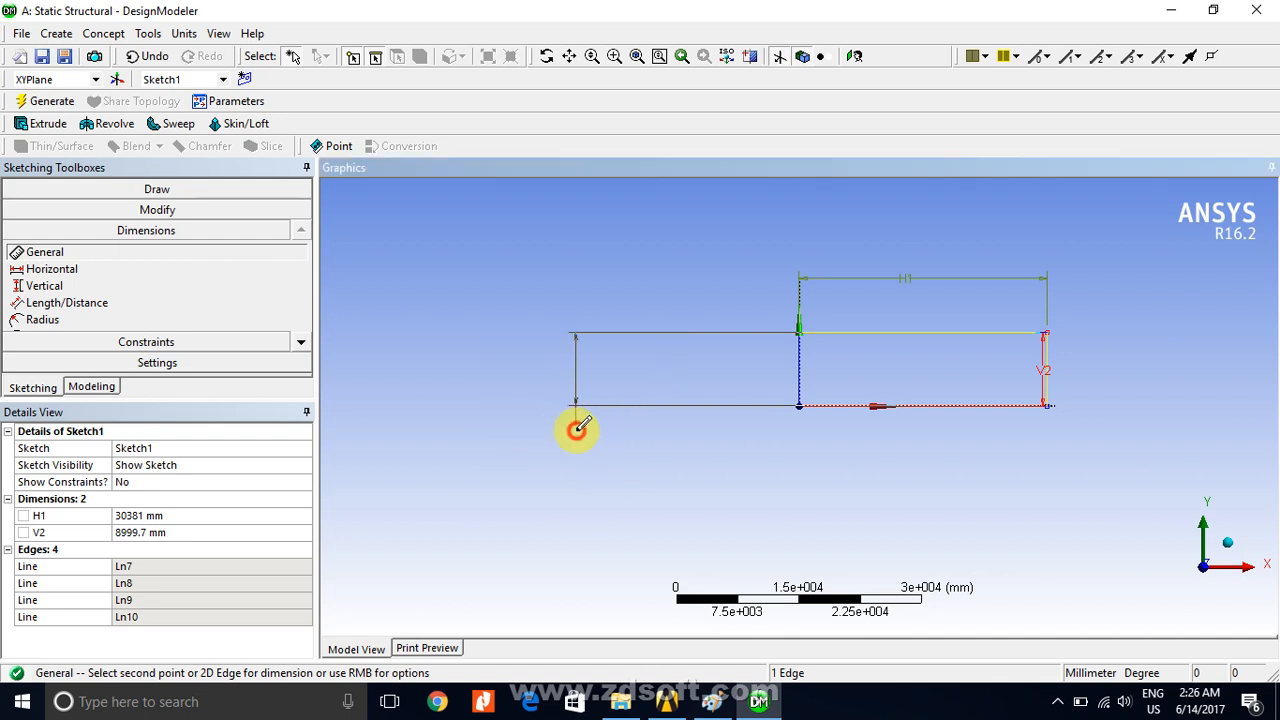
click(155, 532)
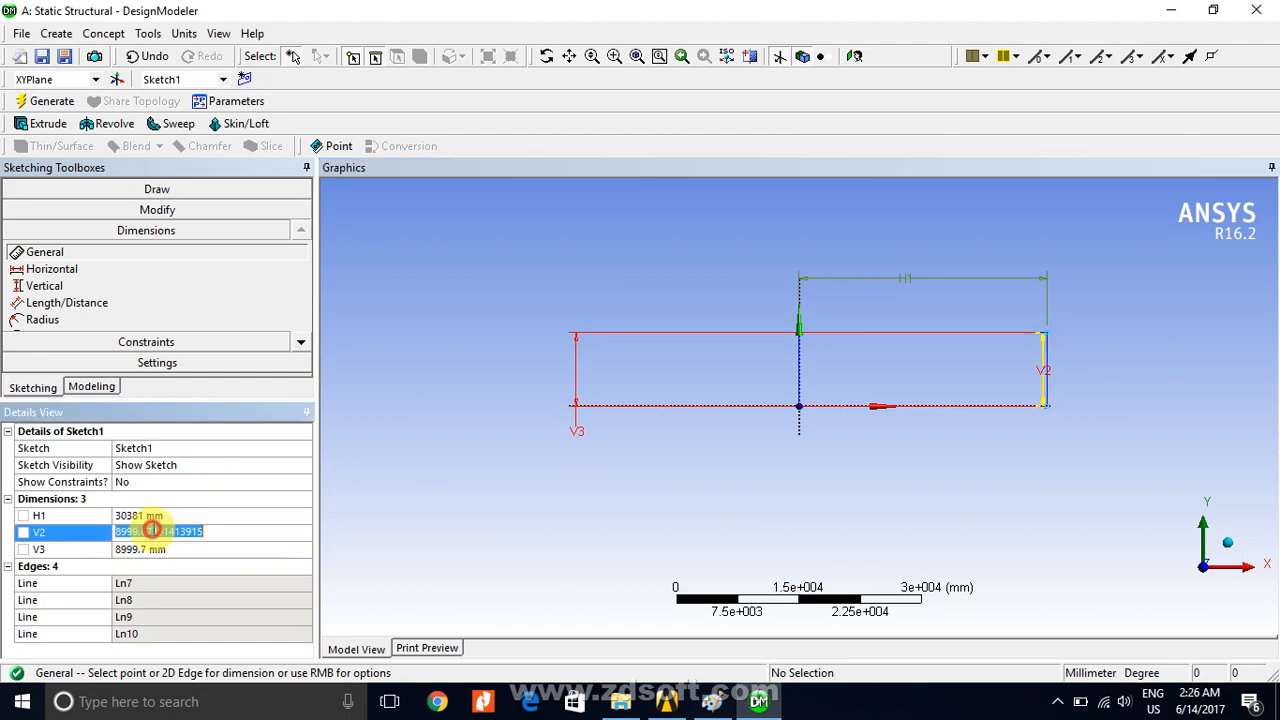
click(35, 533)
right_click(35, 533)
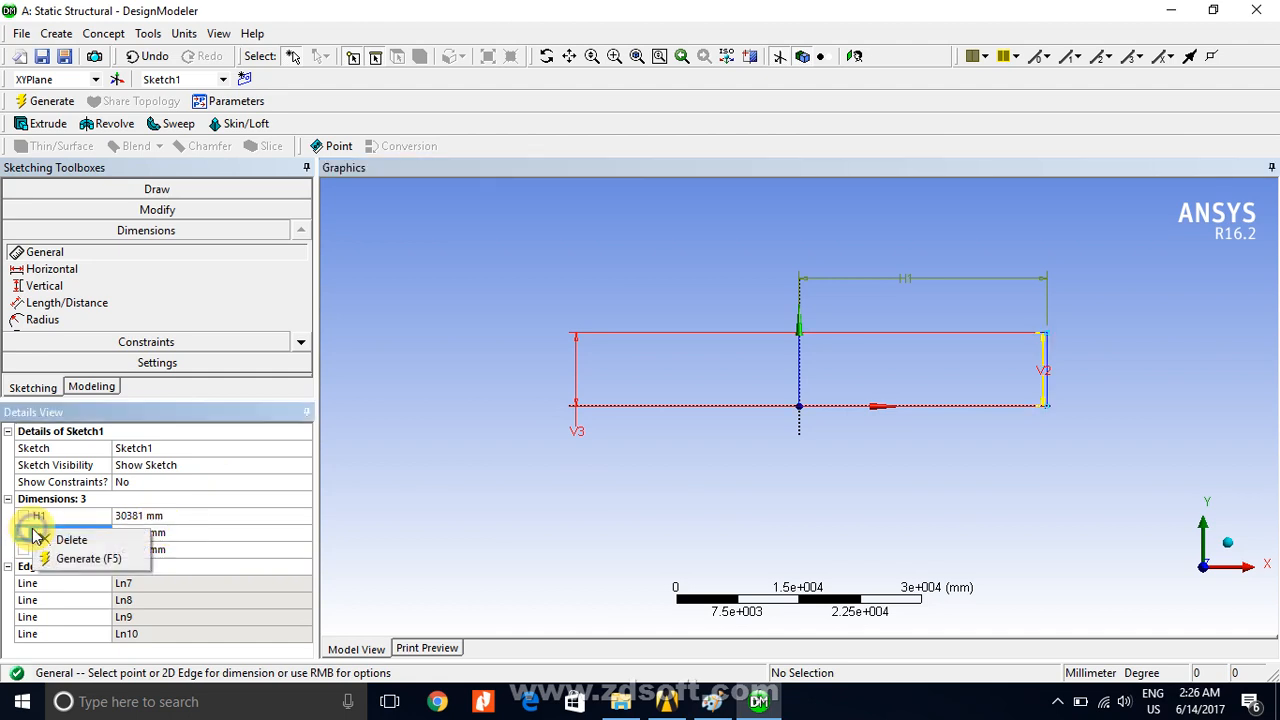
click(70, 538)
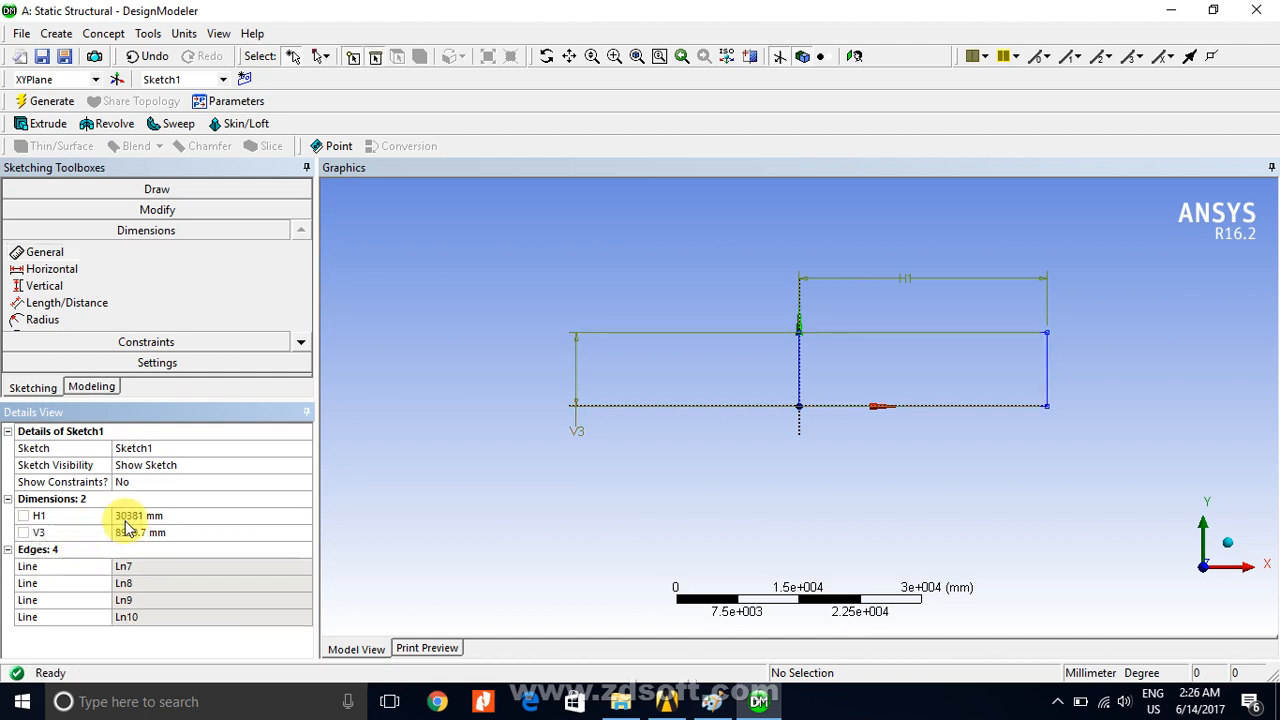
- Set the rectangle's horizontal dimension H1 to 3000 mm
click(157, 515)
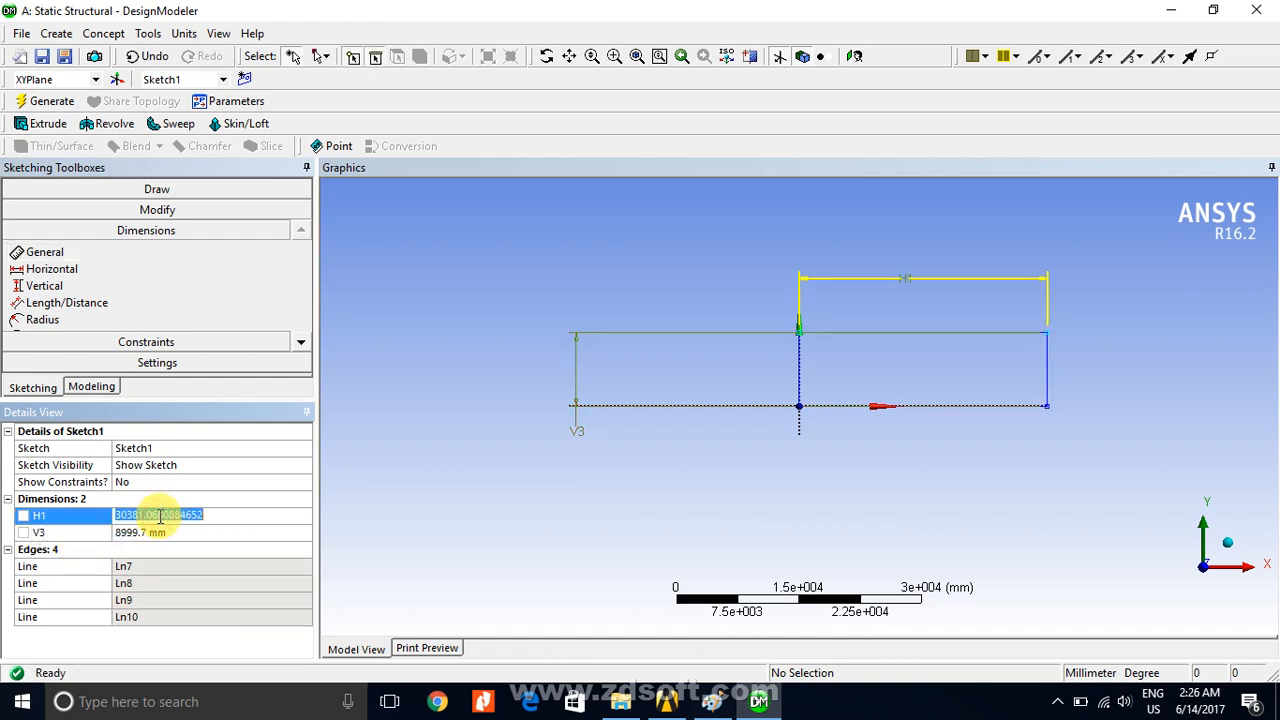
click(170, 549)
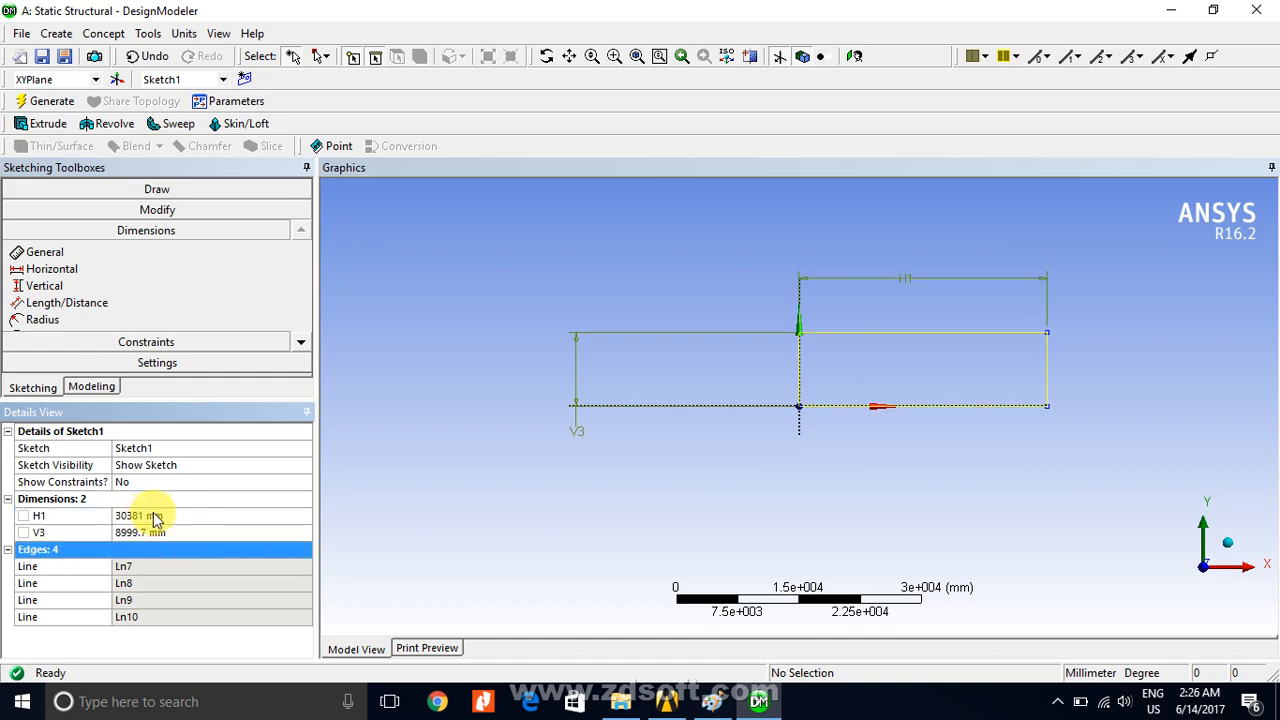
click(155, 516)
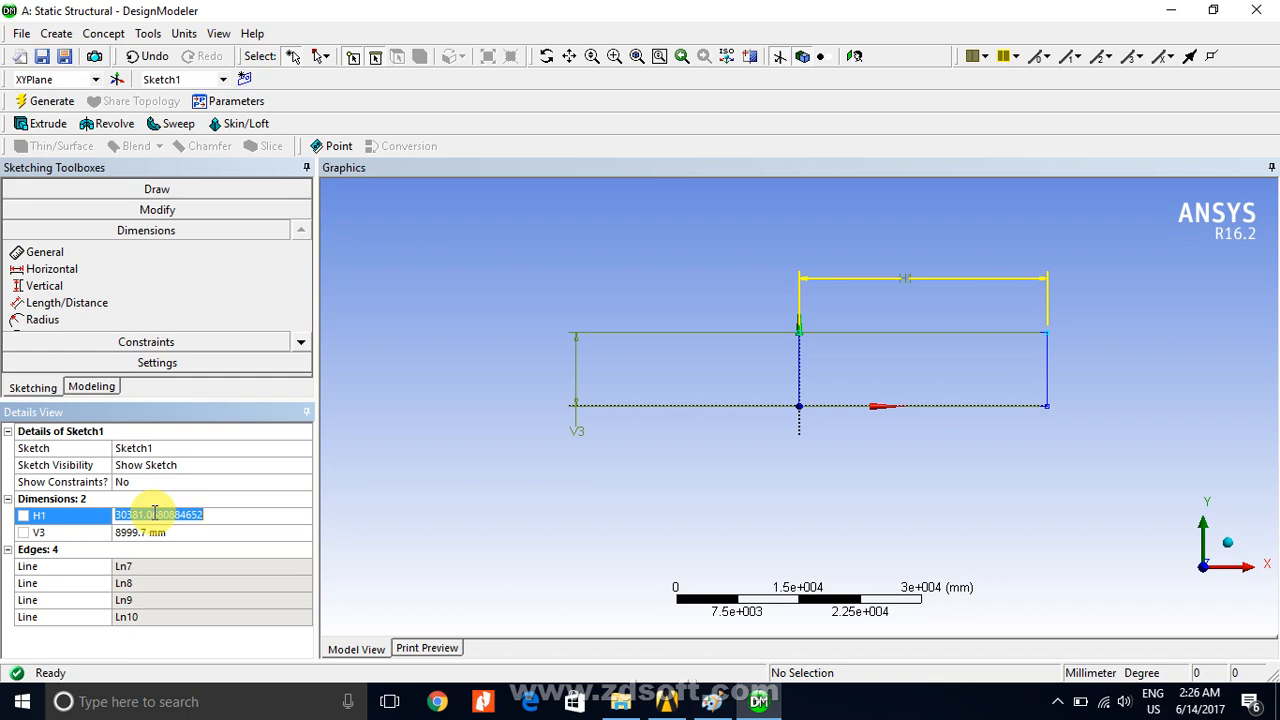
text(3000)
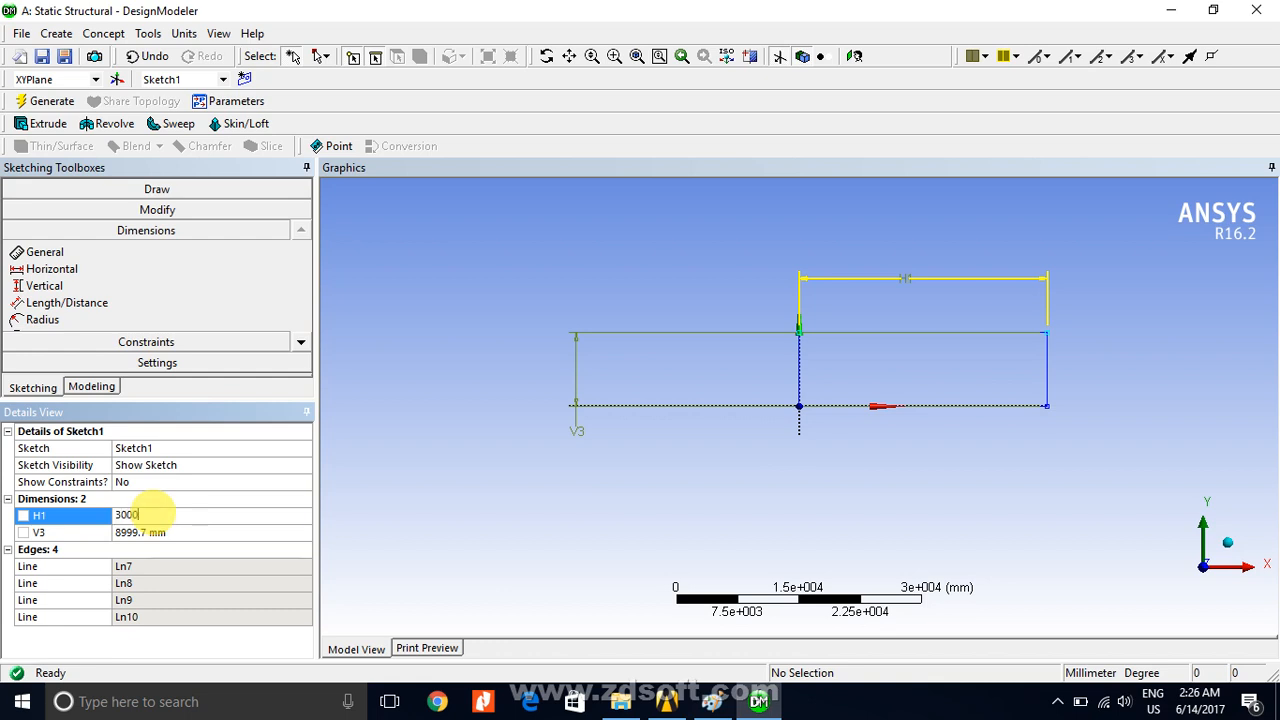
key(Return)
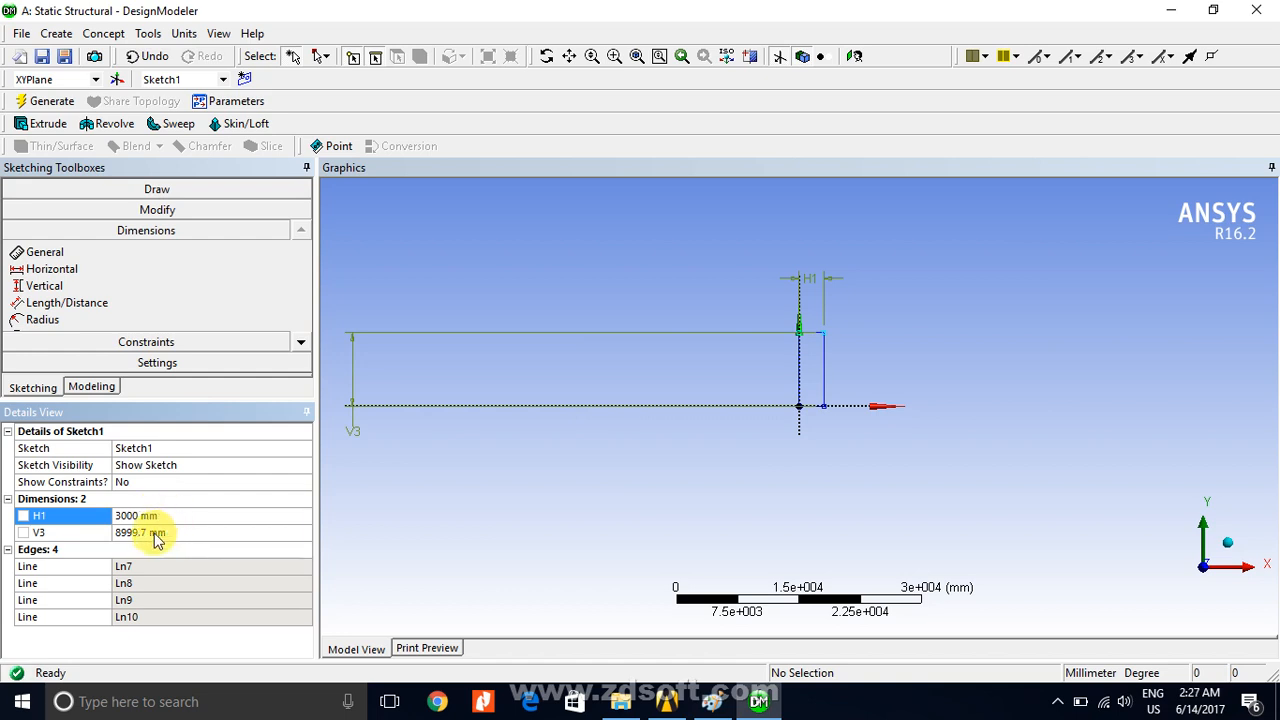
- Set the rectangle's vertical dimension V3 to 1000 mm
click(155, 535)
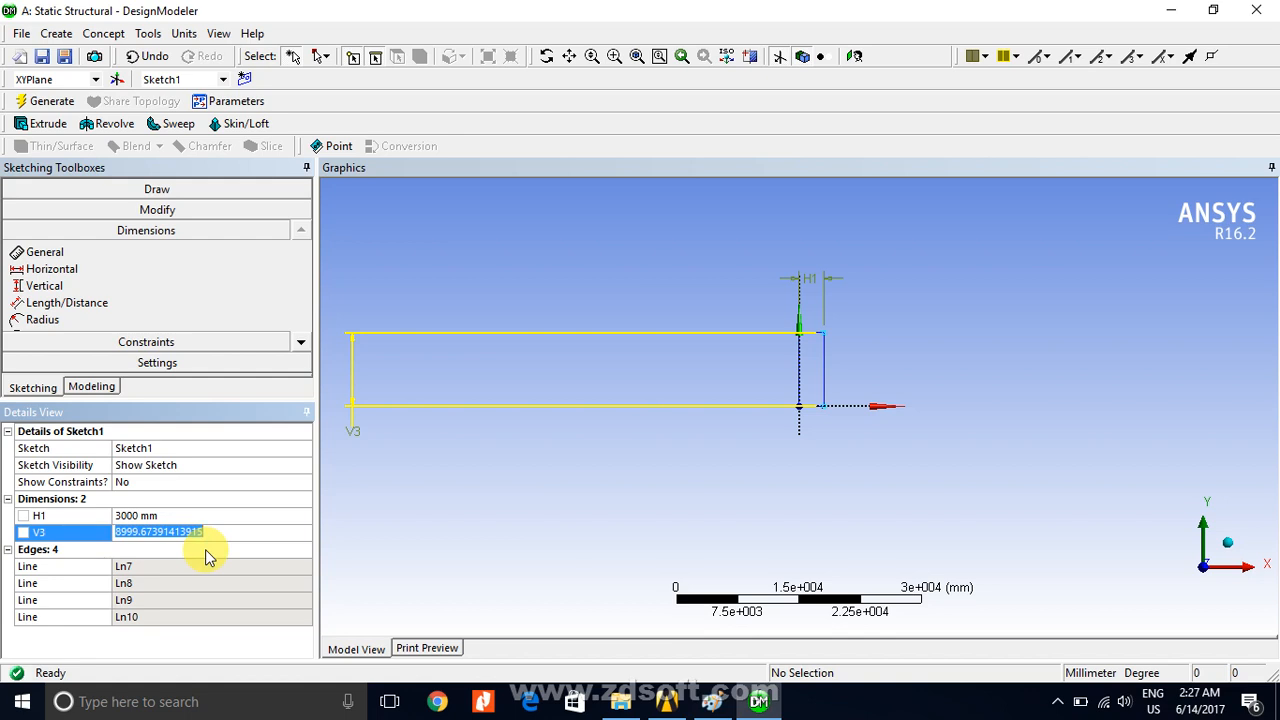
click(637, 56)
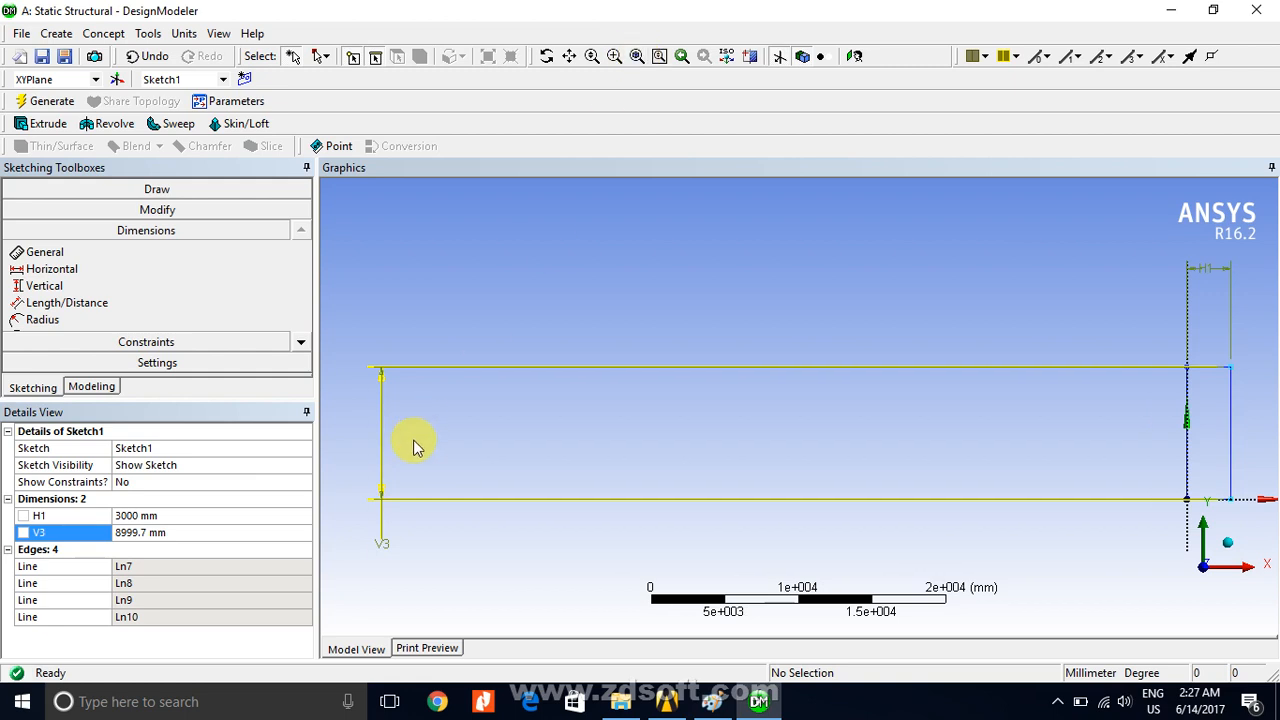
click(182, 532)
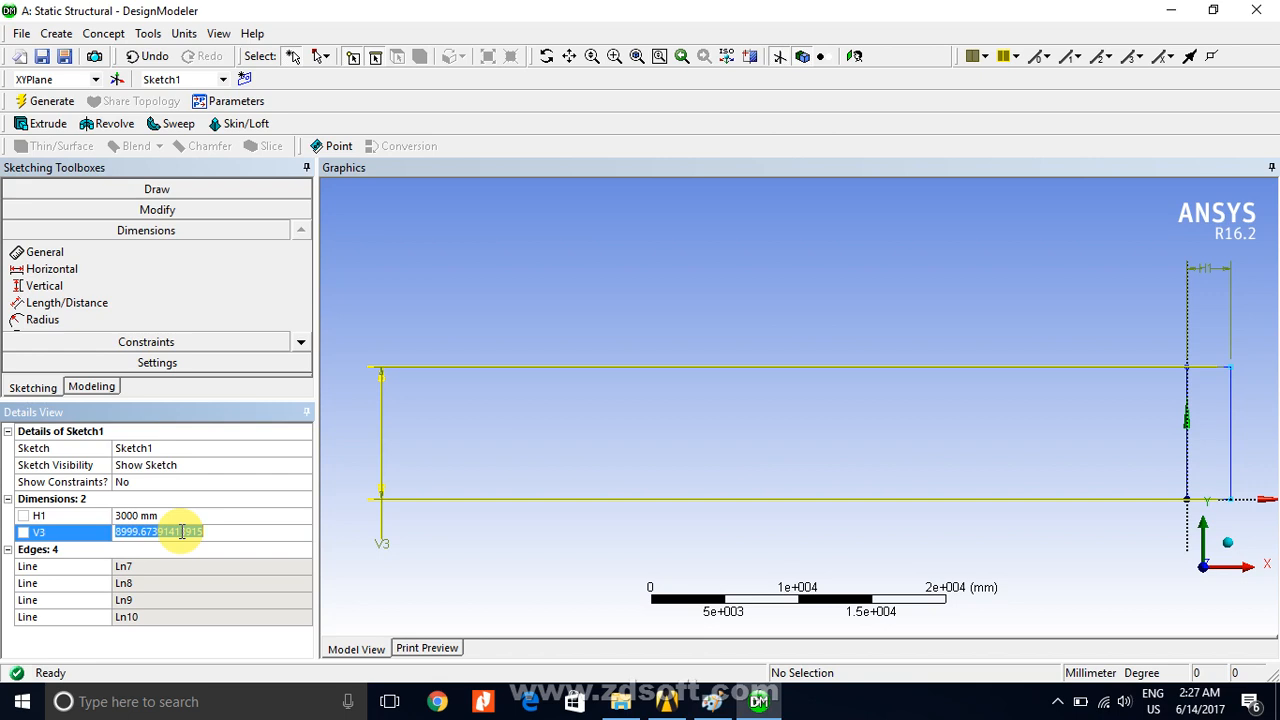
text(1000)
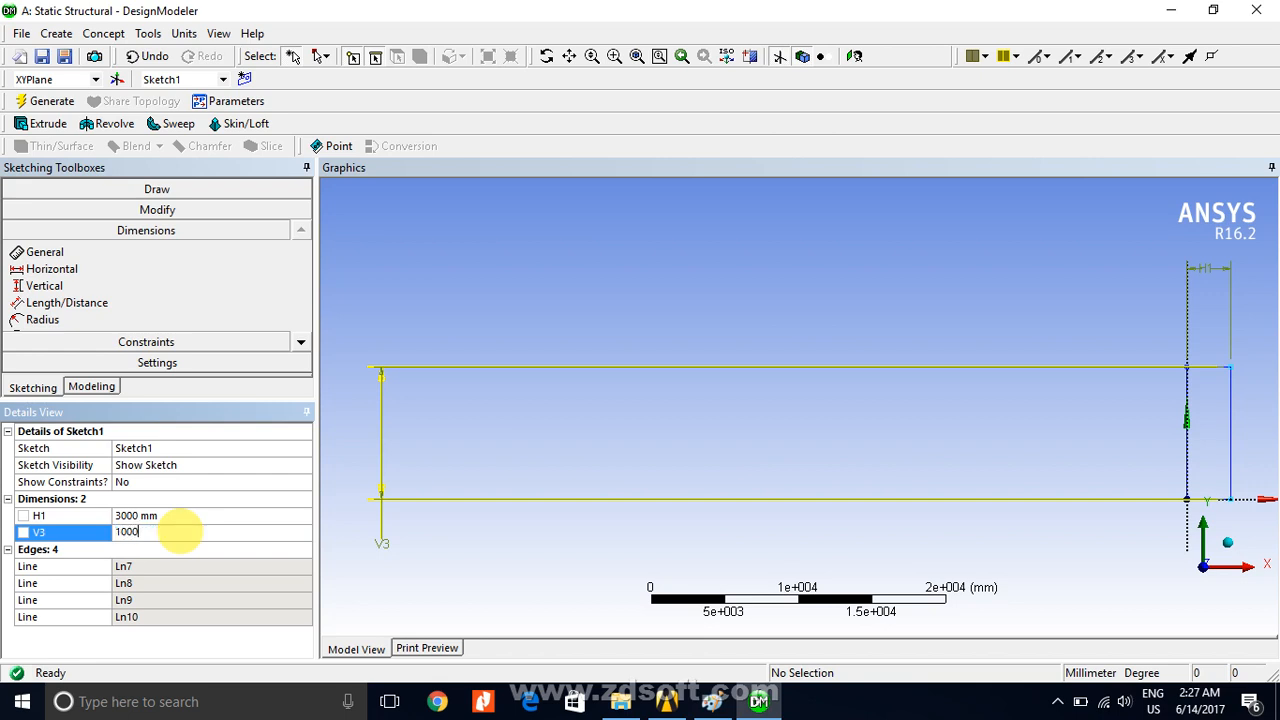
key(Return)
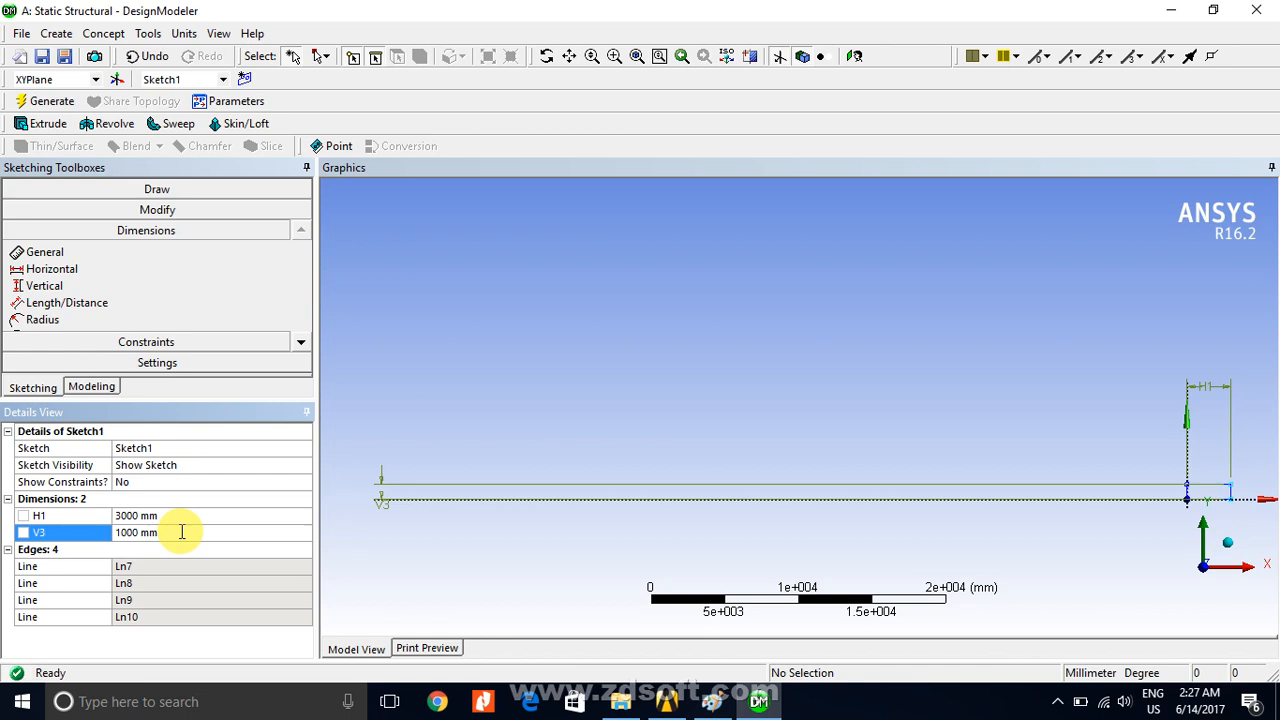
- Set the rectangle's horizontal dimension H1 to 500 mm
click(172, 512)
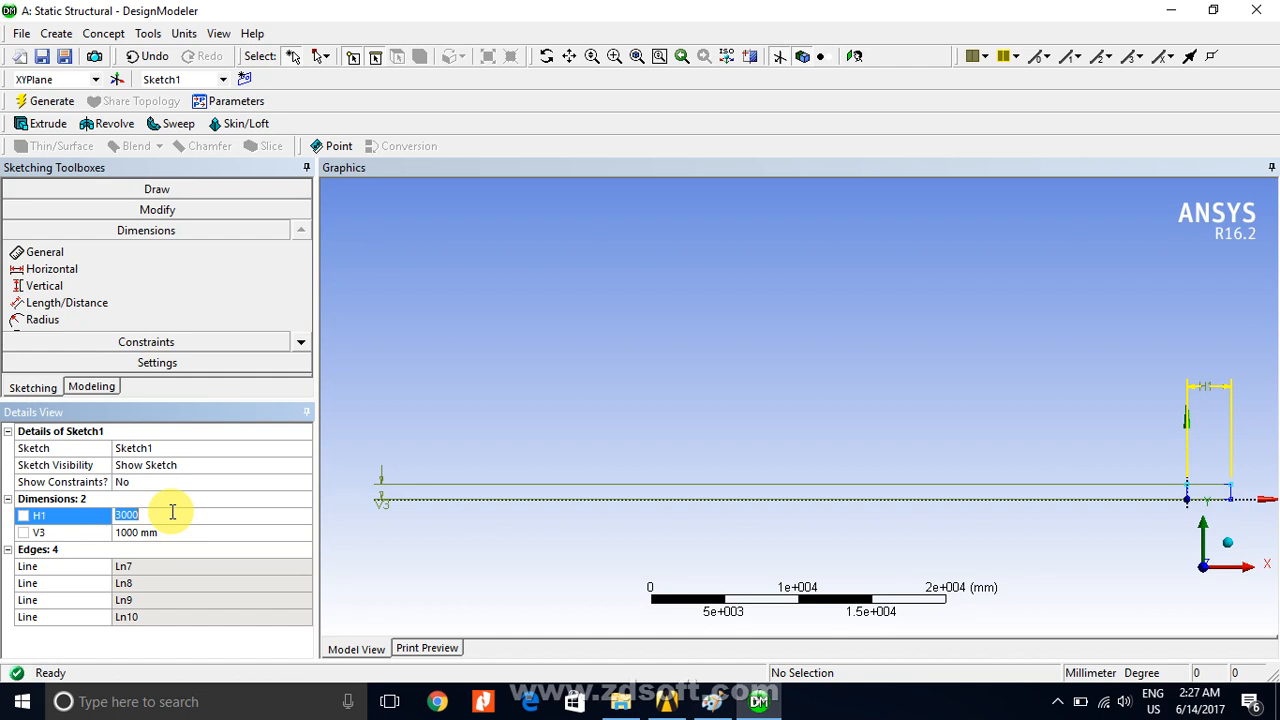
text(500)
key(Return)
- Set the rectangle's vertical dimension V3 to 250 mm
click(150, 532)
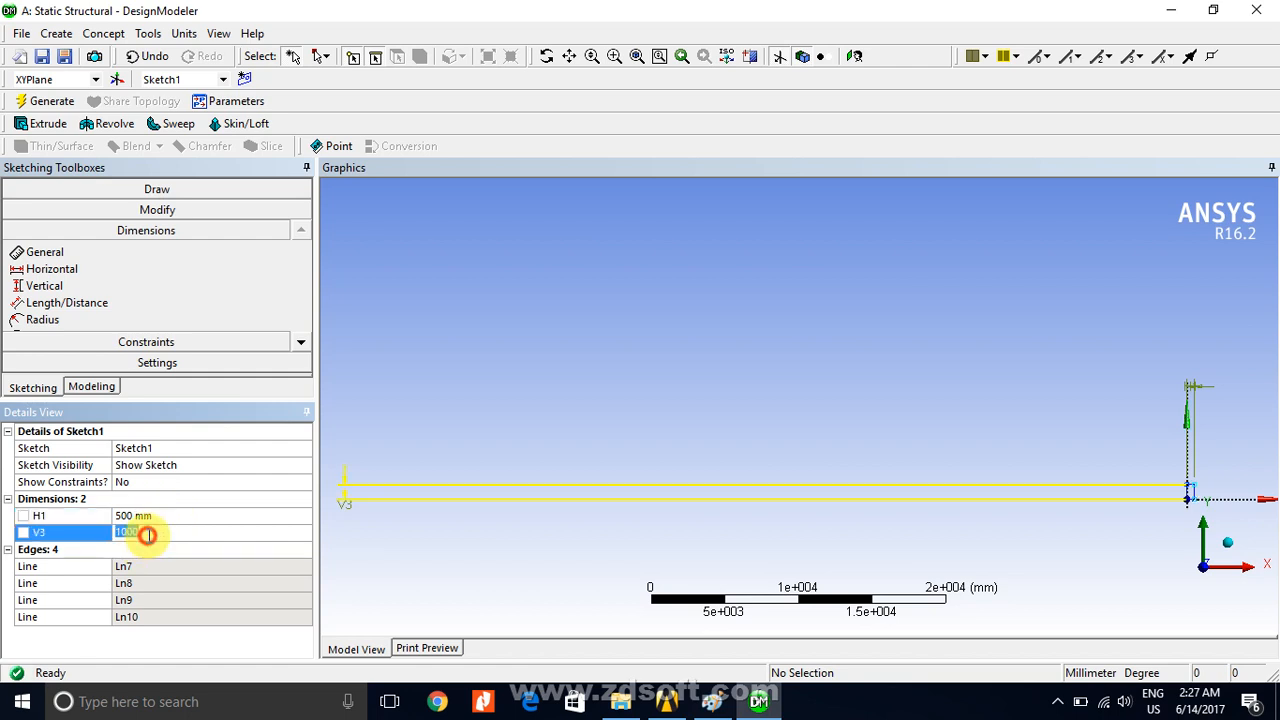
text(200)
key(Return)
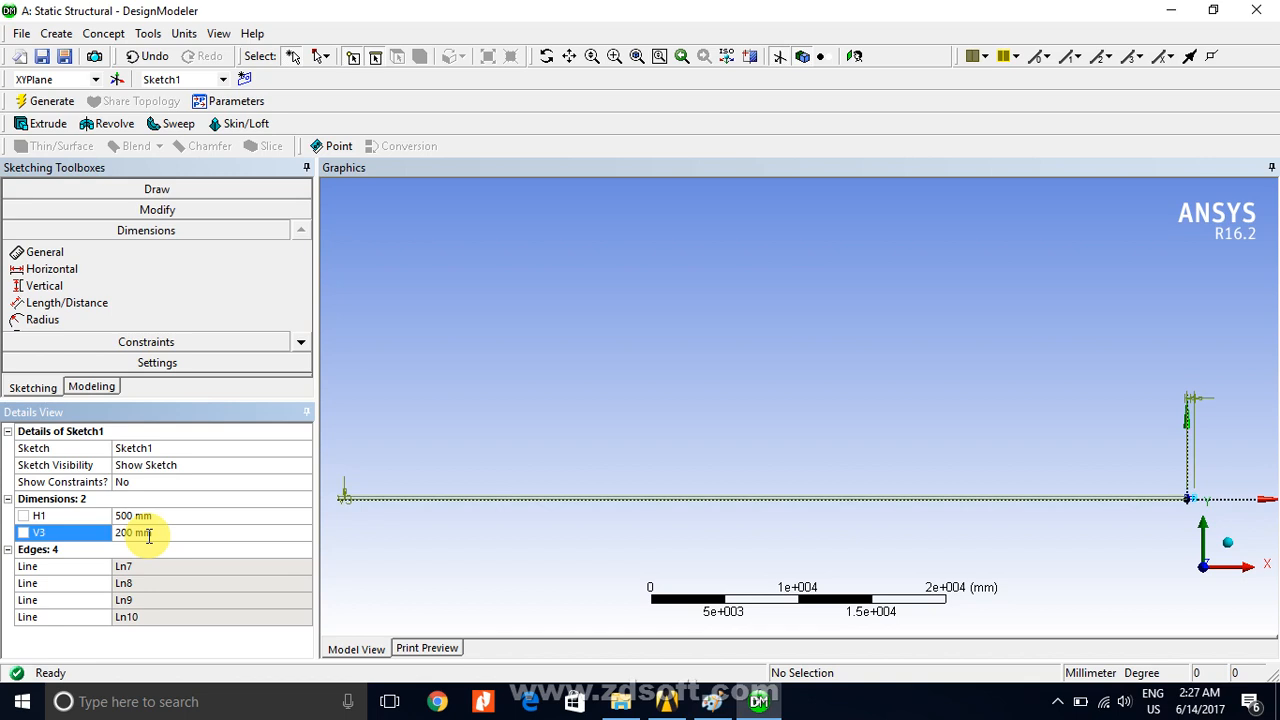
click(148, 535)
text(250)
key(Return)
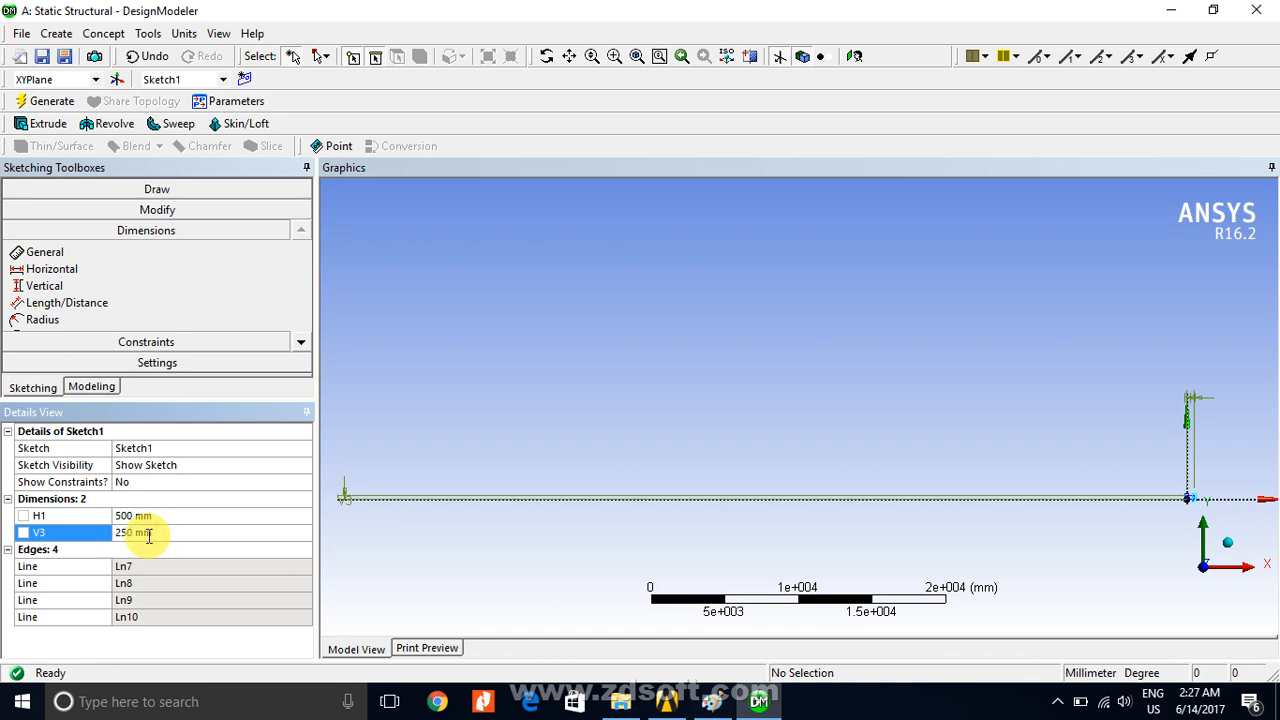
- Delete the horizontal dimension H1 and the vertical dimension V3 from Sketch1
click(640, 57)
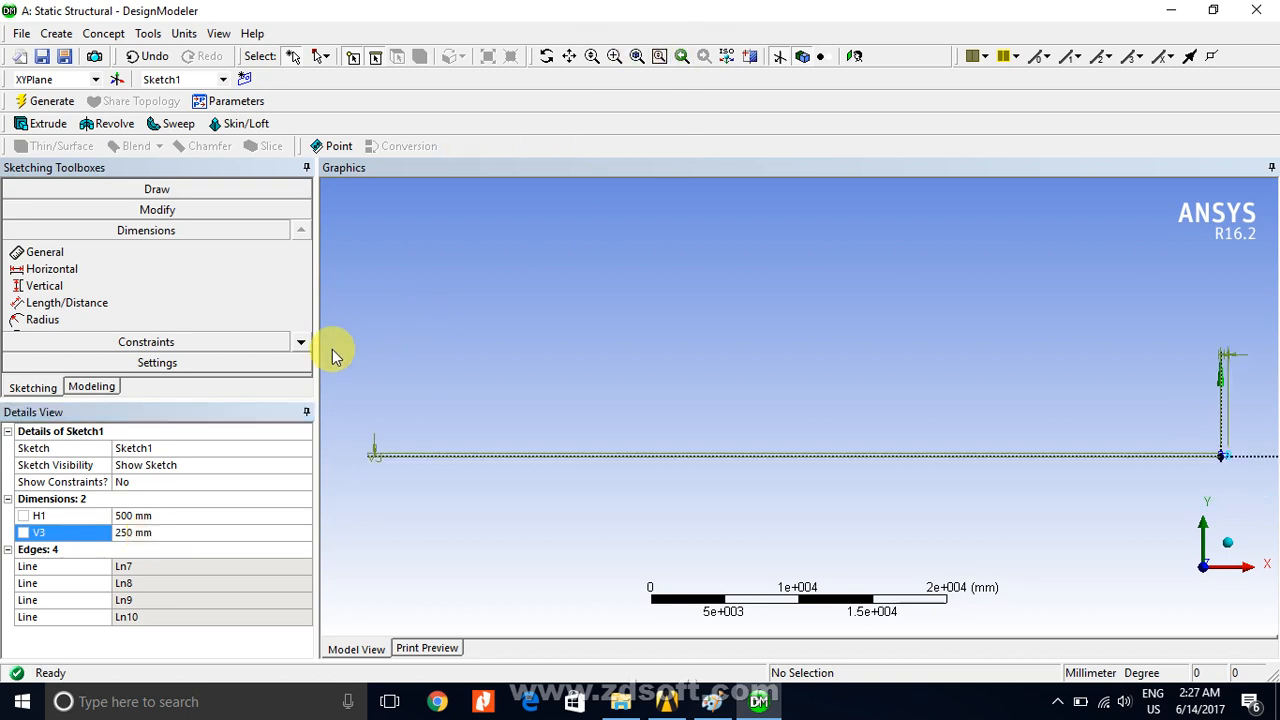
click(68, 516)
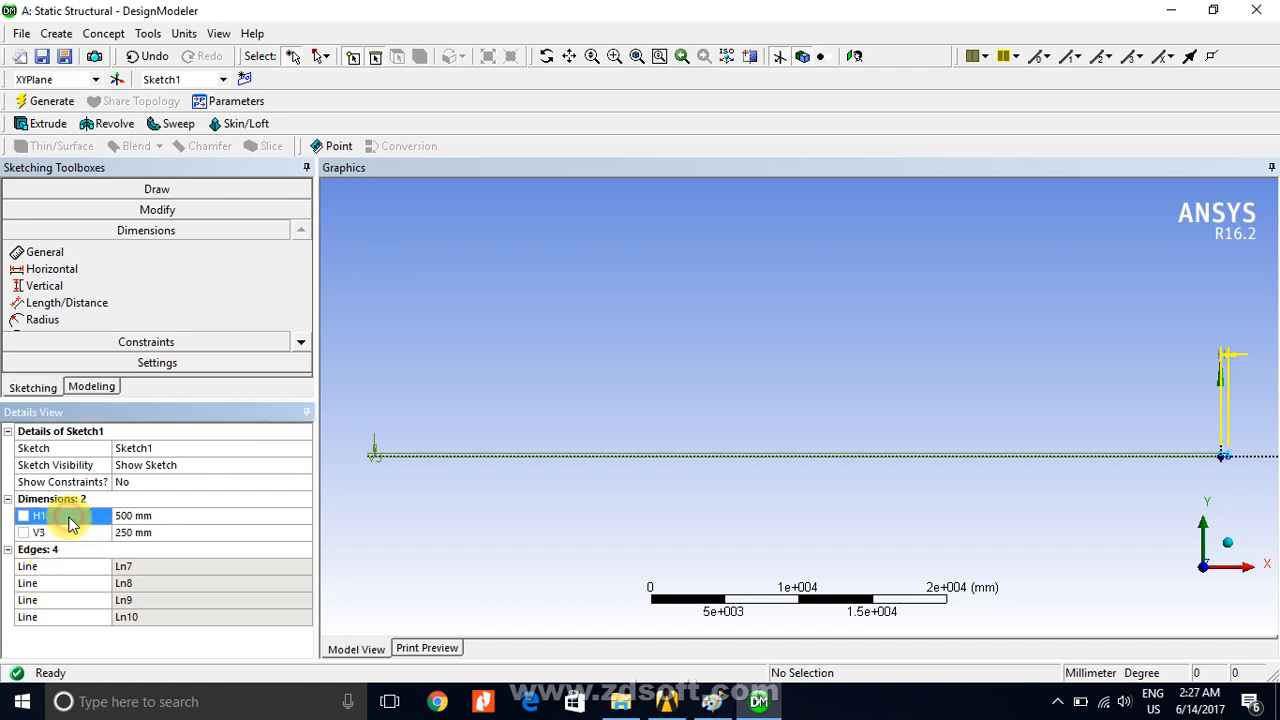
right_click(70, 522)
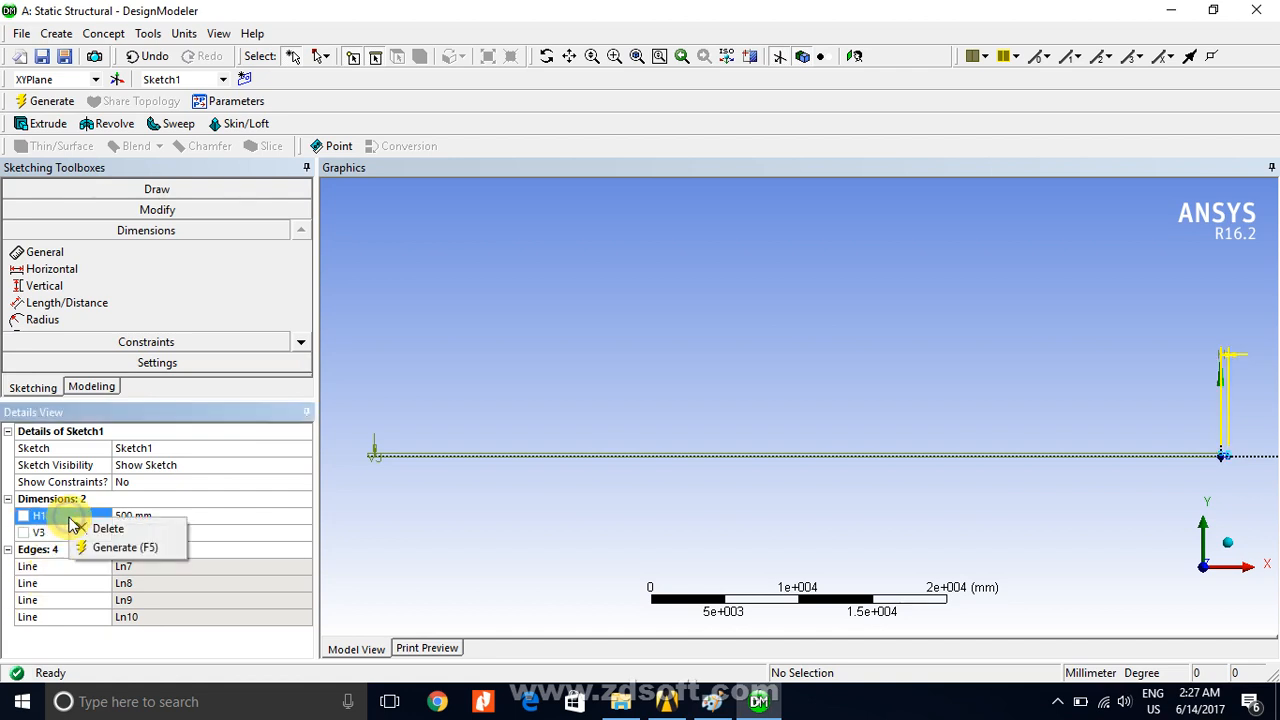
click(88, 526)
click(55, 515)
right_click(45, 520)
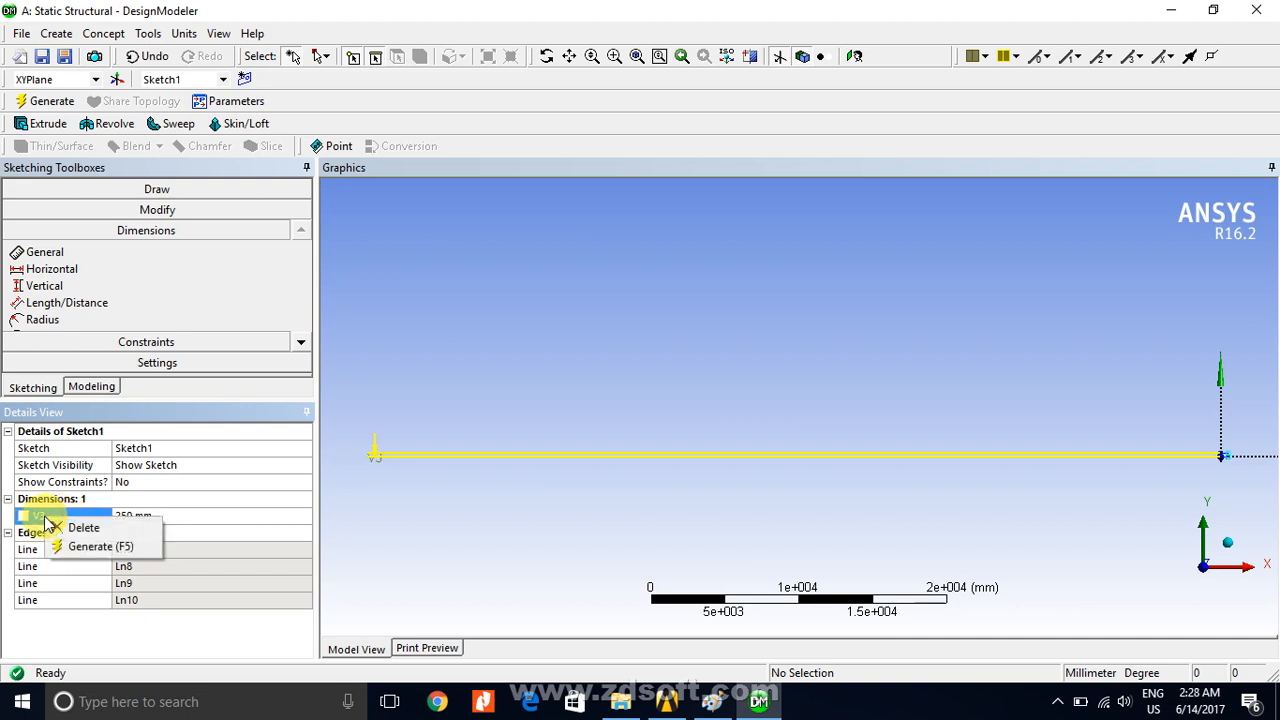
click(84, 528)
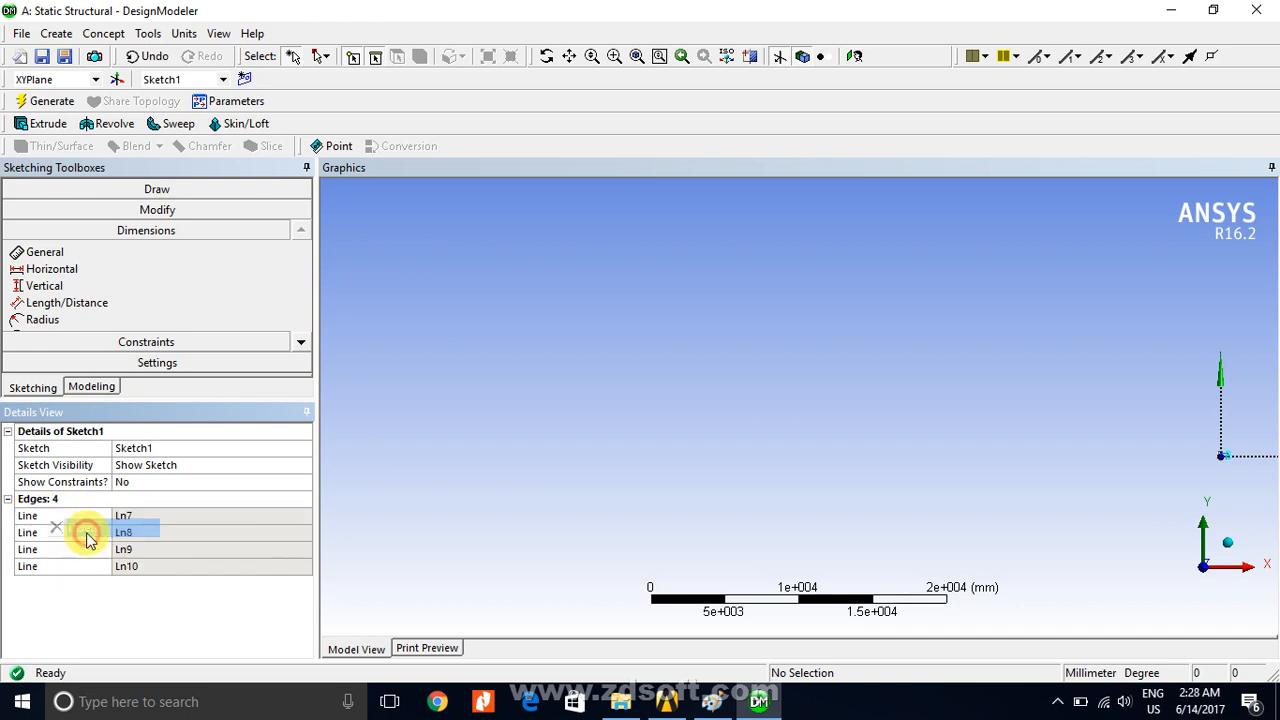
- Create a surface from sketches with Sketch1 of the XYPlane as base object and generate it
click(638, 57)
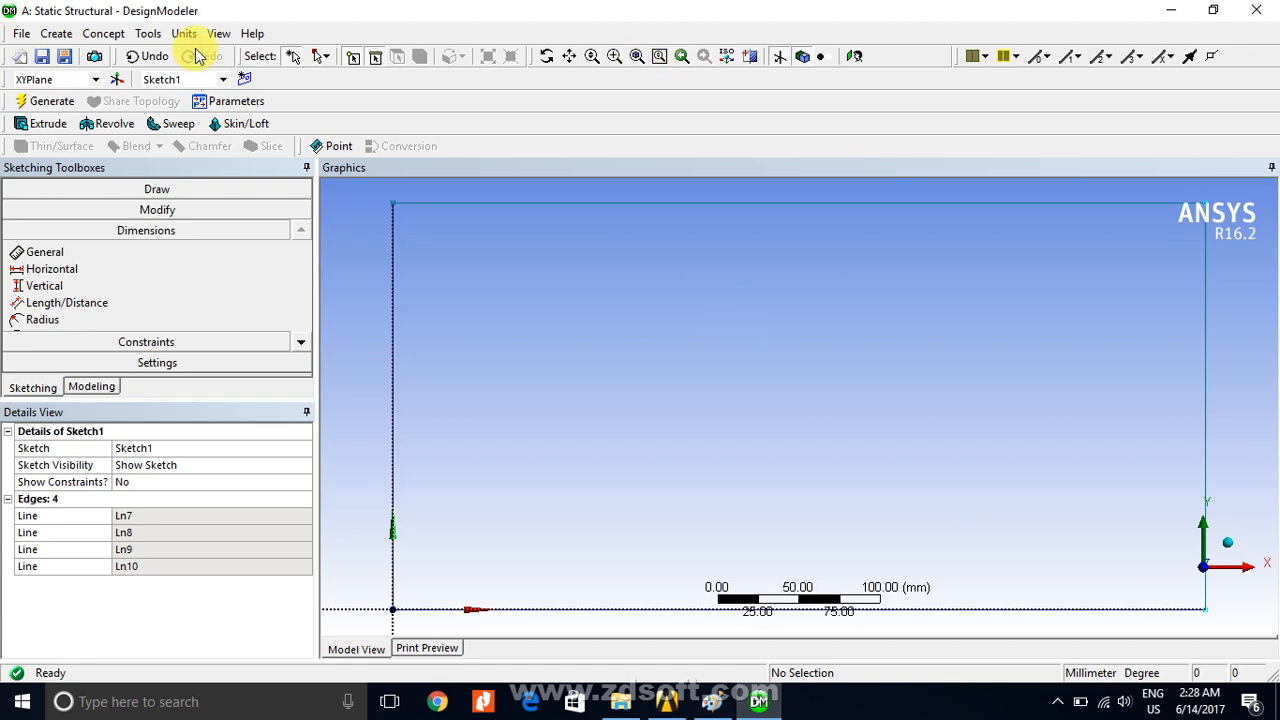
click(92, 35)
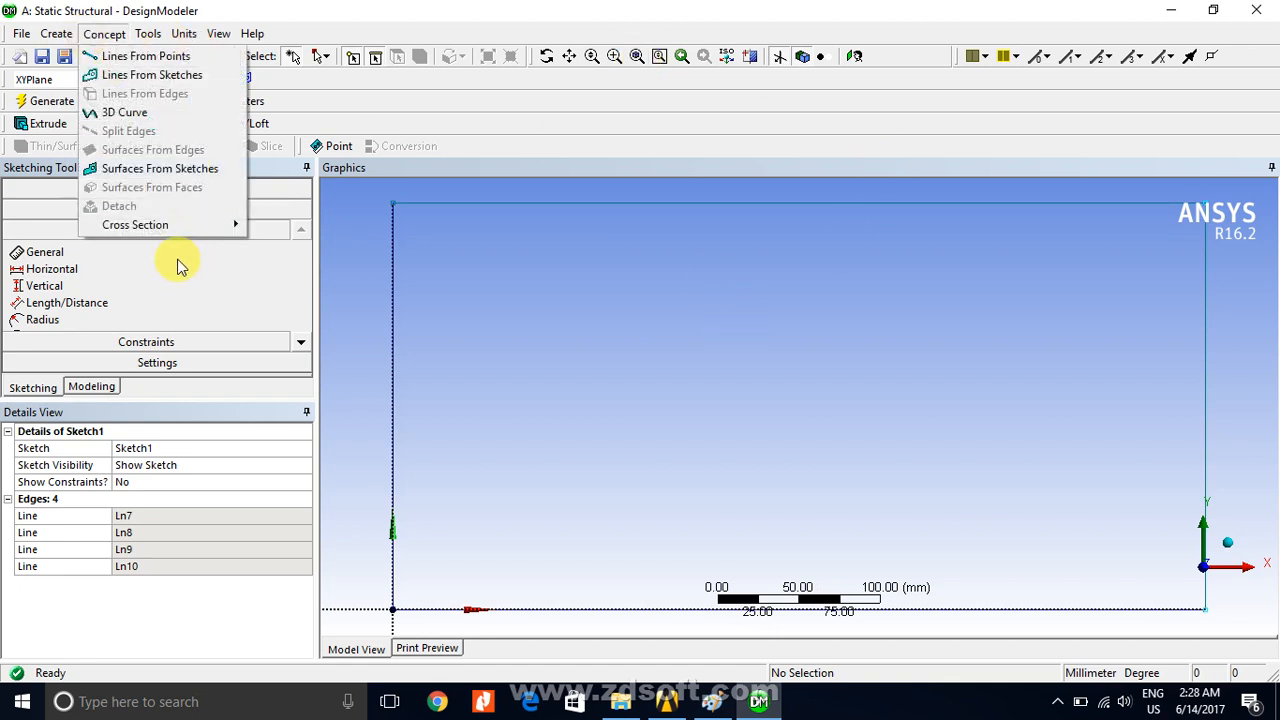
click(196, 168)
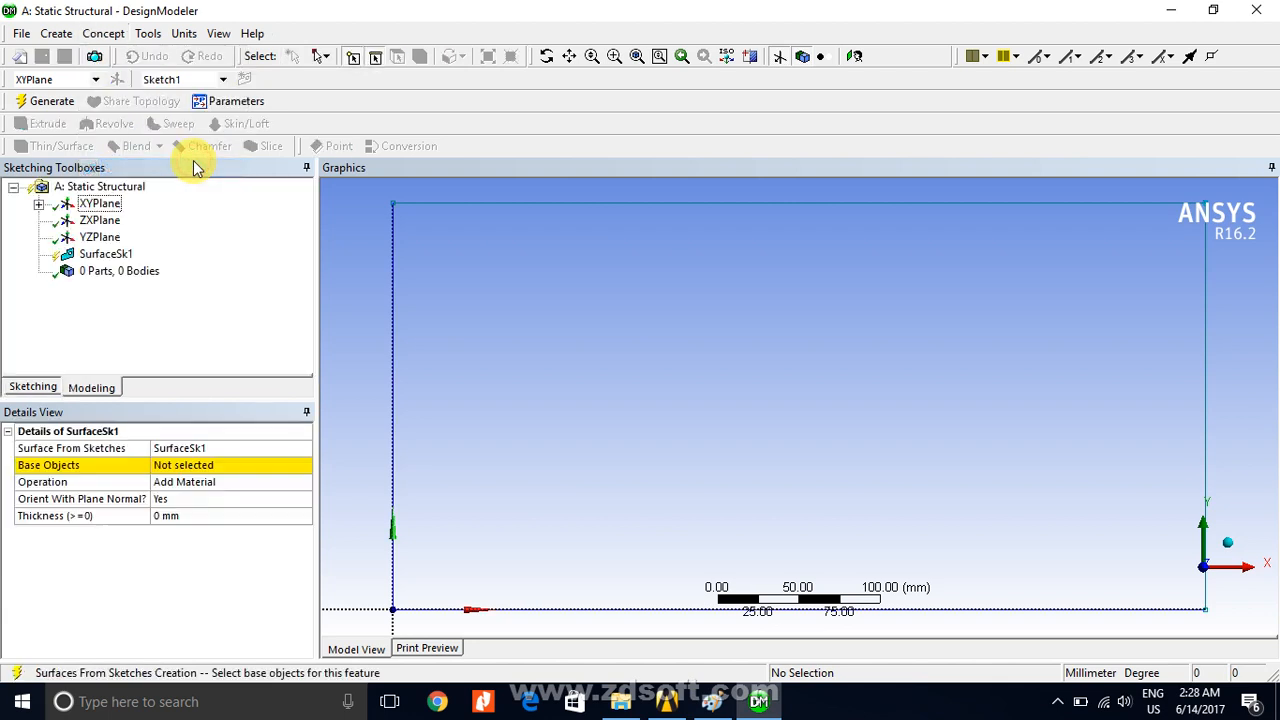
click(38, 205)
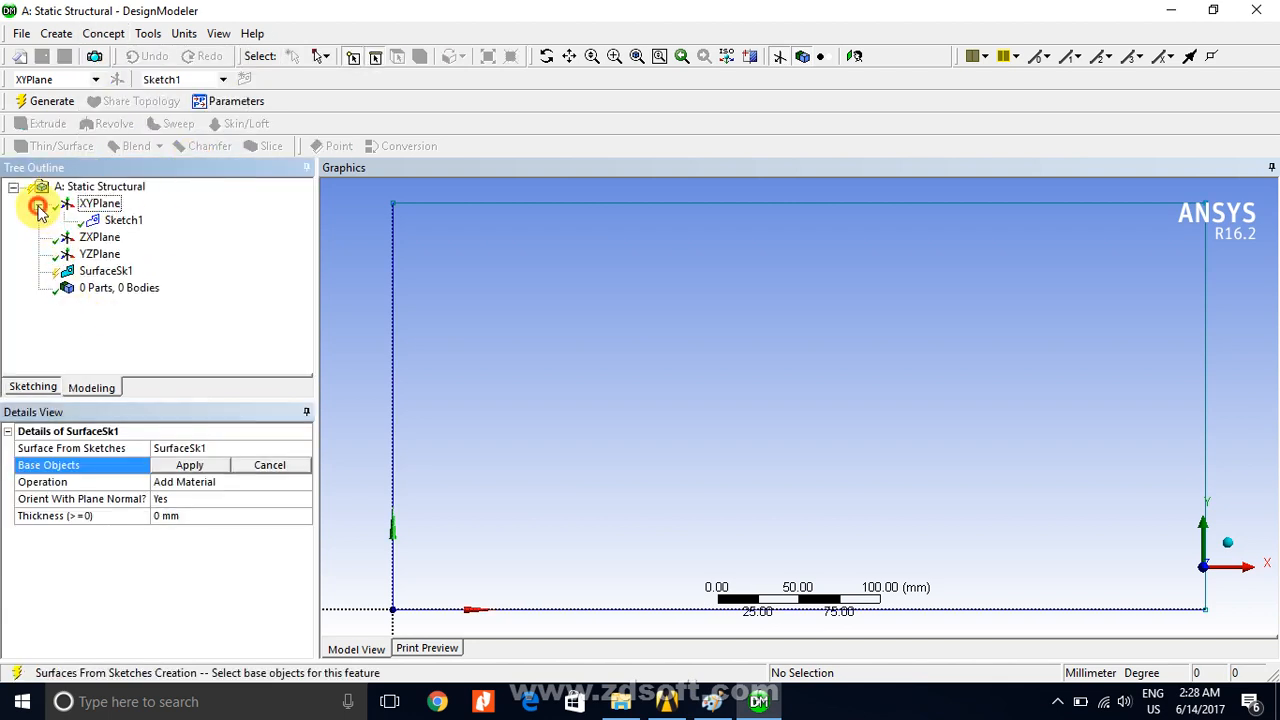
click(112, 220)
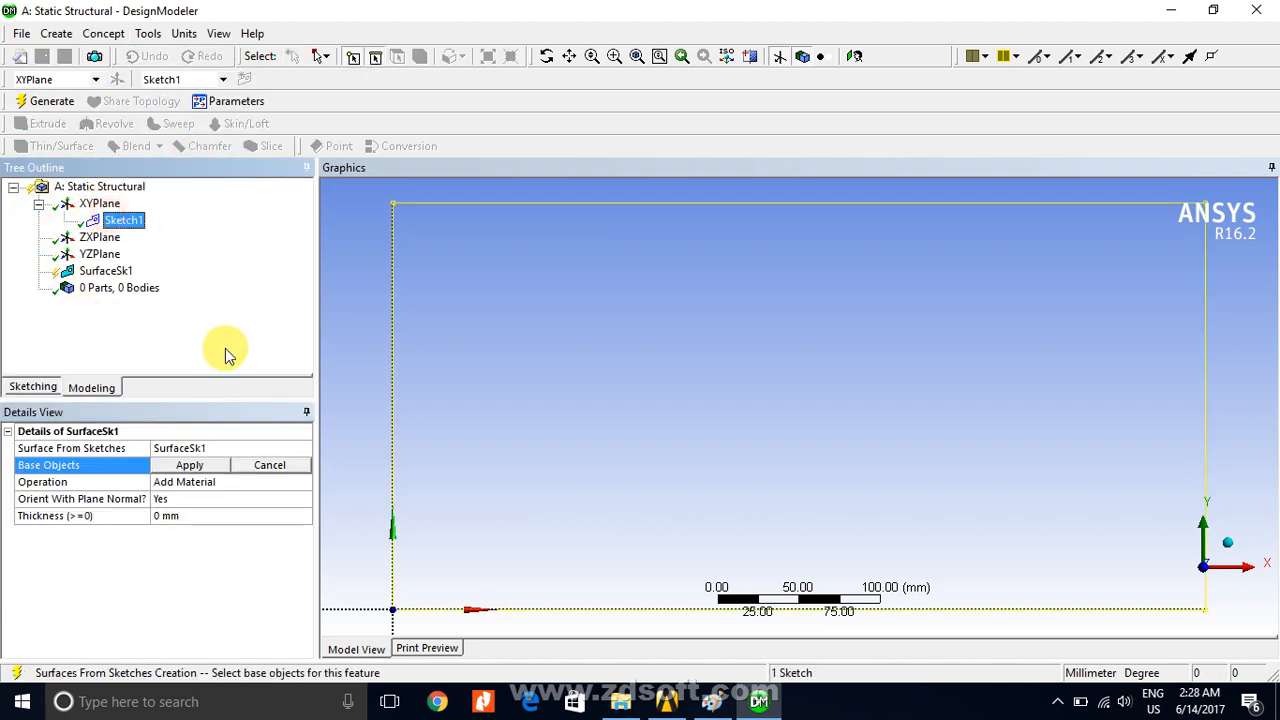
click(189, 465)
click(42, 103)
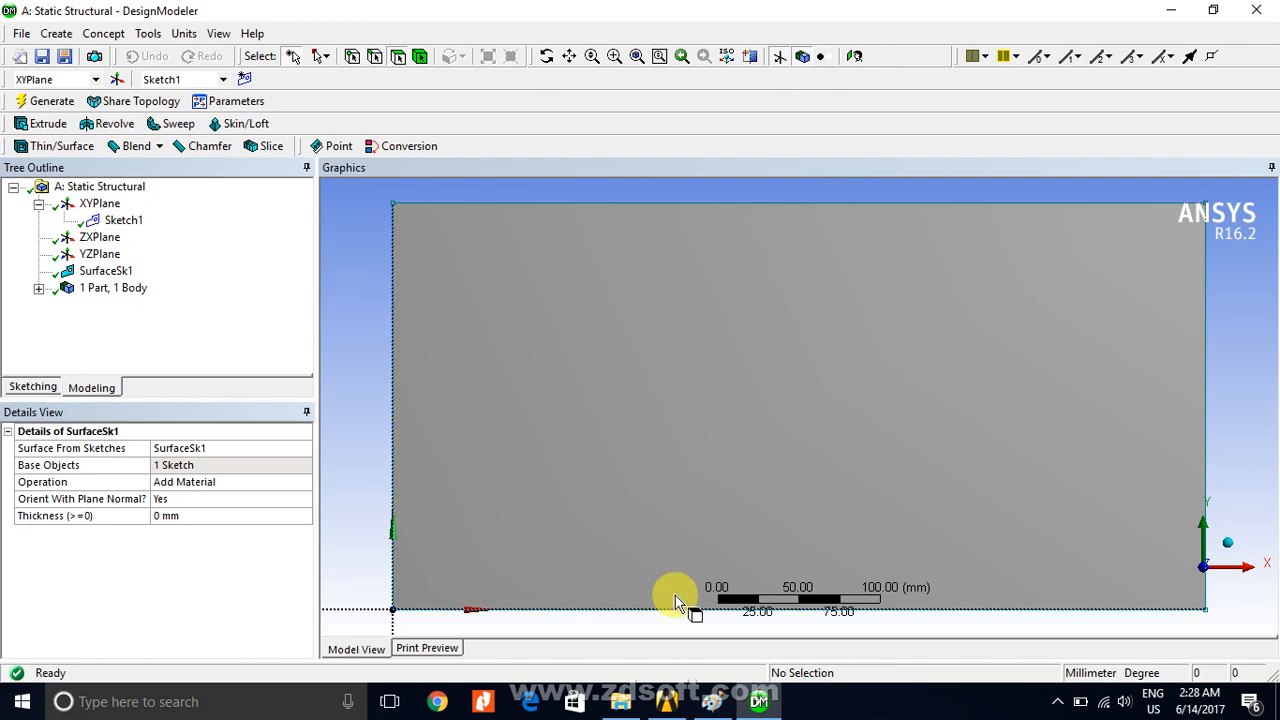
- Switch to the Workbench project and open the Static Structural system's Model in Mechanical
mouse_move(666, 700)
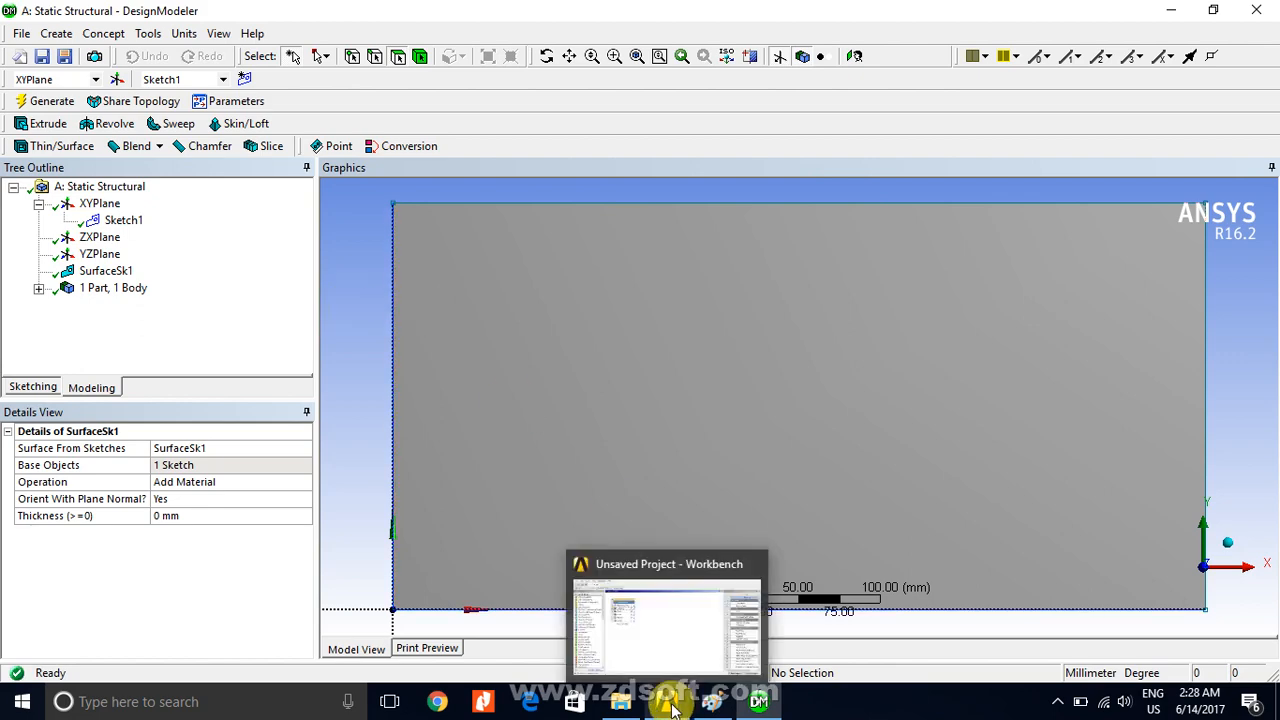
click(656, 616)
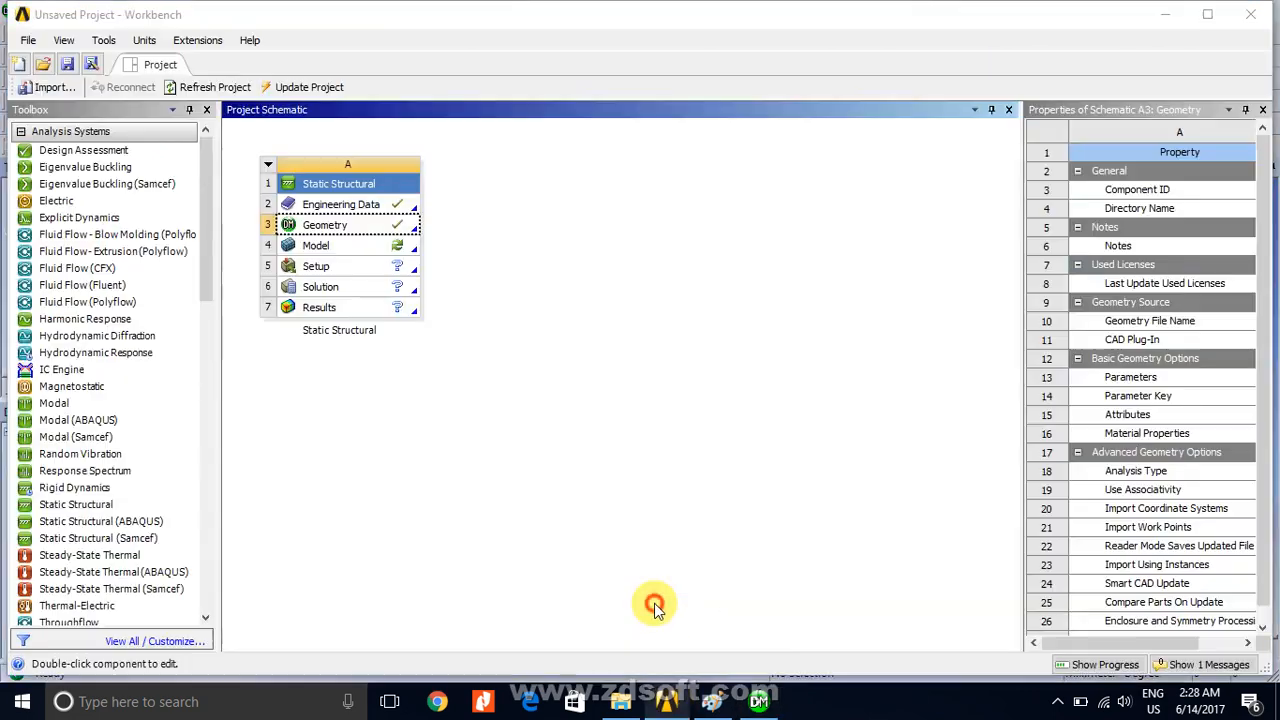
double_click(318, 246)
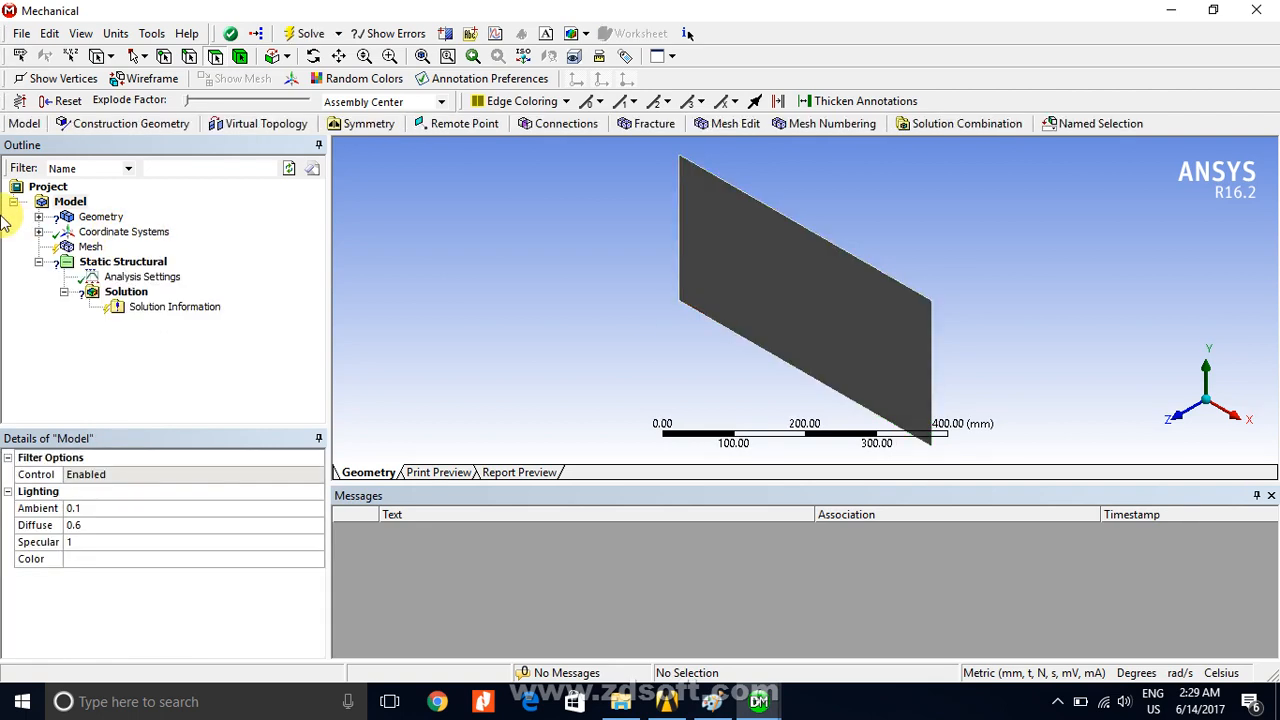
- Set the thickness of the Surface Body under Geometry to 1 mm
click(40, 217)
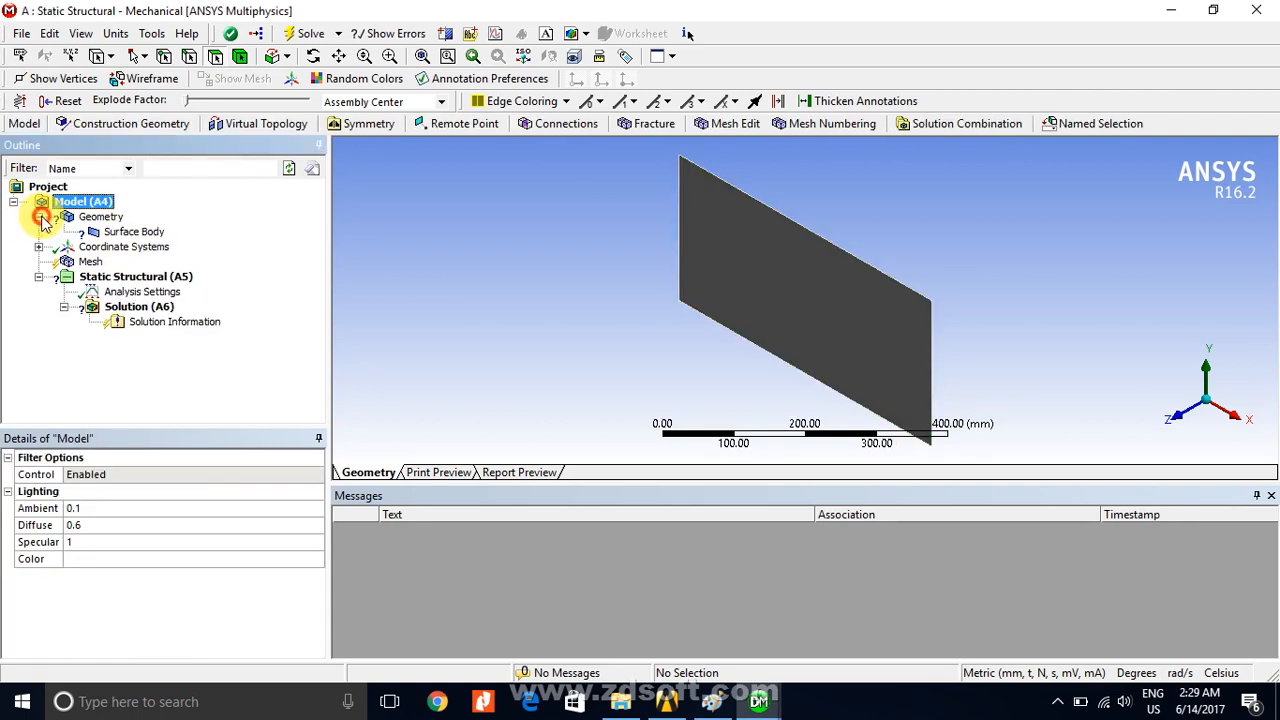
click(140, 234)
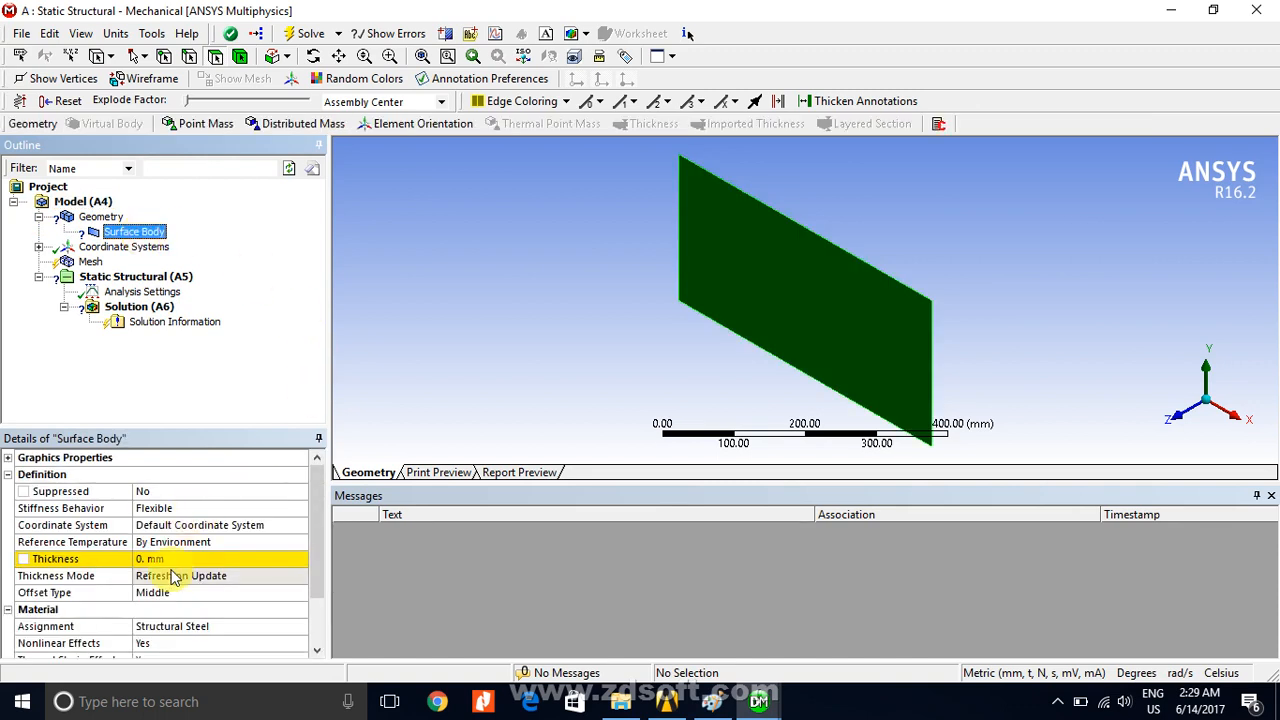
click(175, 559)
text(1)
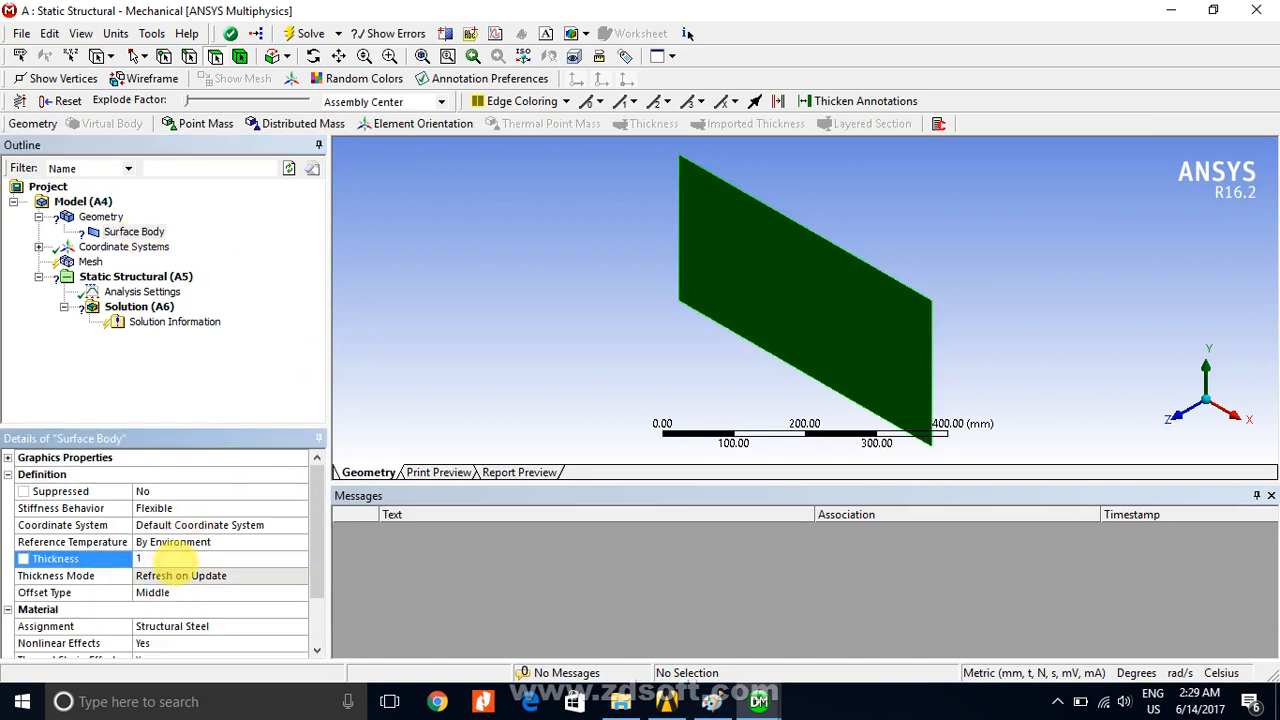
key(Return)
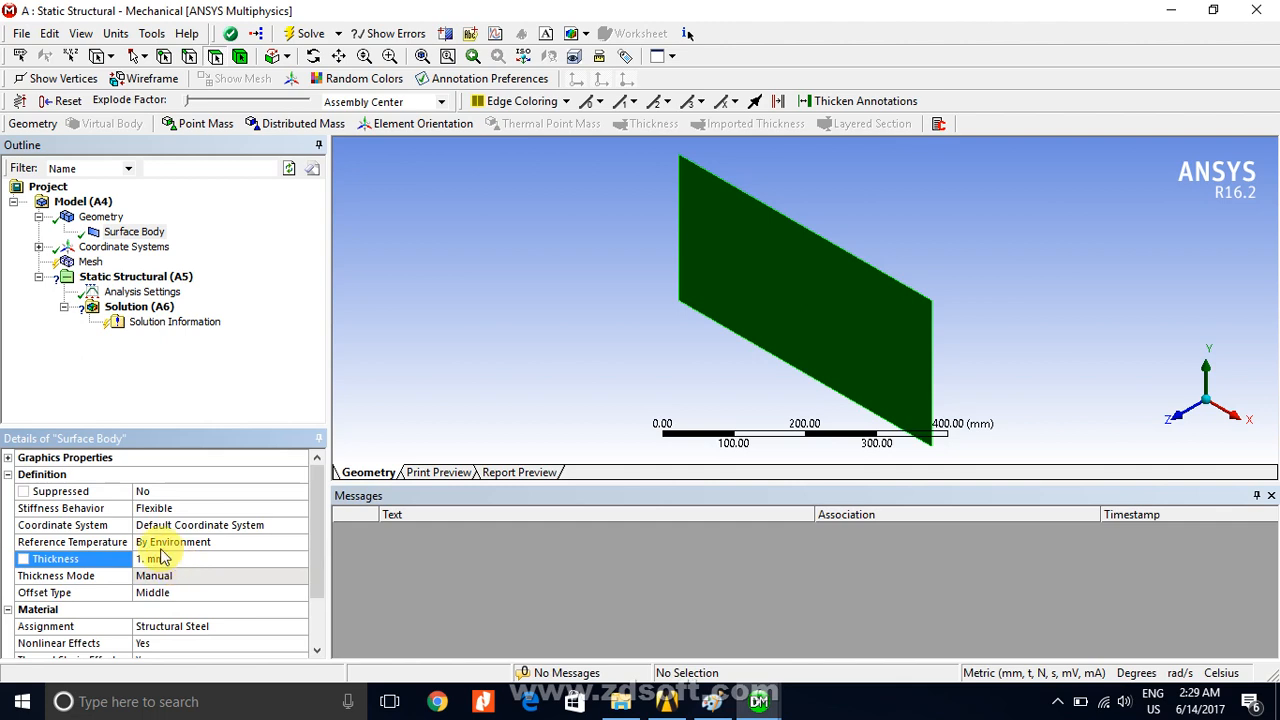
- Generate the mesh on the plate with the default mesh settings
click(70, 262)
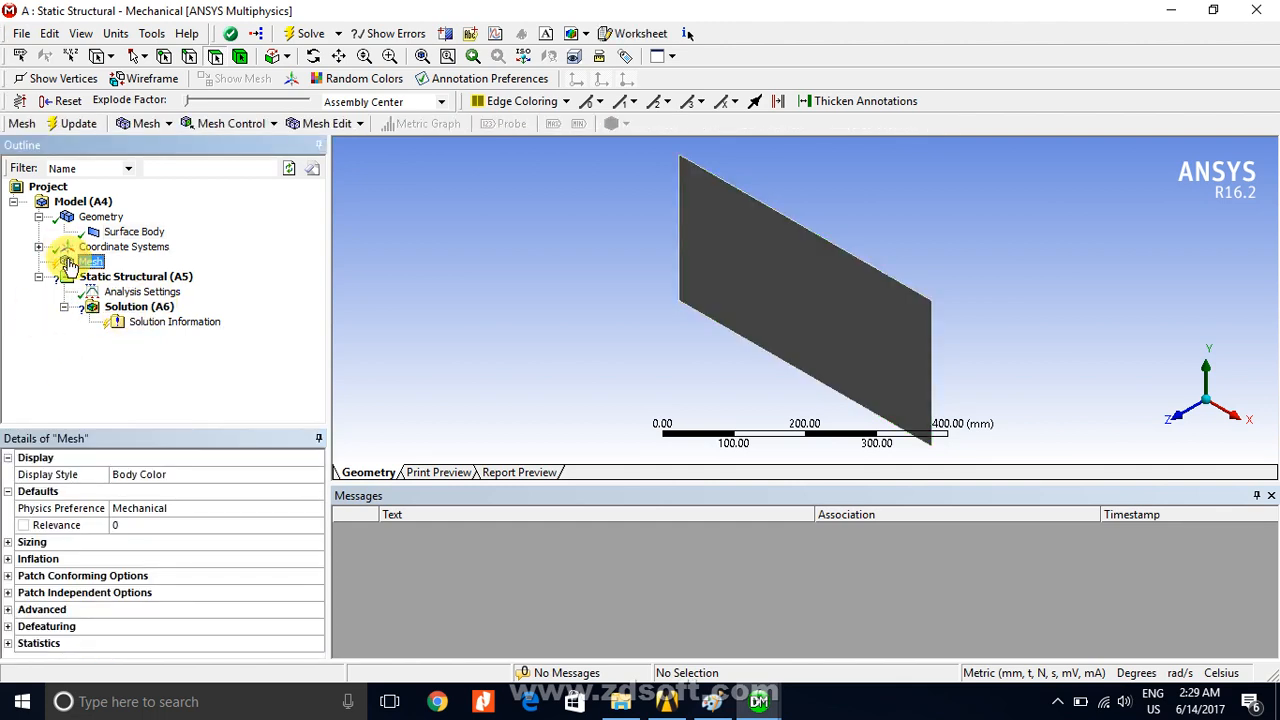
right_click(70, 262)
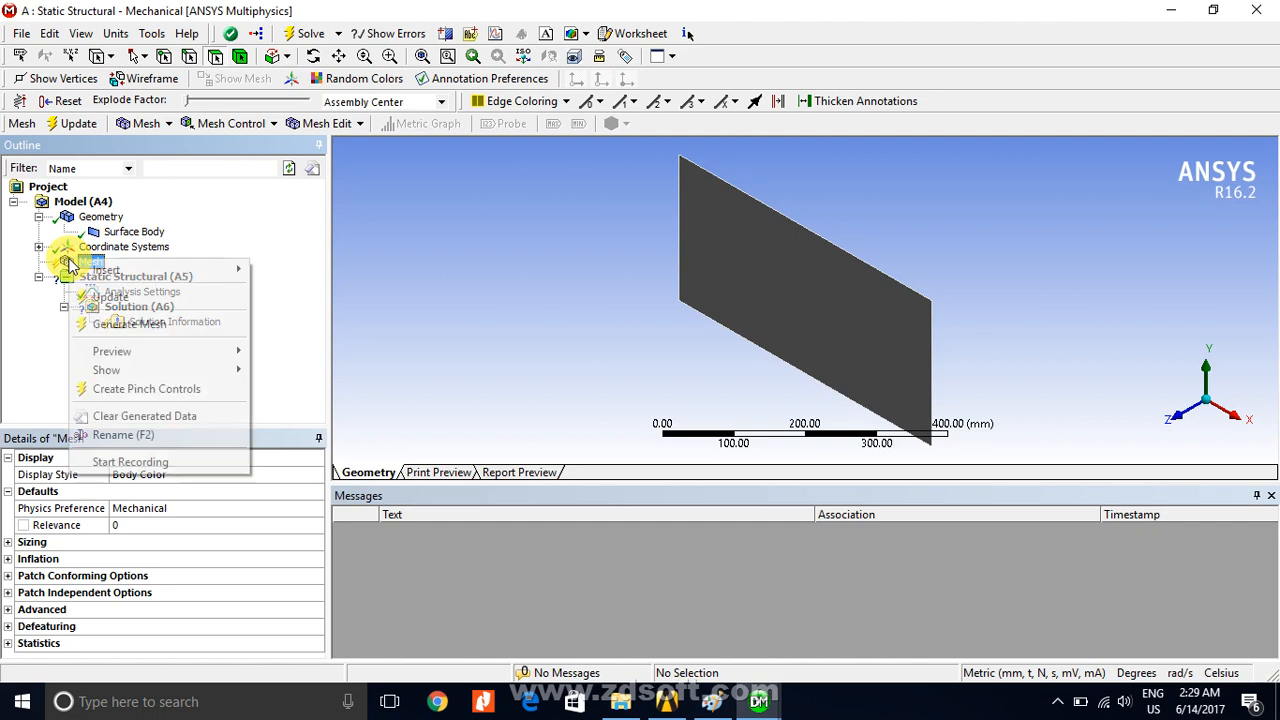
click(140, 330)
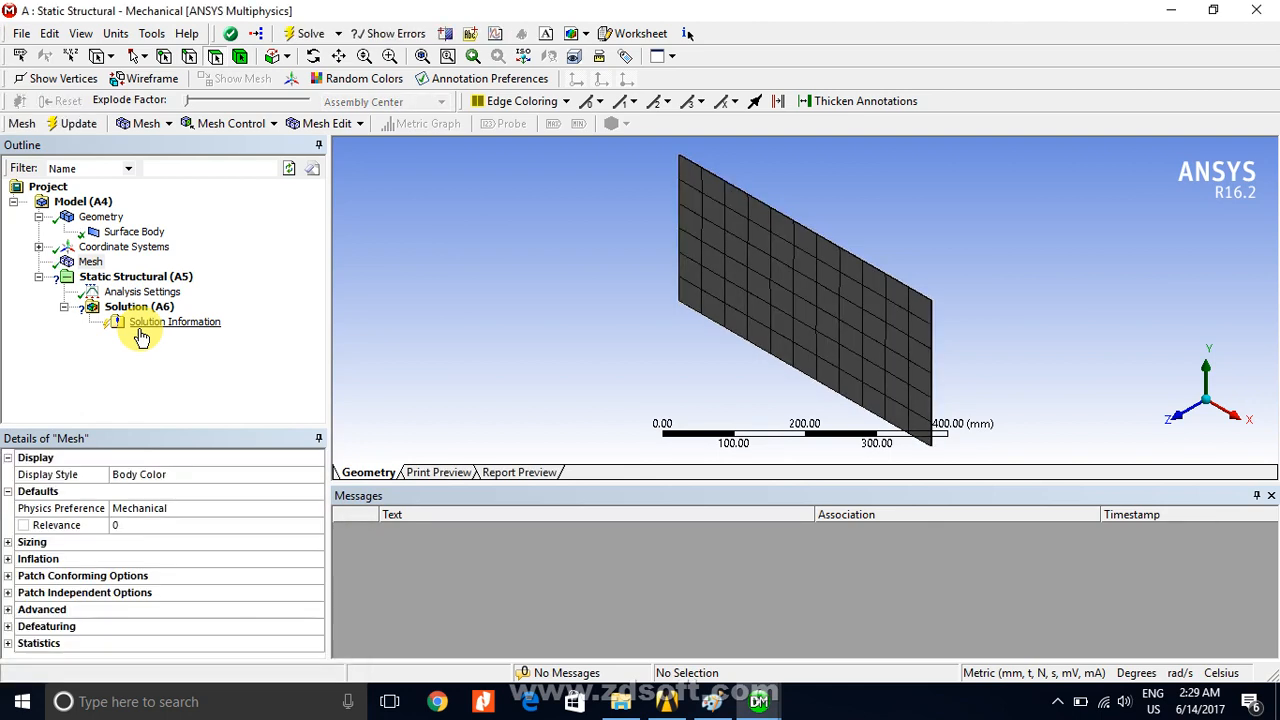
- Add a Fixed Support to the left vertical edge of the plate in the Static Structural analysis
click(1183, 421)
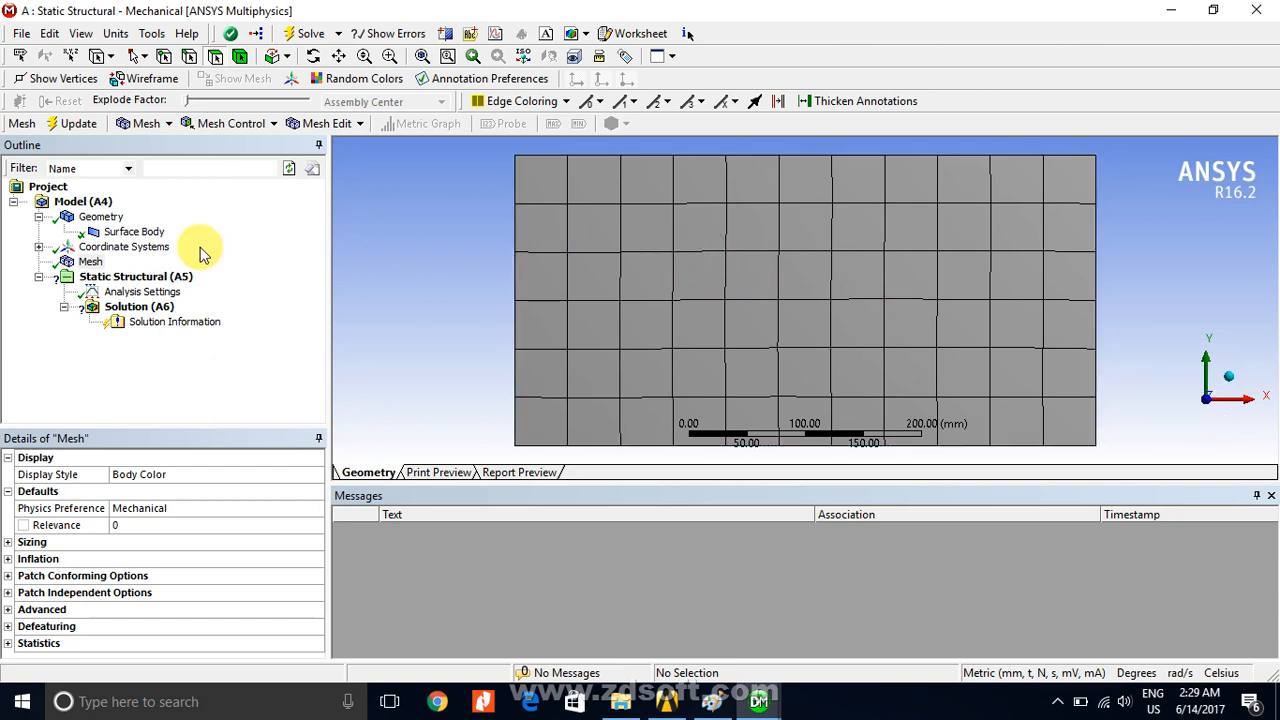
click(110, 287)
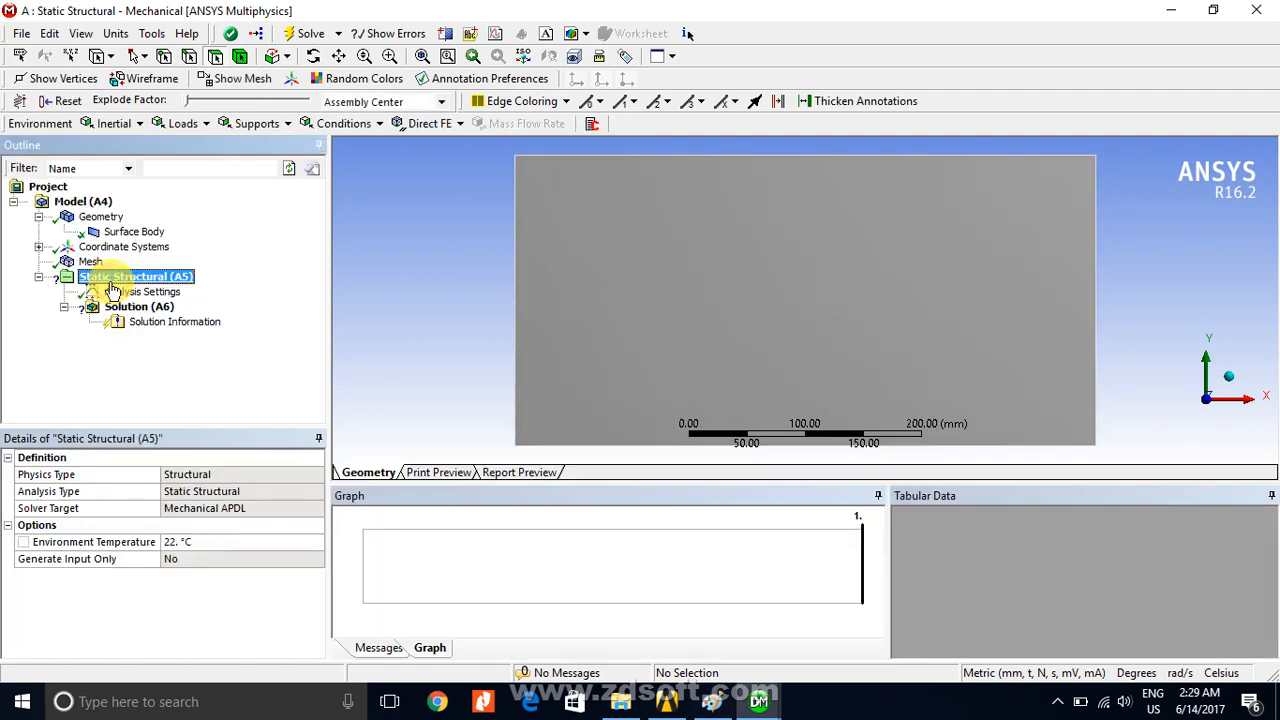
click(190, 57)
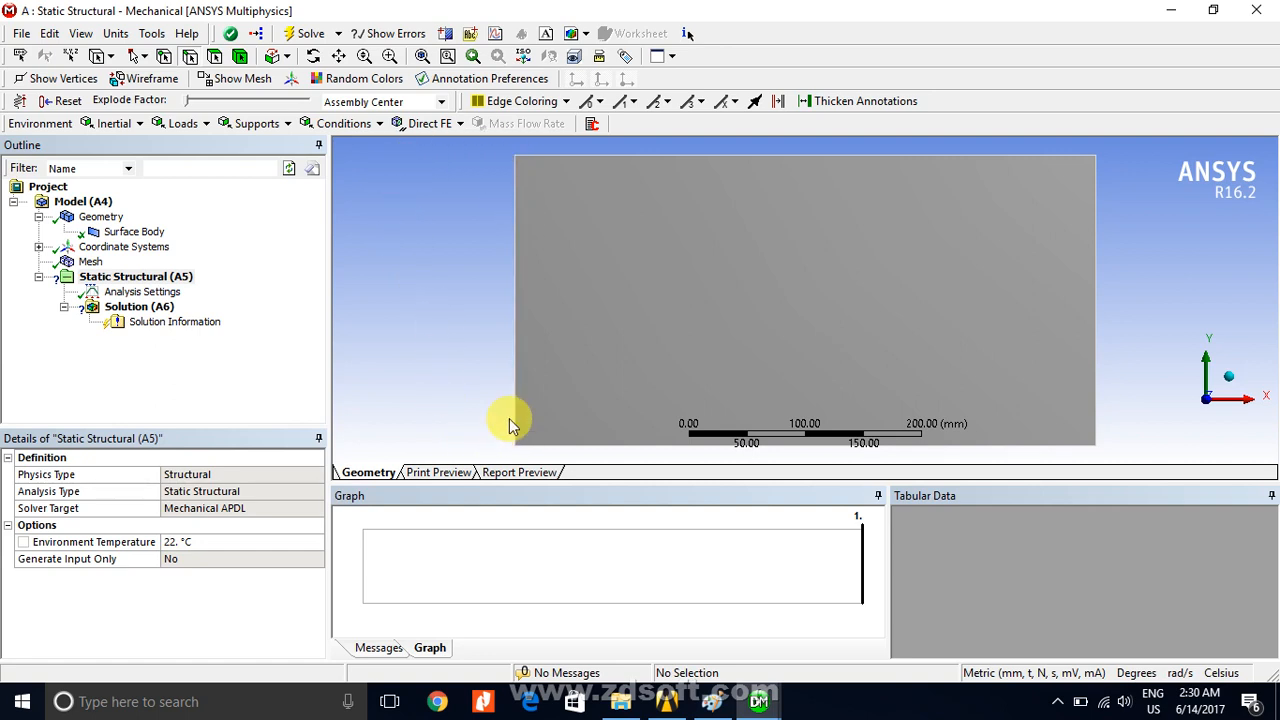
click(515, 207)
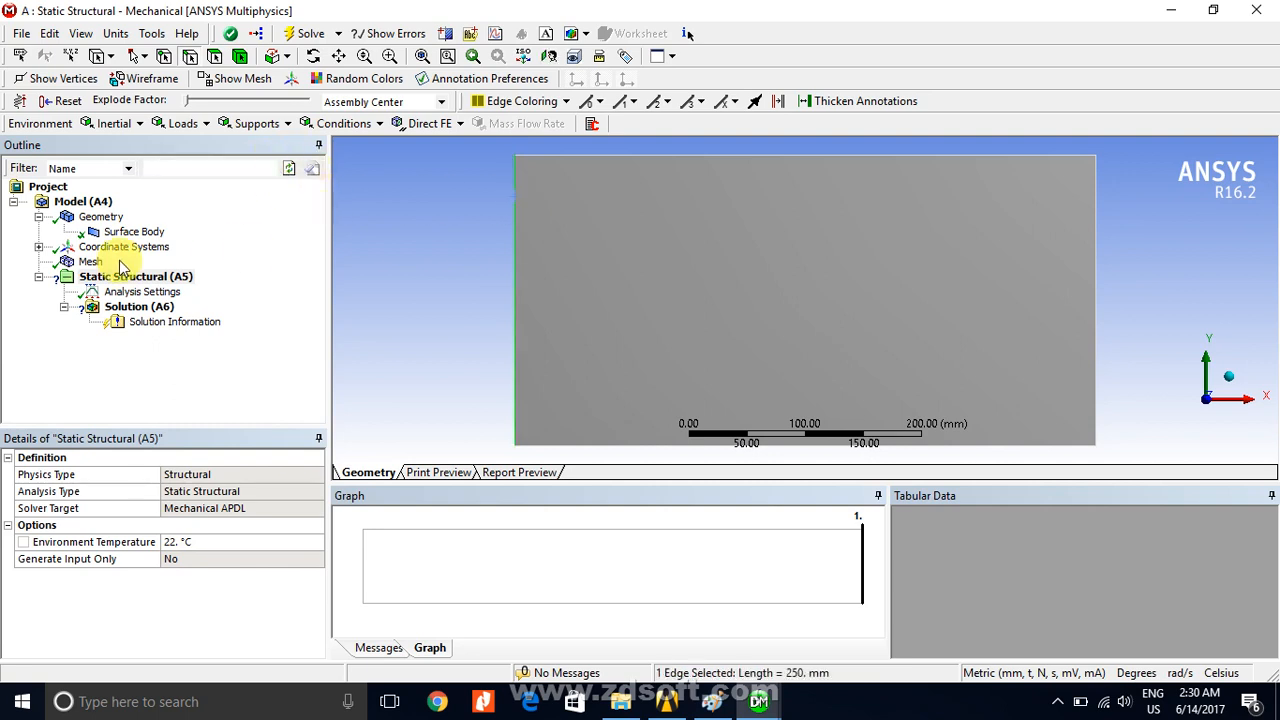
click(258, 123)
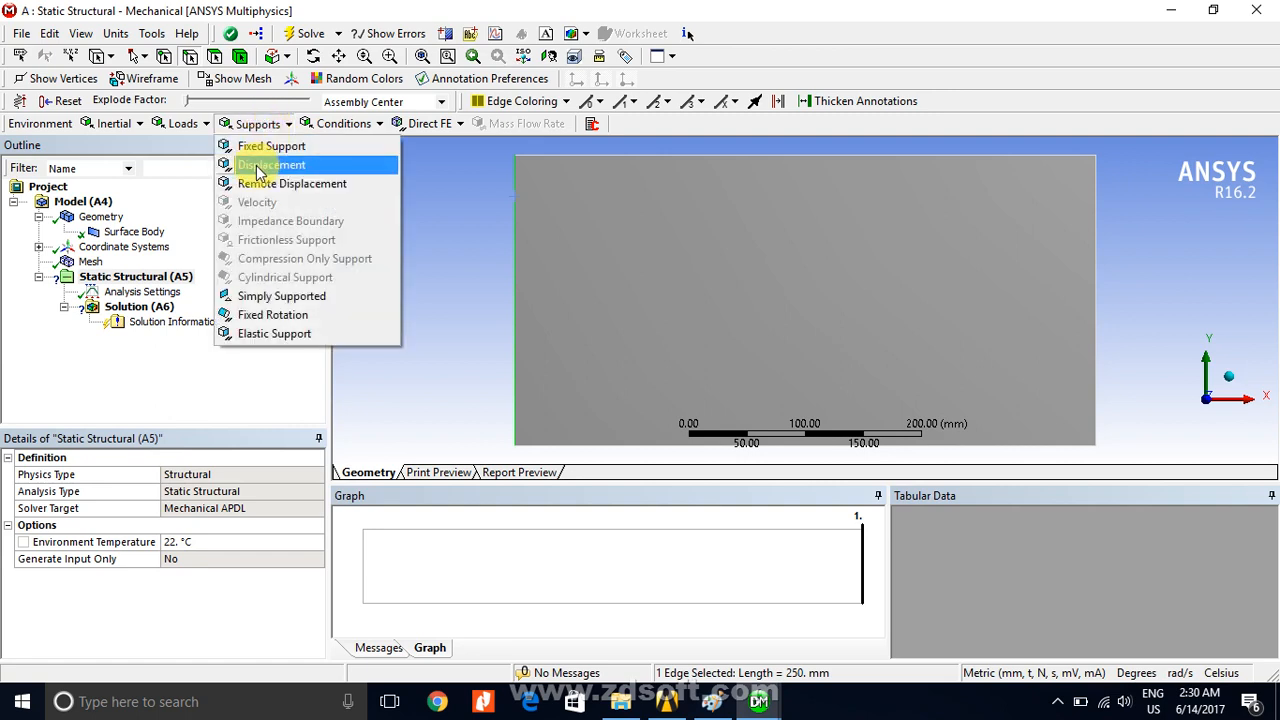
click(252, 146)
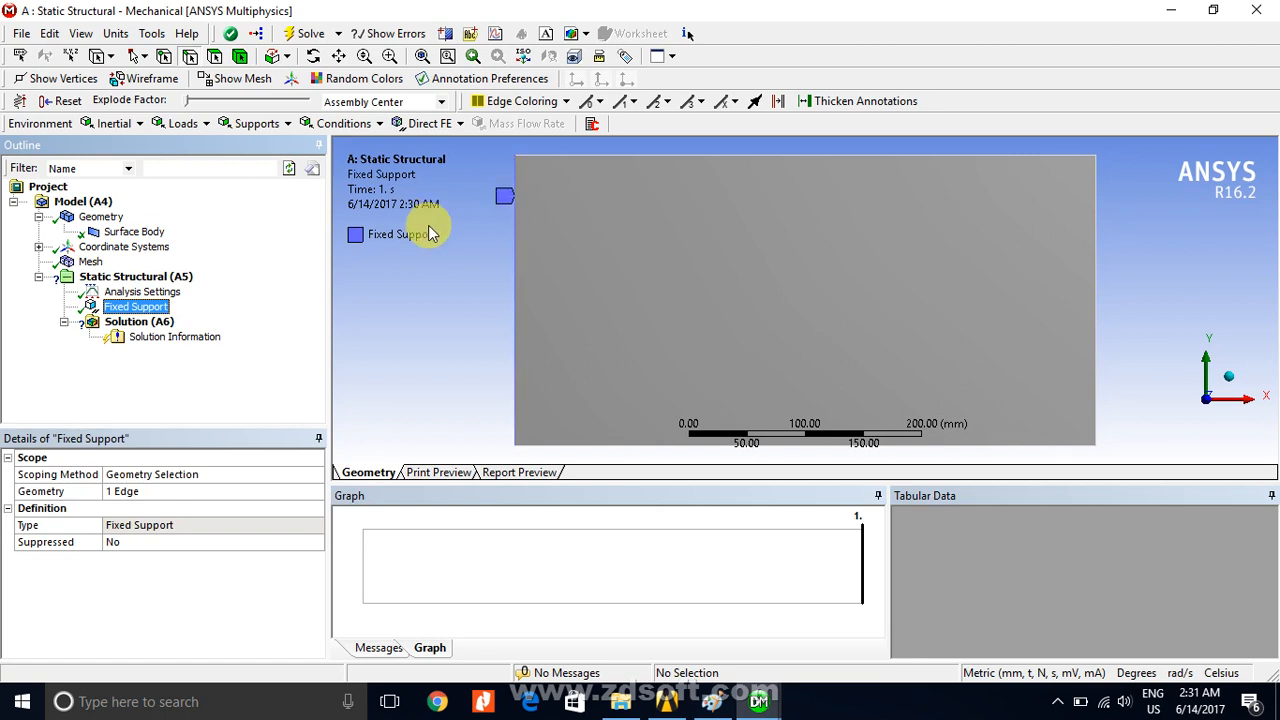
- Add a Force load to the right vertical edge of the plate in the Static Structural analysis
click(184, 128)
click(209, 203)
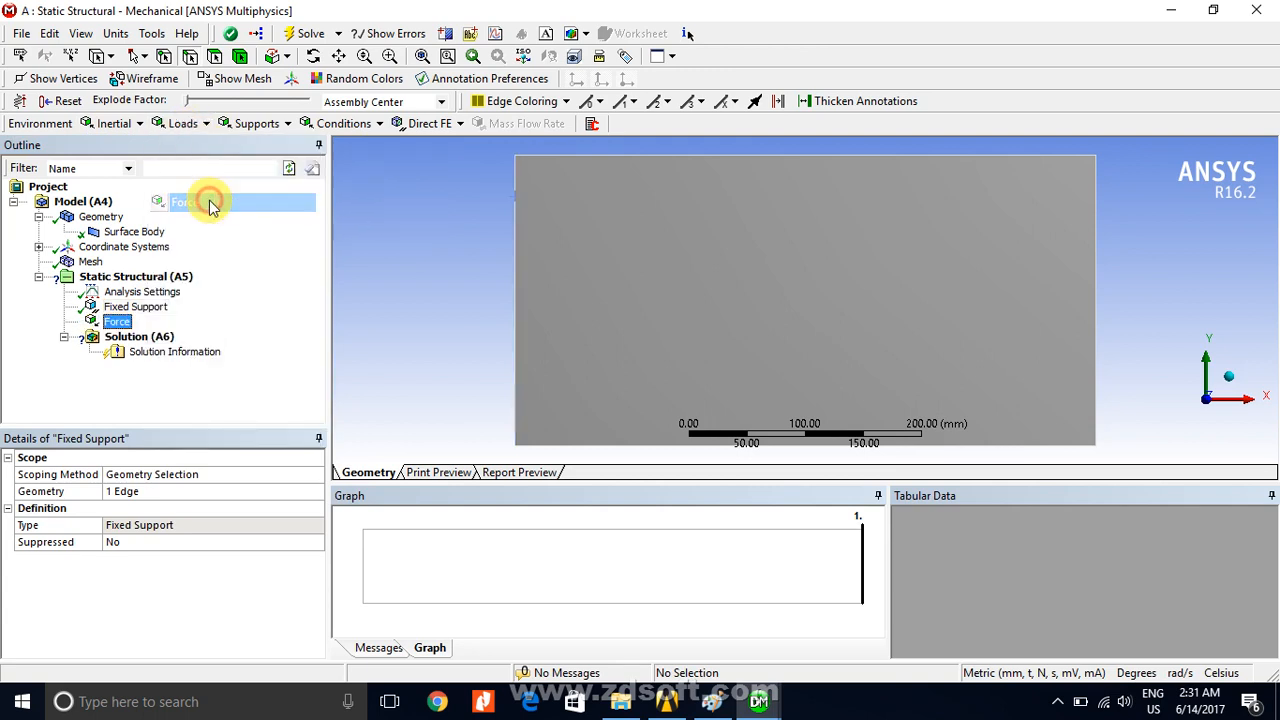
click(1096, 248)
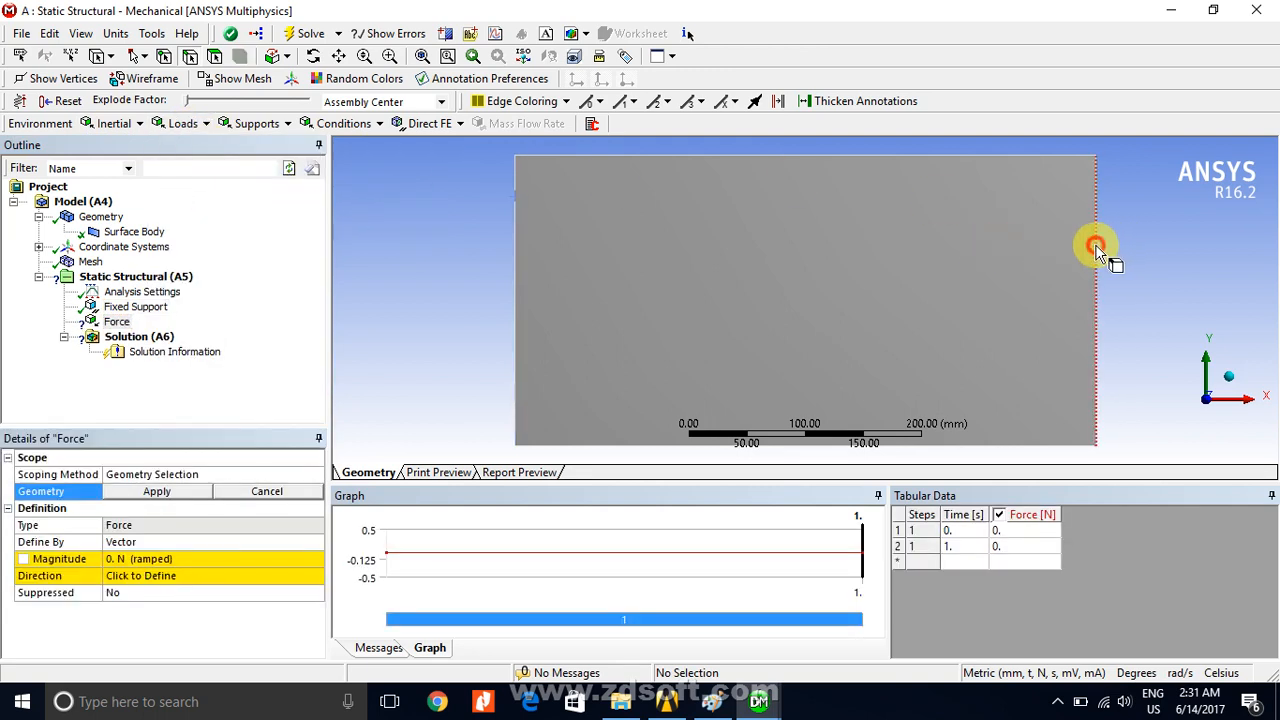
click(158, 491)
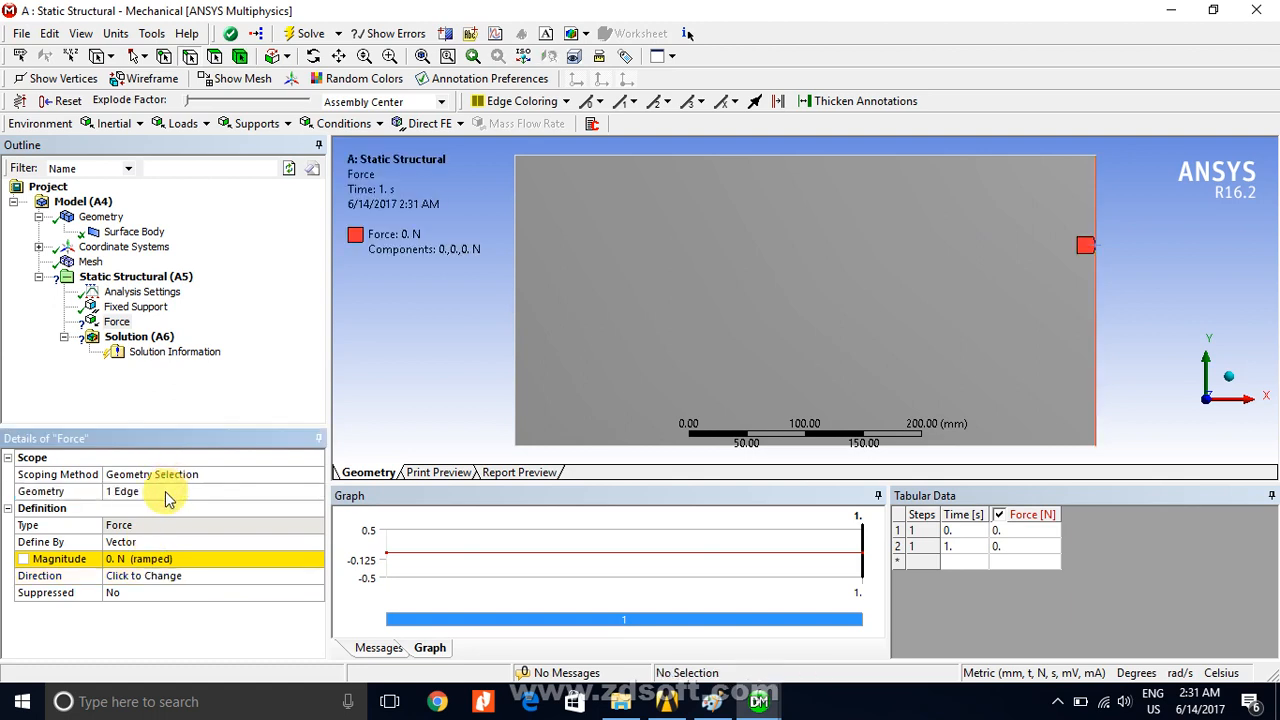
- Define the force by Components and set its X Component to 50000 N
click(201, 541)
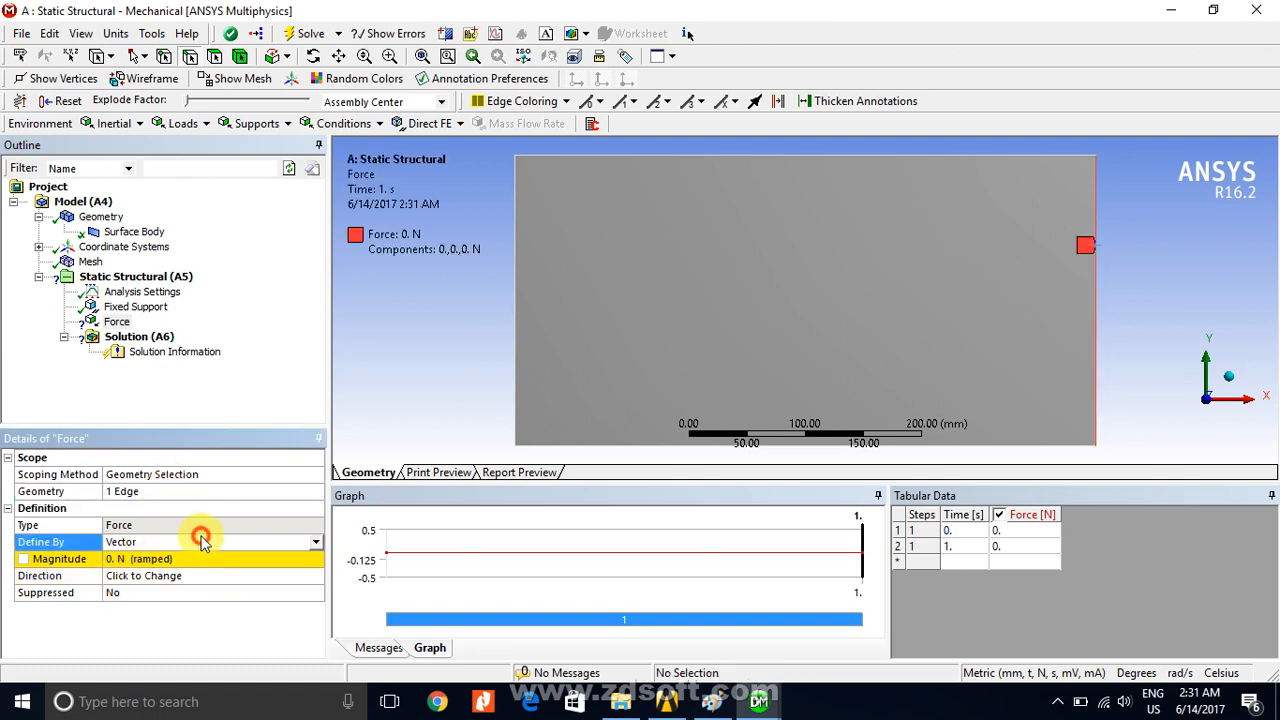
click(316, 542)
click(121, 570)
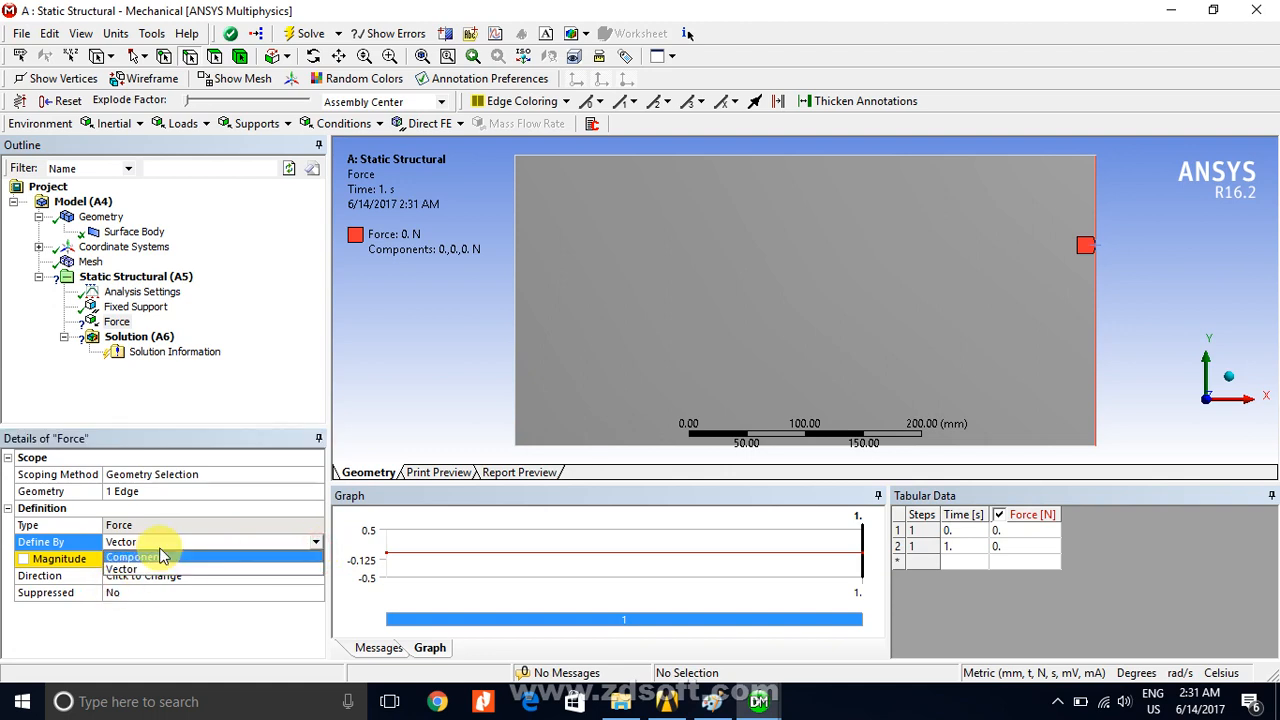
click(316, 542)
click(239, 557)
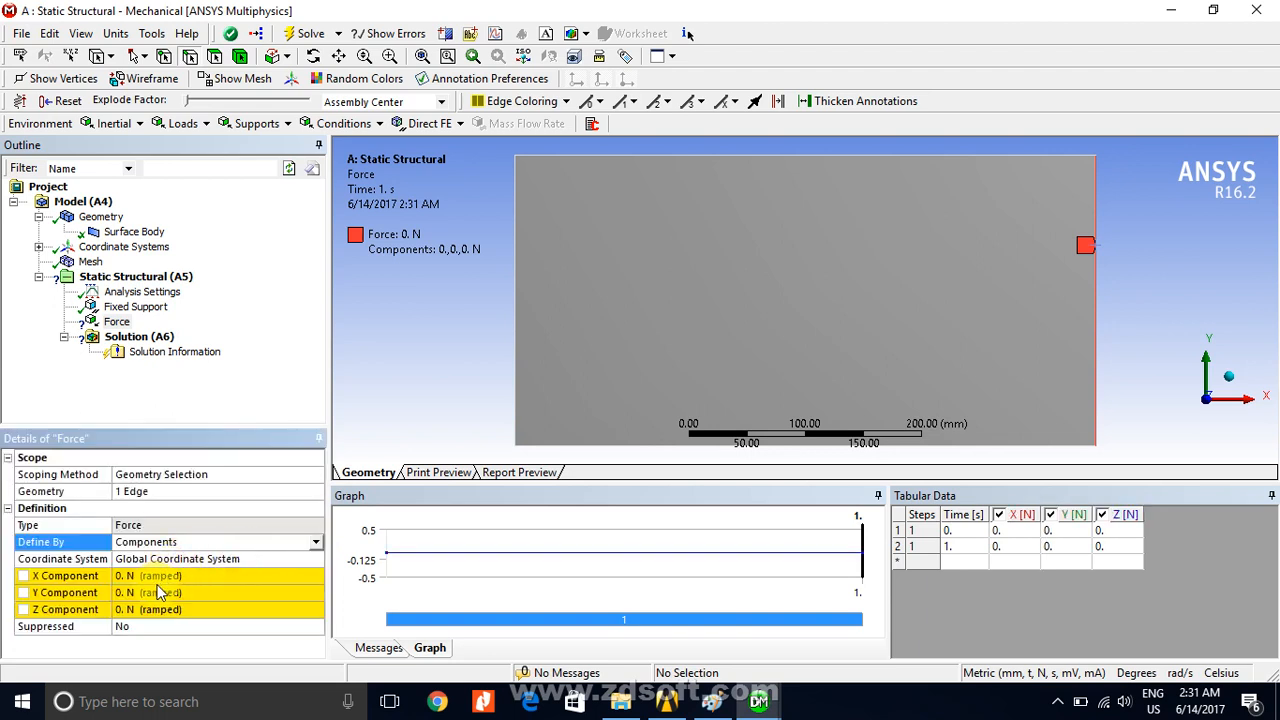
click(168, 578)
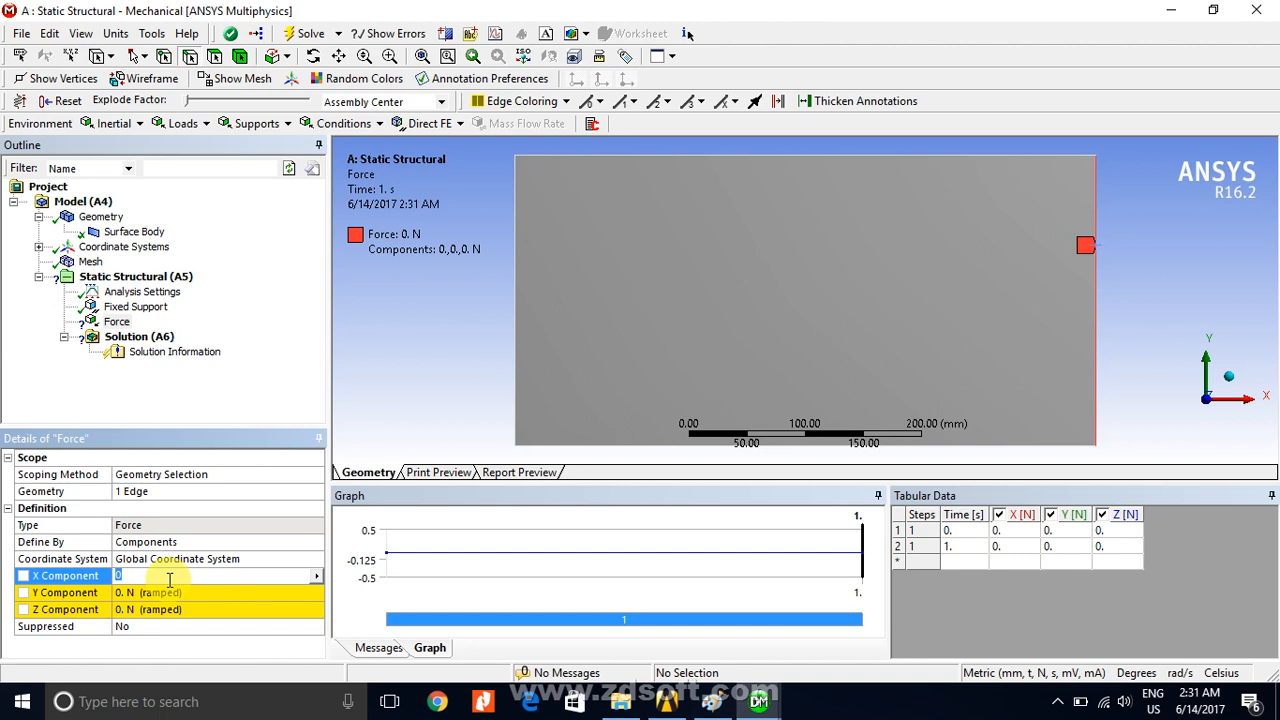
text(50000)
key(Return)
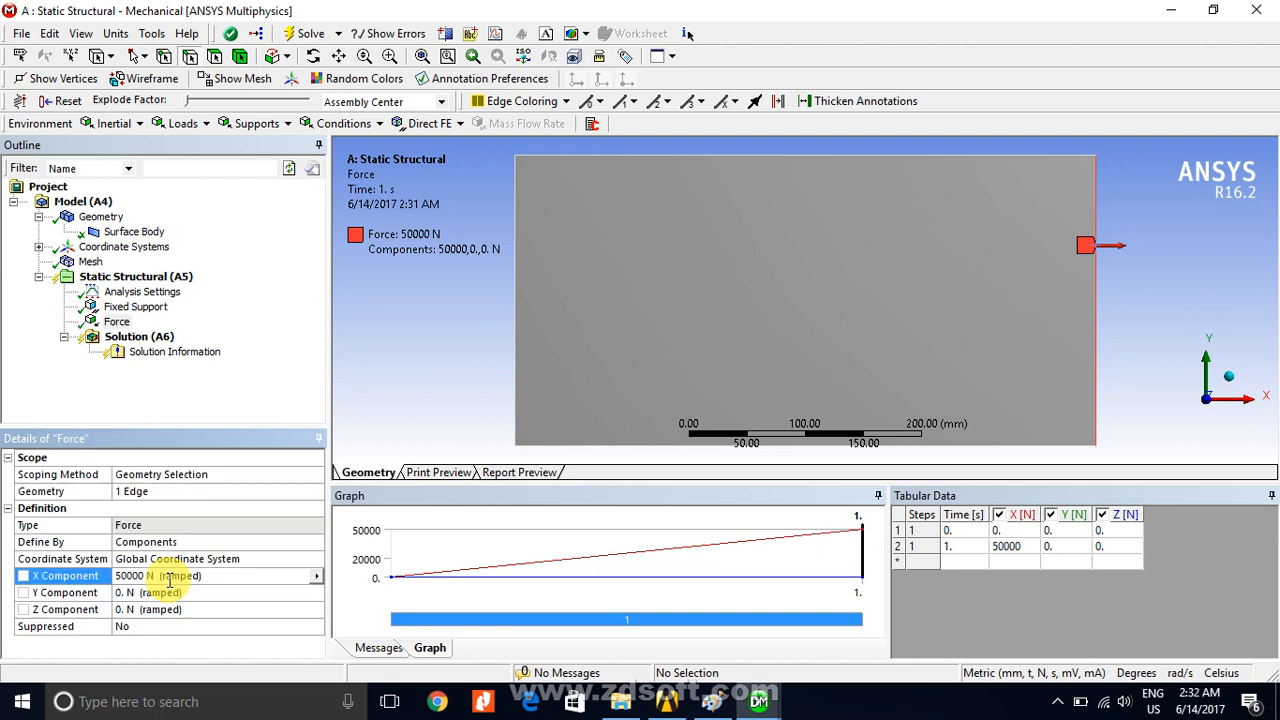
- Open the Windows Calculator, divide 50000 by 250 to check the expected stress, and return to Mechanical
click(155, 701)
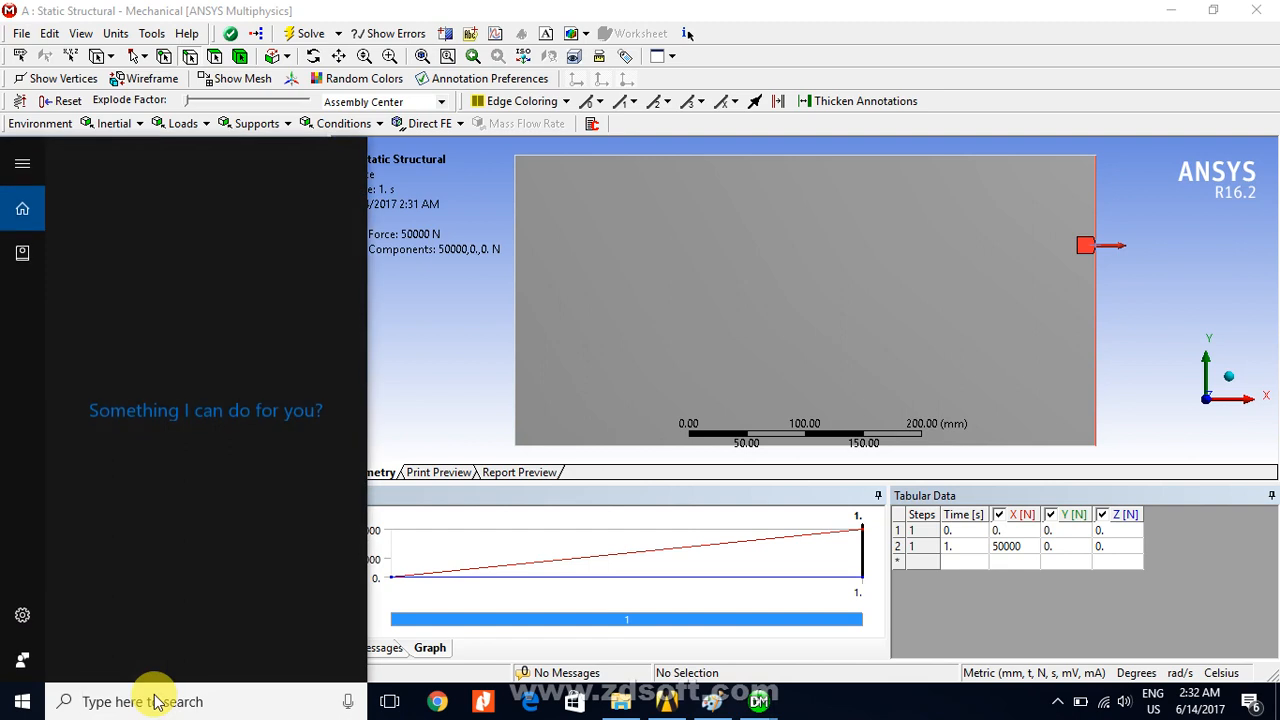
text(calc)
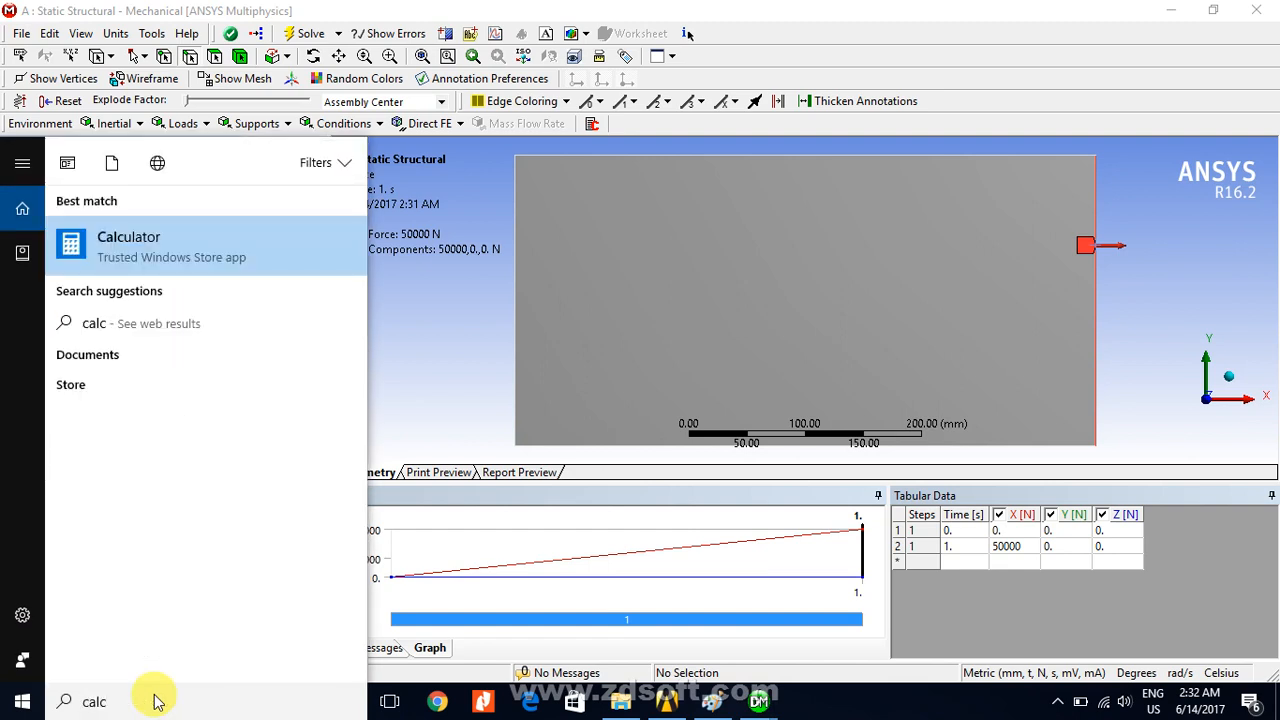
key(Return)
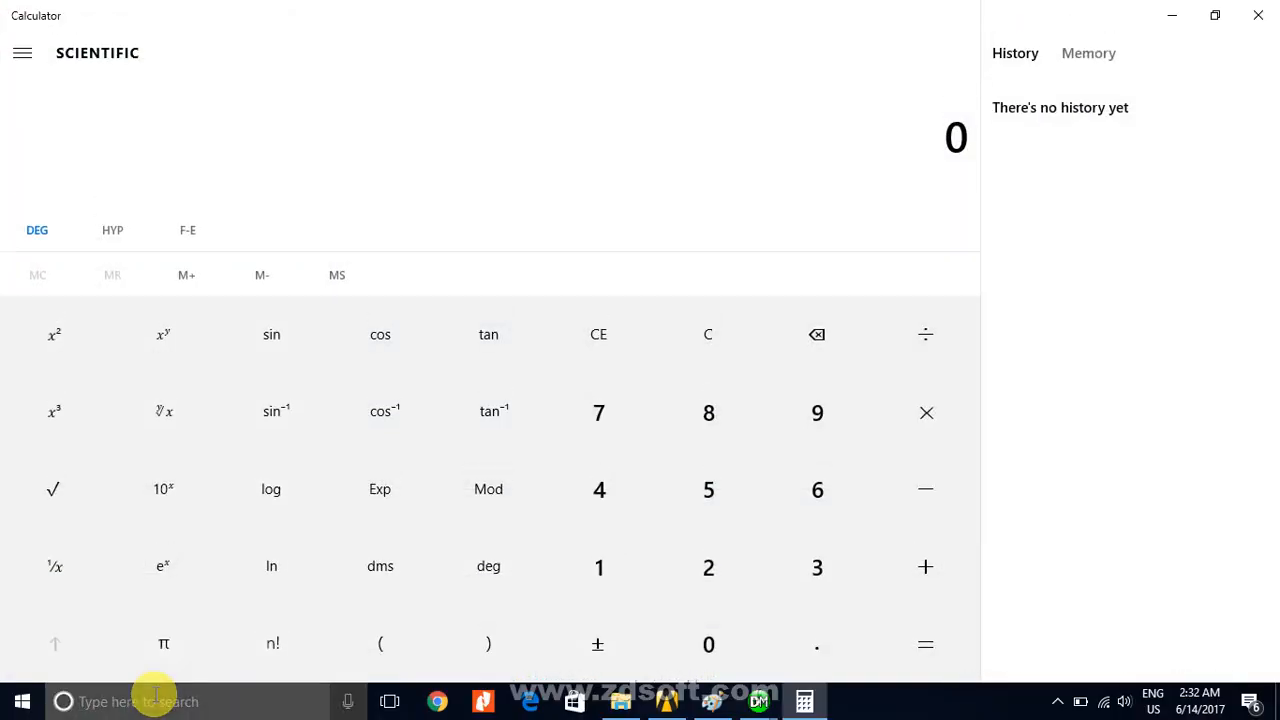
text(50,)
text(000)
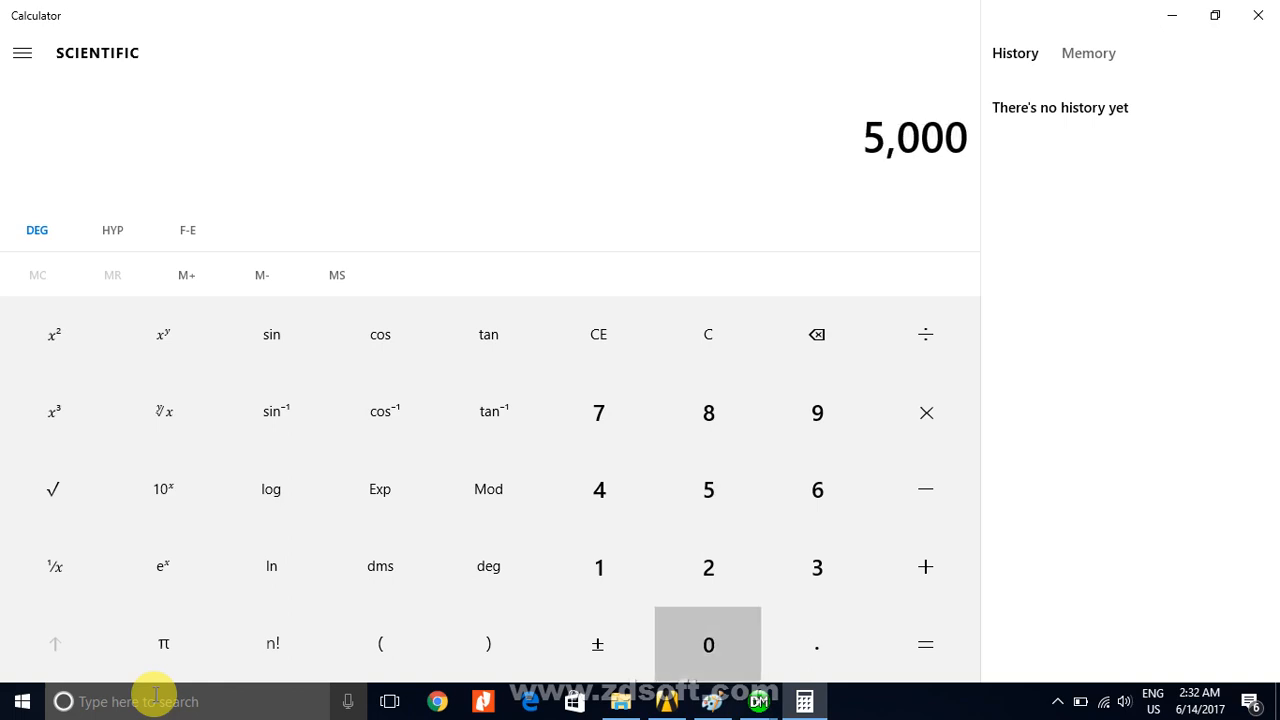
key(slash)
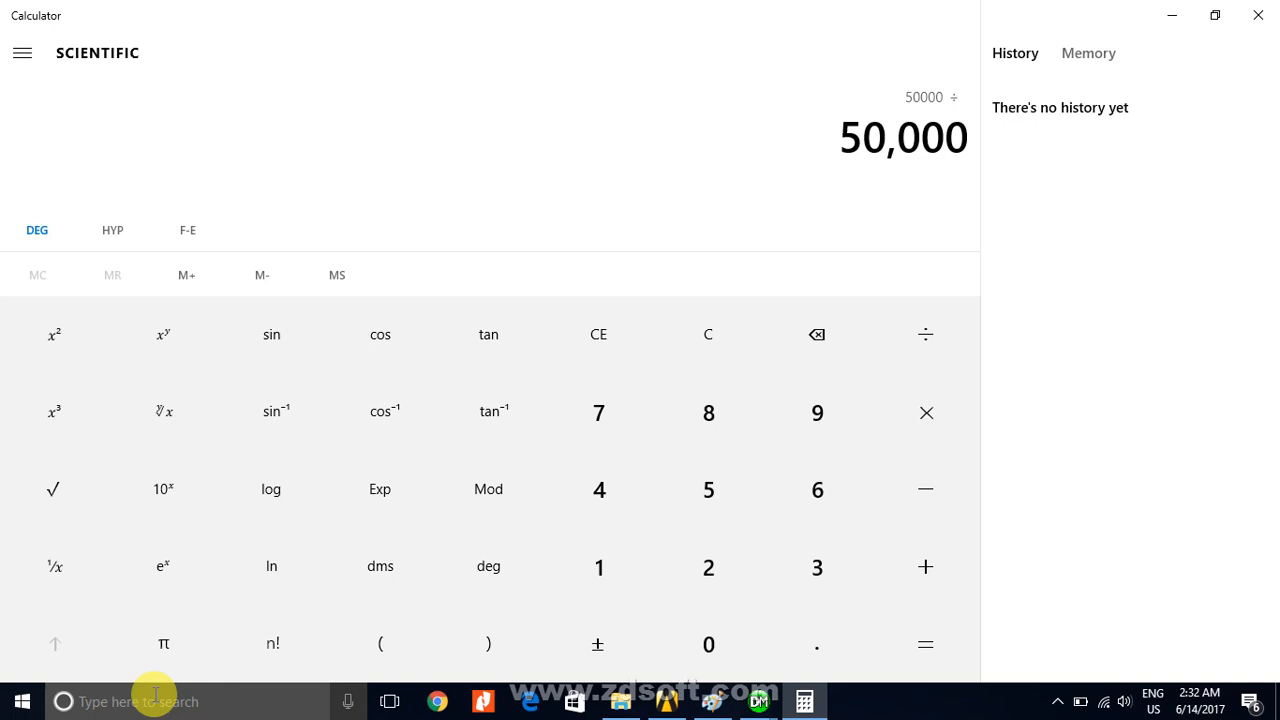
text(250)
key(Return)
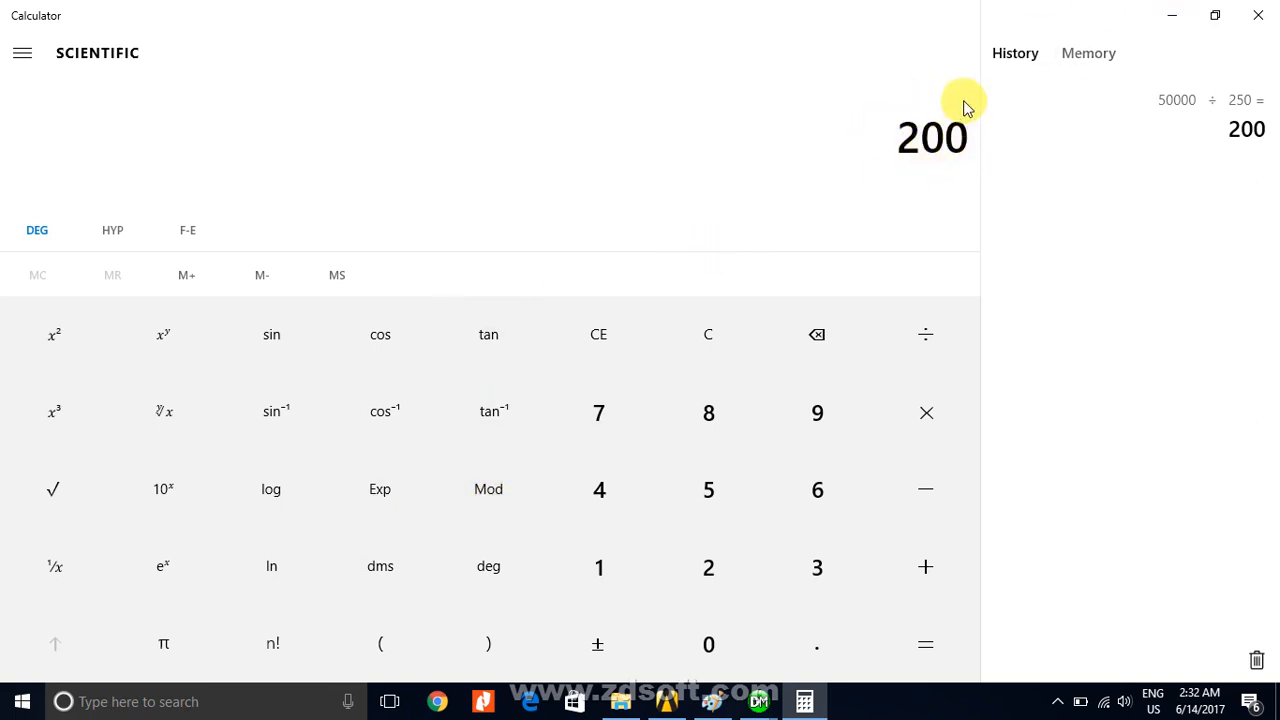
click(1172, 15)
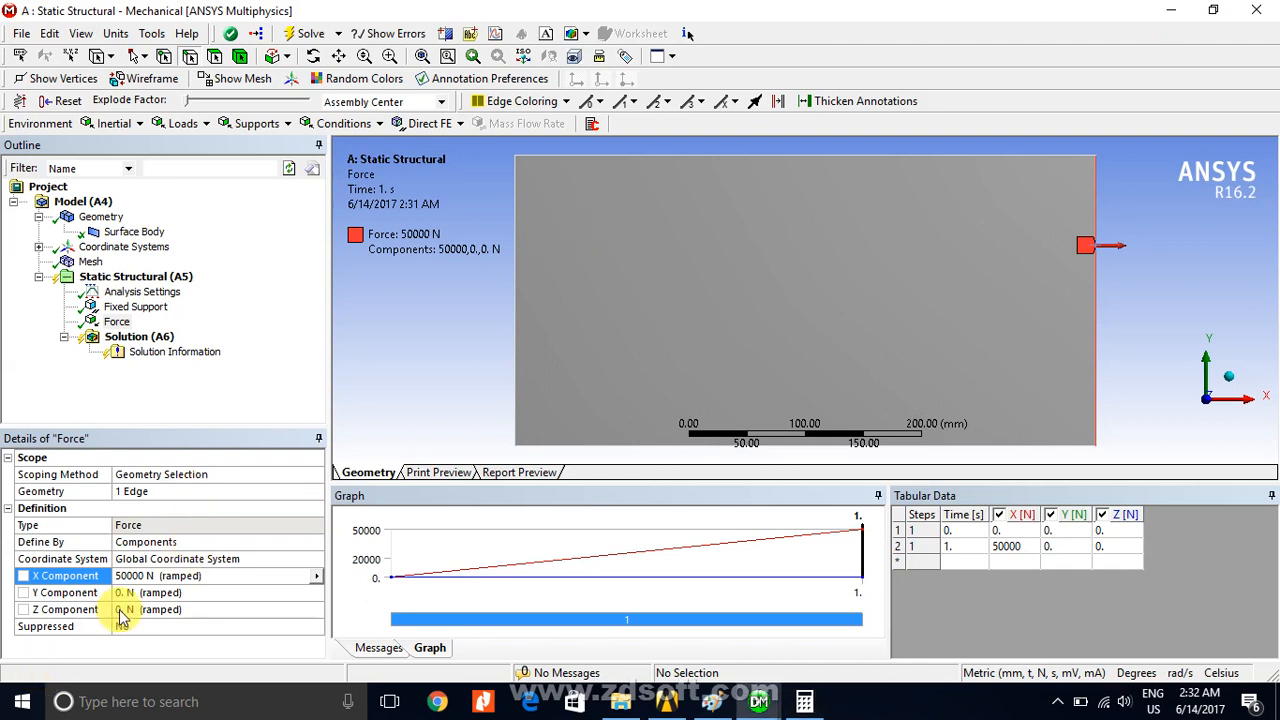
- Add Directional Deformation, Total Deformation and Equivalent (von-Mises) Stress results to the Solution, and solve the analysis
click(145, 338)
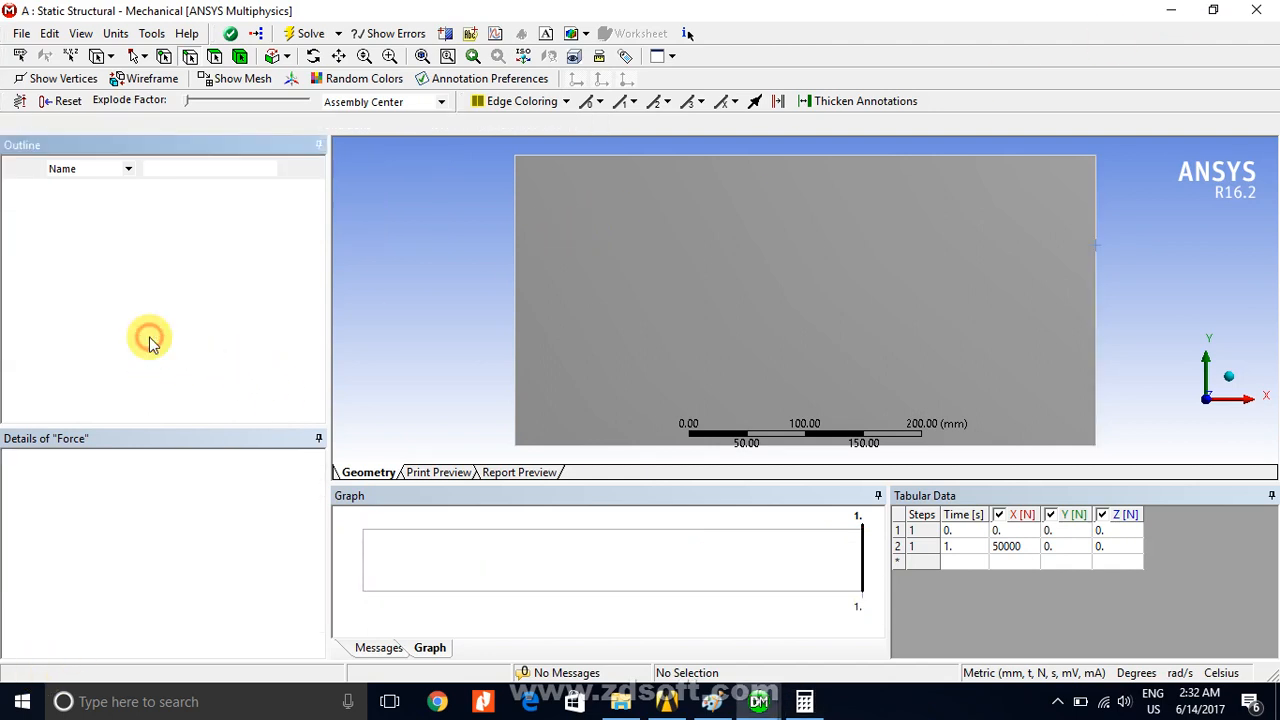
click(112, 124)
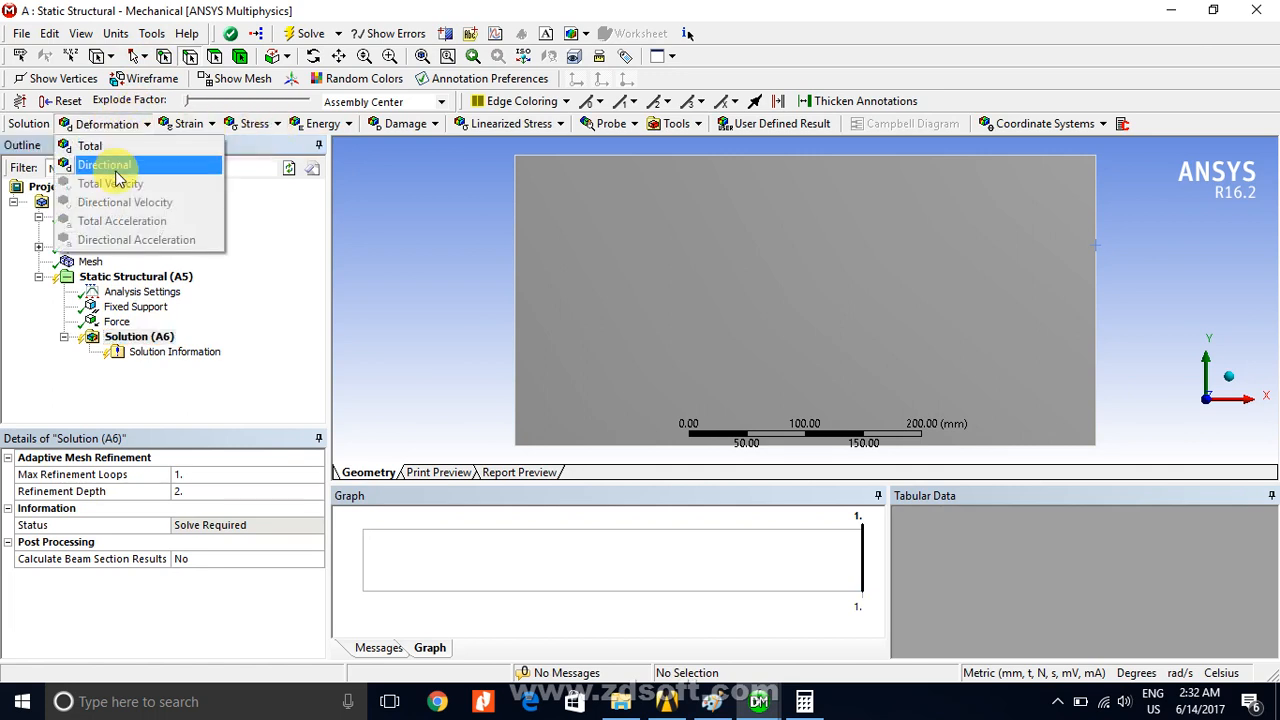
click(117, 170)
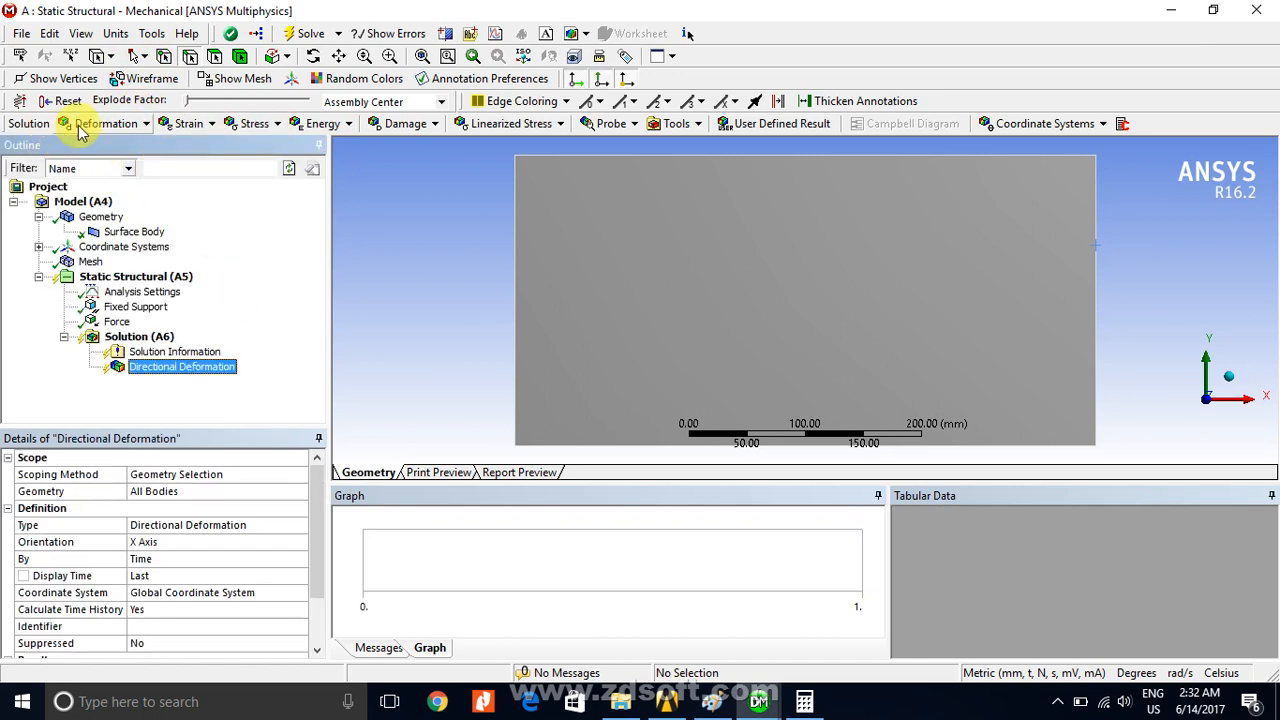
click(95, 123)
click(125, 144)
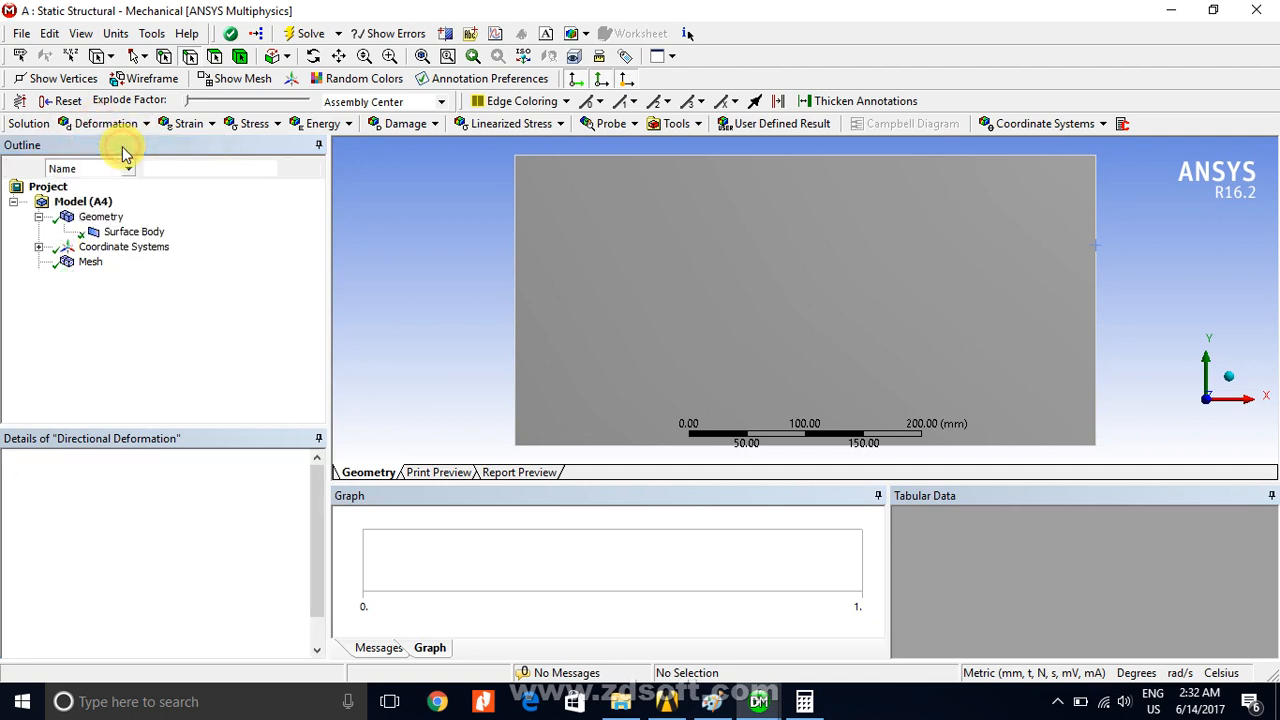
click(276, 124)
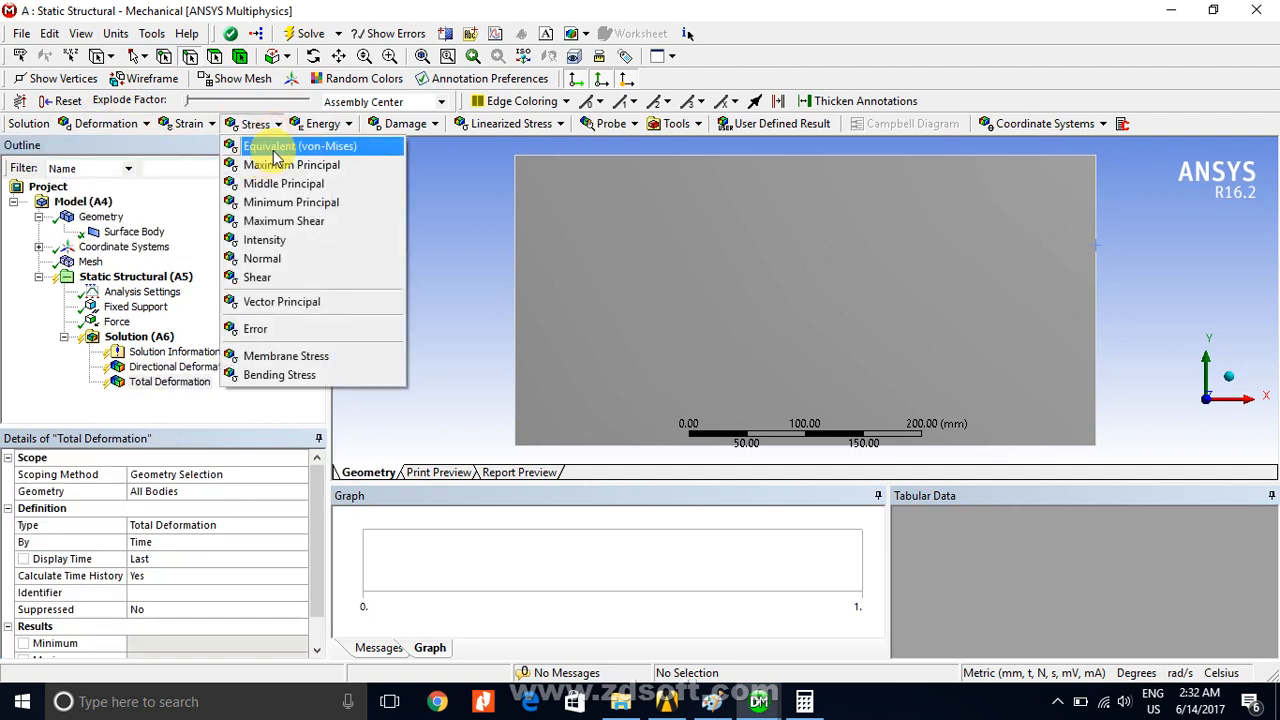
click(268, 145)
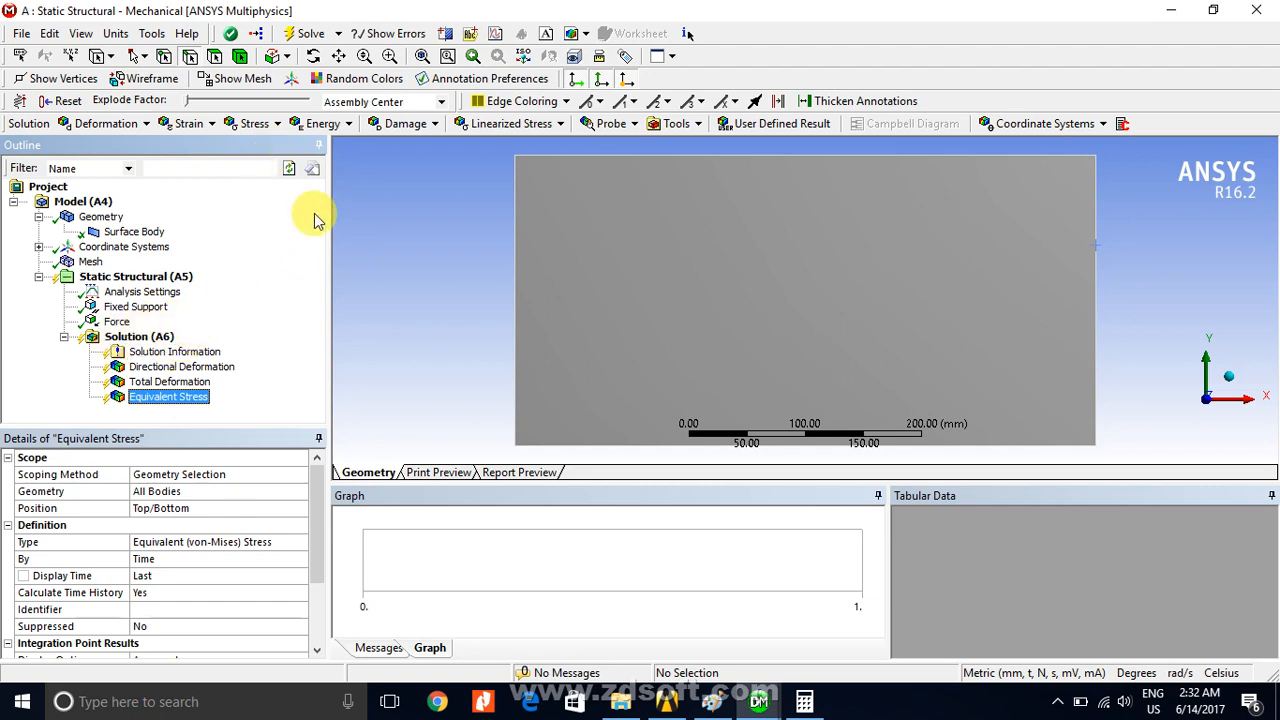
click(300, 34)
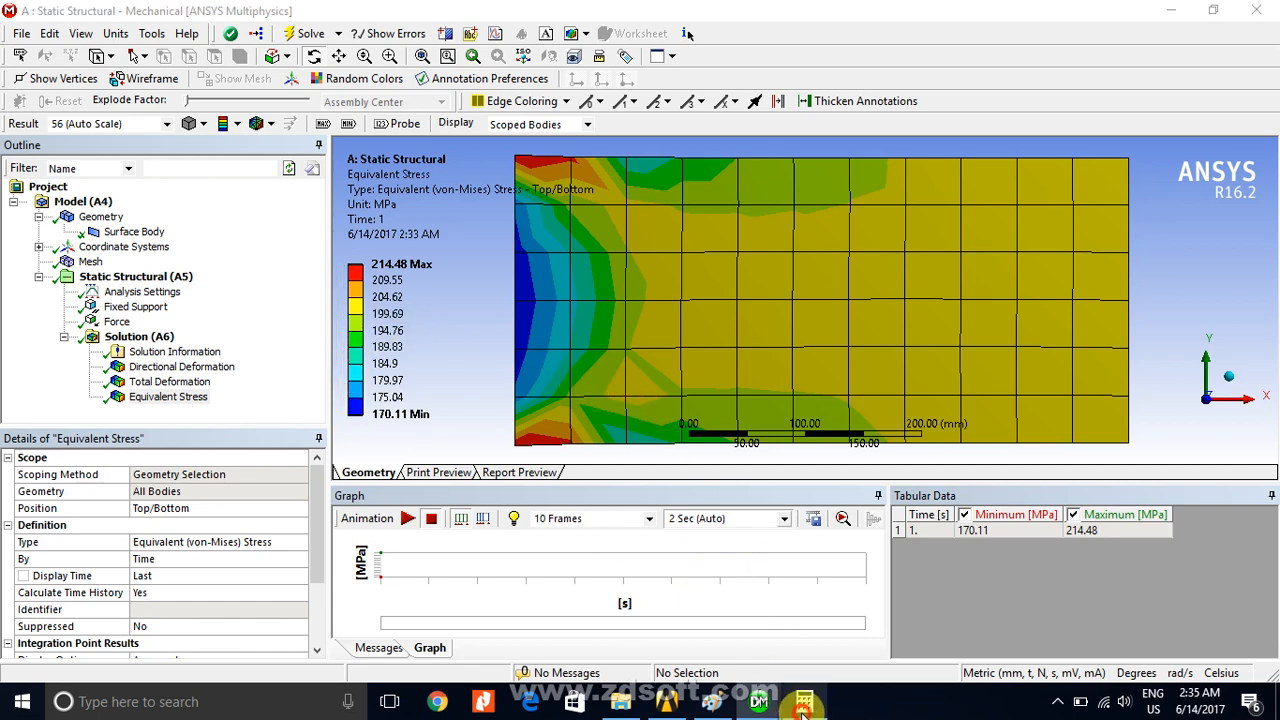
- Review the hand calculation in Calculator and the sketch in Paint, and return to the Equivalent Stress plot in Mechanical
click(804, 703)
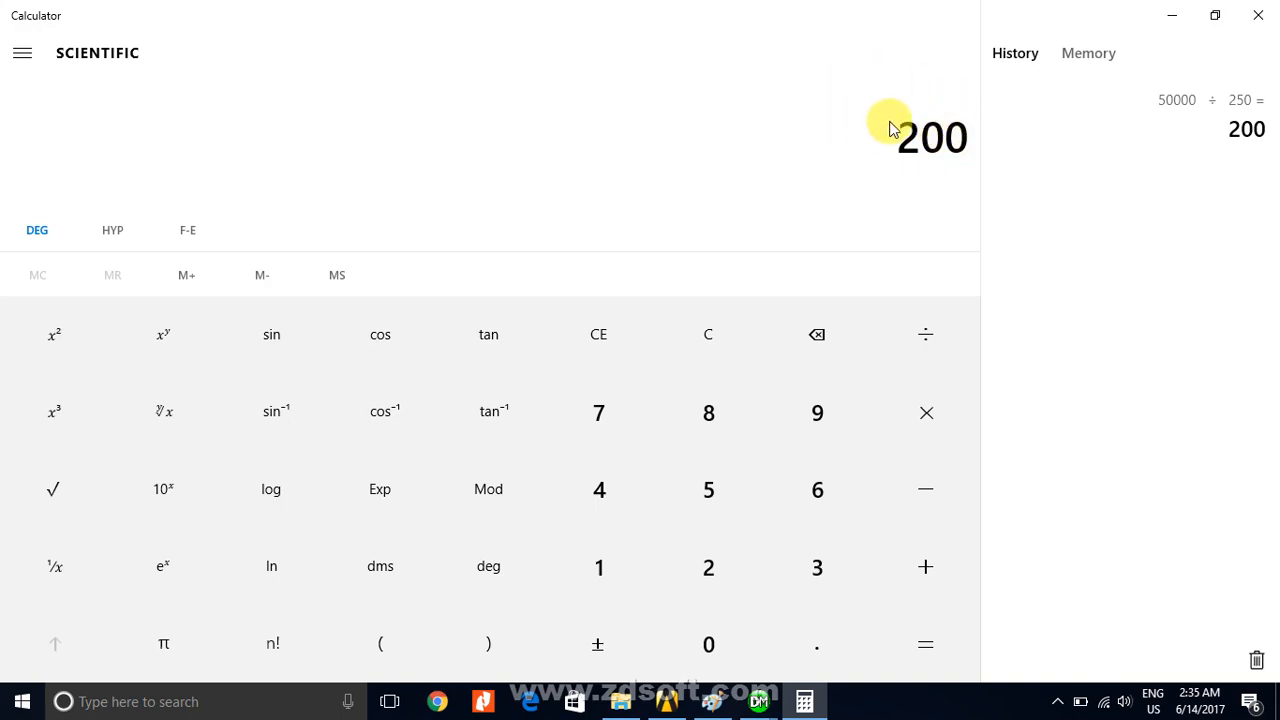
click(1172, 16)
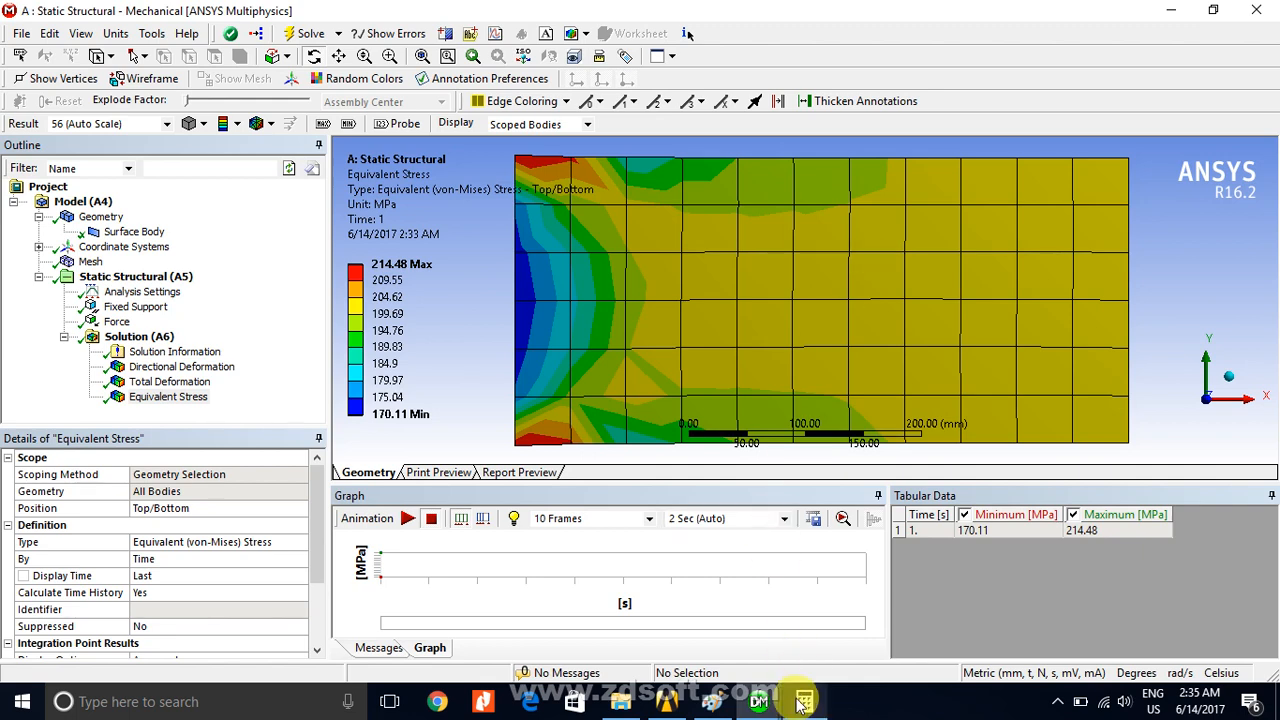
mouse_move(712, 700)
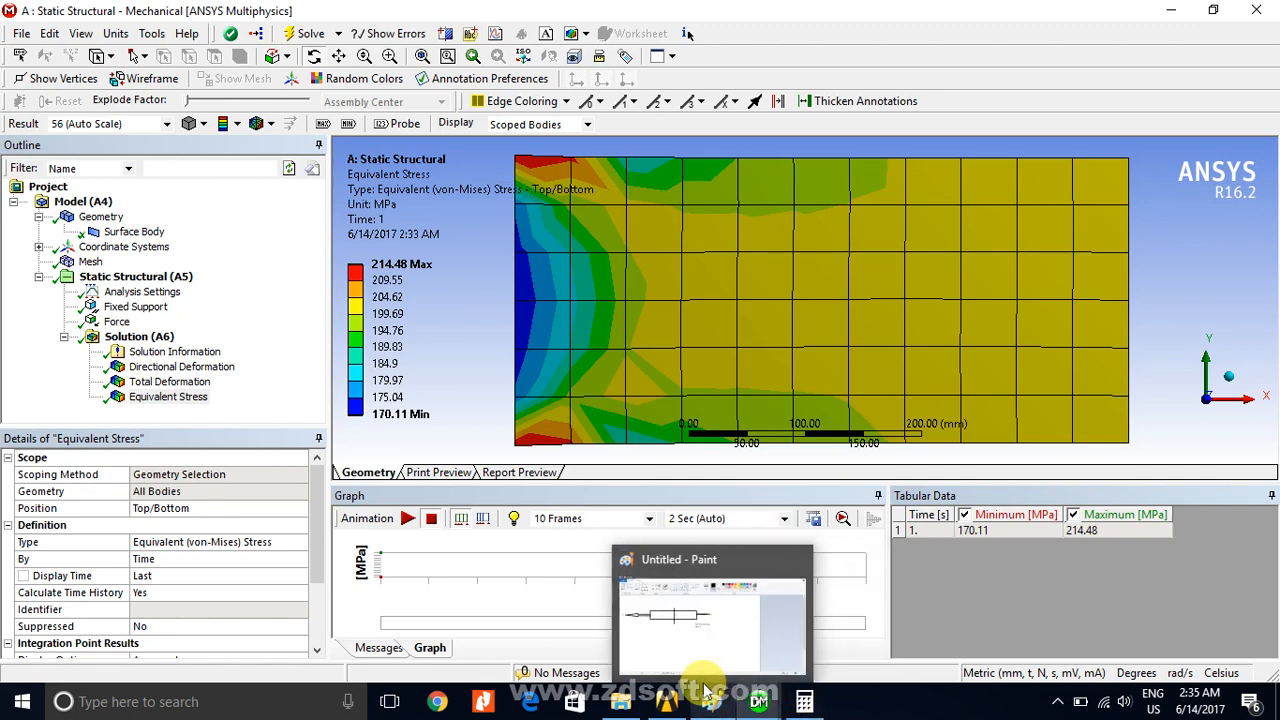
click(712, 700)
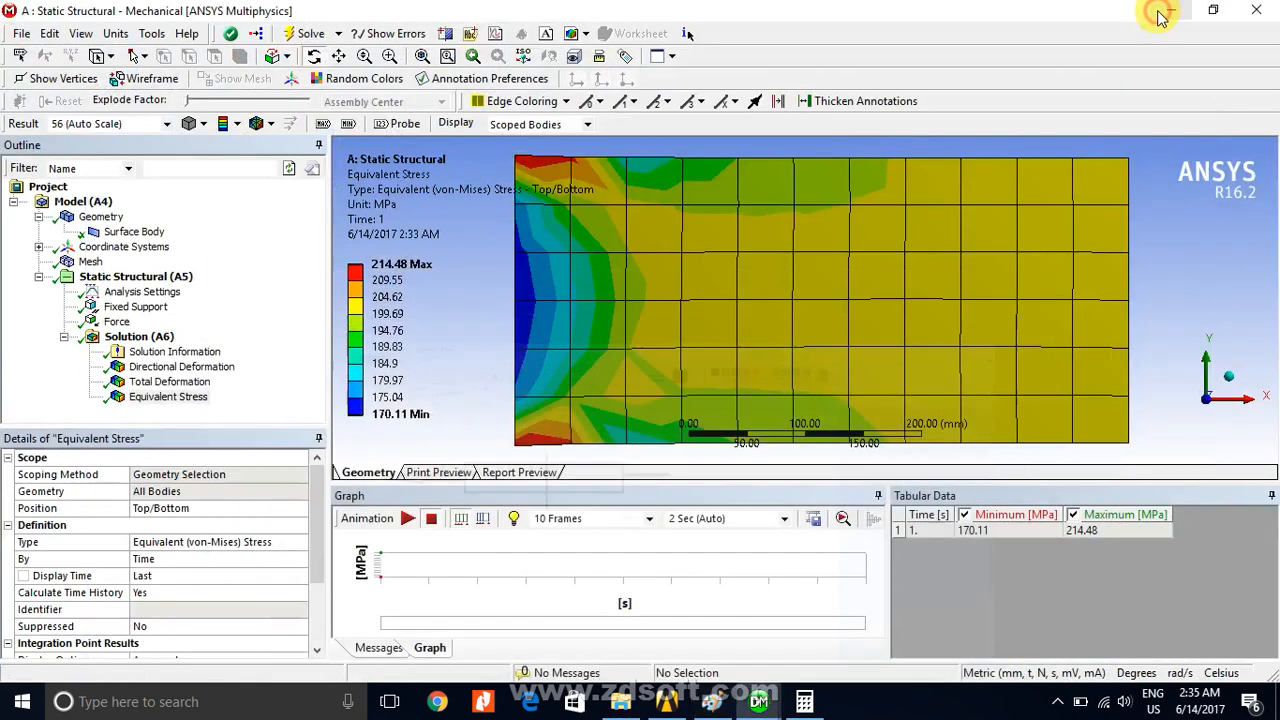
click(1163, 12)
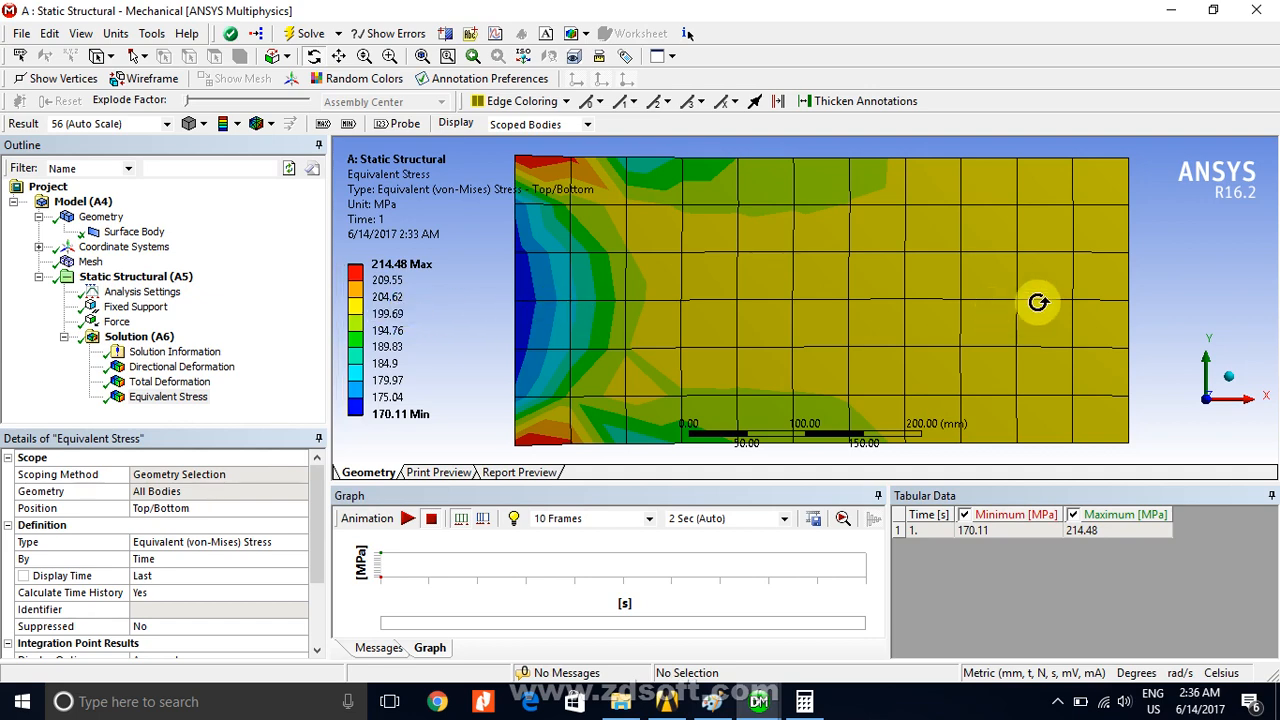
- Show the maximum label on the Equivalent Stress plot and probe the stress at four points in the plate's right half
click(323, 123)
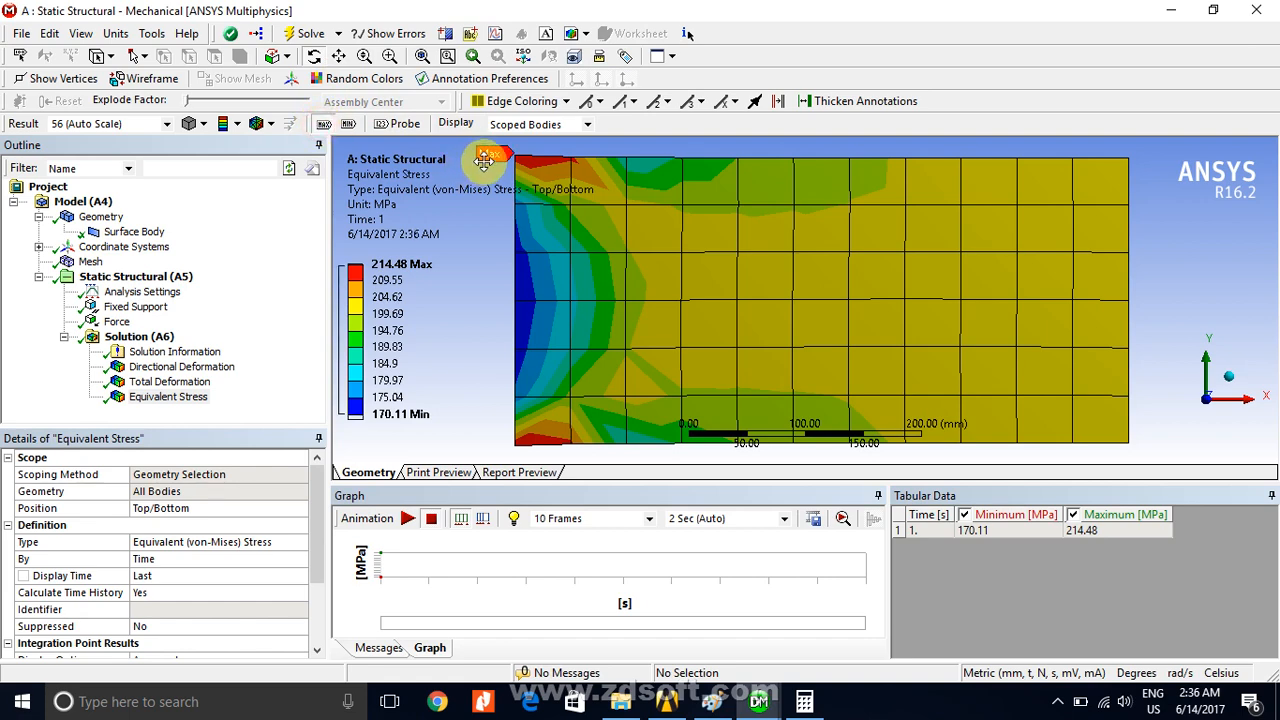
click(408, 130)
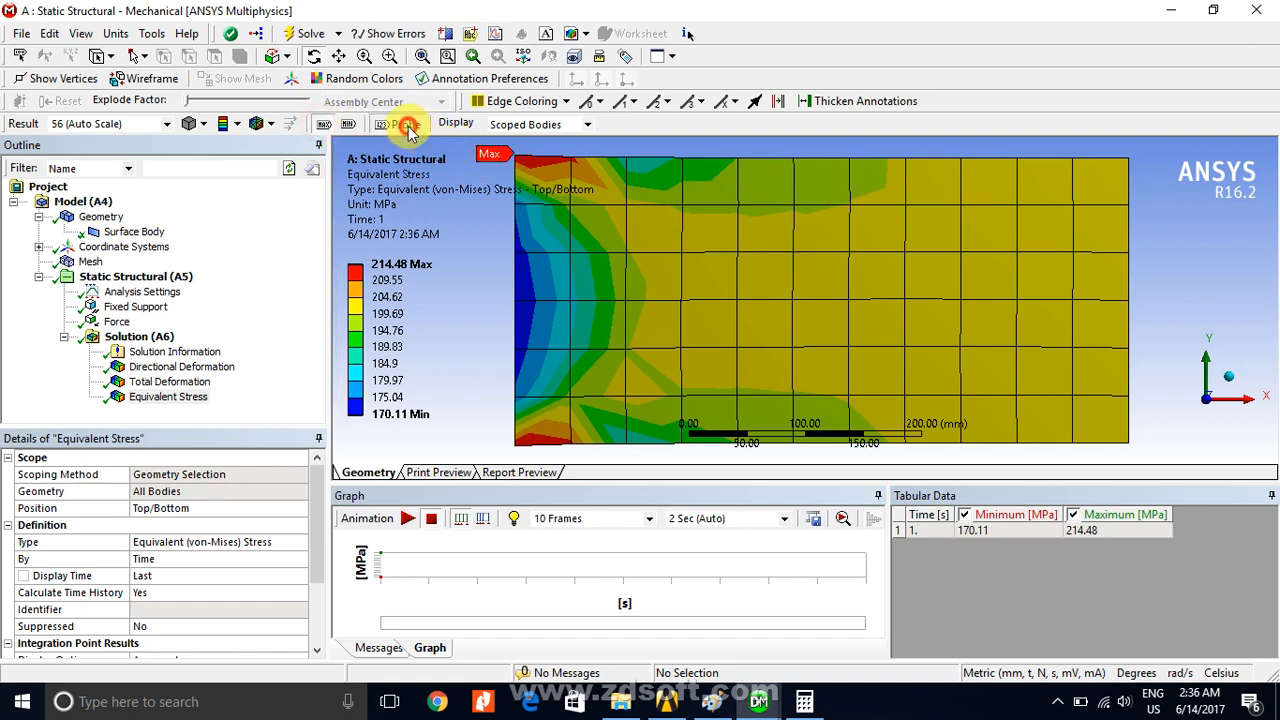
click(943, 288)
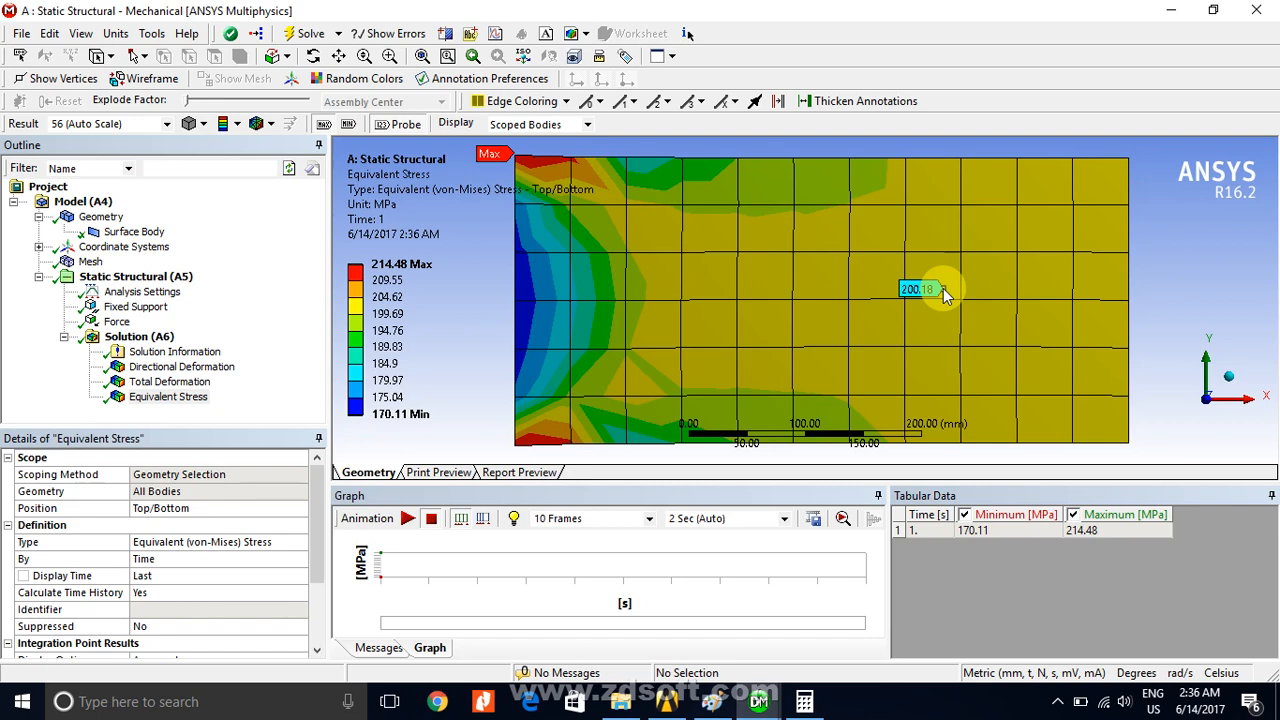
click(992, 293)
click(1035, 265)
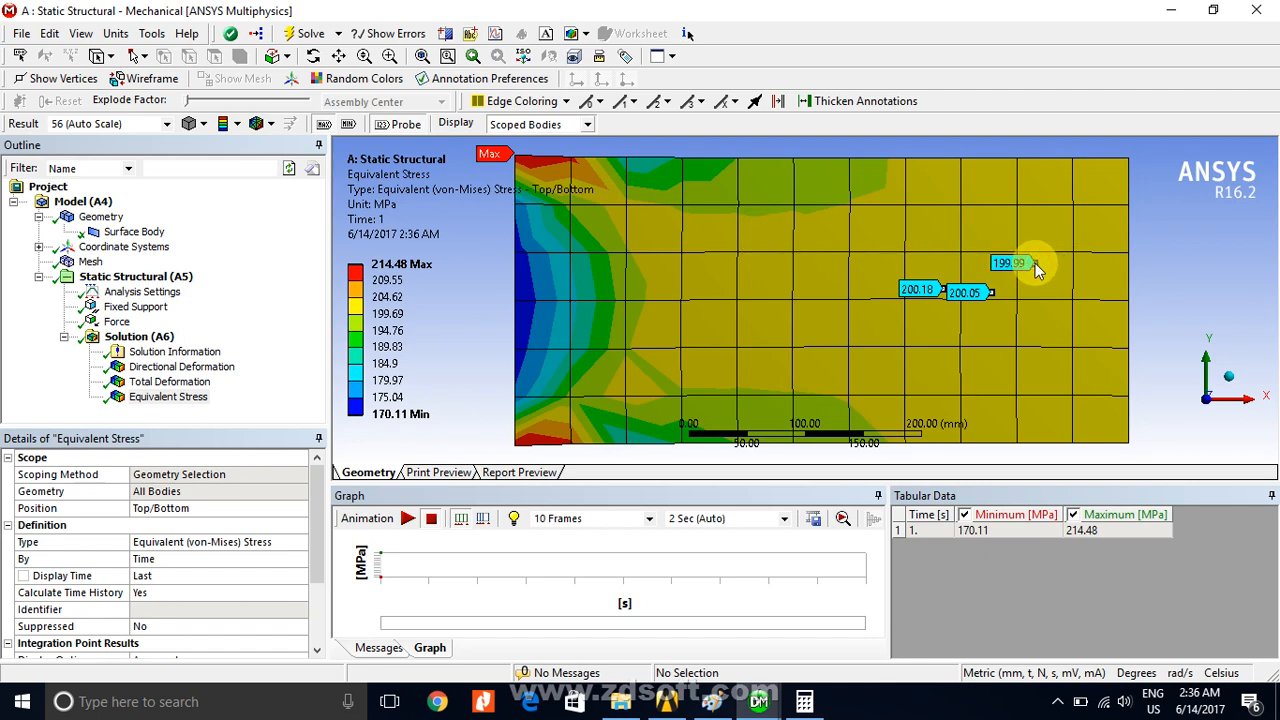
click(1041, 228)
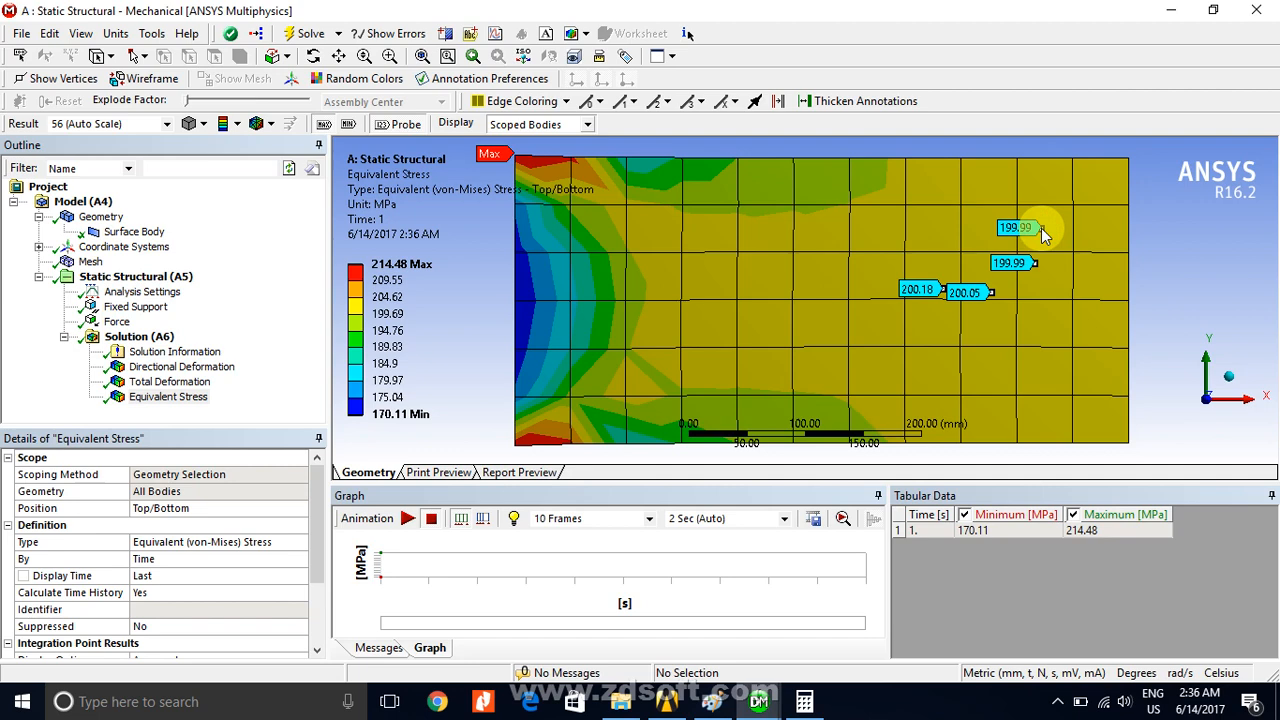
- Insert a Convergence object under the Equivalent Stress result
click(166, 404)
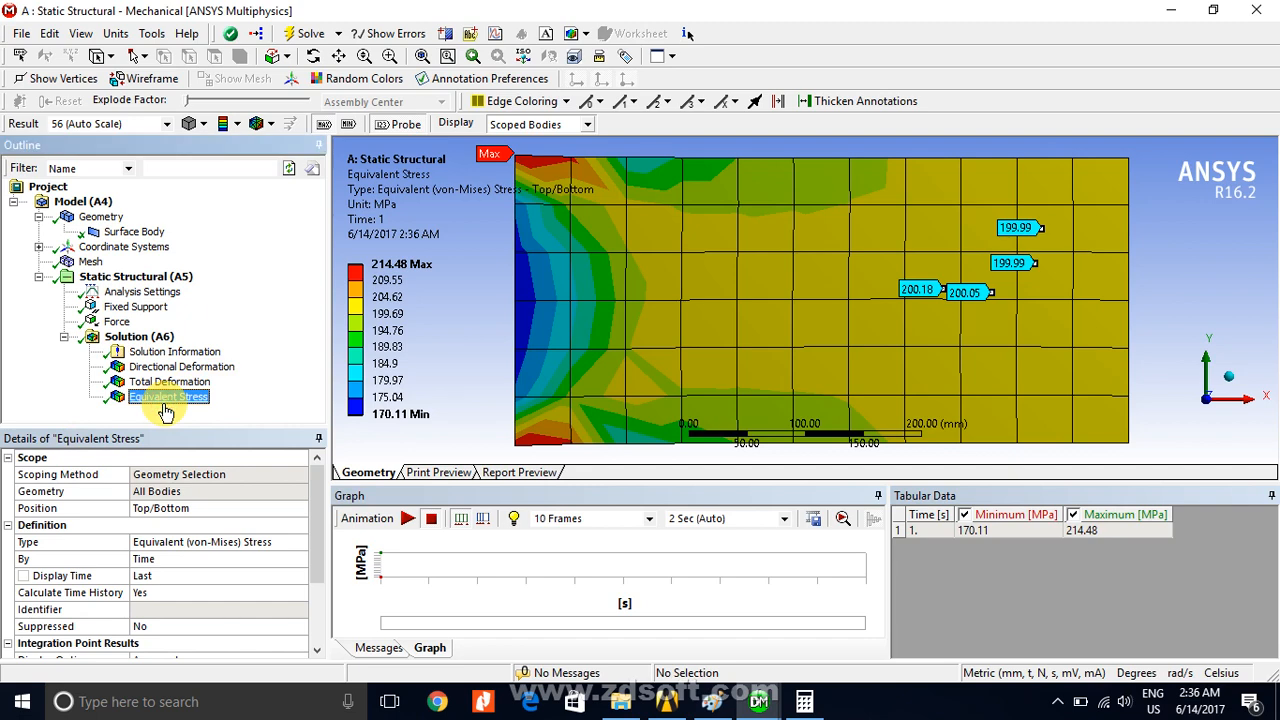
right_click(166, 410)
mouse_move(291, 126)
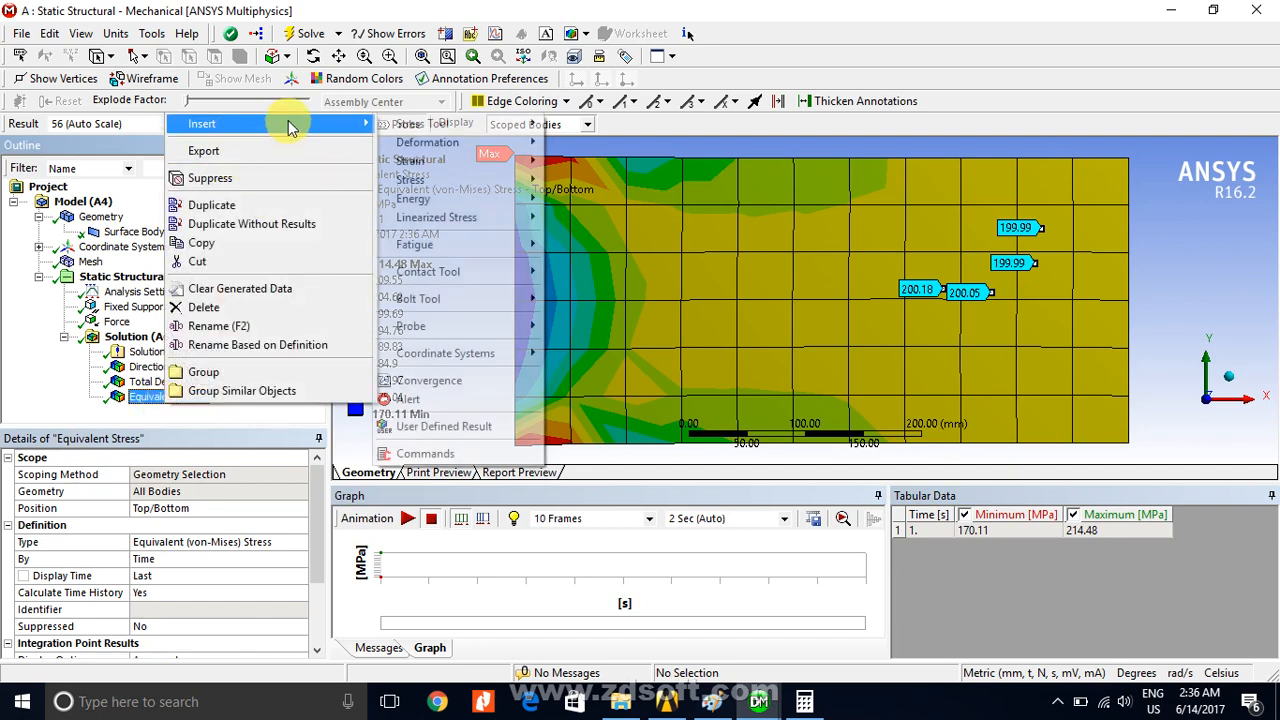
click(406, 382)
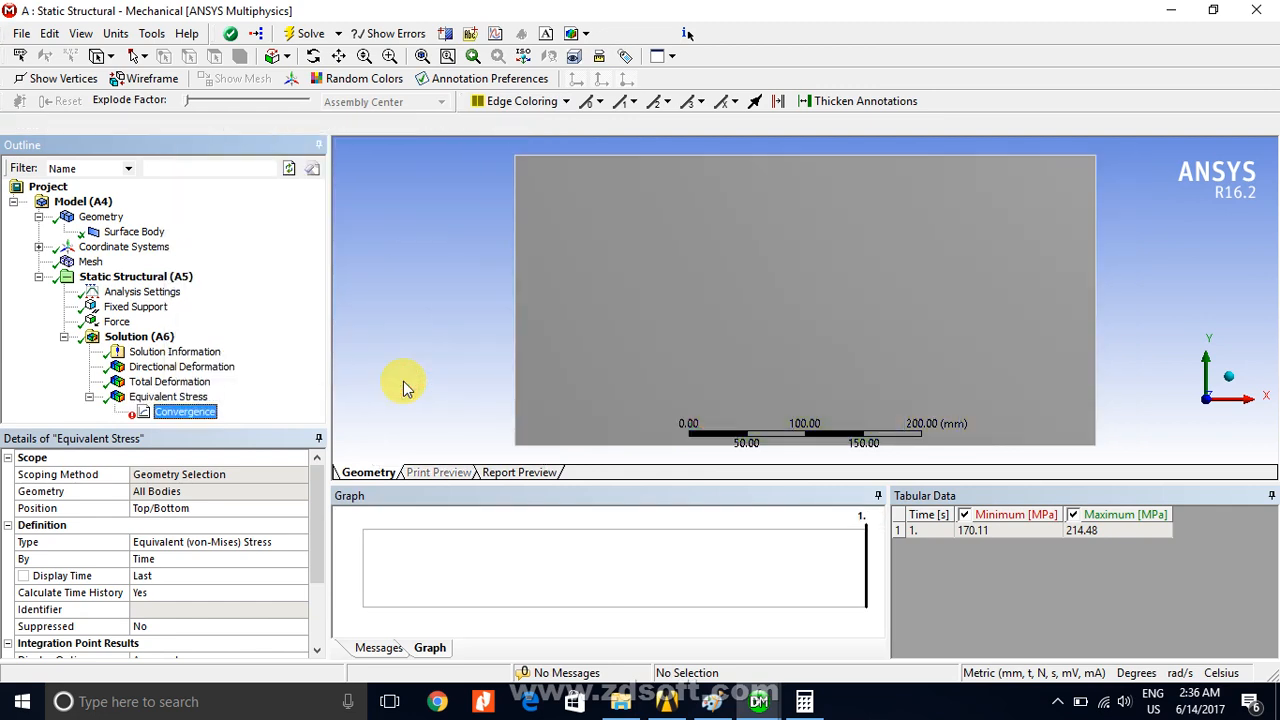
- Set the Convergence object's Allowable Change to 1 % and the Solution's Max Refinement Loops to 4
text(1)
key(Return)
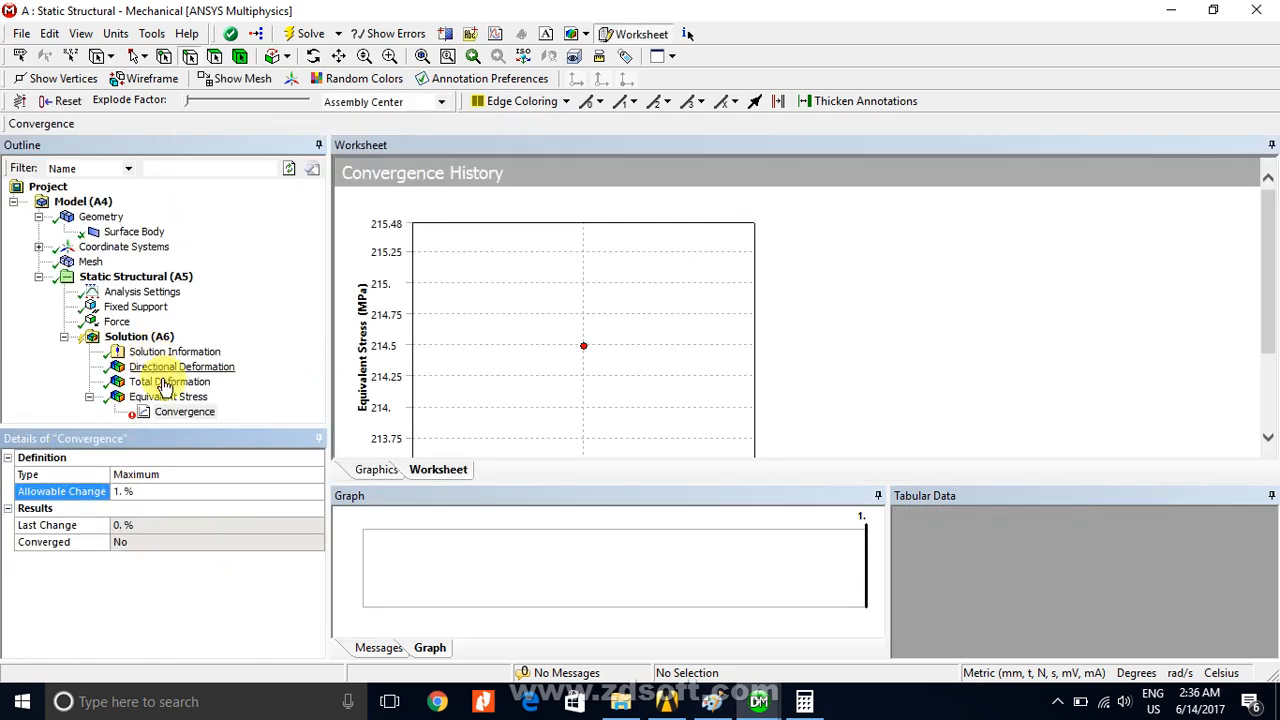
click(135, 337)
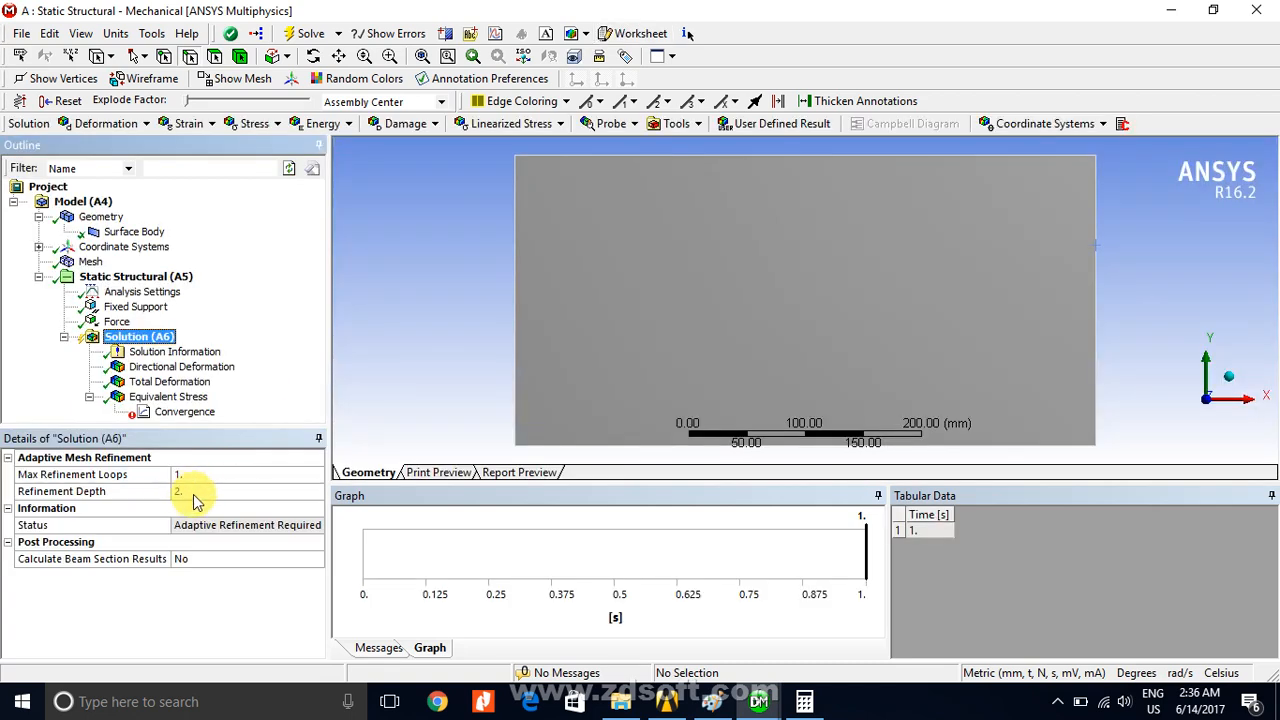
click(240, 476)
click(312, 478)
click(312, 478)
click(312, 478)
click(312, 478)
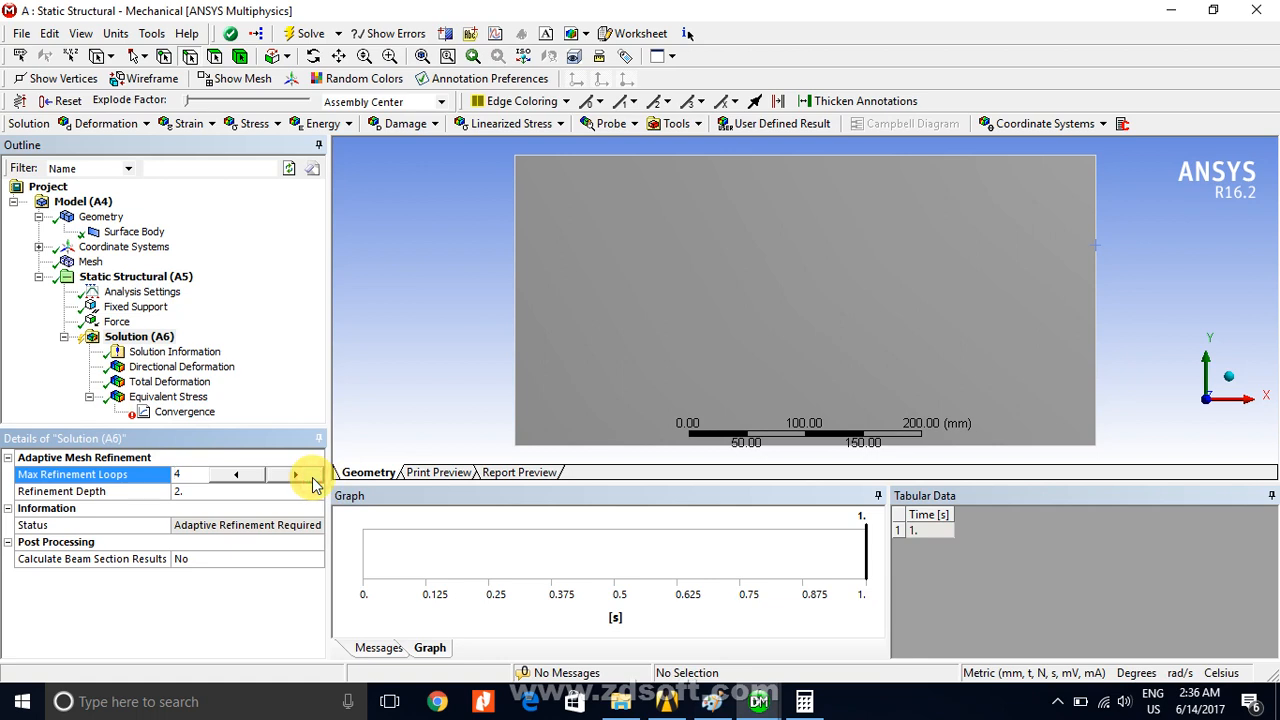
- Solve the analysis with adaptive refinement, and review the Convergence History chart and table and the refined Equivalent Stress plot
click(145, 411)
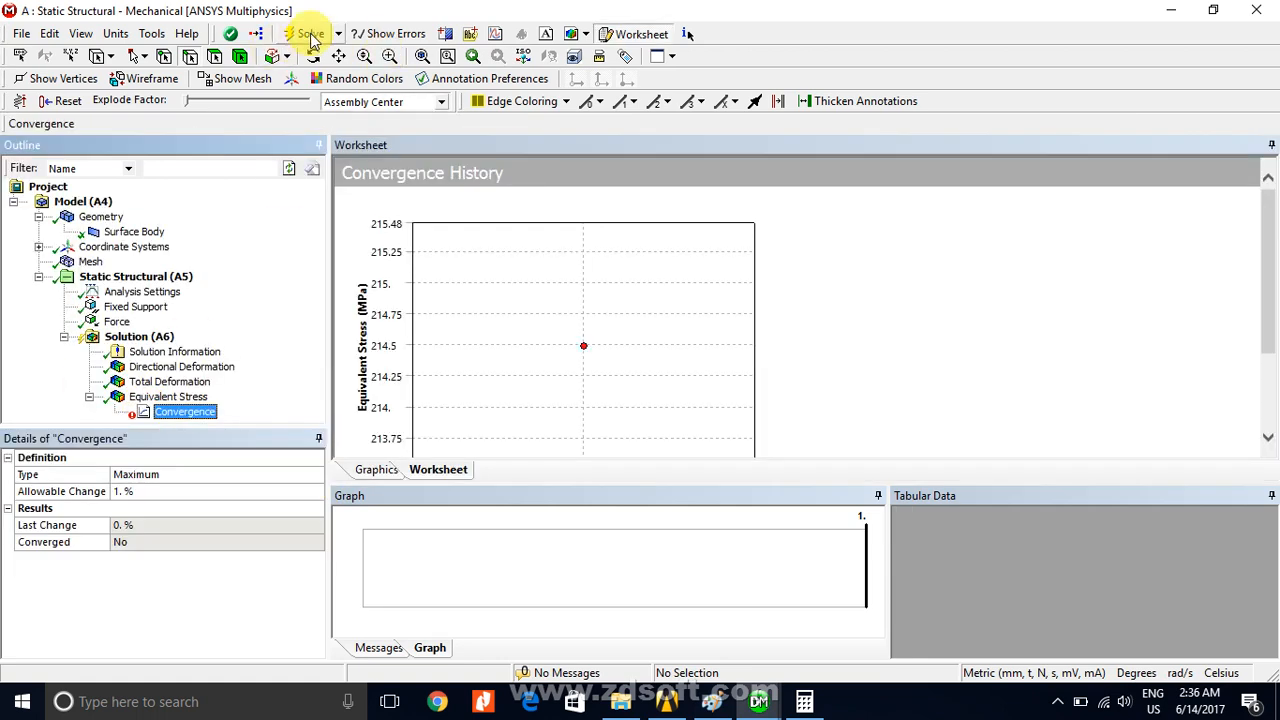
click(310, 36)
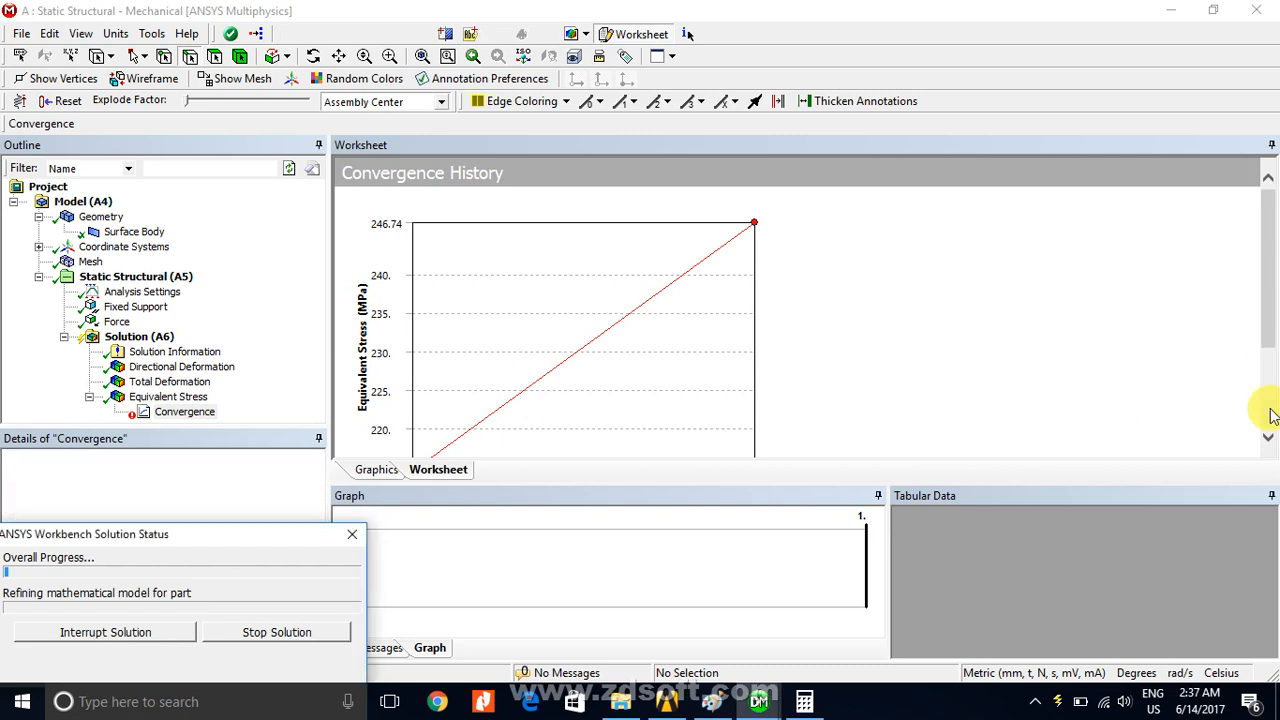
scroll(1272, 444, down, 3)
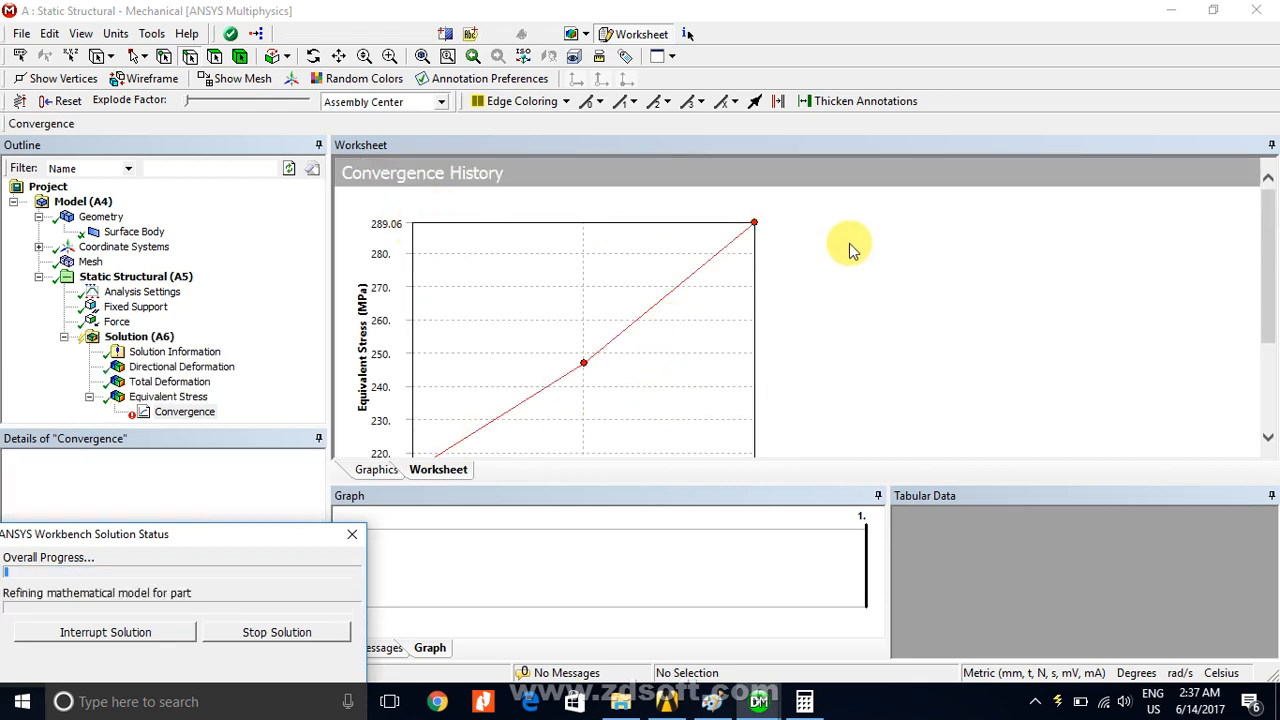
click(1268, 438)
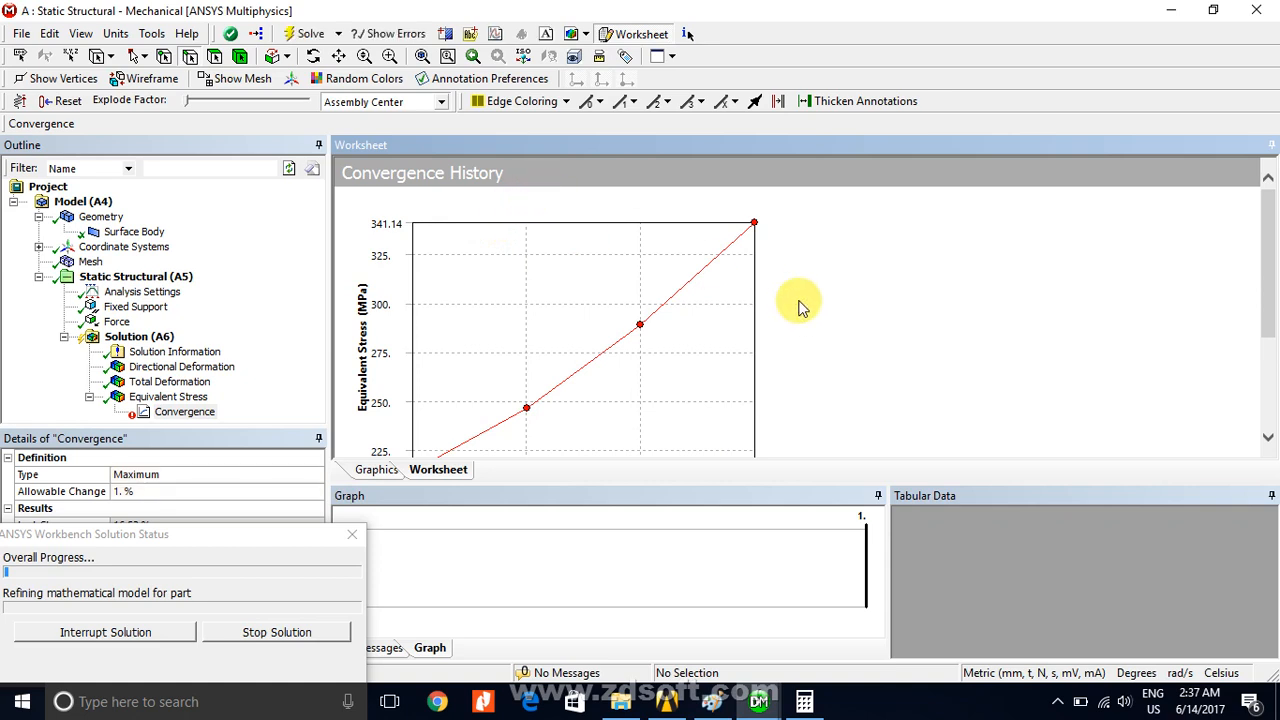
click(1268, 437)
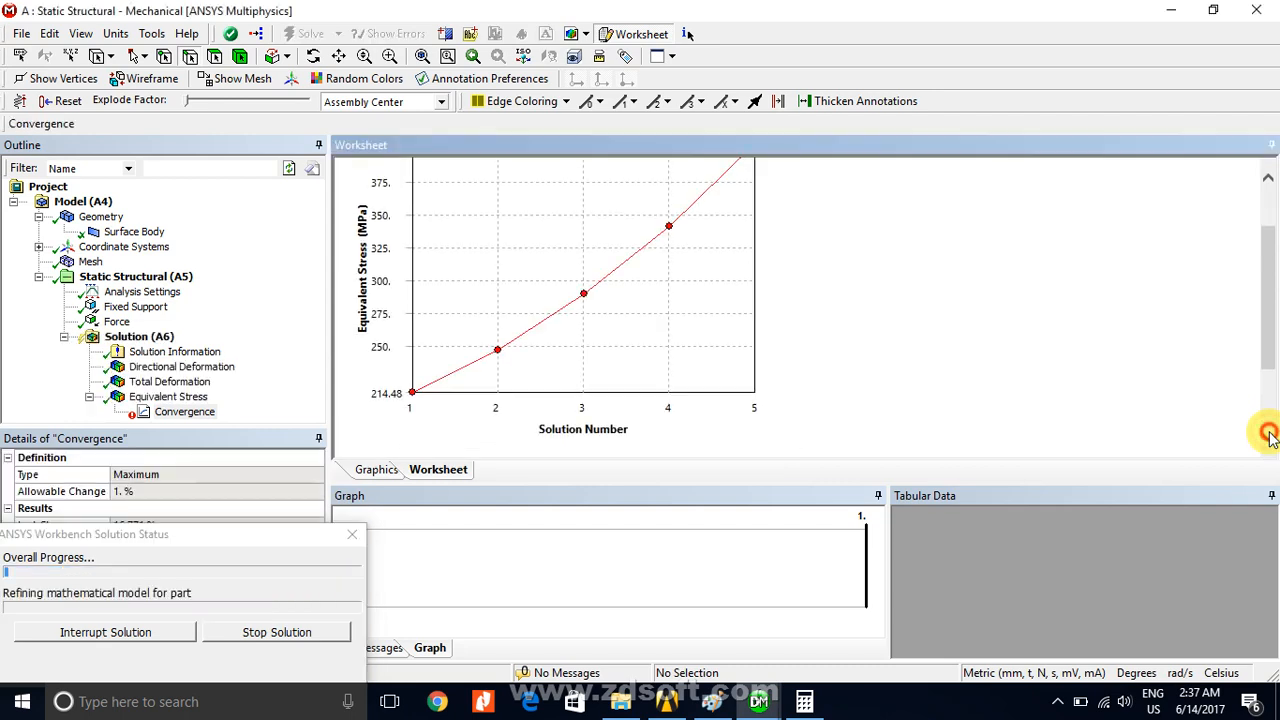
click(1268, 436)
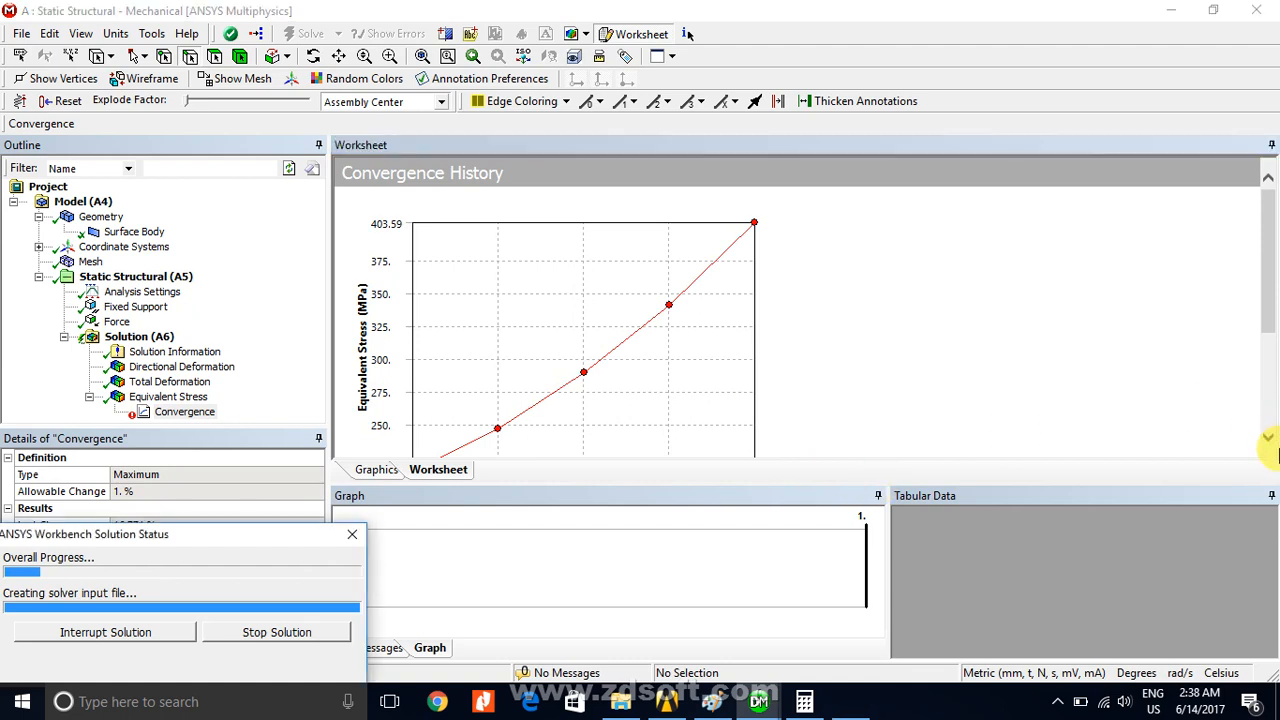
click(1268, 437)
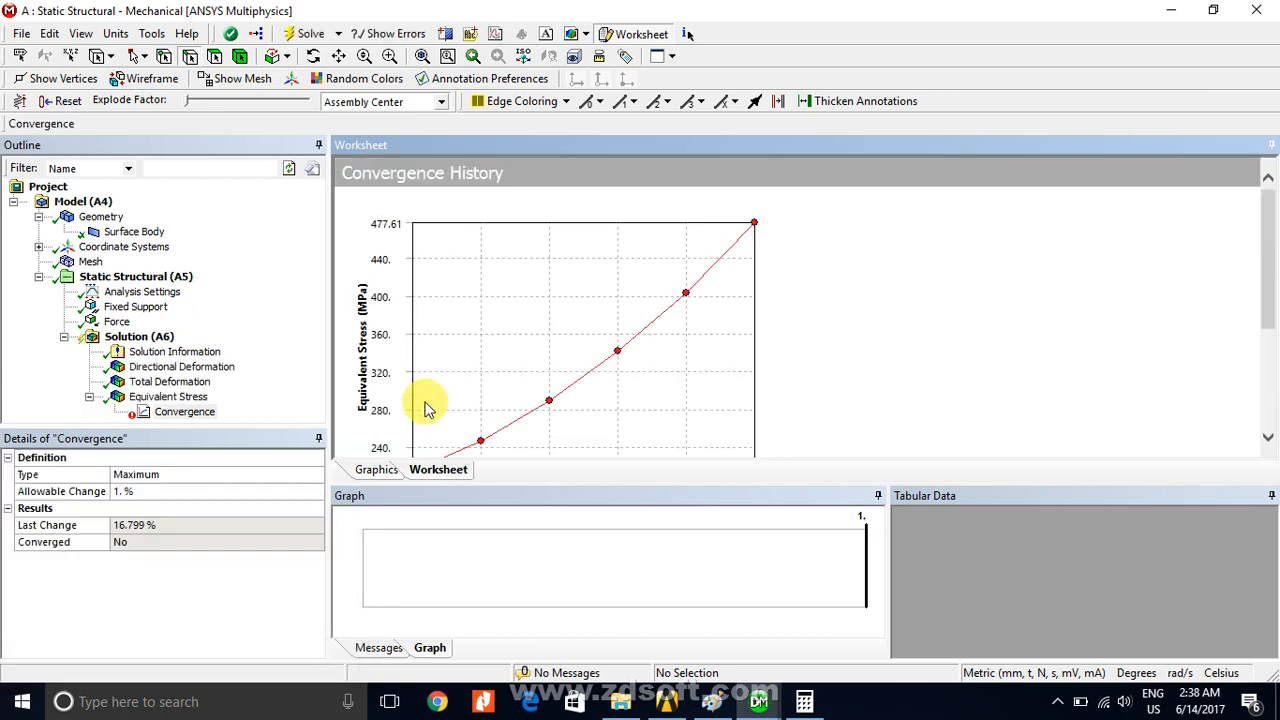
click(1270, 402)
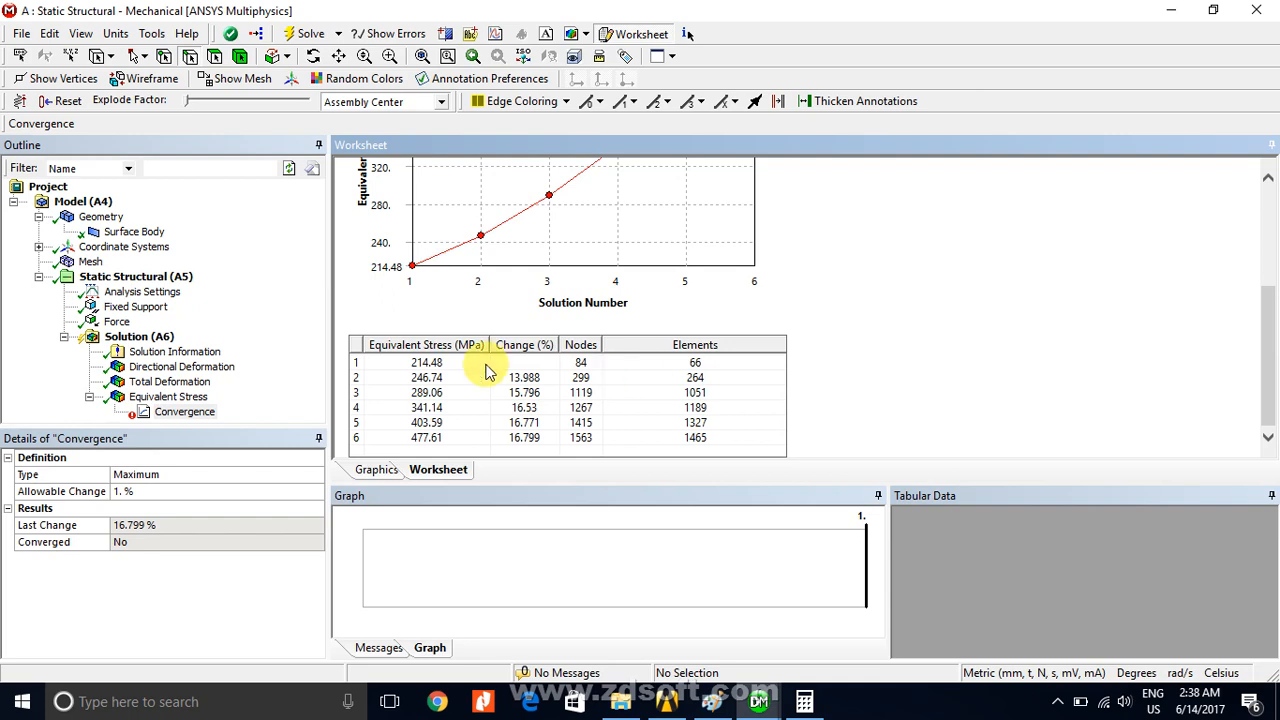
click(152, 397)
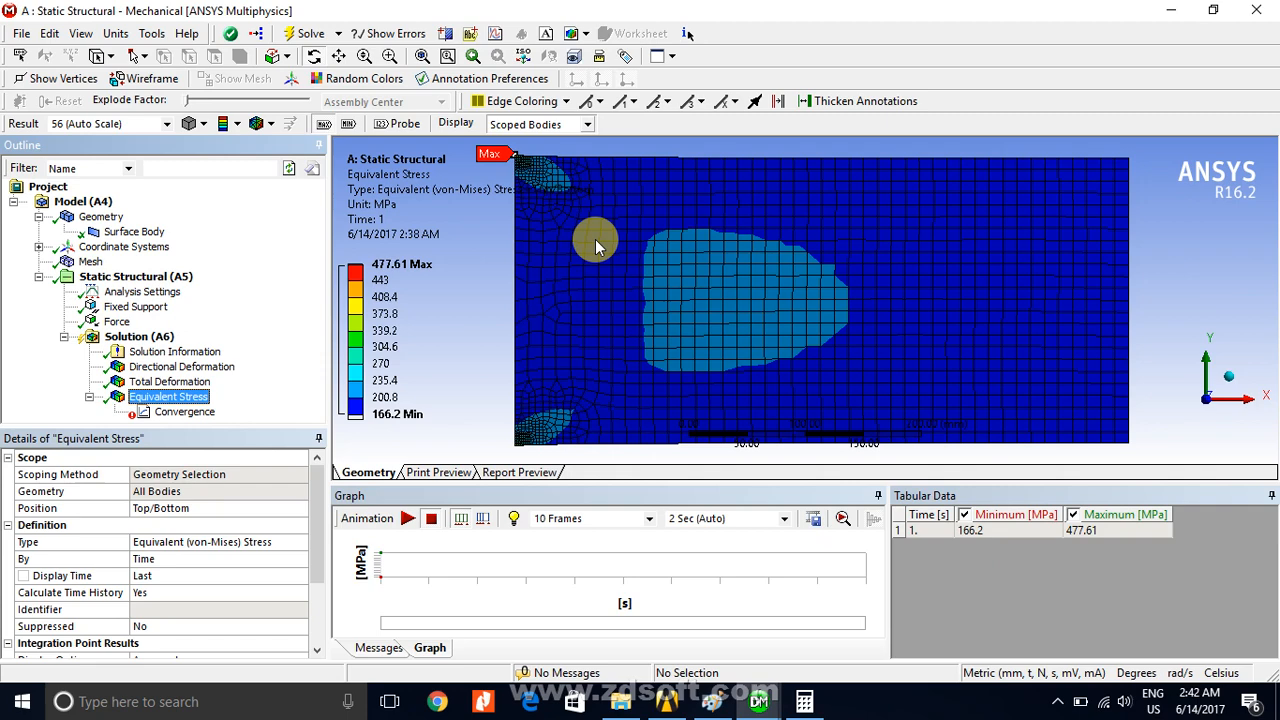
- Delete the Convergence object from the Equivalent Stress result
click(194, 419)
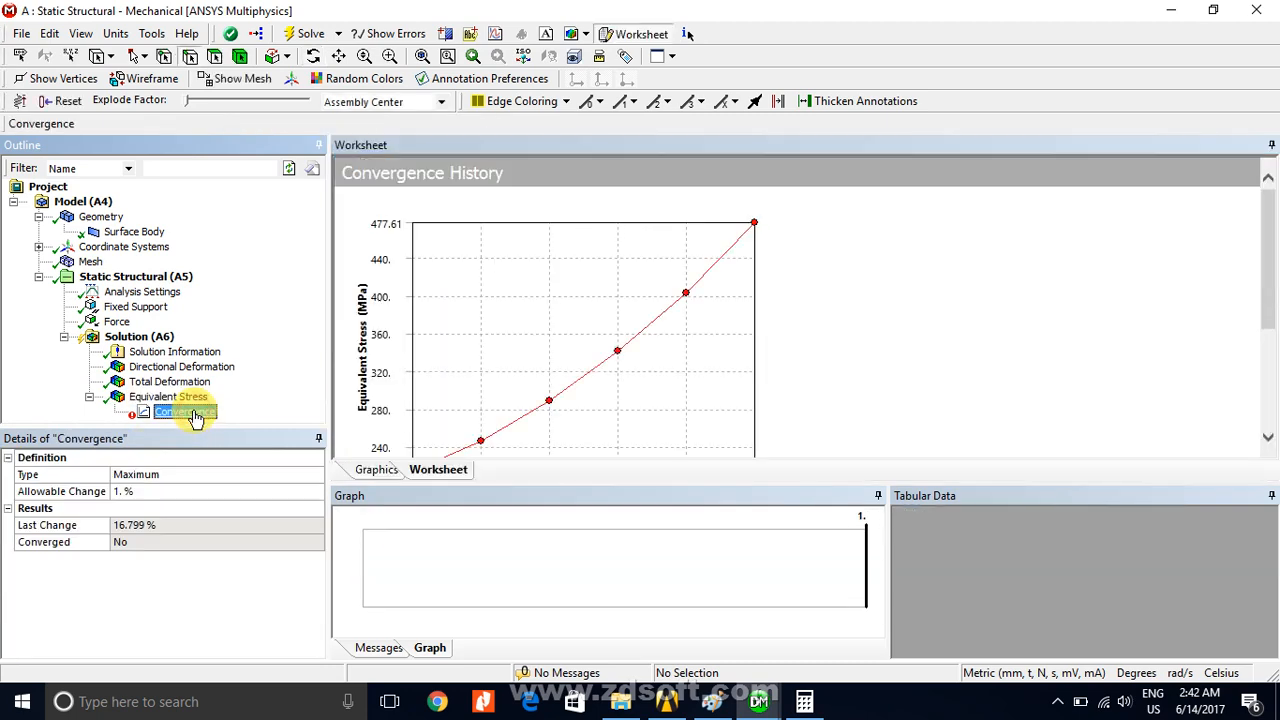
right_click(196, 416)
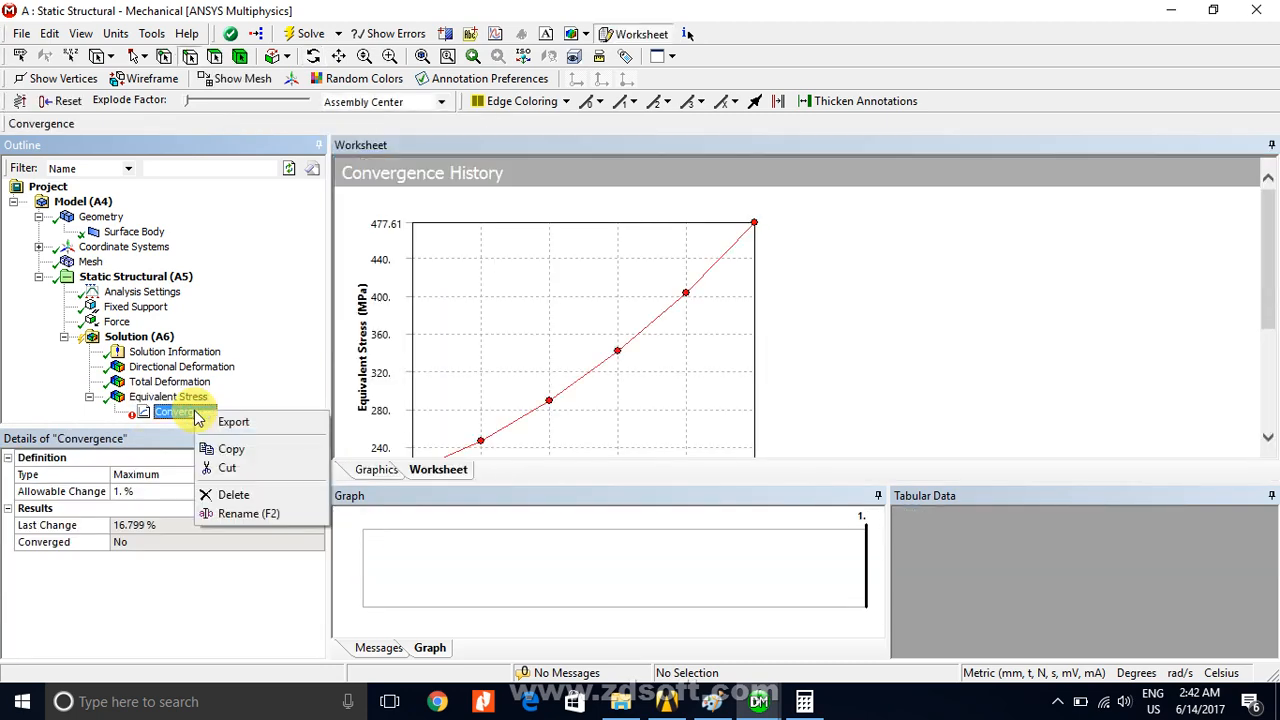
click(226, 496)
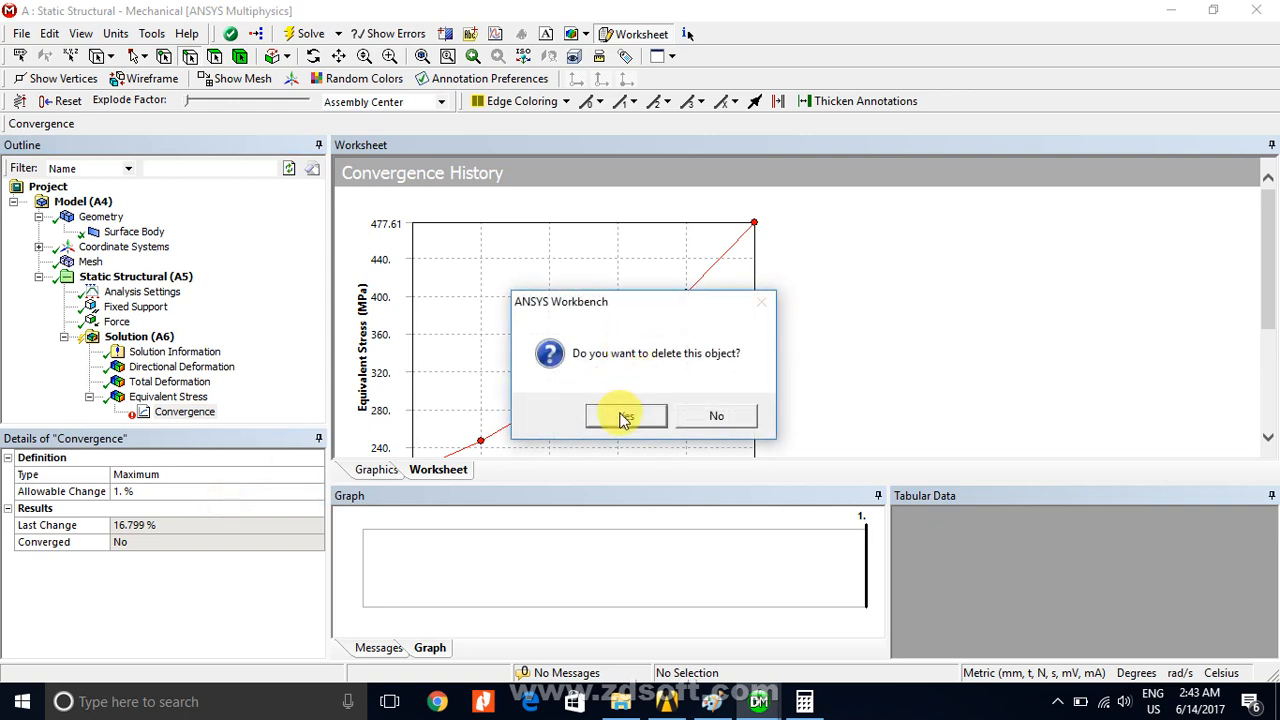
click(621, 417)
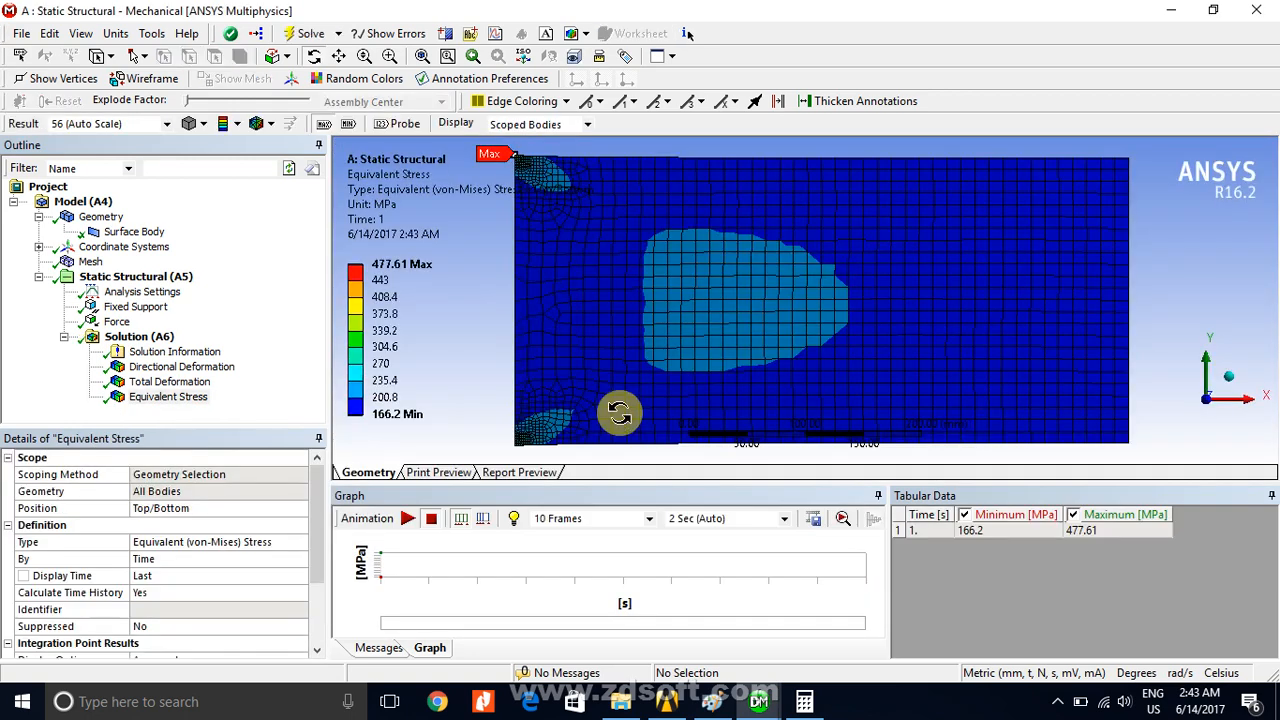
- Delete the Fixed Support from the Static Structural analysis
click(125, 307)
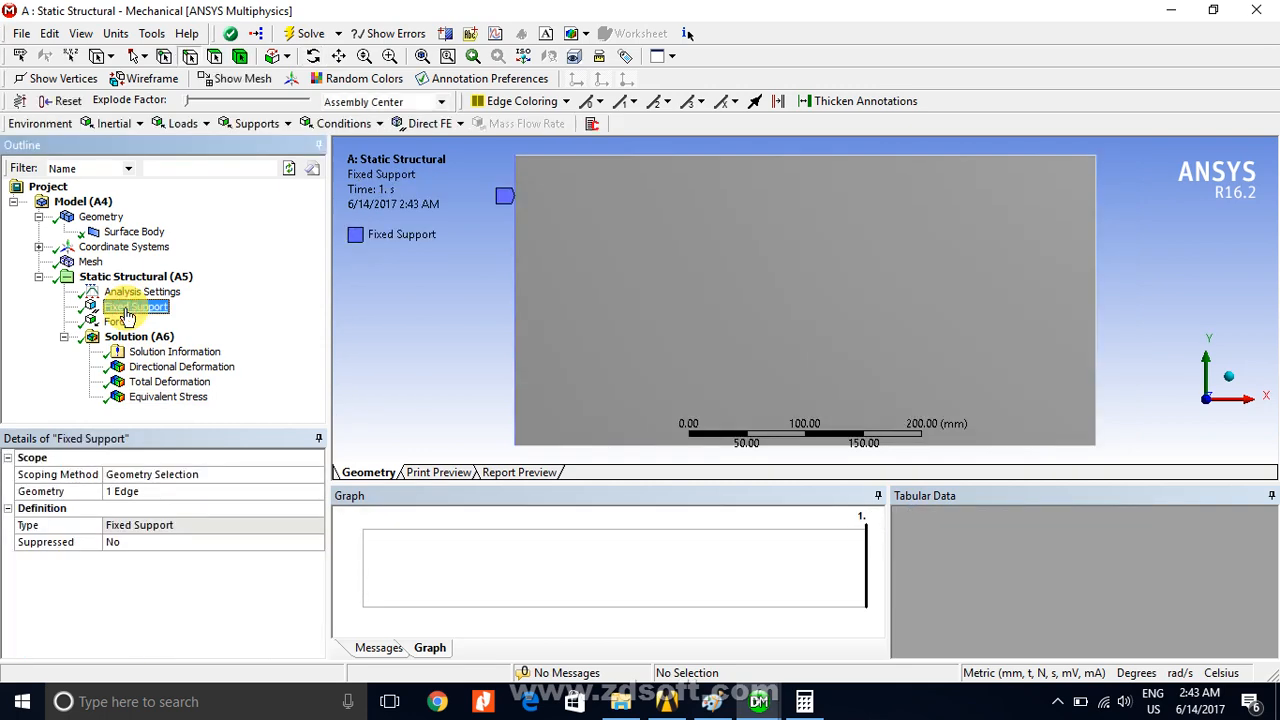
right_click(127, 318)
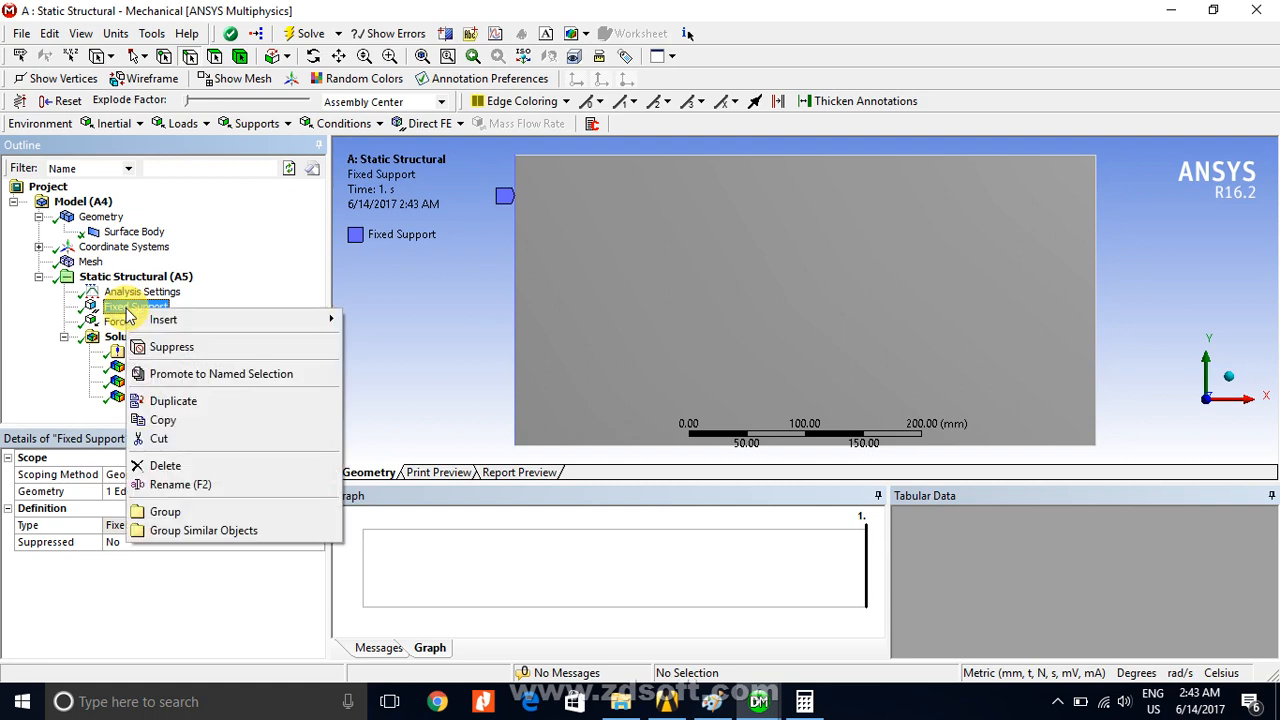
click(216, 465)
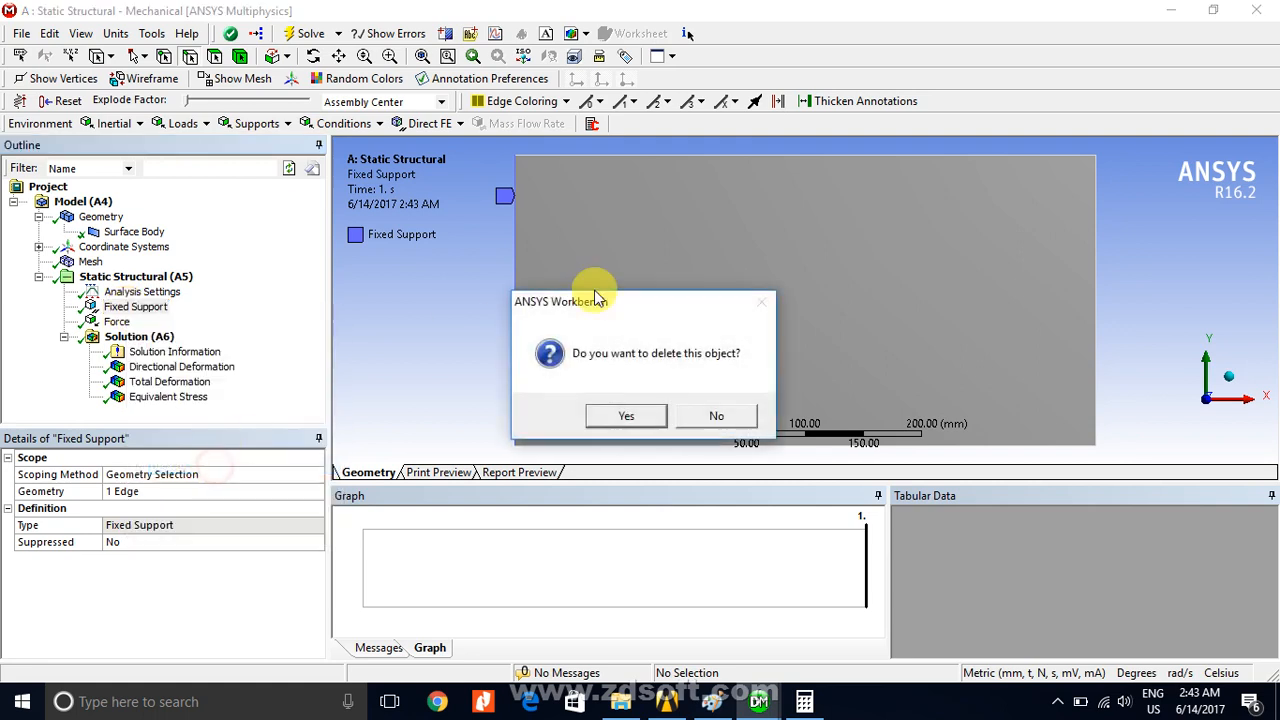
click(624, 417)
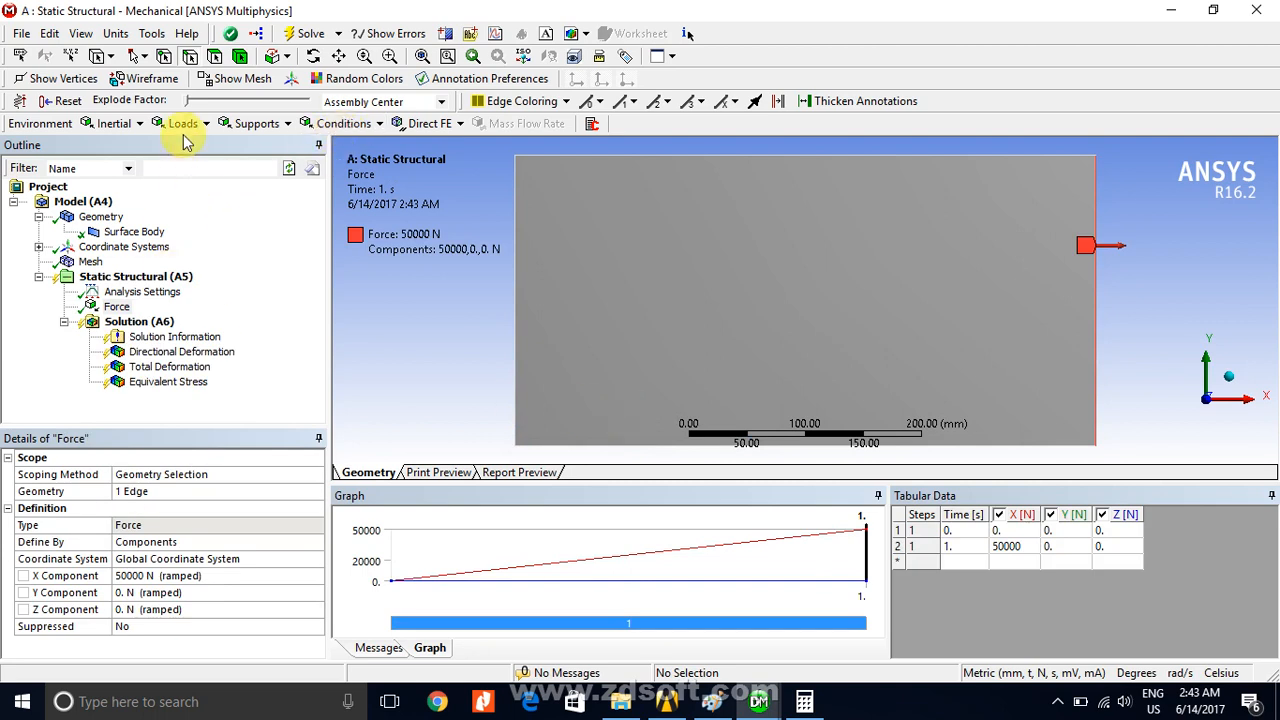
- Add a Displacement support on the plate's left edge with the X component set to 0 mm
click(251, 128)
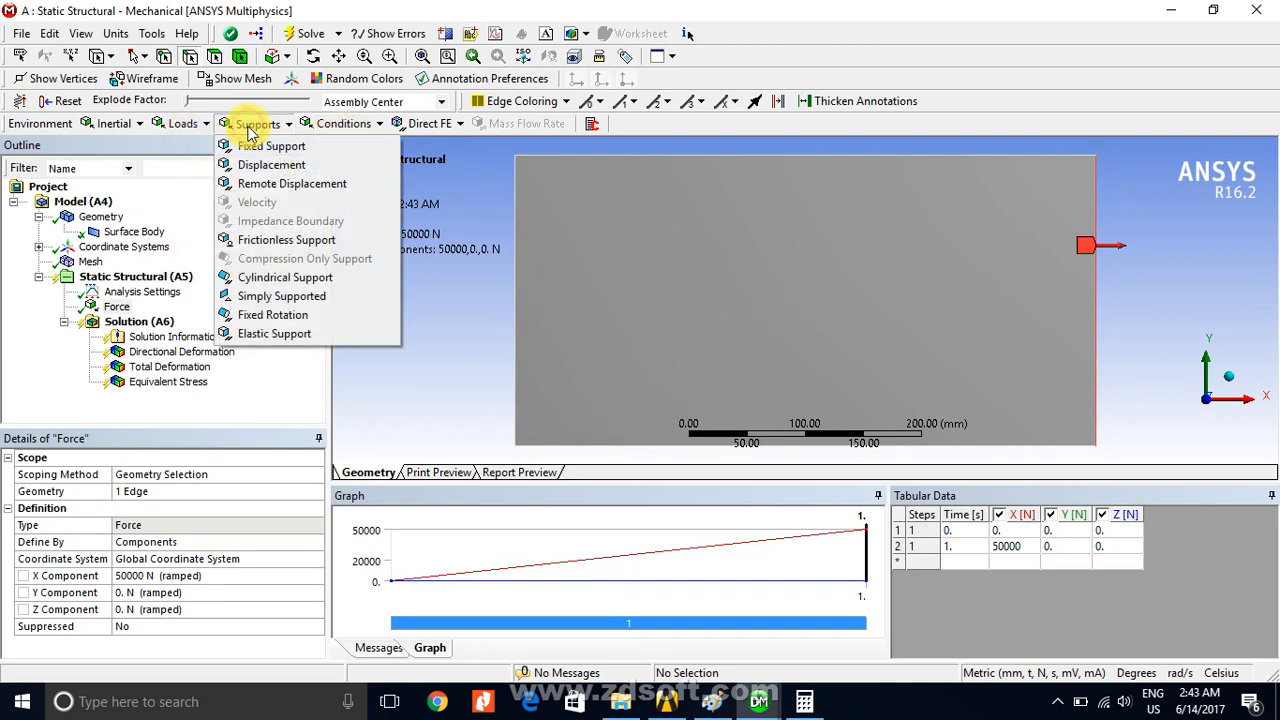
click(282, 166)
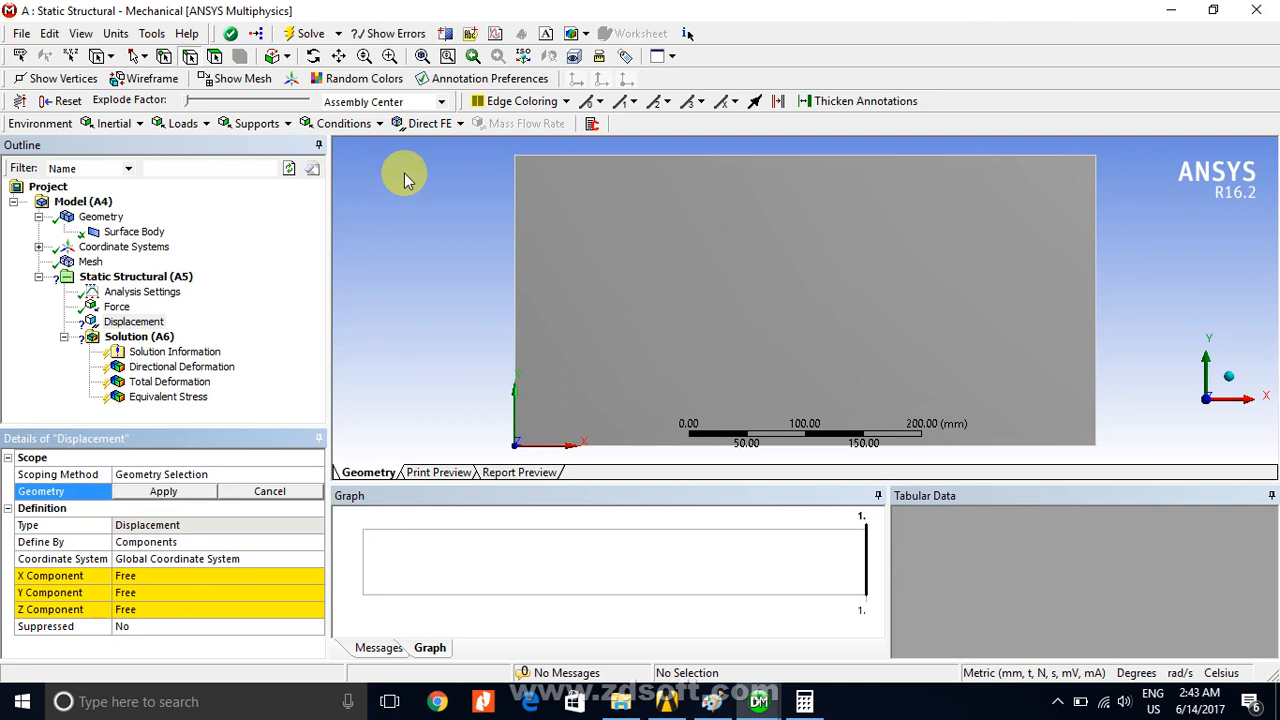
click(516, 240)
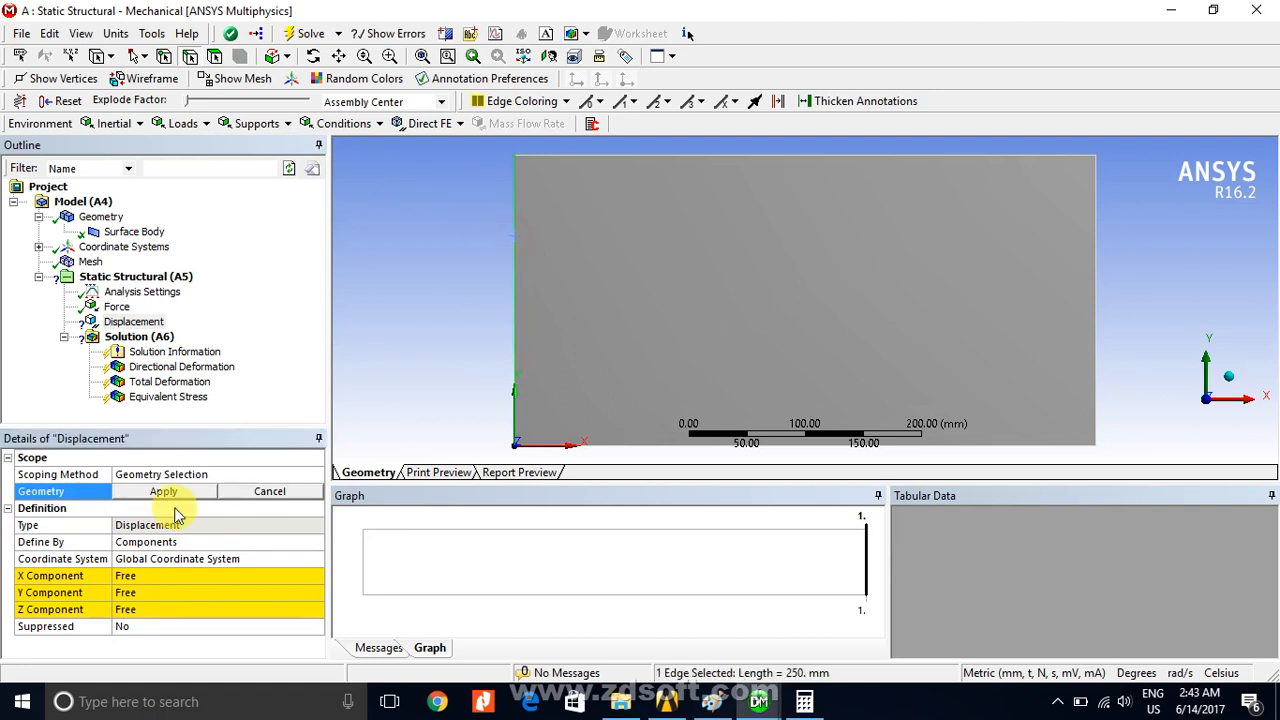
click(165, 491)
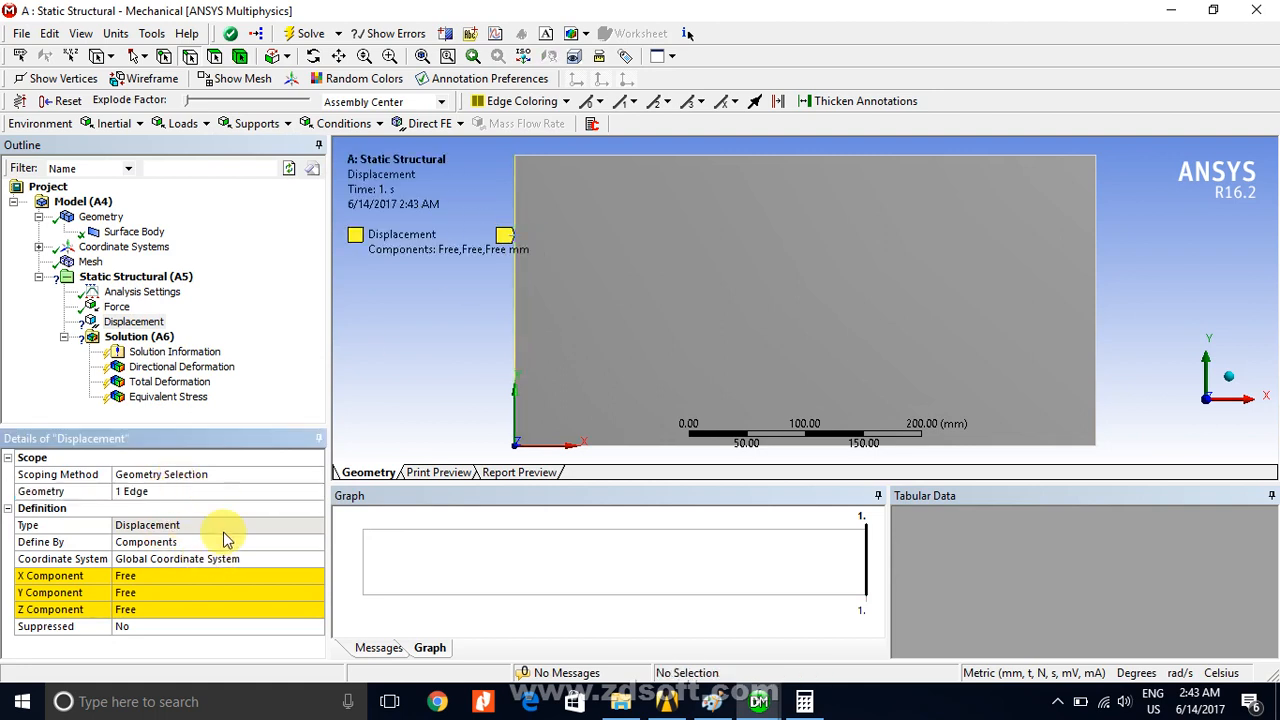
click(169, 578)
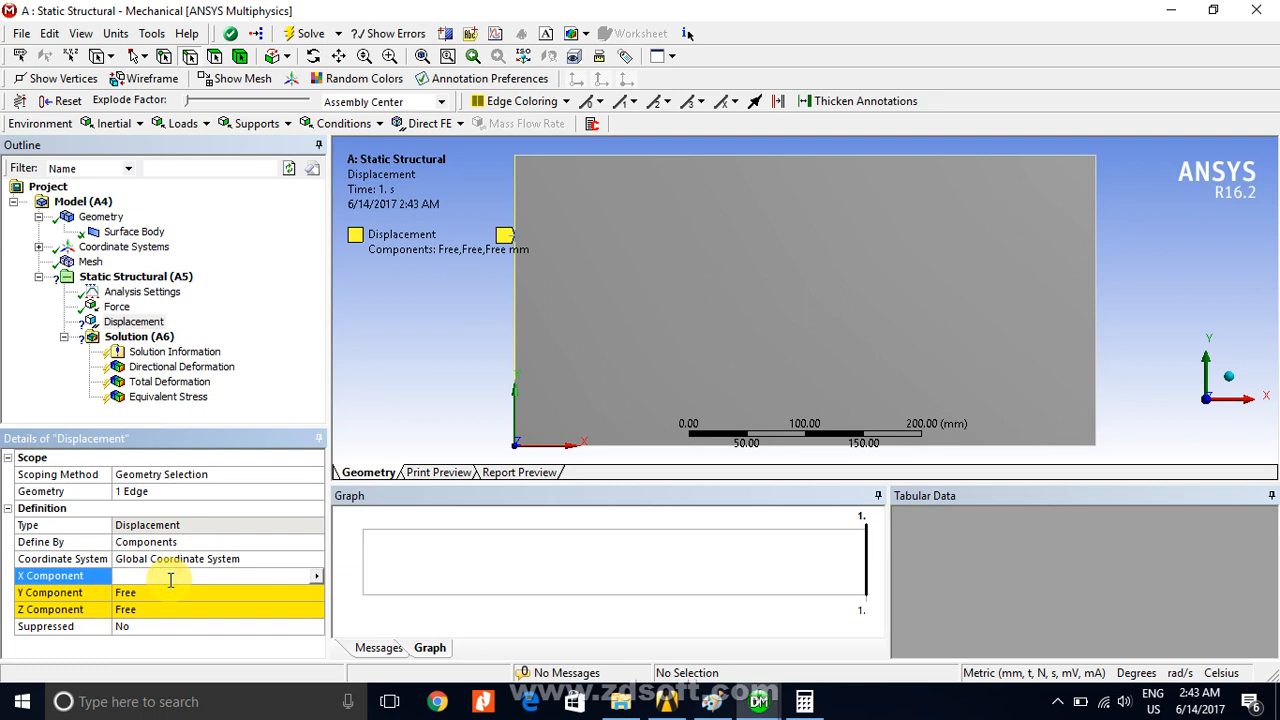
text(0)
key(Return)
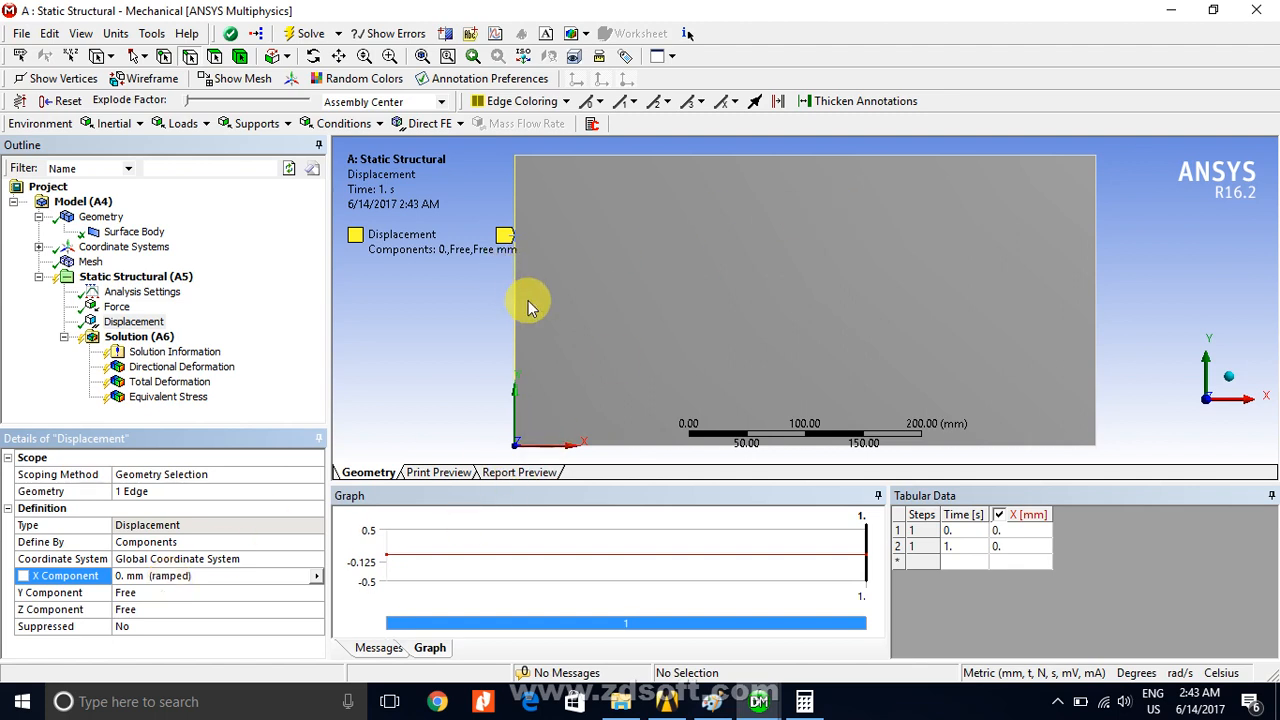
- Add a second Displacement support on the plate's lower-left vertex with the Y component set to 0 mm
click(165, 60)
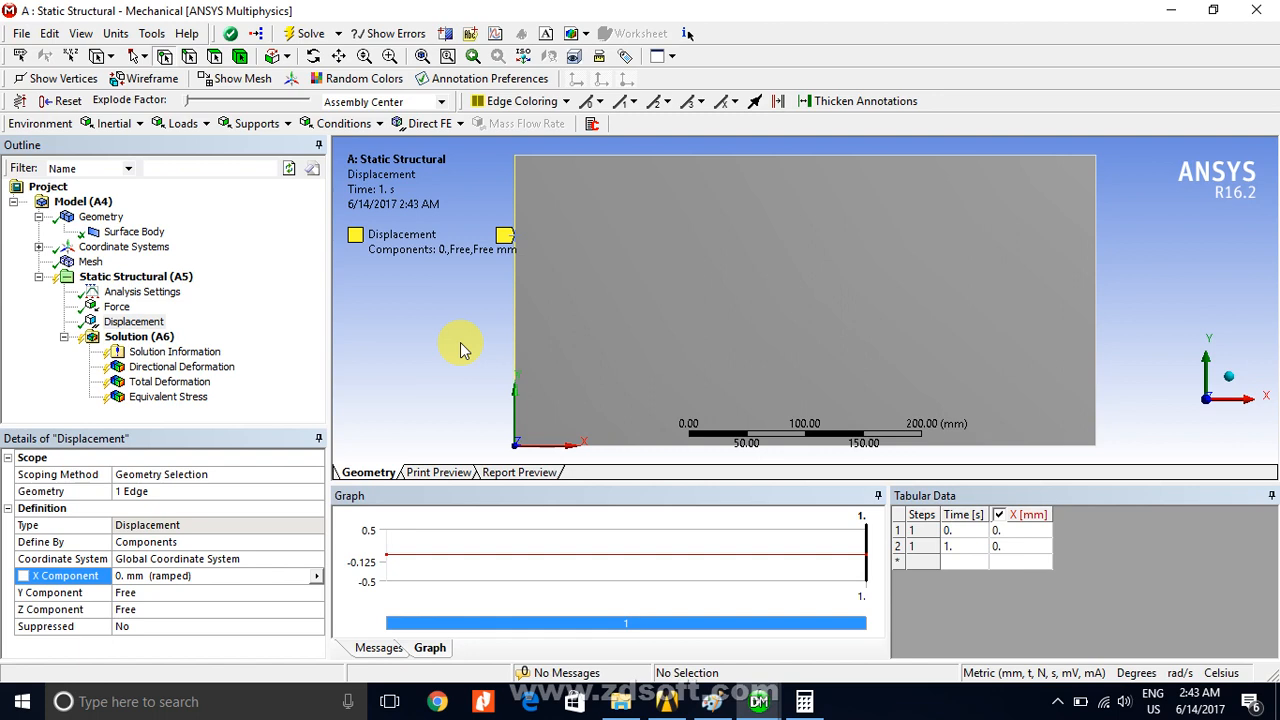
click(134, 323)
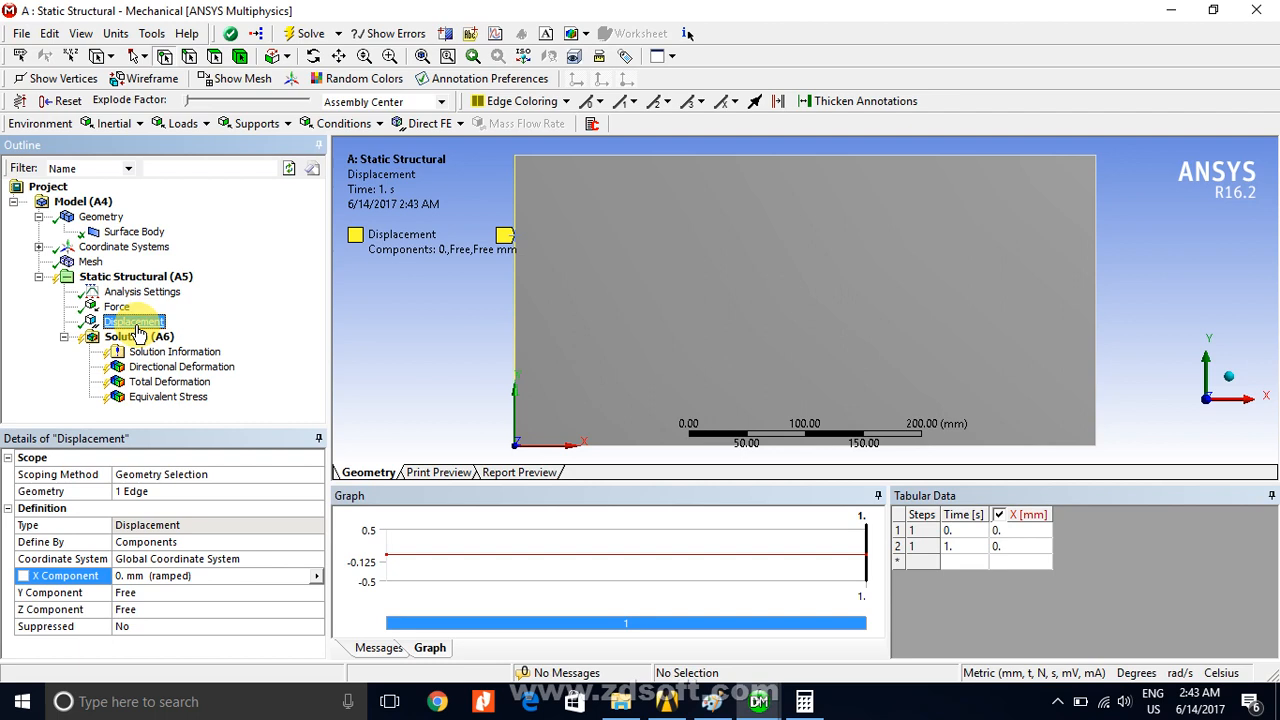
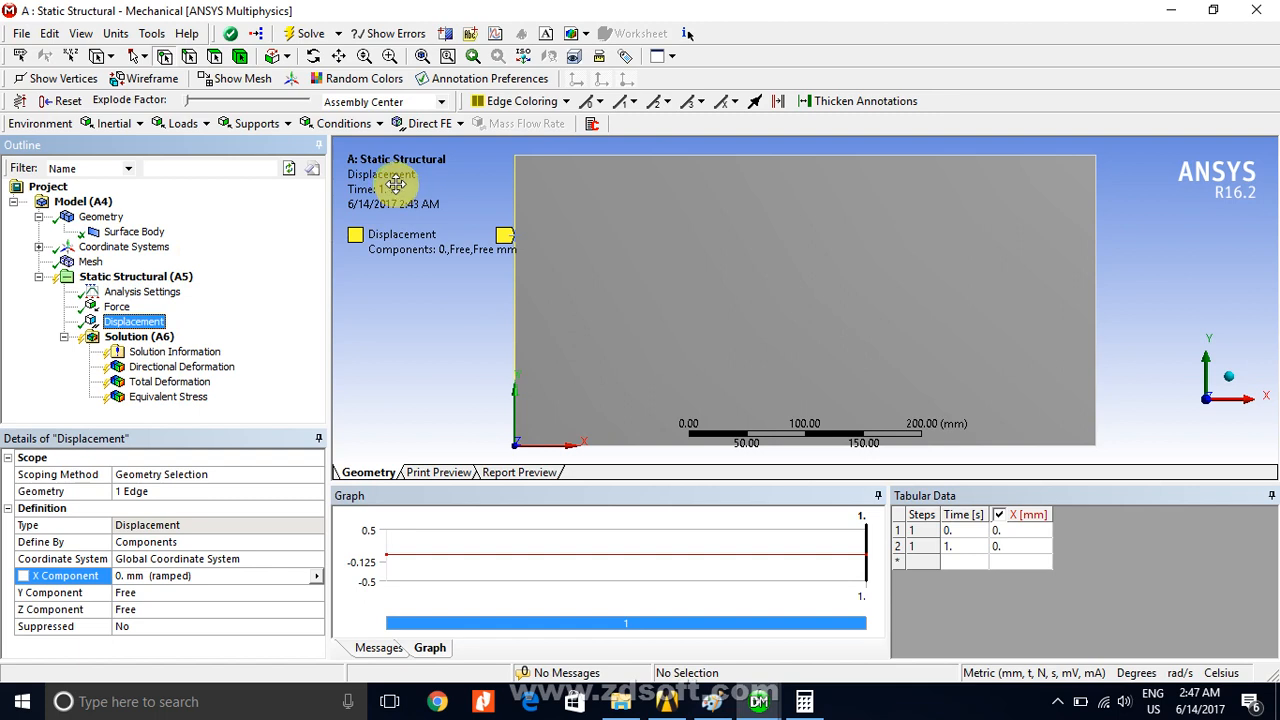
click(163, 57)
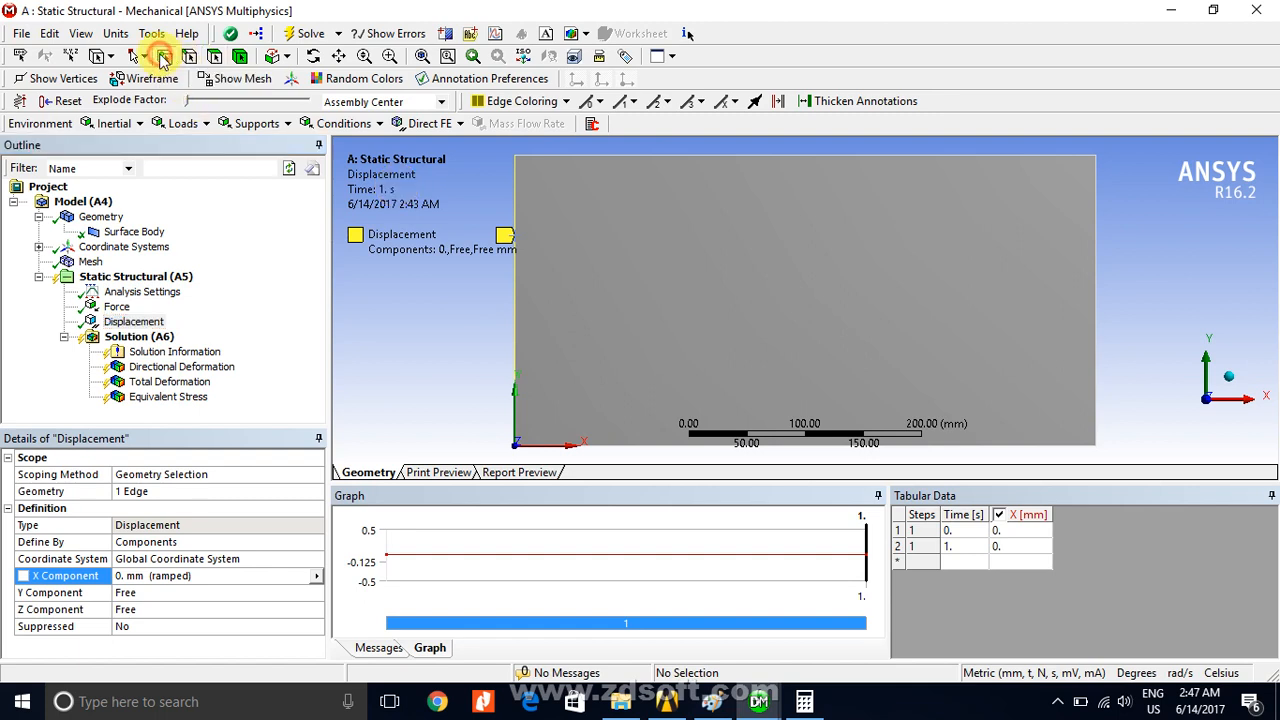
click(513, 450)
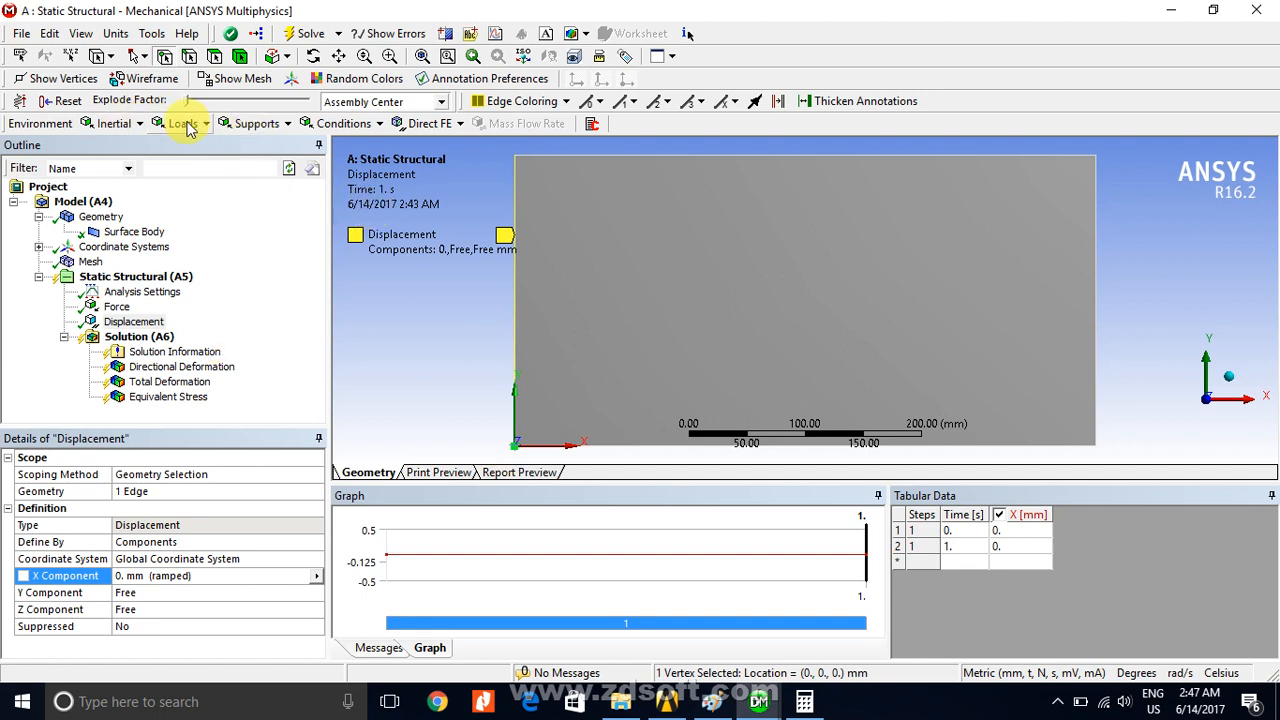
click(252, 124)
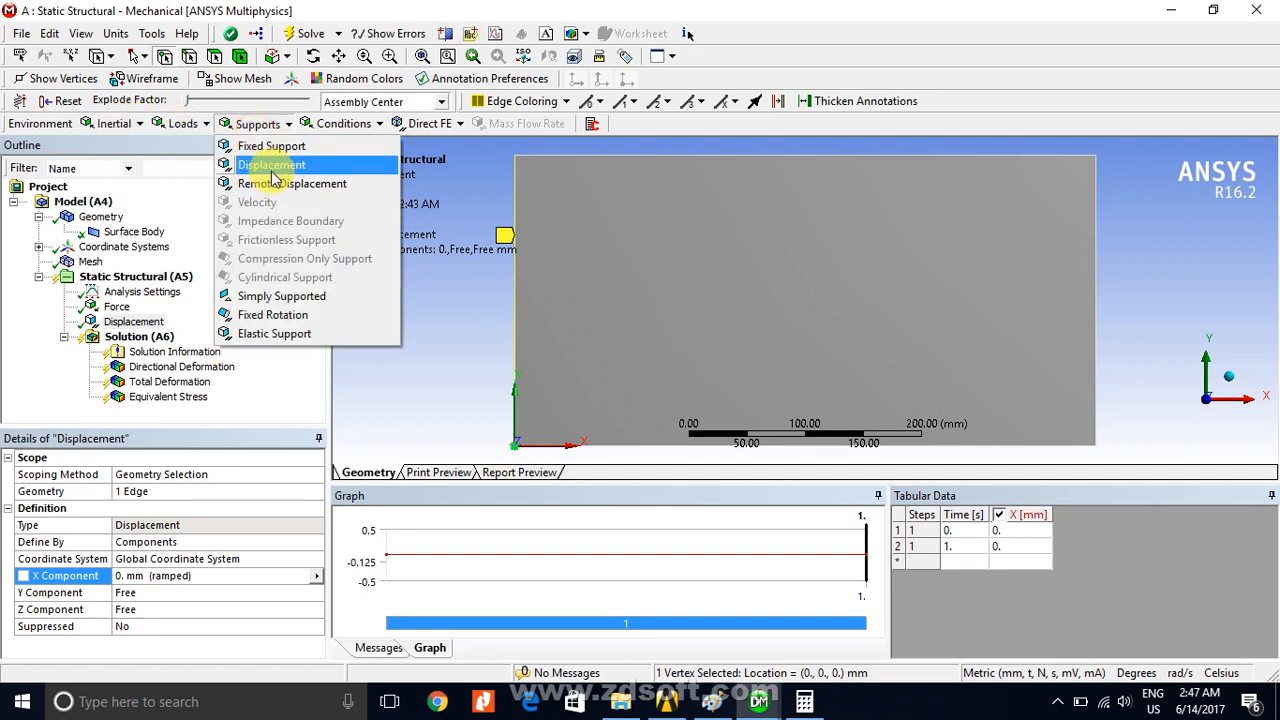
click(270, 166)
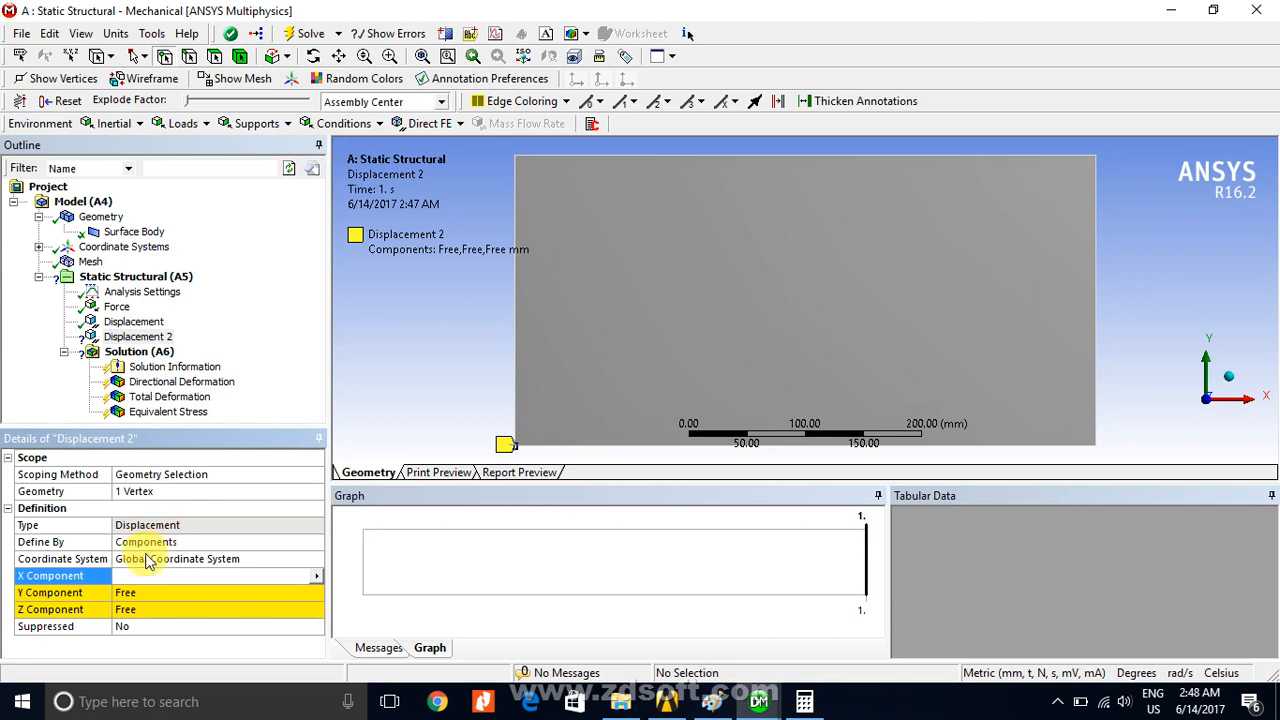
click(120, 592)
text(0)
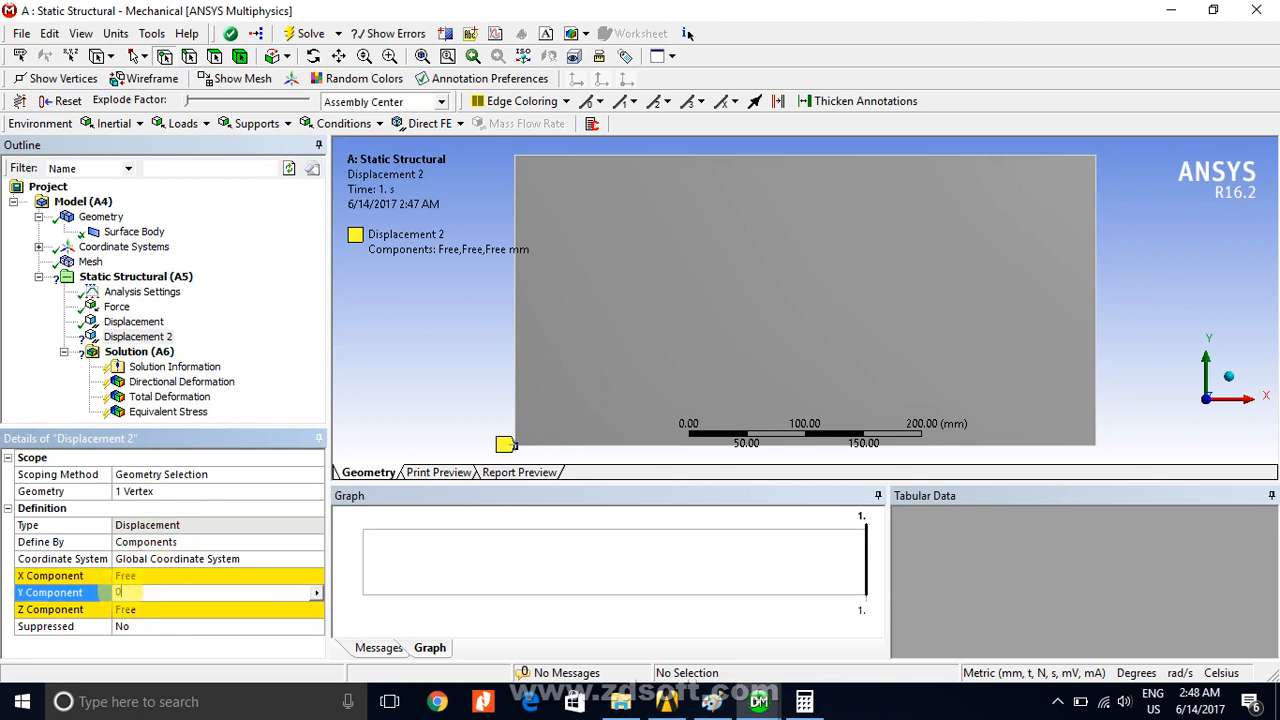
key(Return)
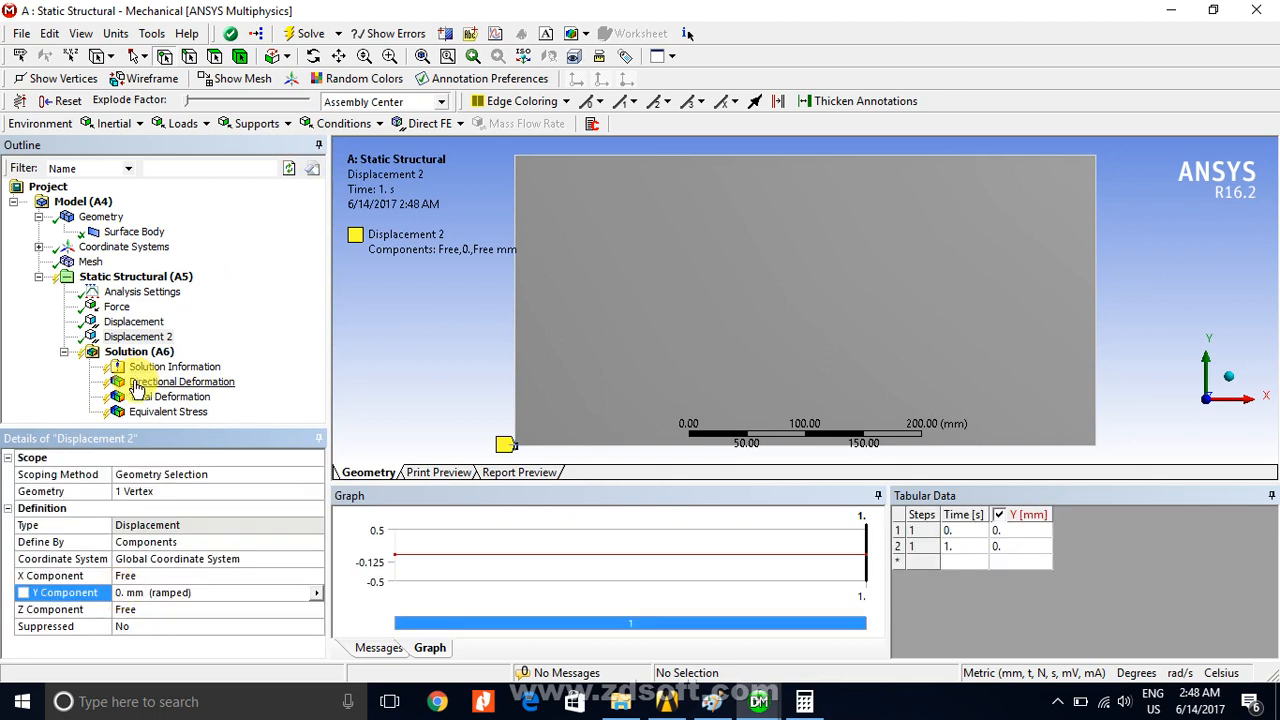
- Solve the static structural analysis with the two displacement supports and display the Equivalent Stress result
click(148, 356)
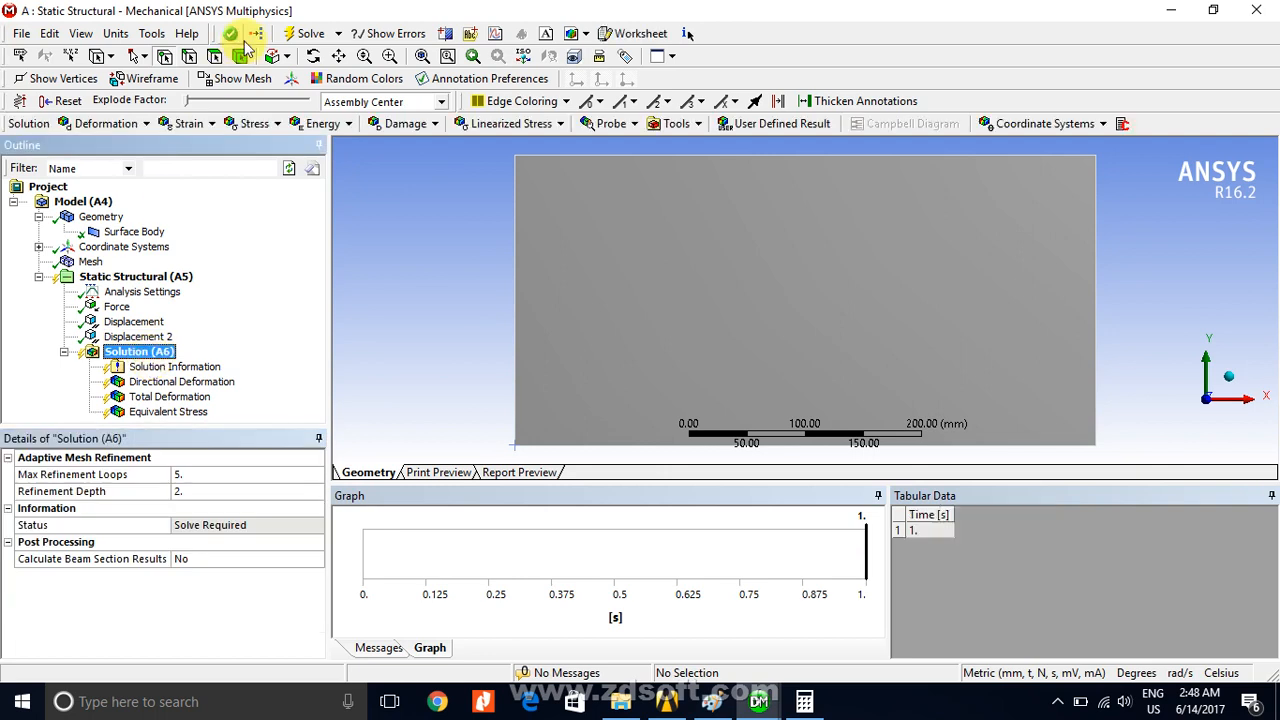
click(305, 34)
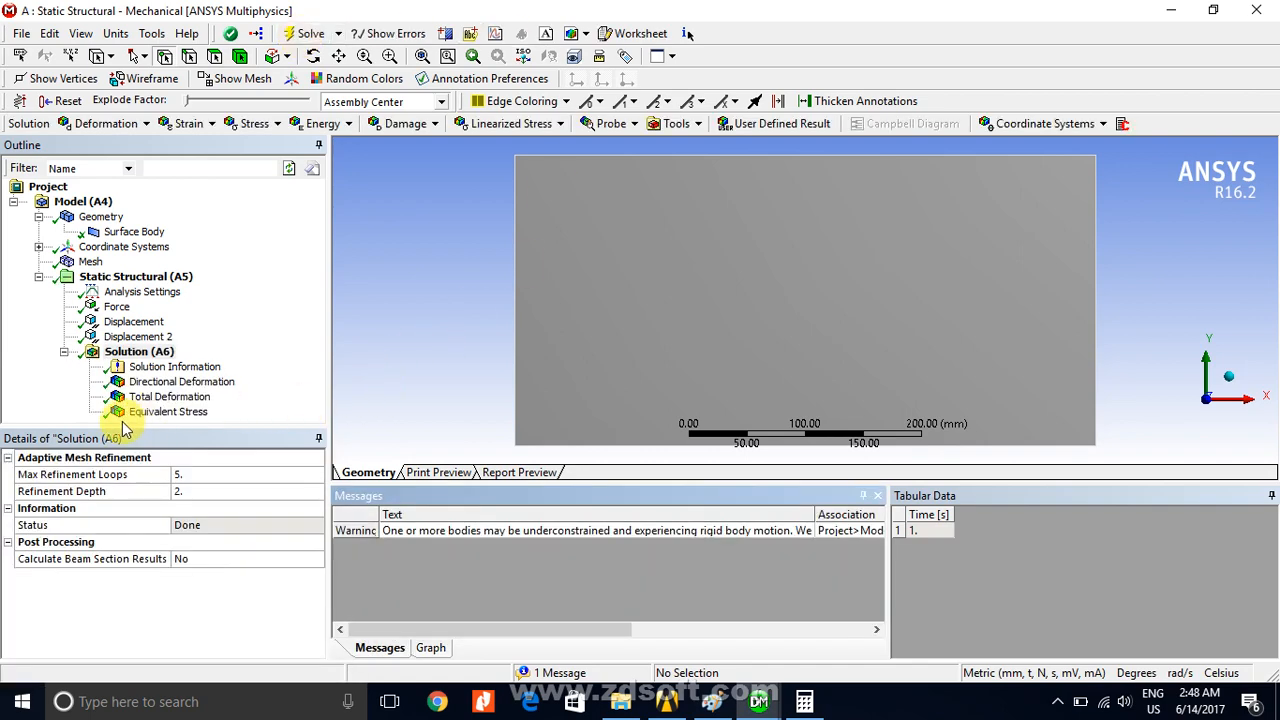
click(166, 412)
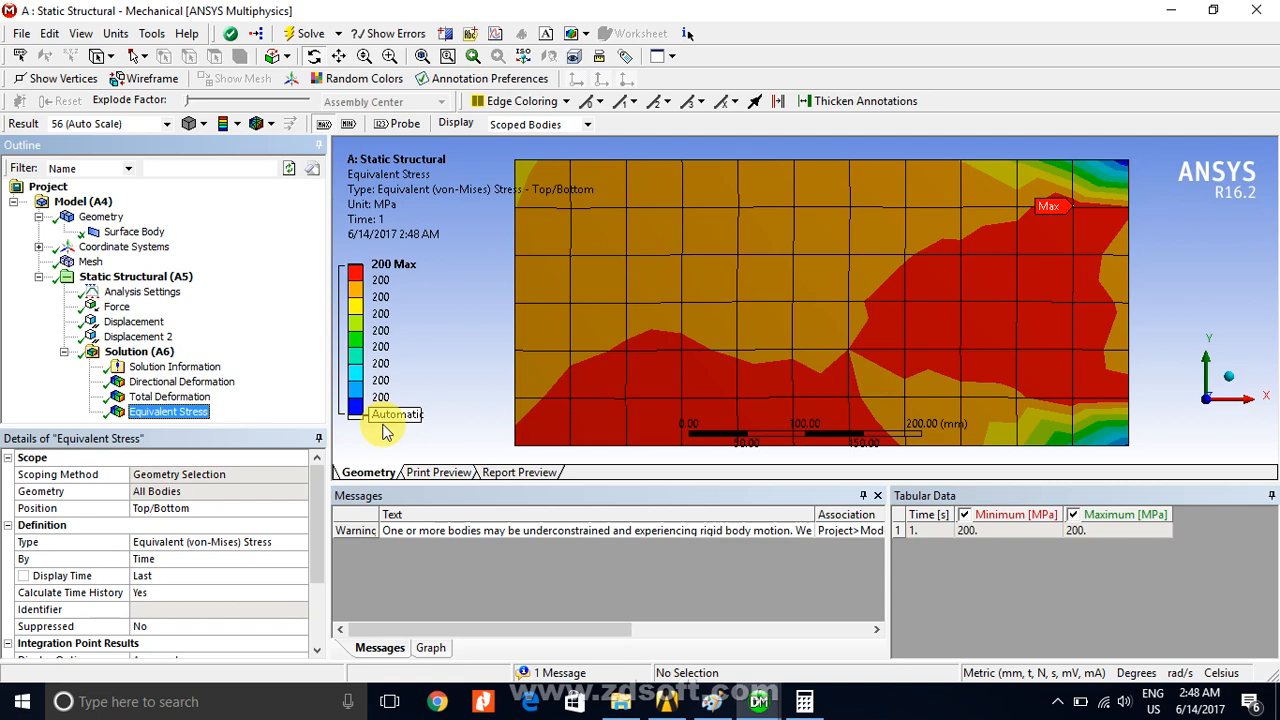
- Adjust the band limits of the Equivalent Stress legend so the whole plate falls in the red contour band
click(351, 281)
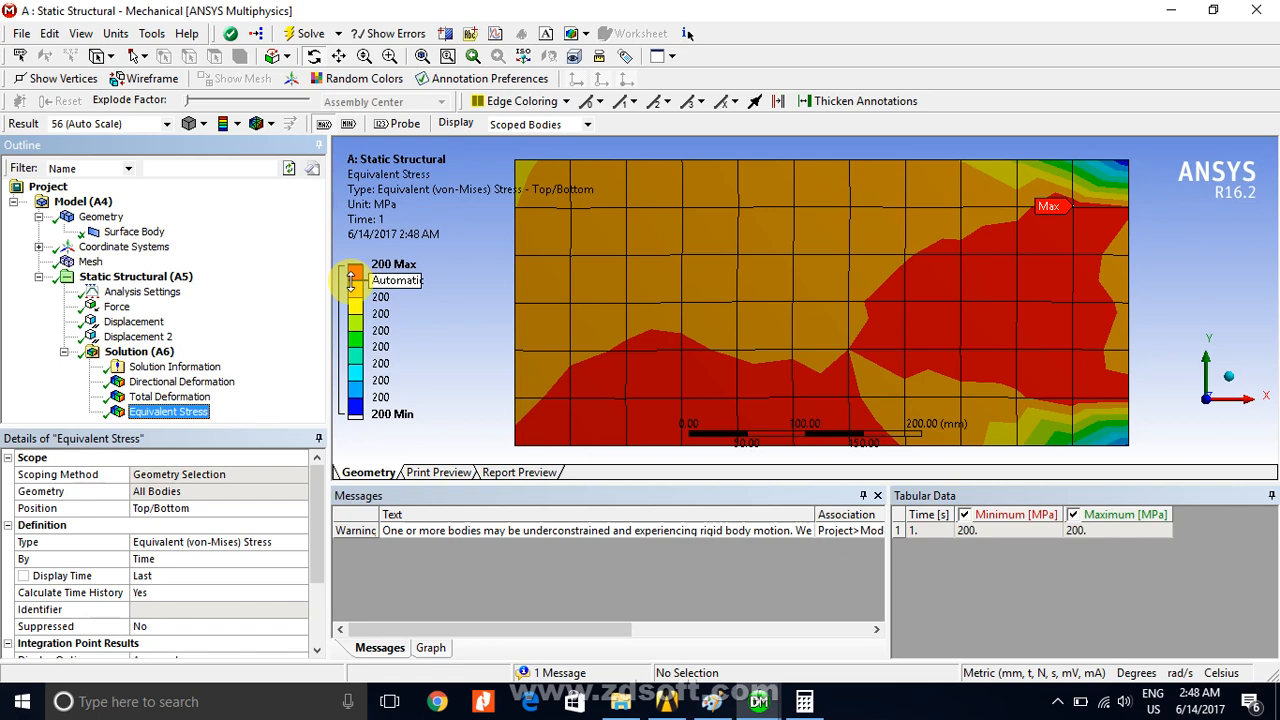
drag(351, 281, 380, 427)
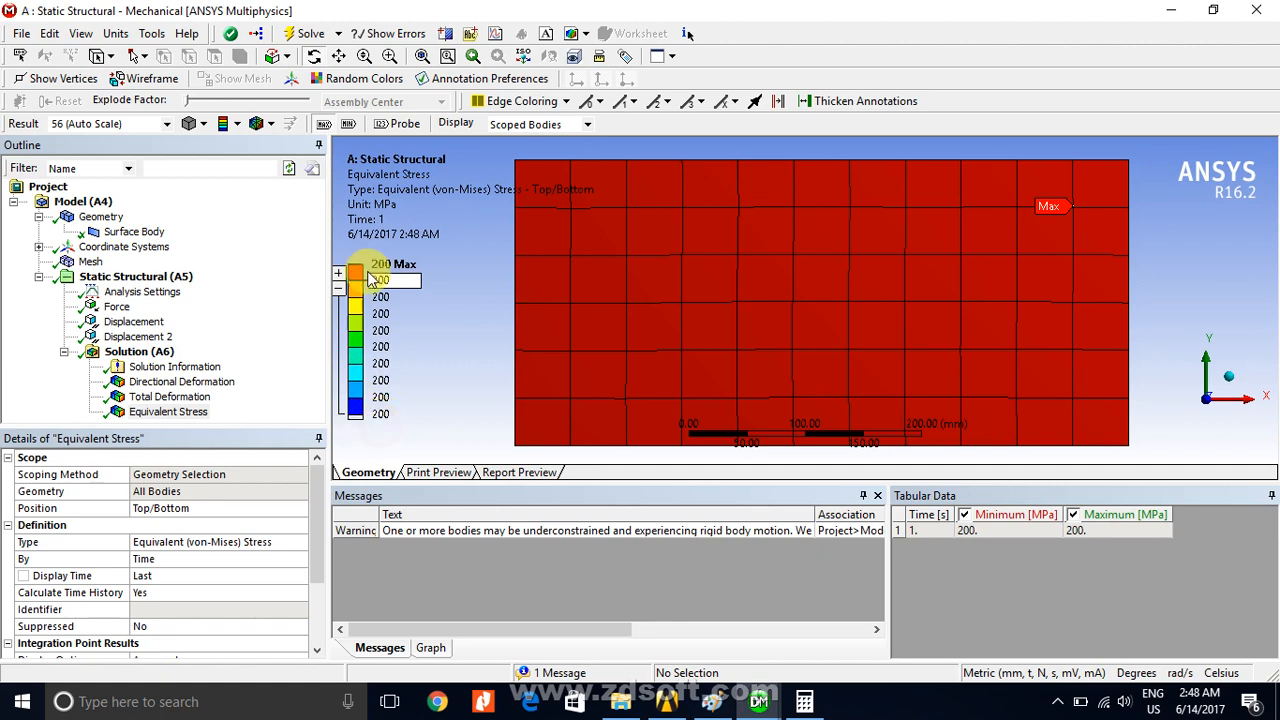
click(355, 323)
click(356, 399)
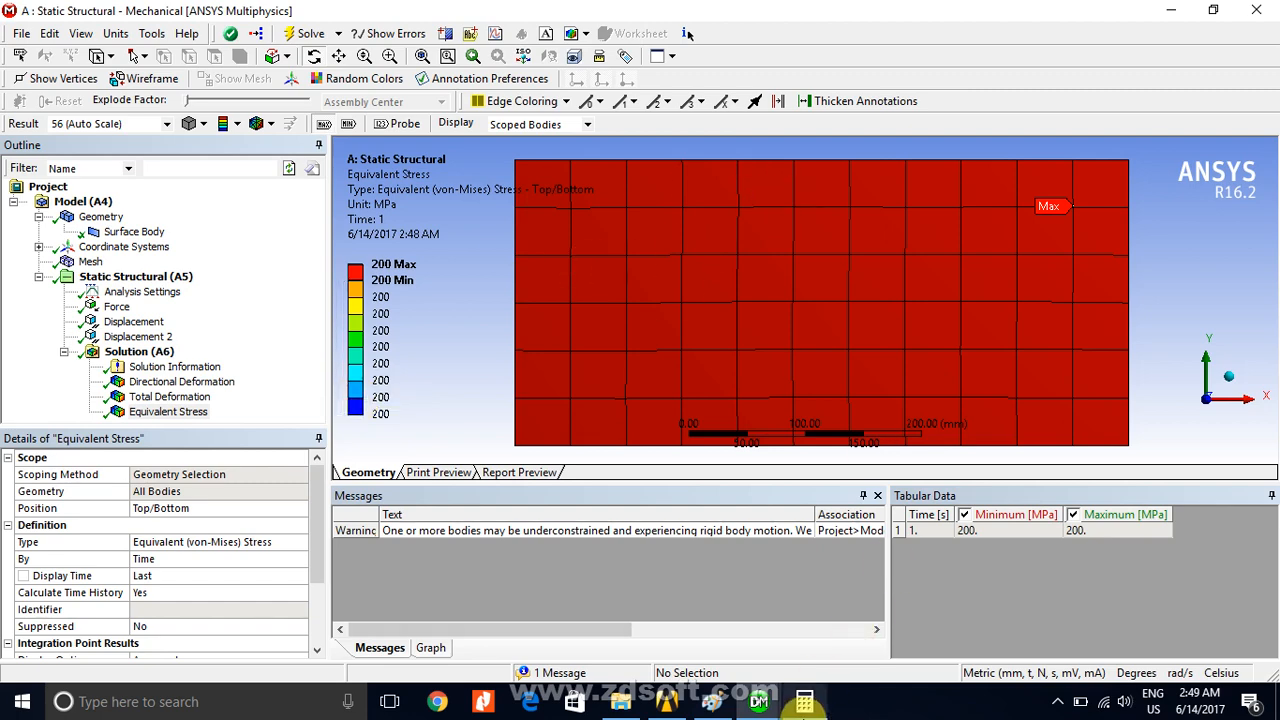
- Compare the stress with the hand calculation in Calculator and the P/A sketch in Paint, and return to ANSYS Mechanical
click(804, 701)
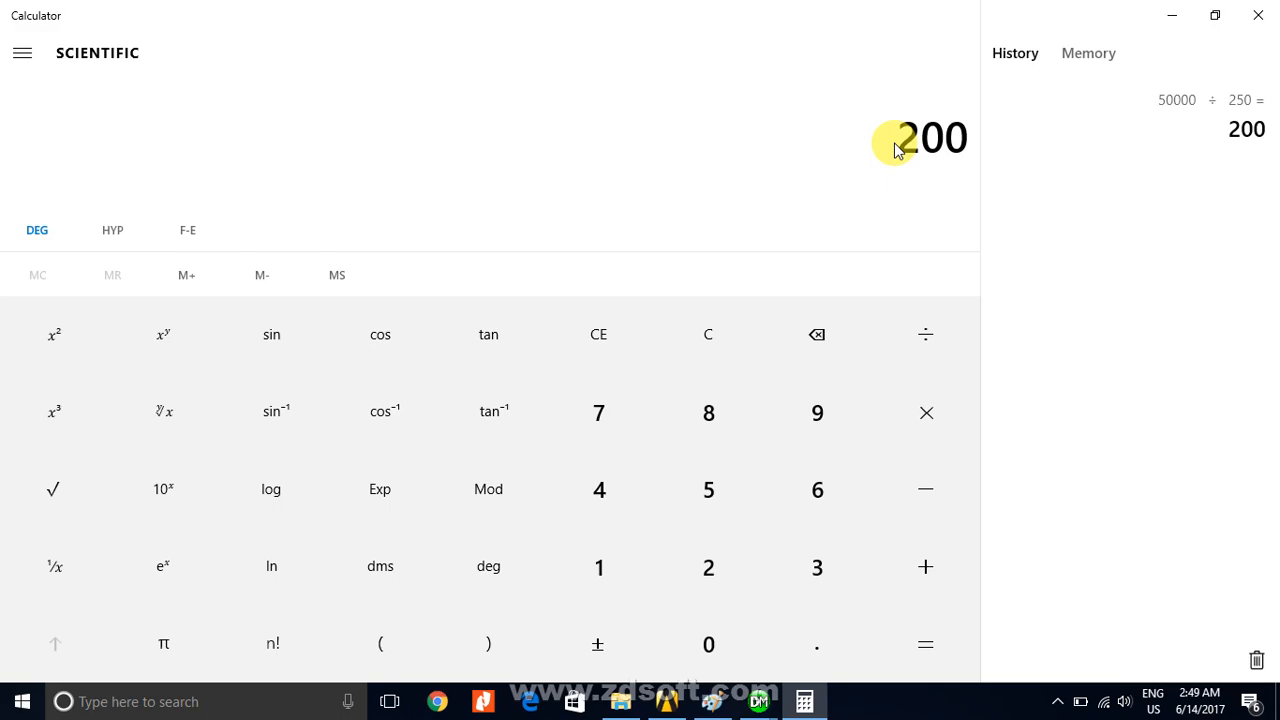
click(1173, 12)
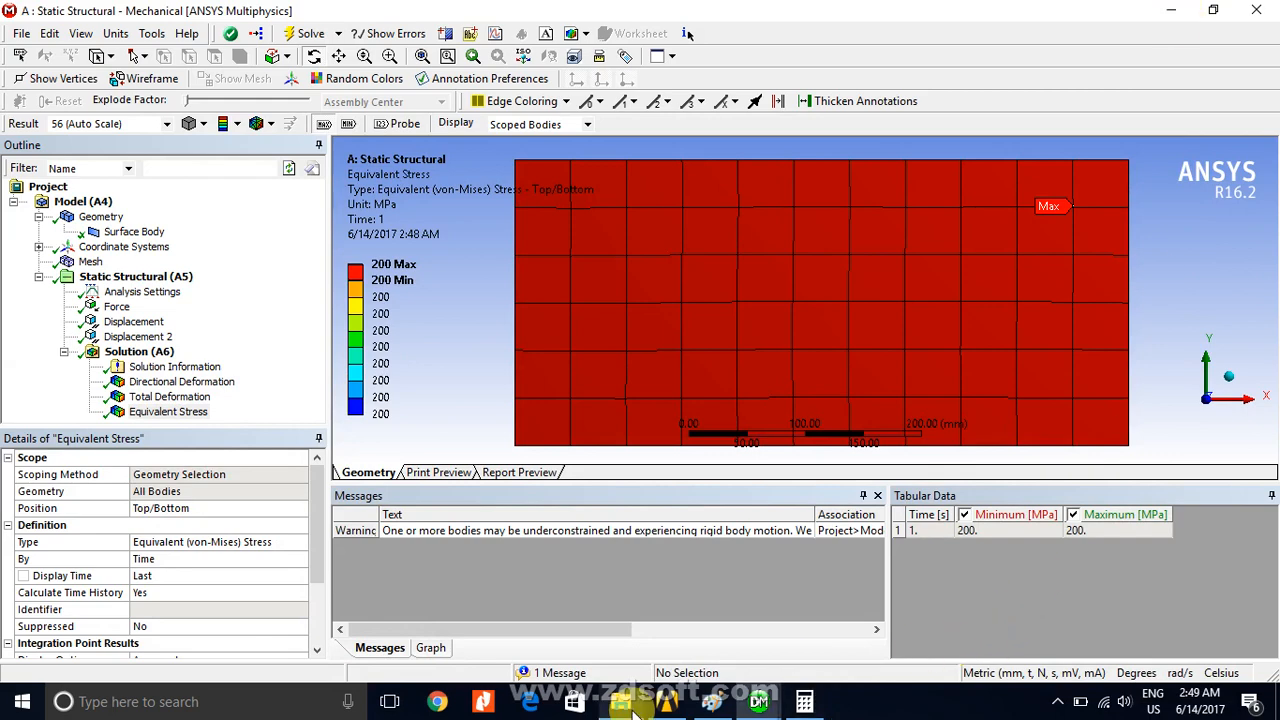
click(706, 704)
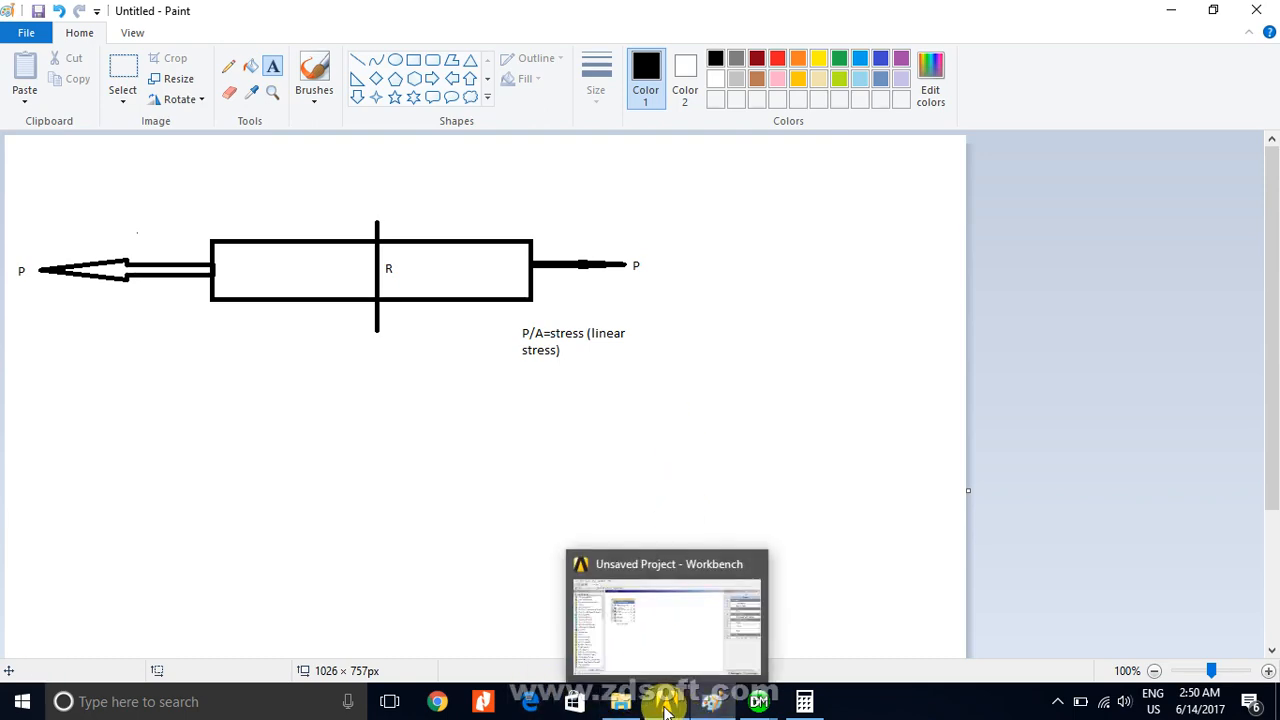
mouse_move(766, 700)
click(872, 615)
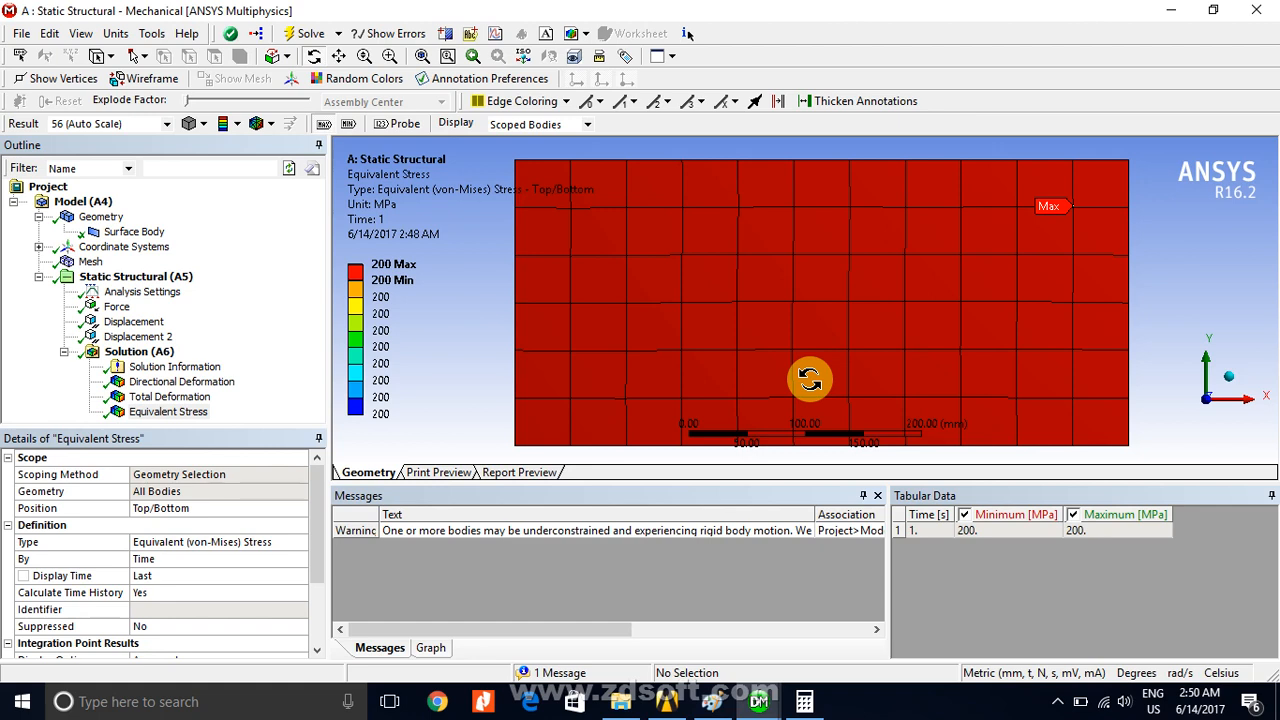
- Insert a Convergence object under the Equivalent Stress result with an allowable change of 1%
click(170, 412)
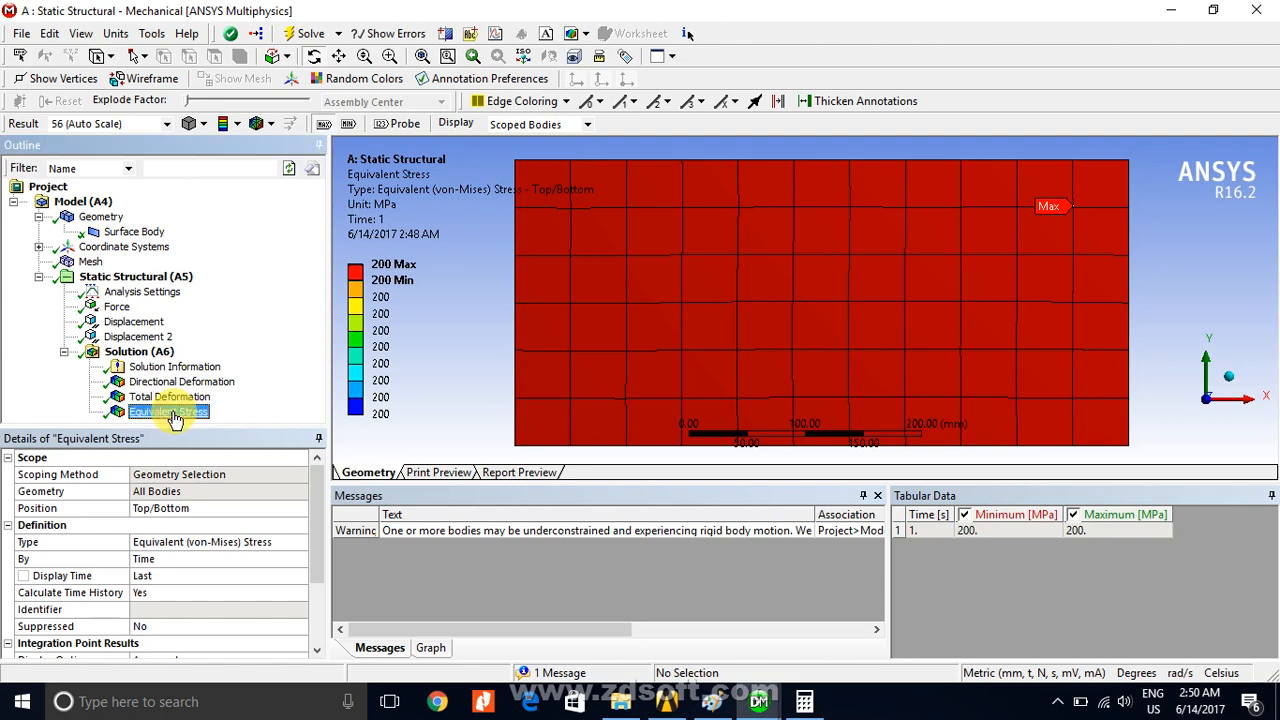
right_click(170, 412)
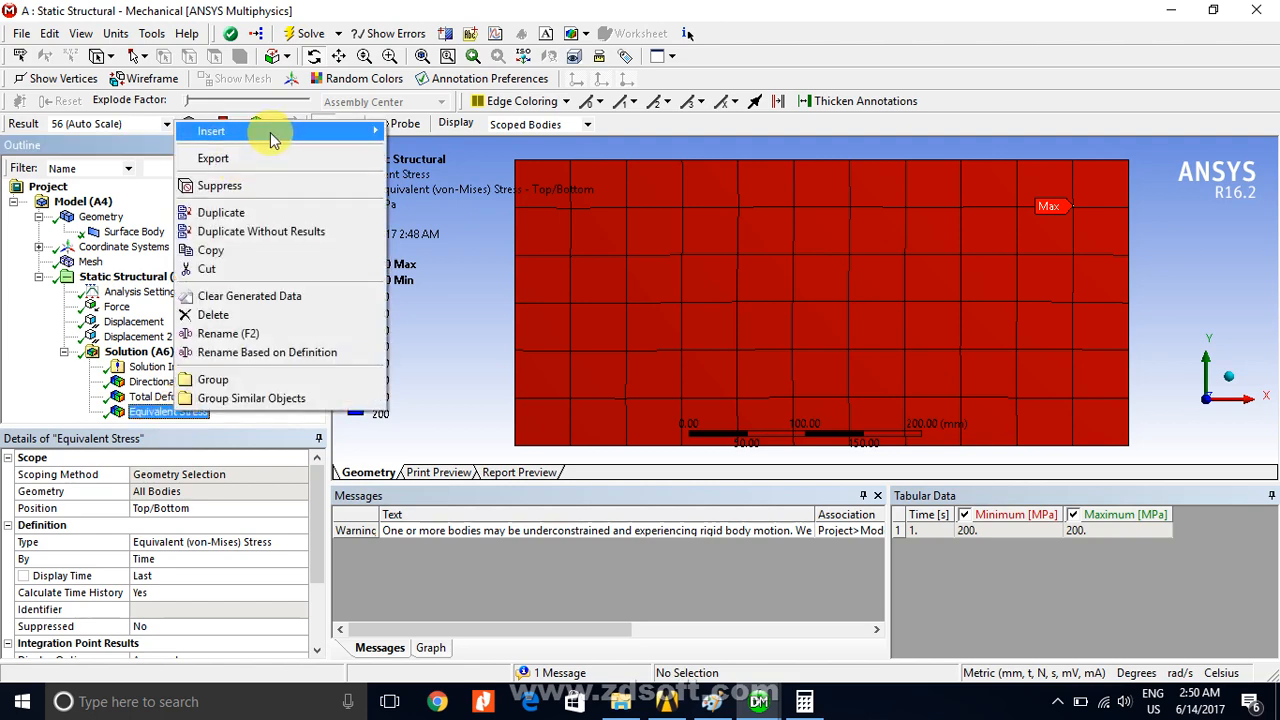
mouse_move(284, 136)
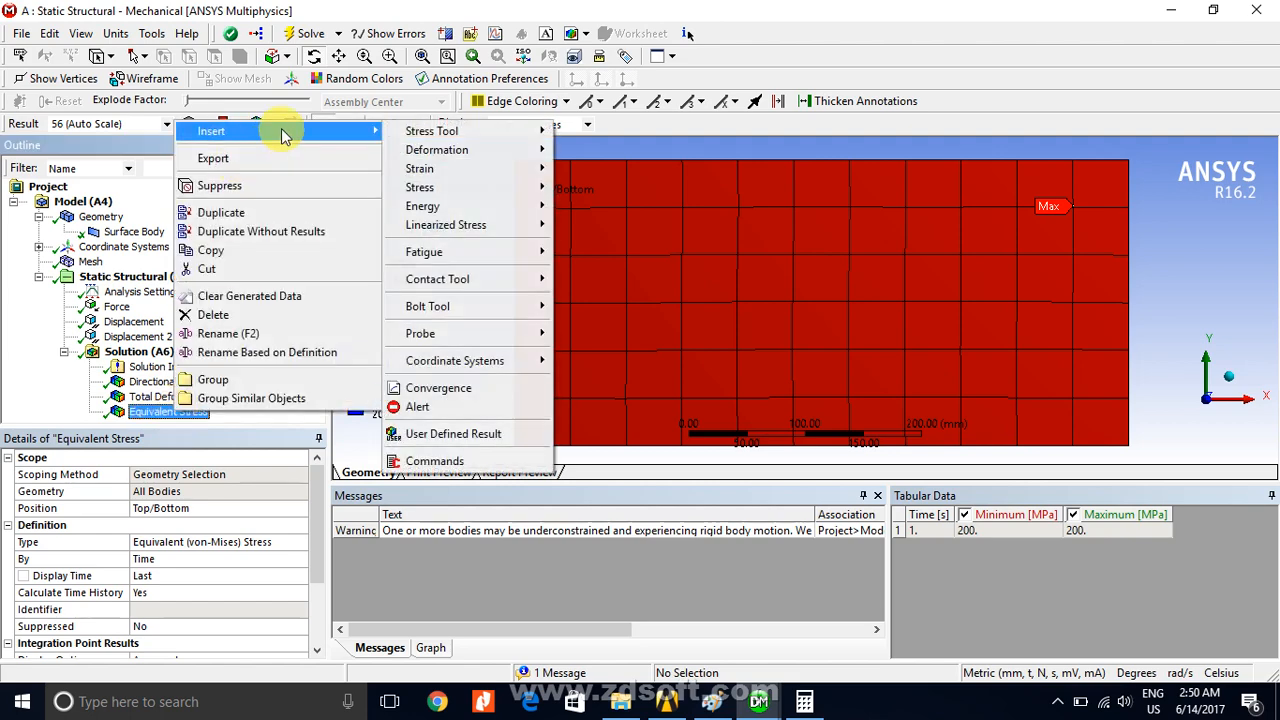
click(442, 387)
text(1)
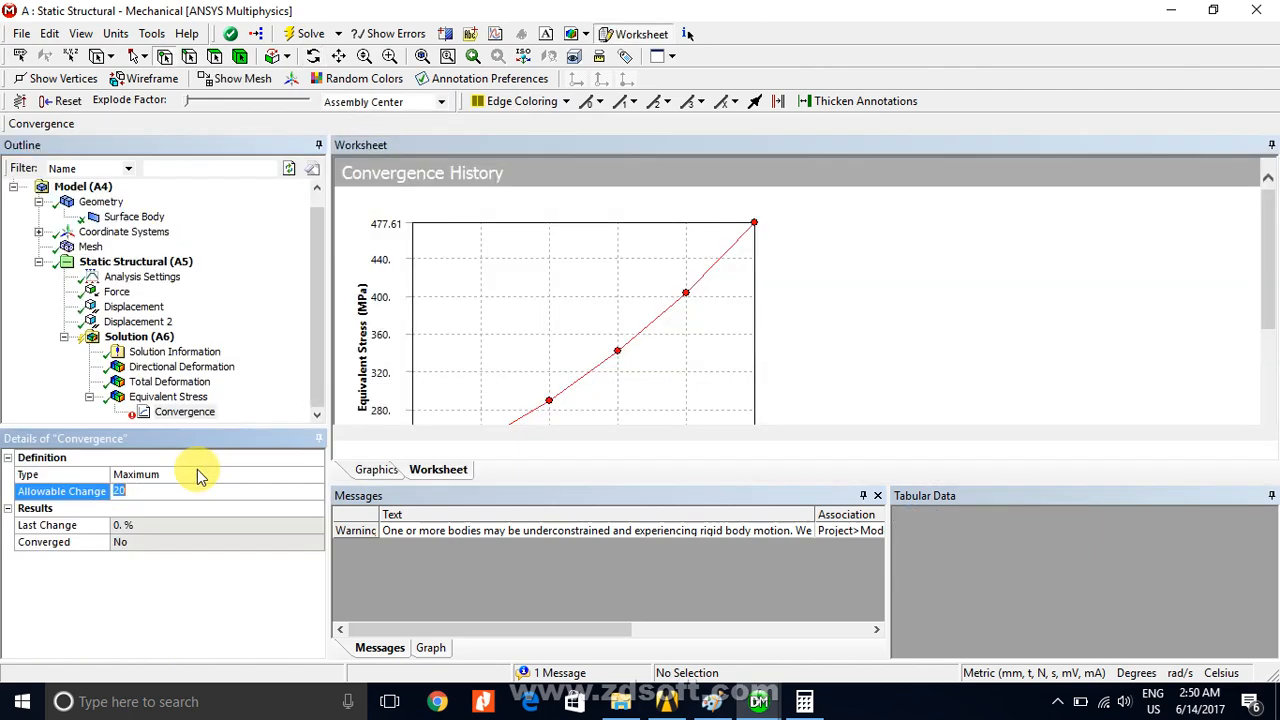
click(197, 470)
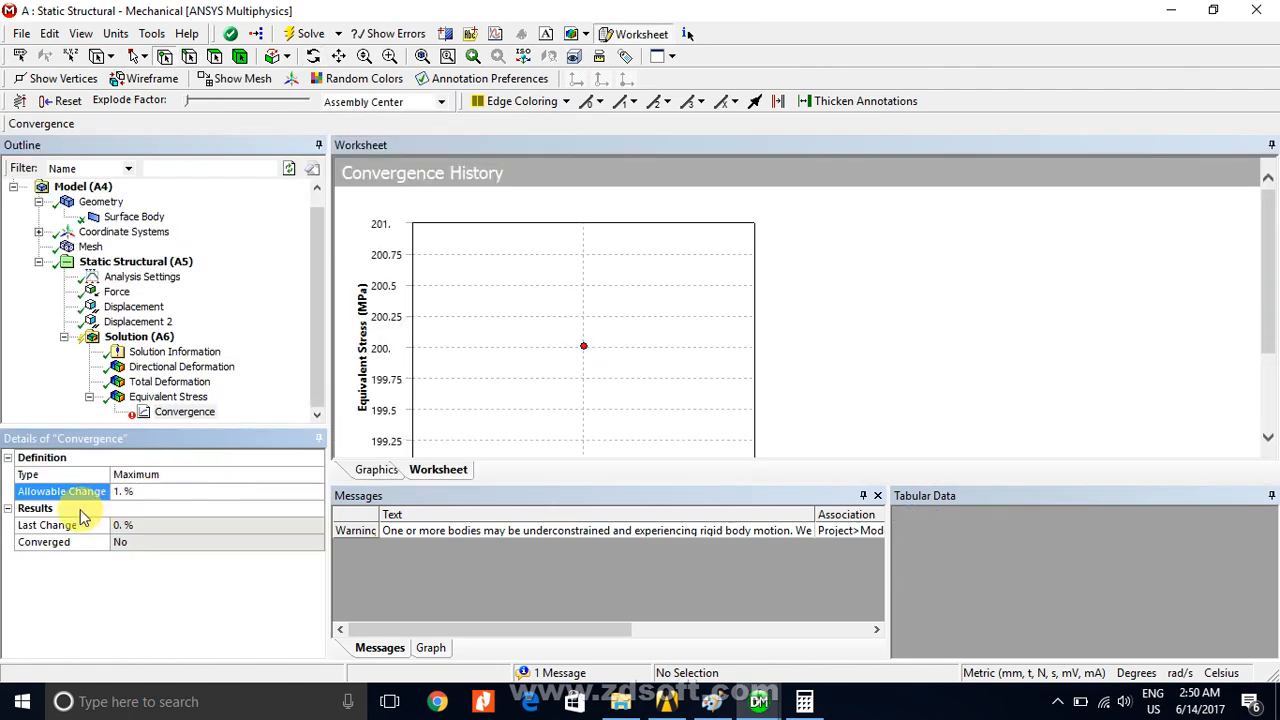
- Solve again with adaptive mesh refinement, keeping the refinement depth at 2
click(140, 338)
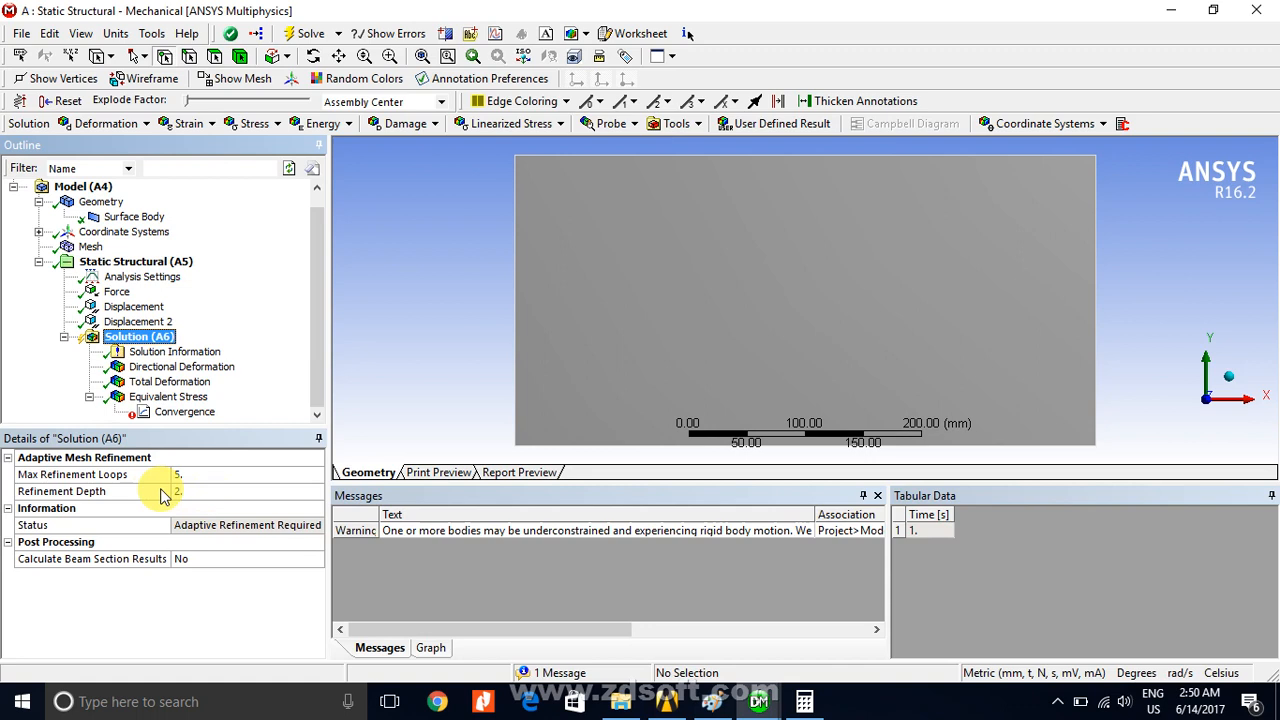
click(193, 494)
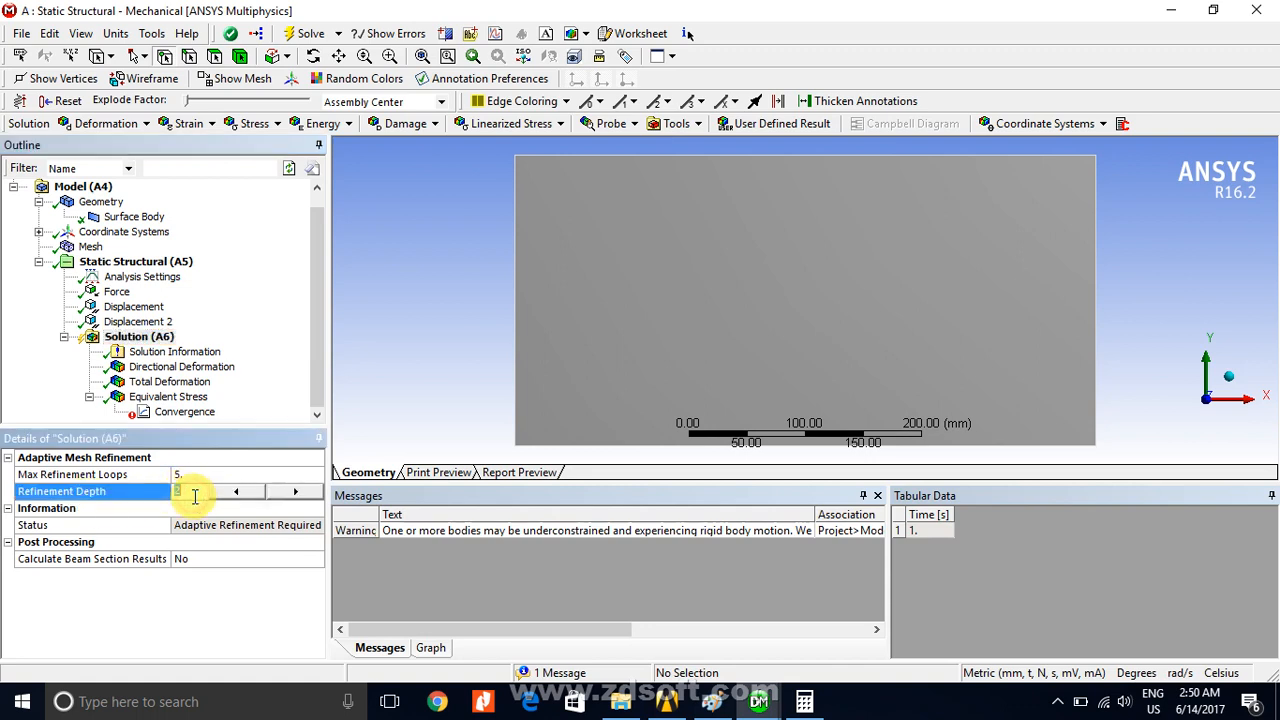
click(160, 610)
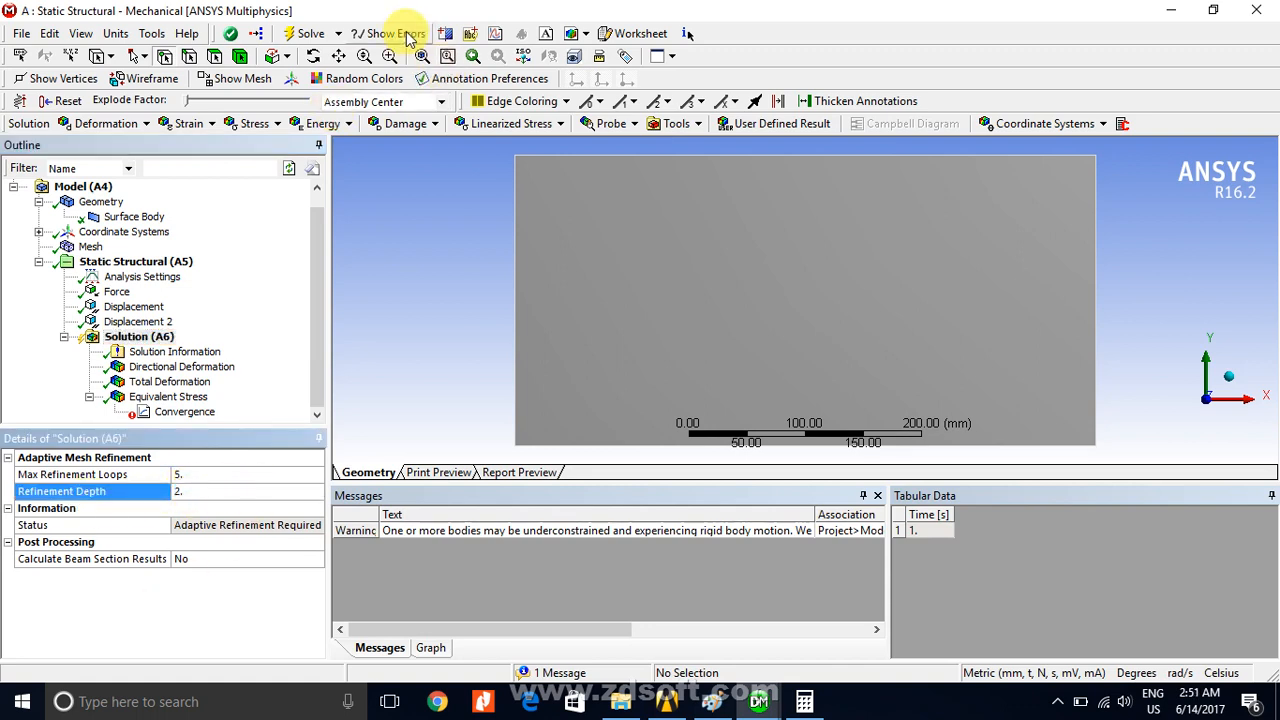
click(307, 34)
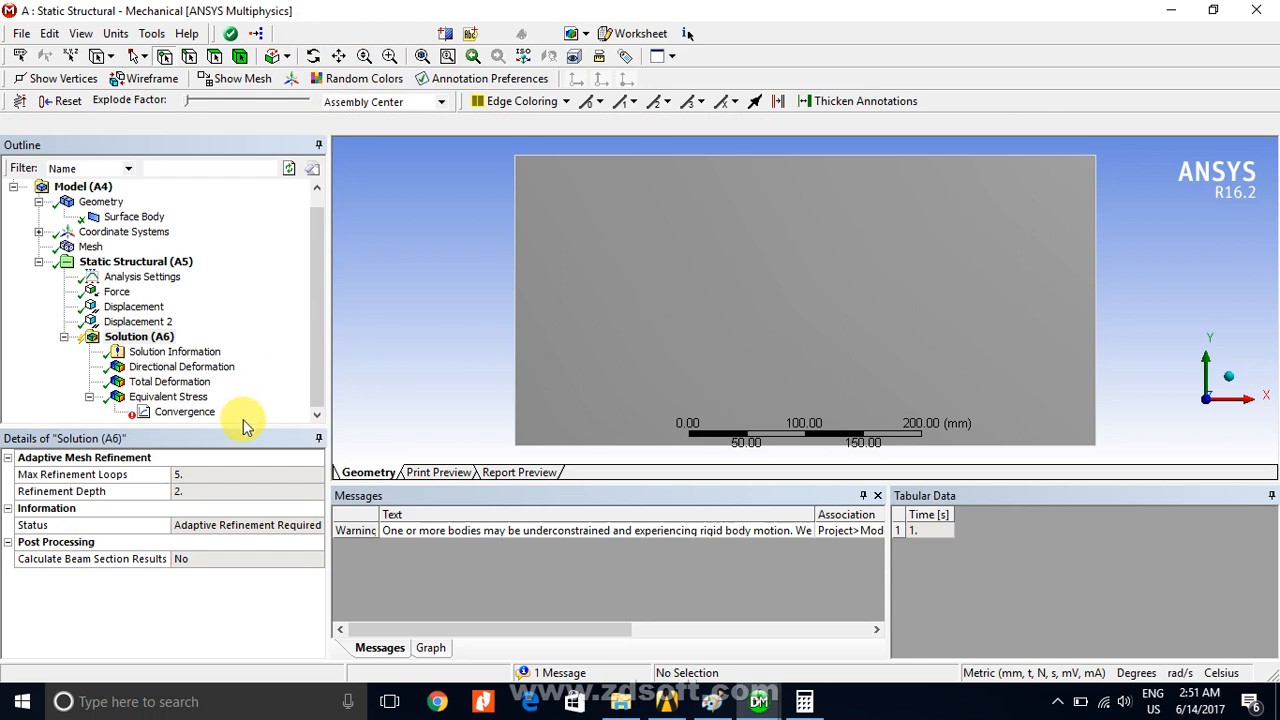
- Examine the Convergence History chart and table, and display the Equivalent Stress plot on the refined mesh
click(180, 412)
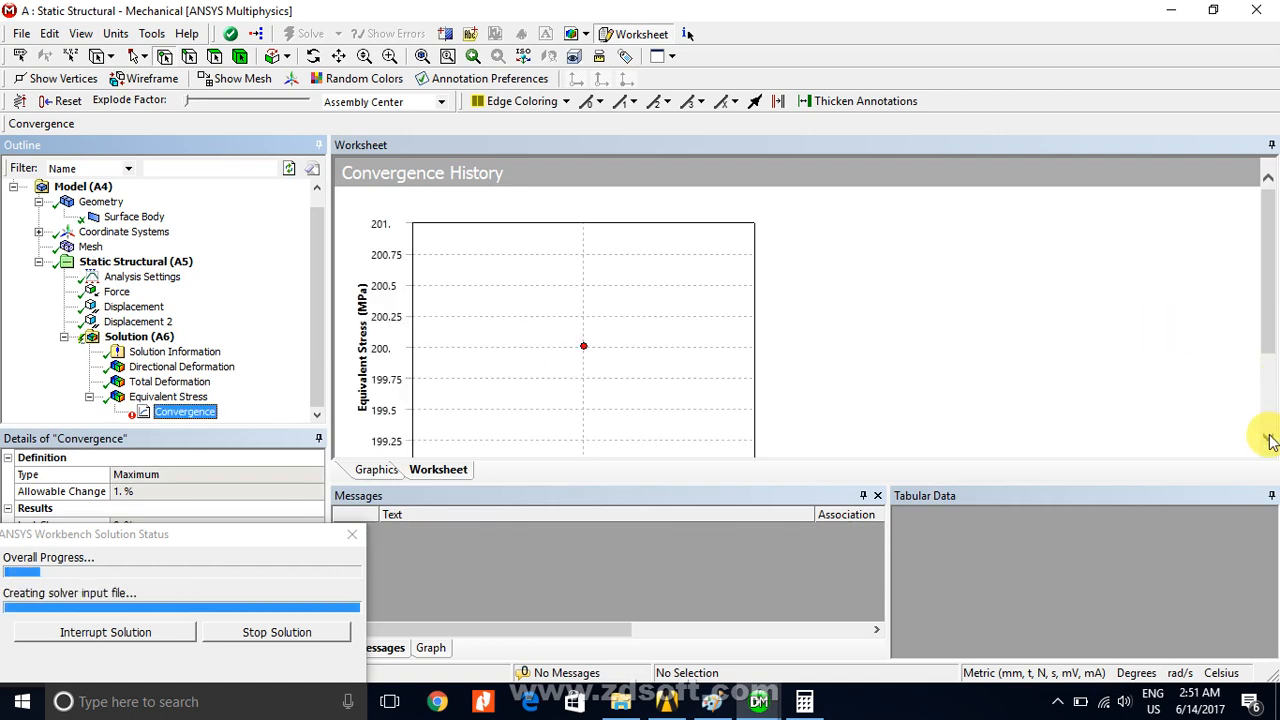
scroll(1270, 442, down, 3)
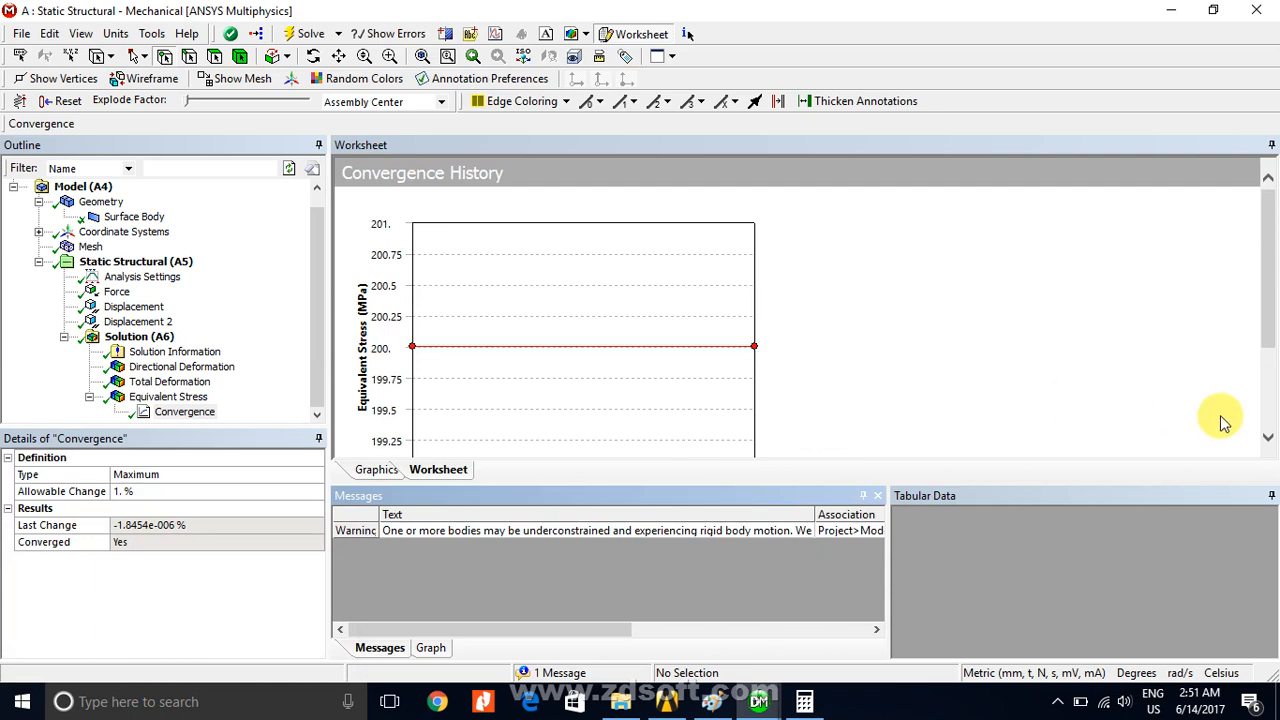
click(1267, 438)
click(1267, 438)
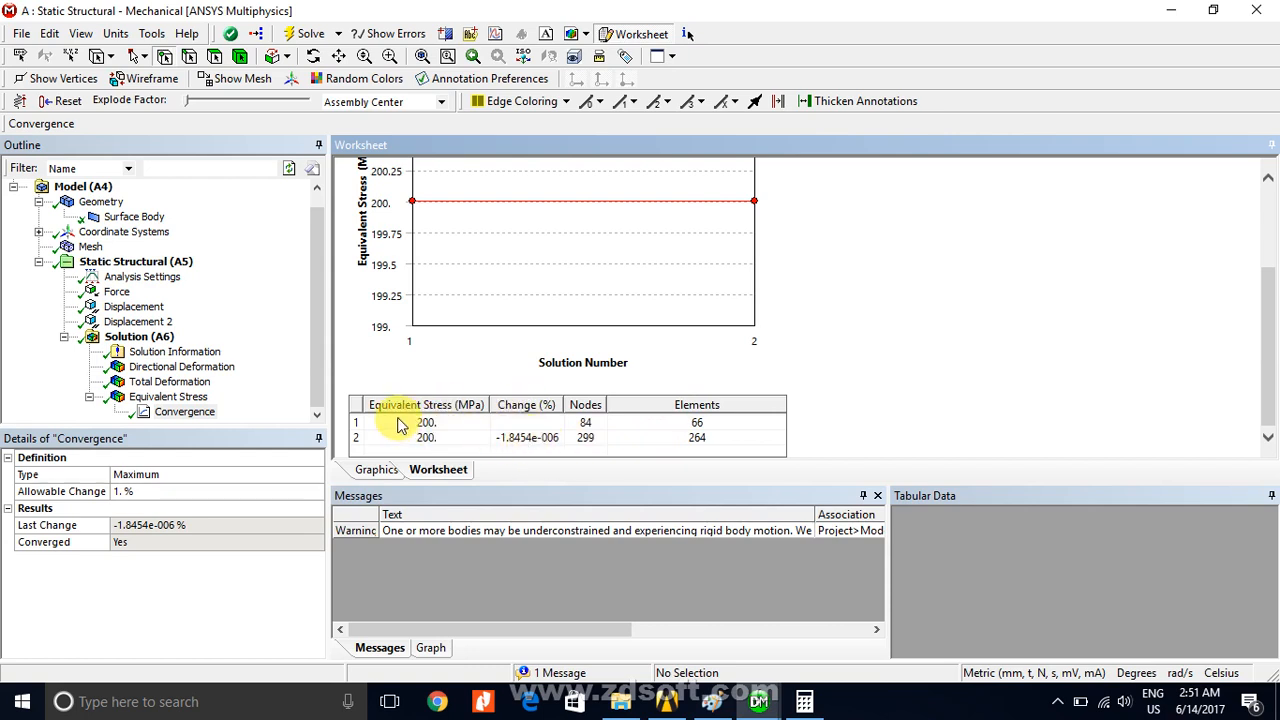
click(165, 397)
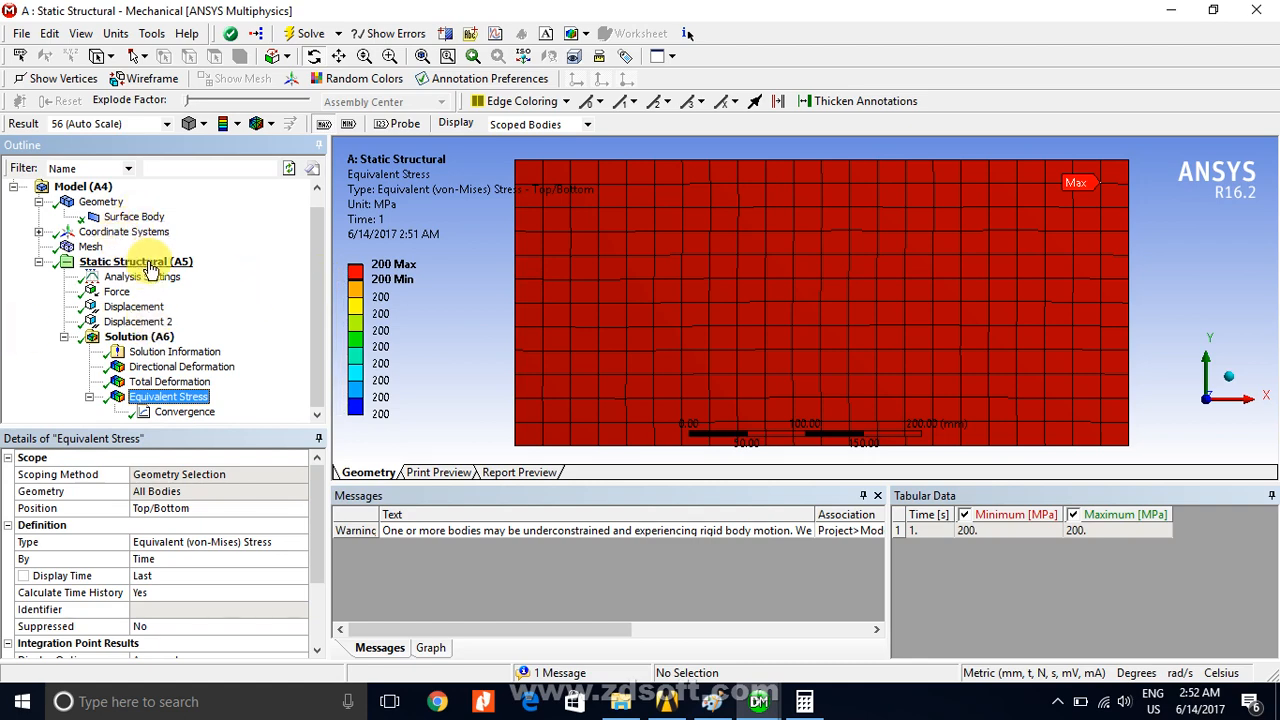
- Add a Thermal Condition load to the plate body with a magnitude of 200 °C
click(317, 187)
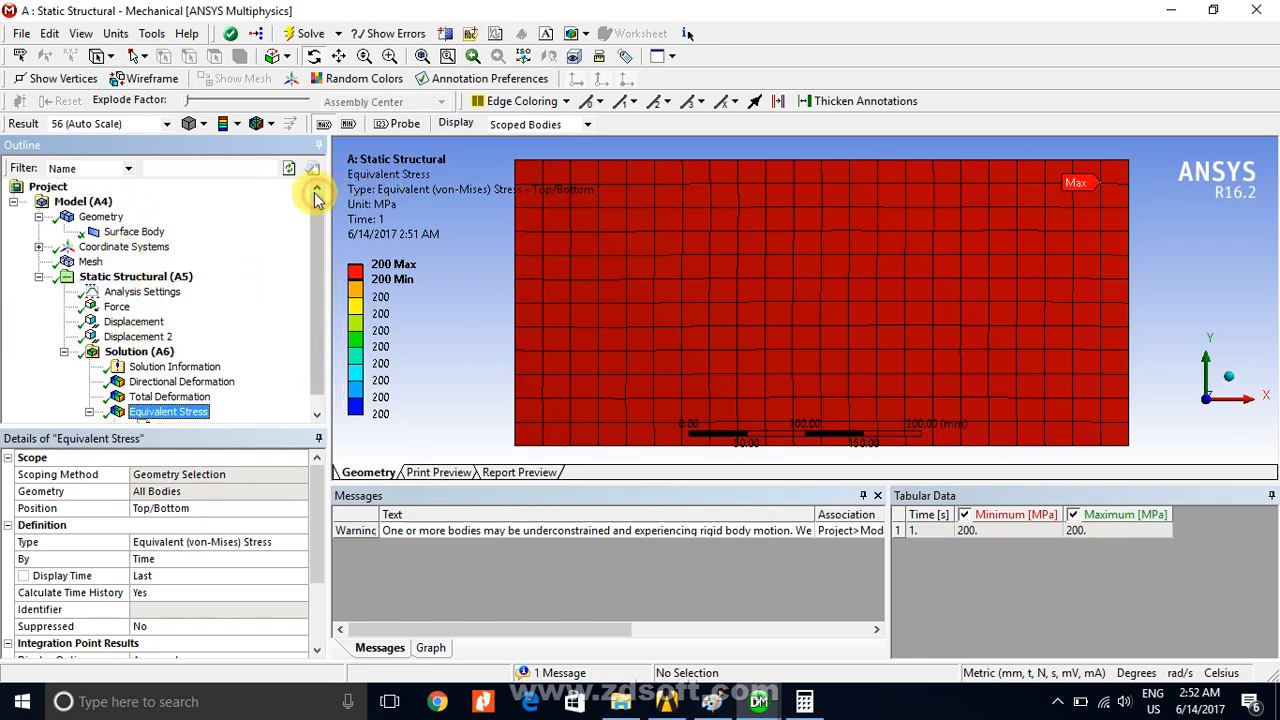
click(140, 280)
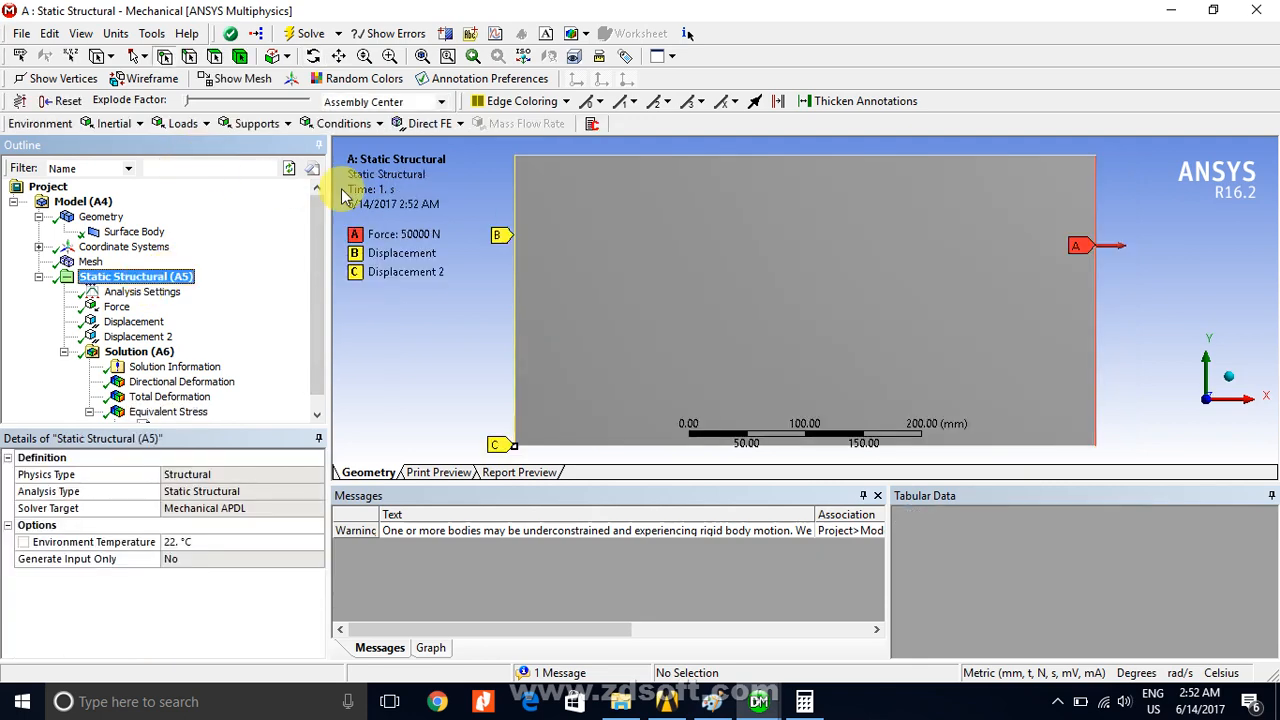
click(197, 126)
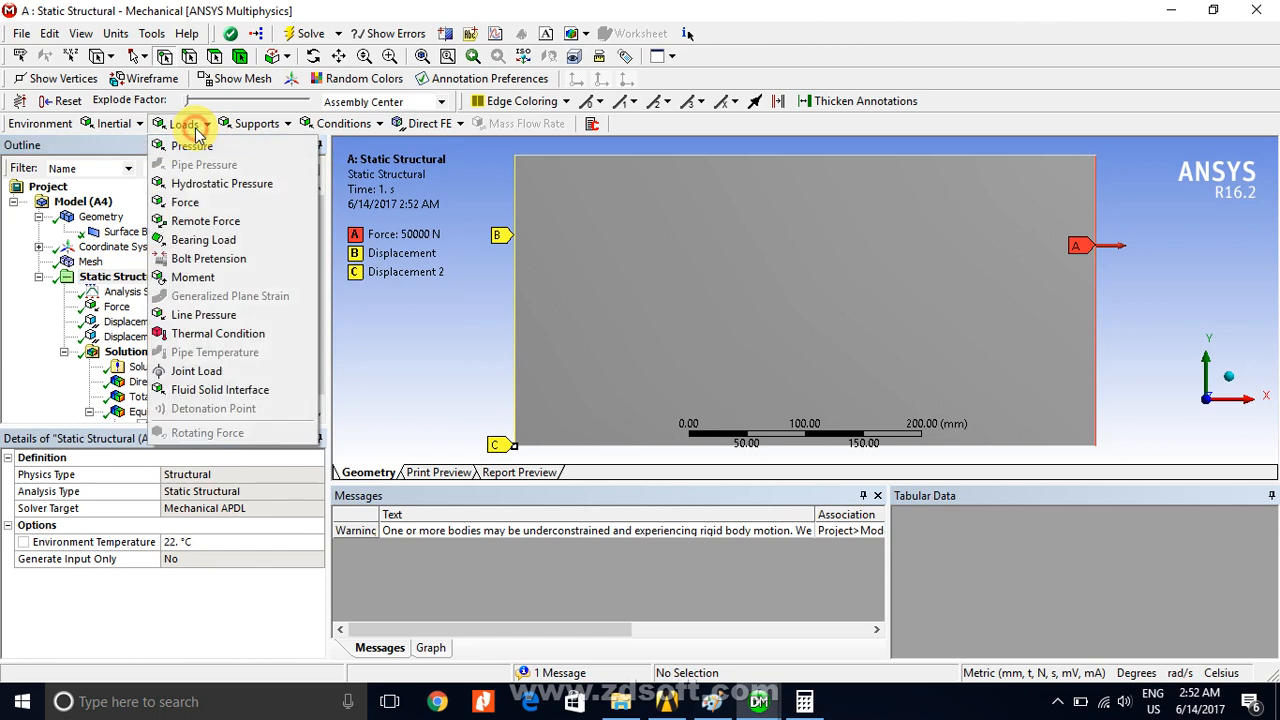
click(236, 338)
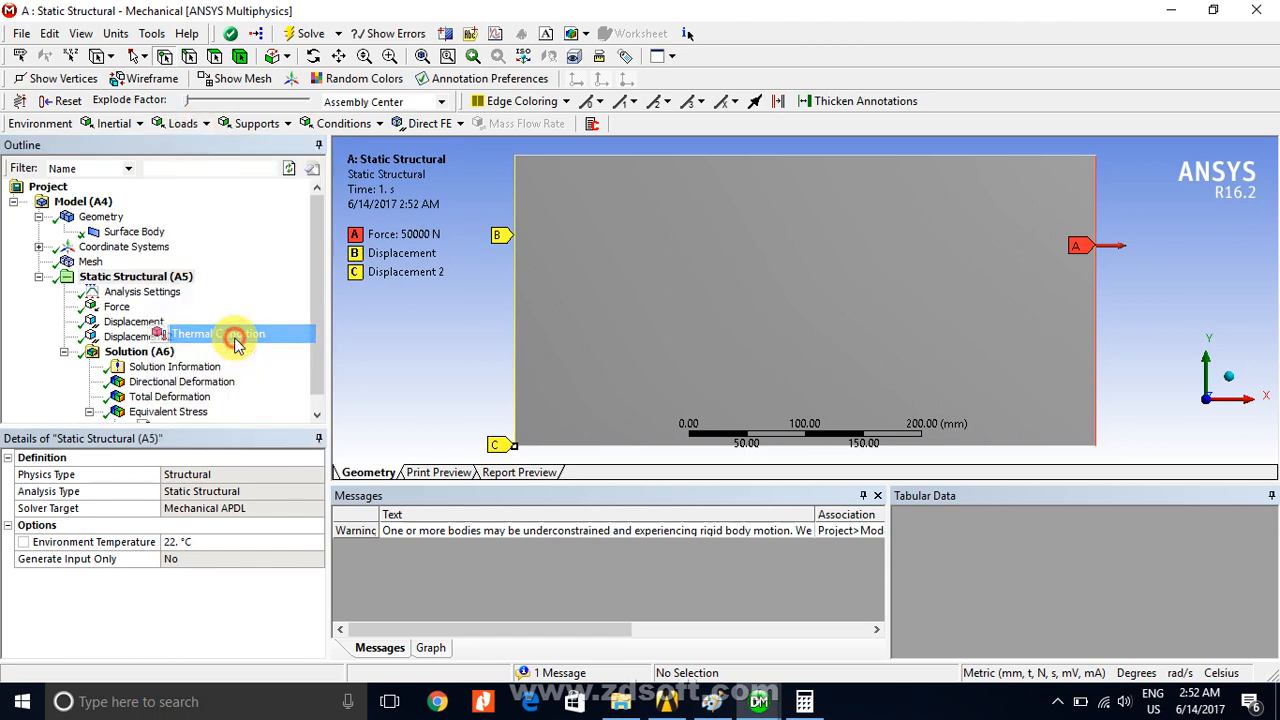
click(247, 52)
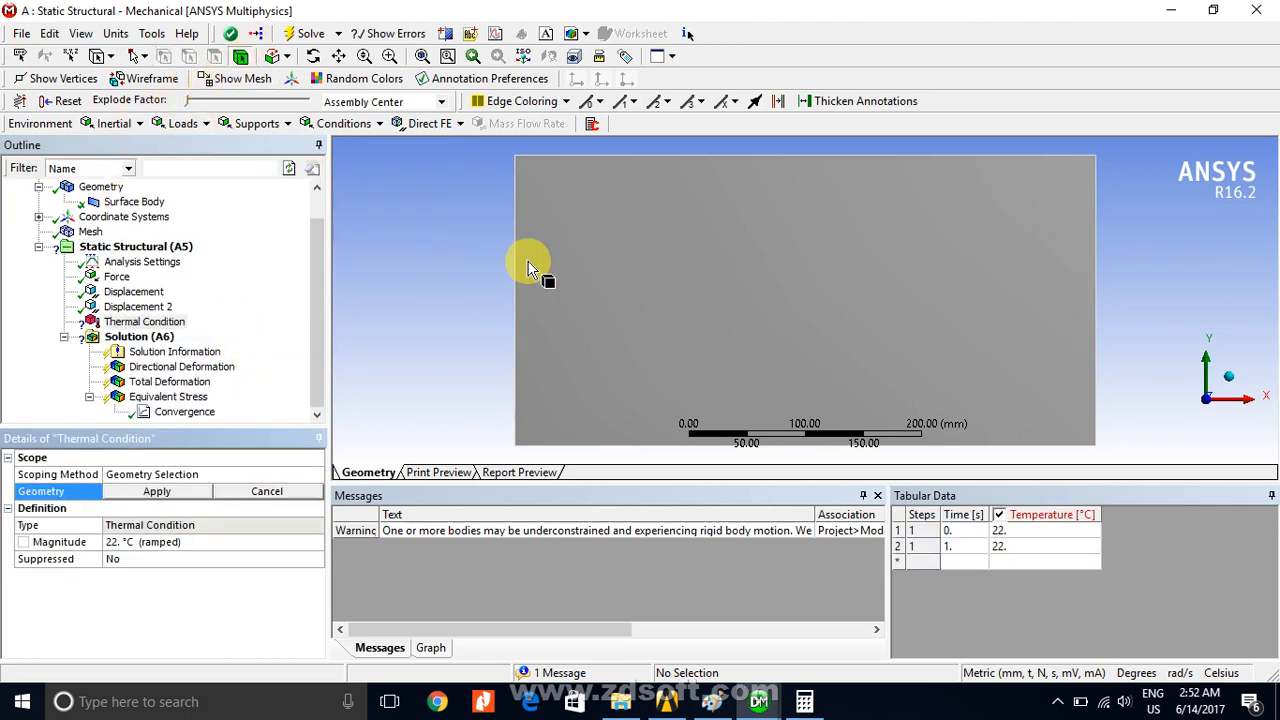
click(551, 264)
click(160, 492)
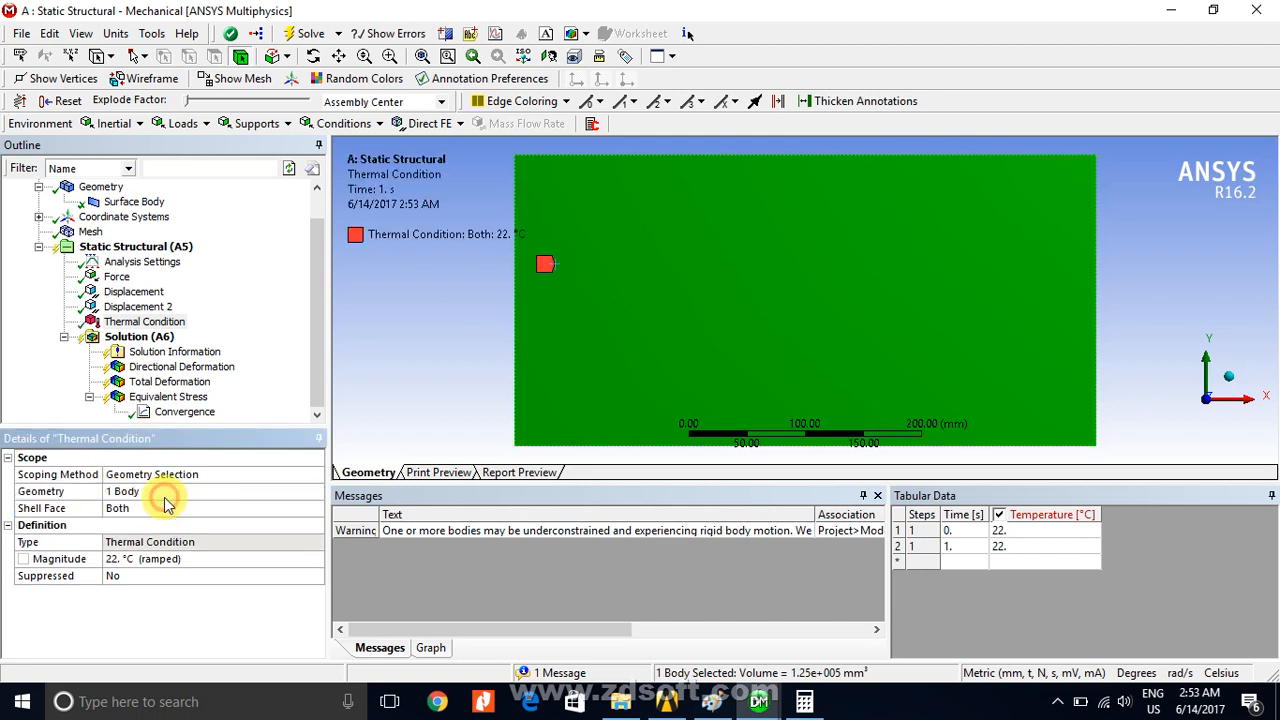
click(114, 559)
text(200)
key(Return)
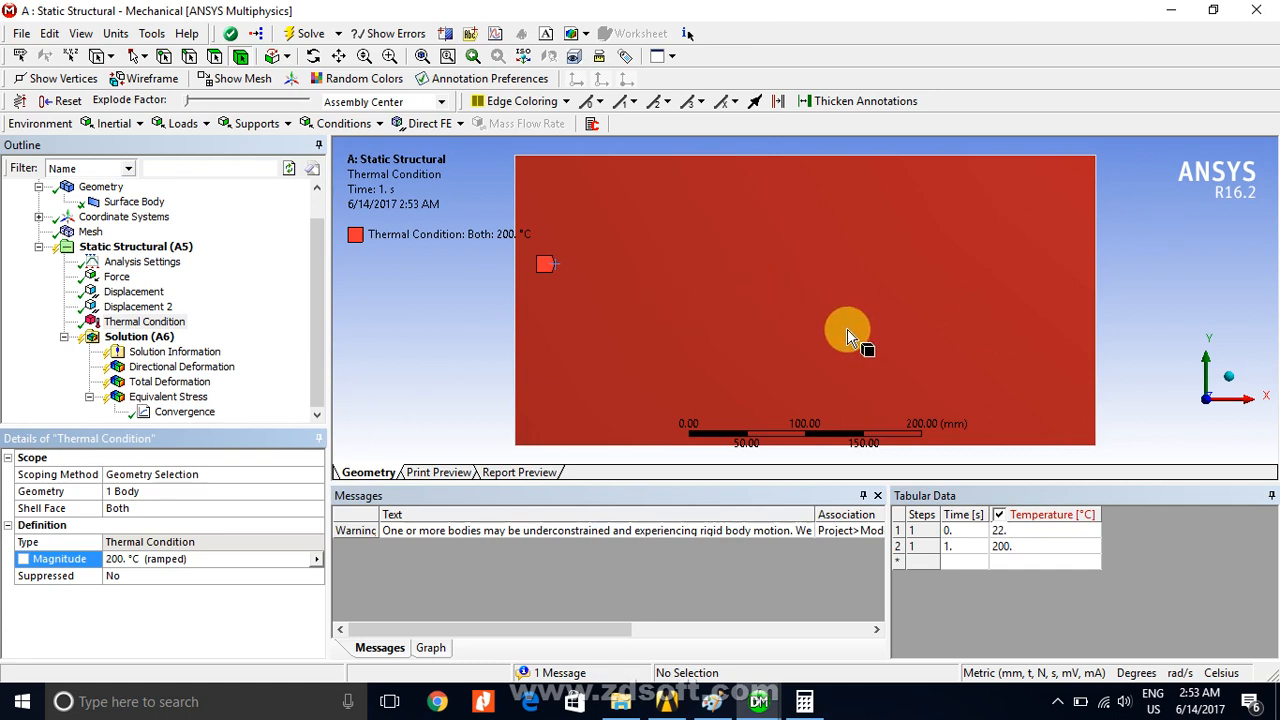
- Delete the Displacement 2 support from the Static Structural analysis
click(142, 307)
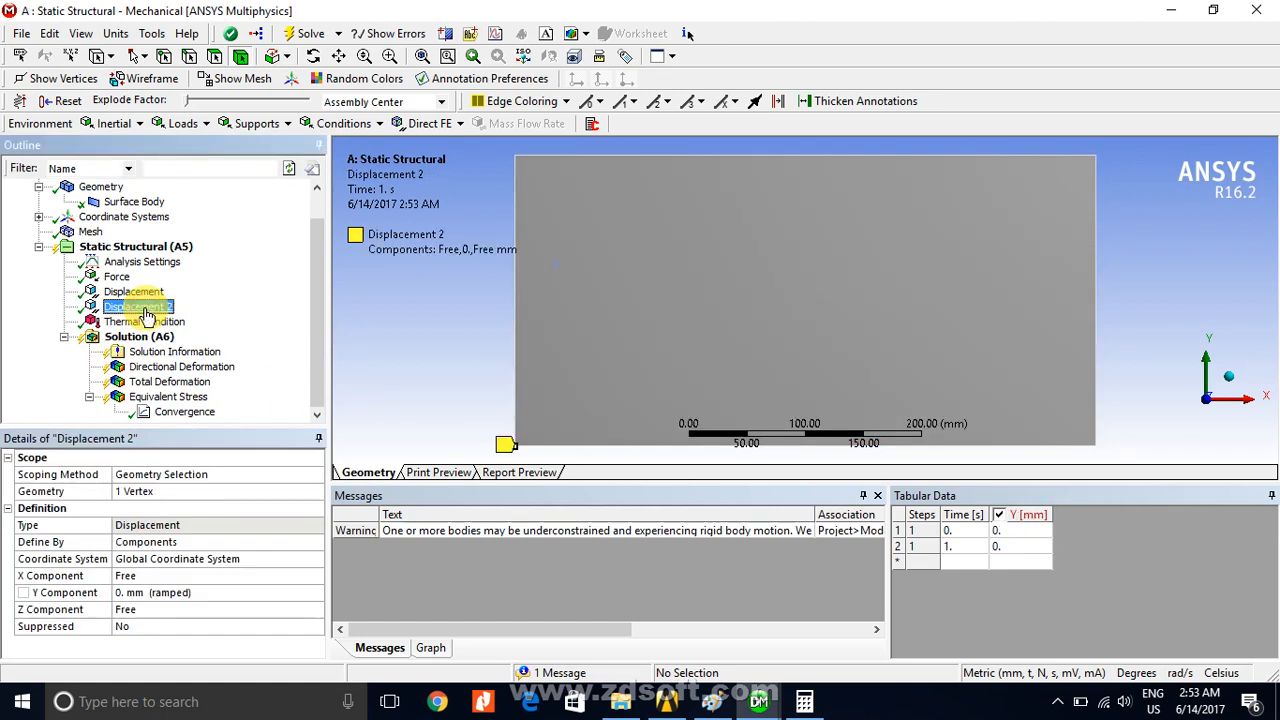
right_click(146, 309)
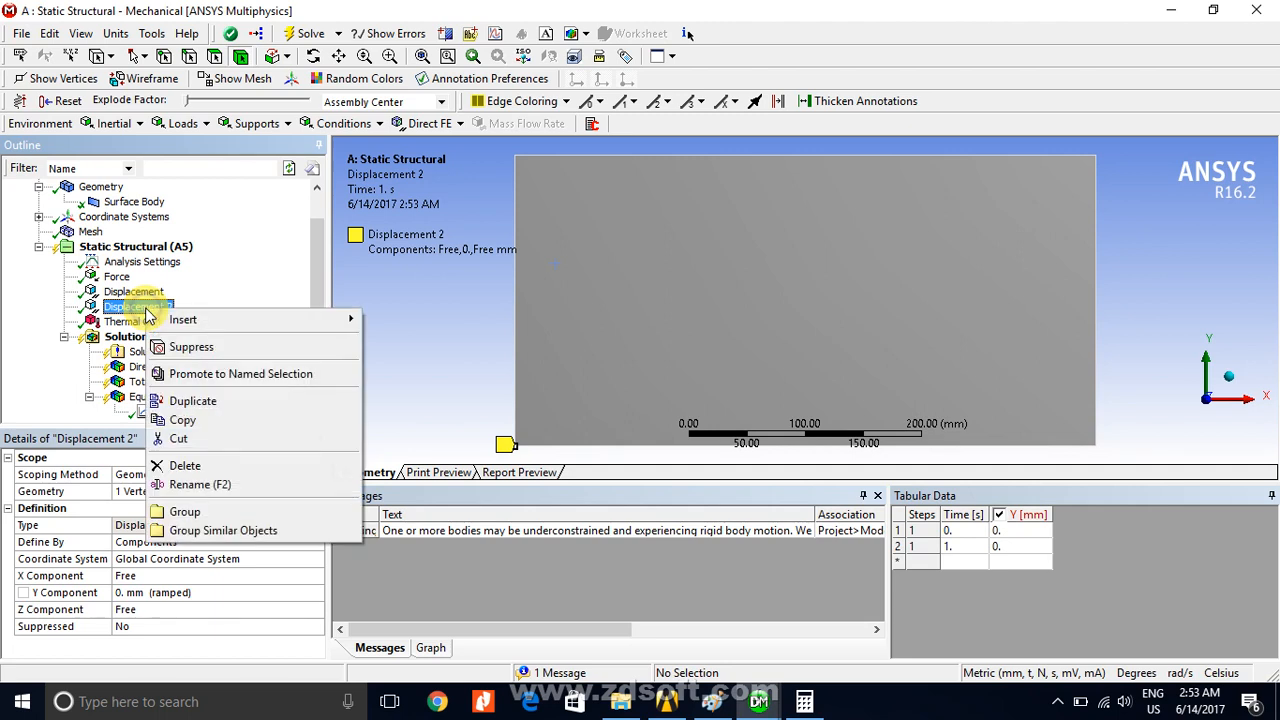
click(233, 463)
click(592, 415)
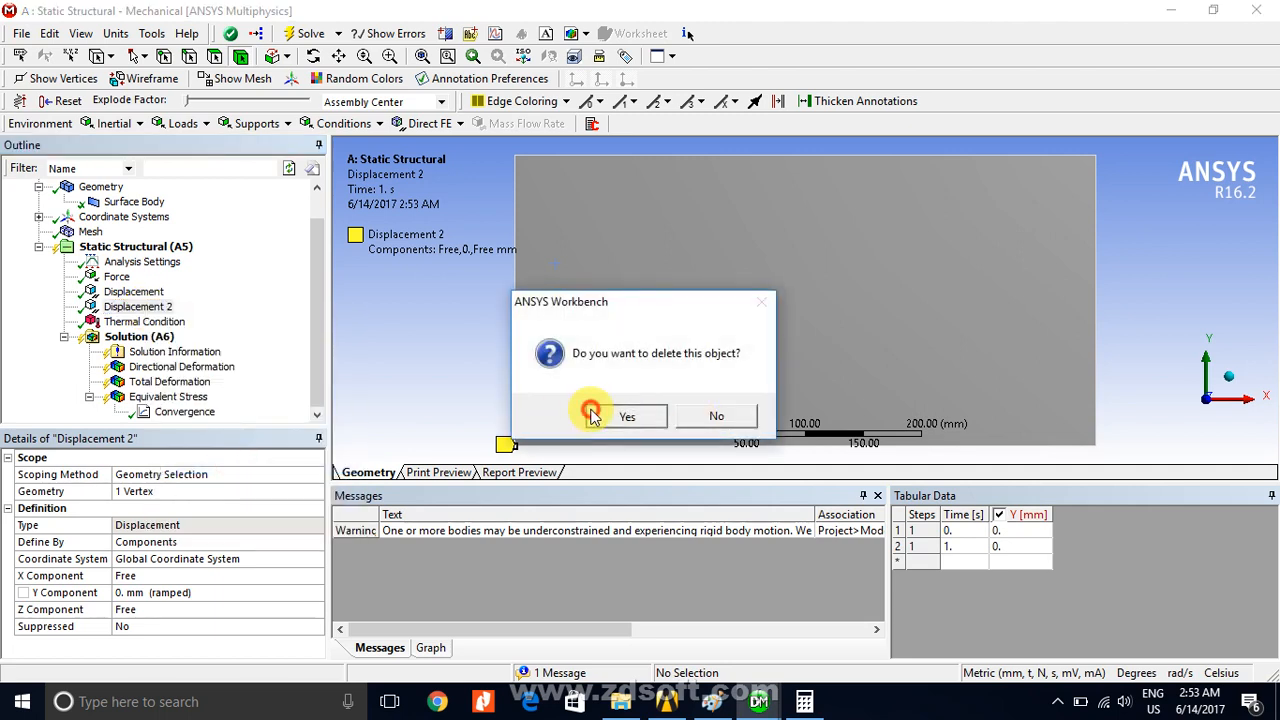
- Delete the Force load from the Static Structural analysis
click(118, 292)
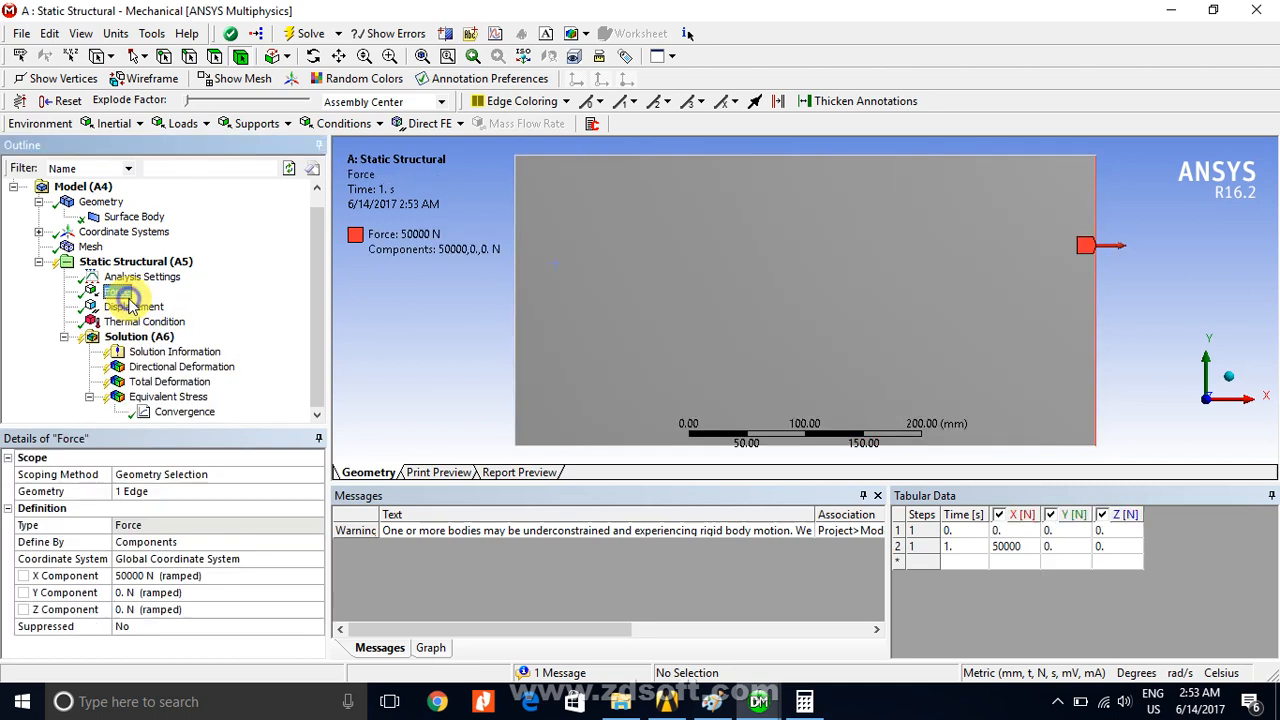
right_click(125, 294)
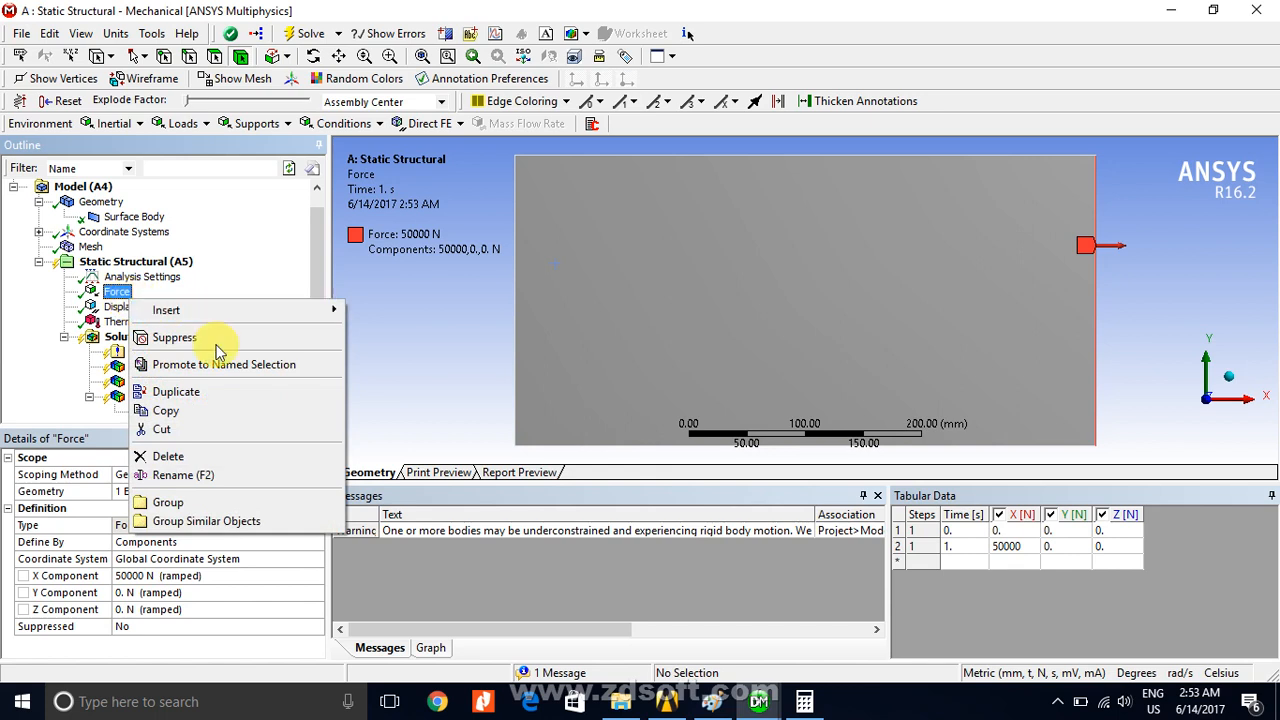
click(172, 457)
click(627, 417)
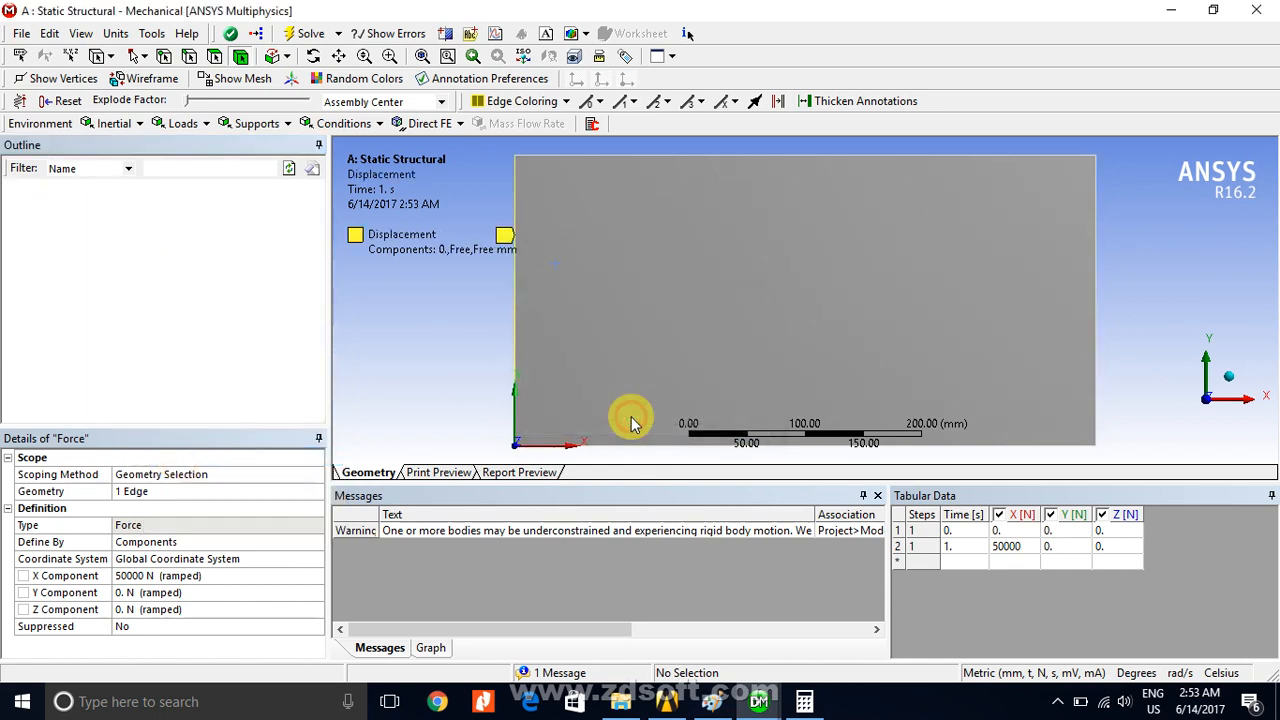
- Delete the Convergence object from the Equivalent Stress result
click(123, 310)
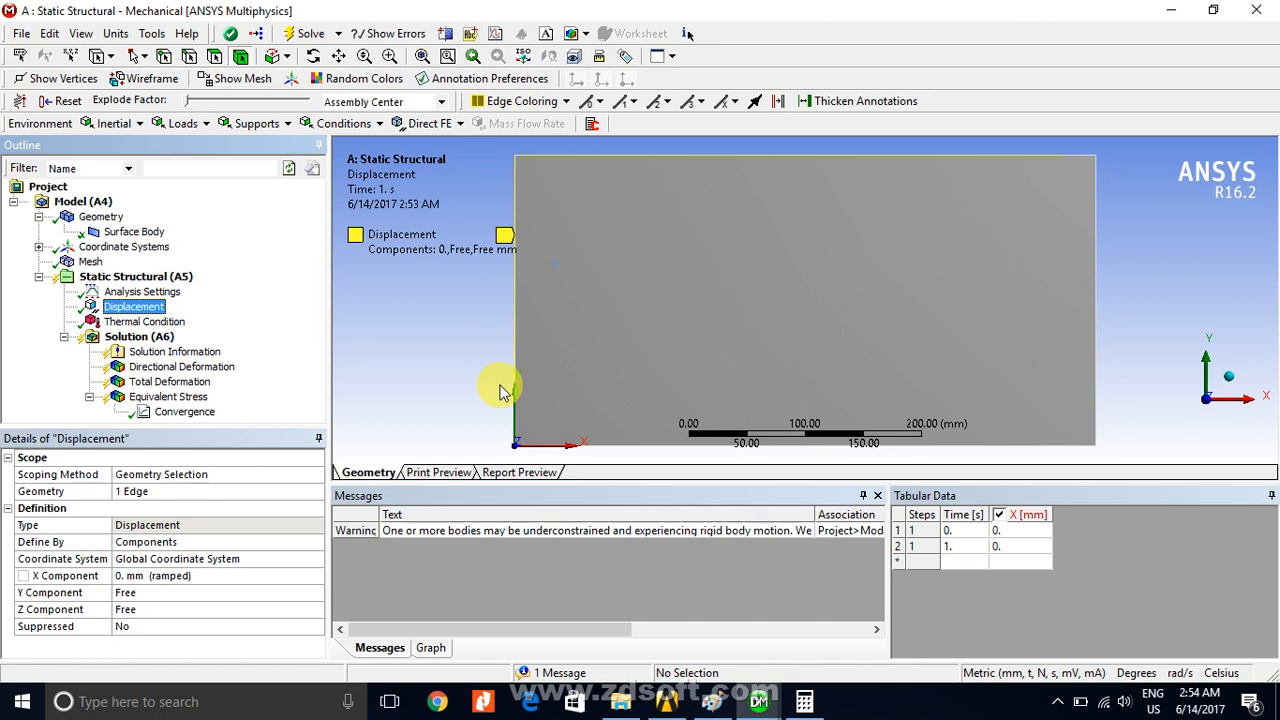
click(190, 413)
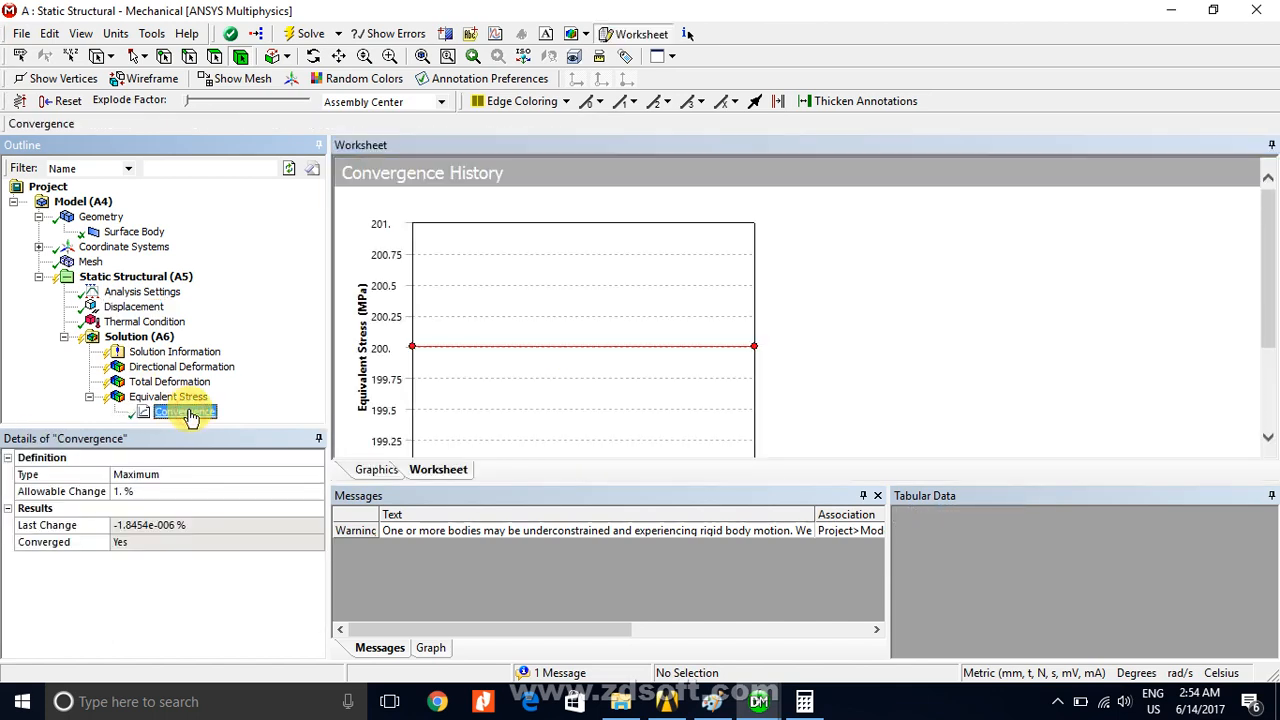
right_click(188, 413)
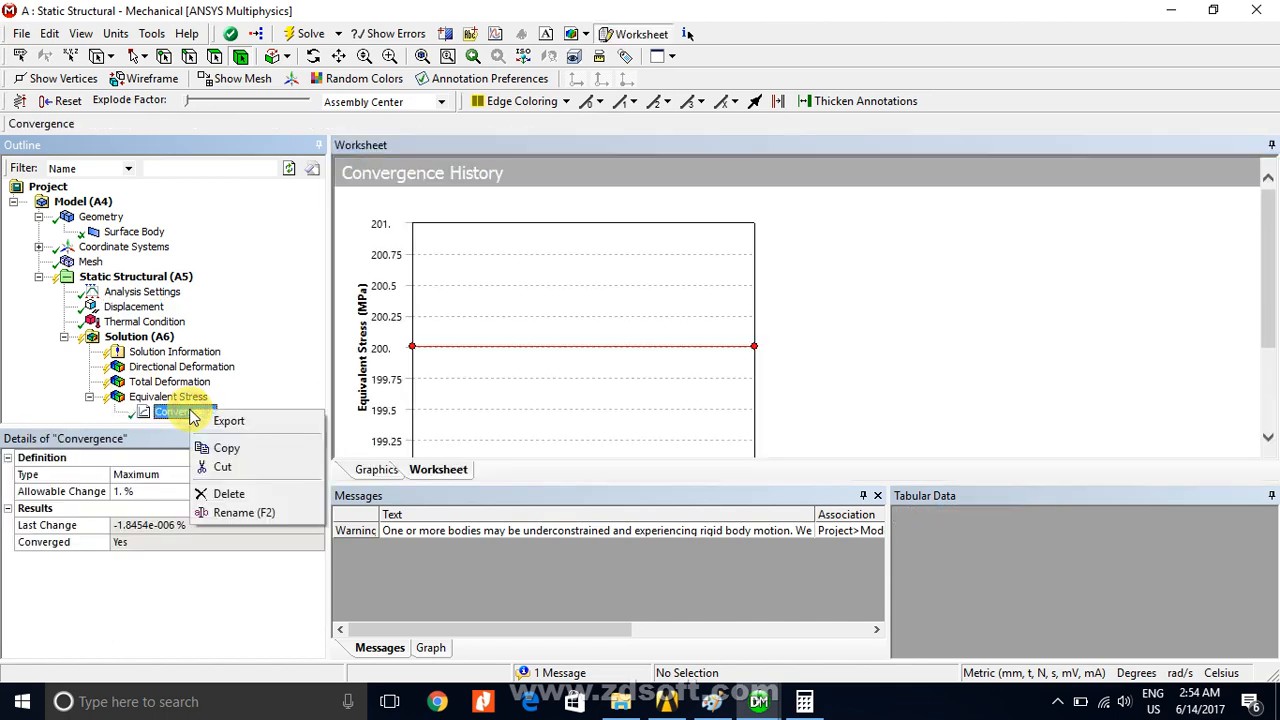
click(262, 495)
click(607, 415)
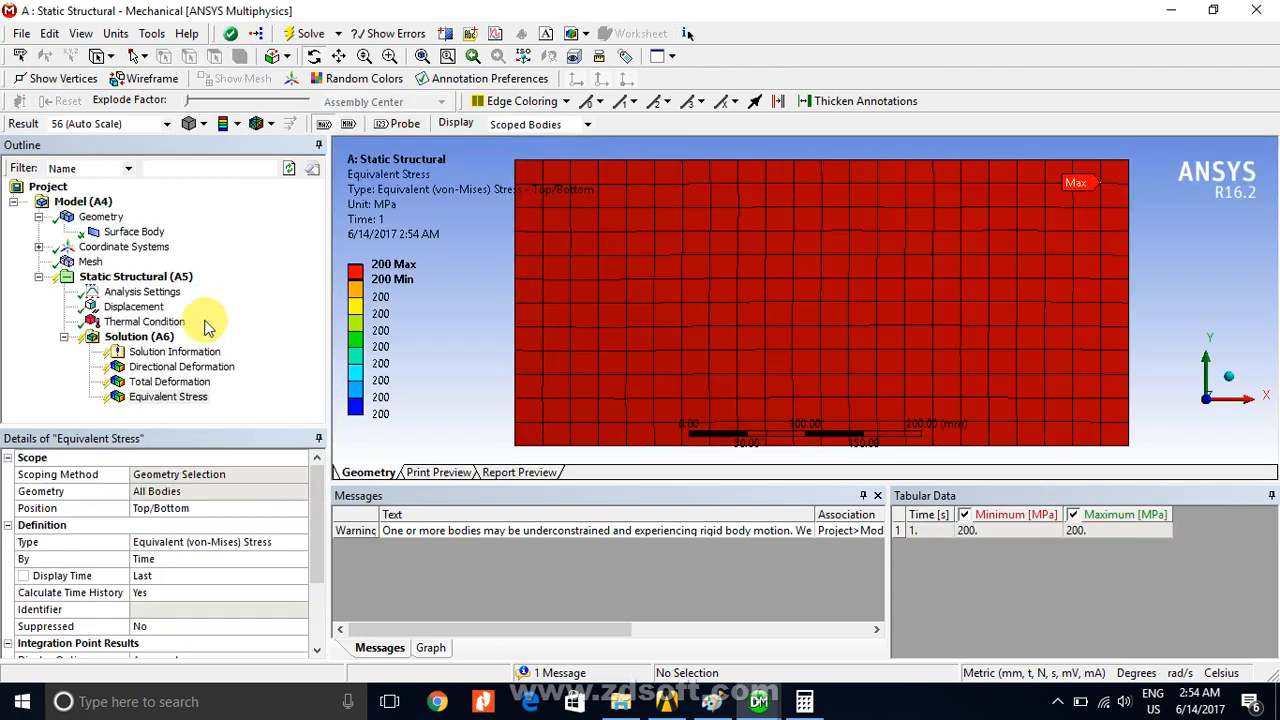
- Set the Displacement support's Y and Z components to 0 mm and solve the analysis
click(142, 291)
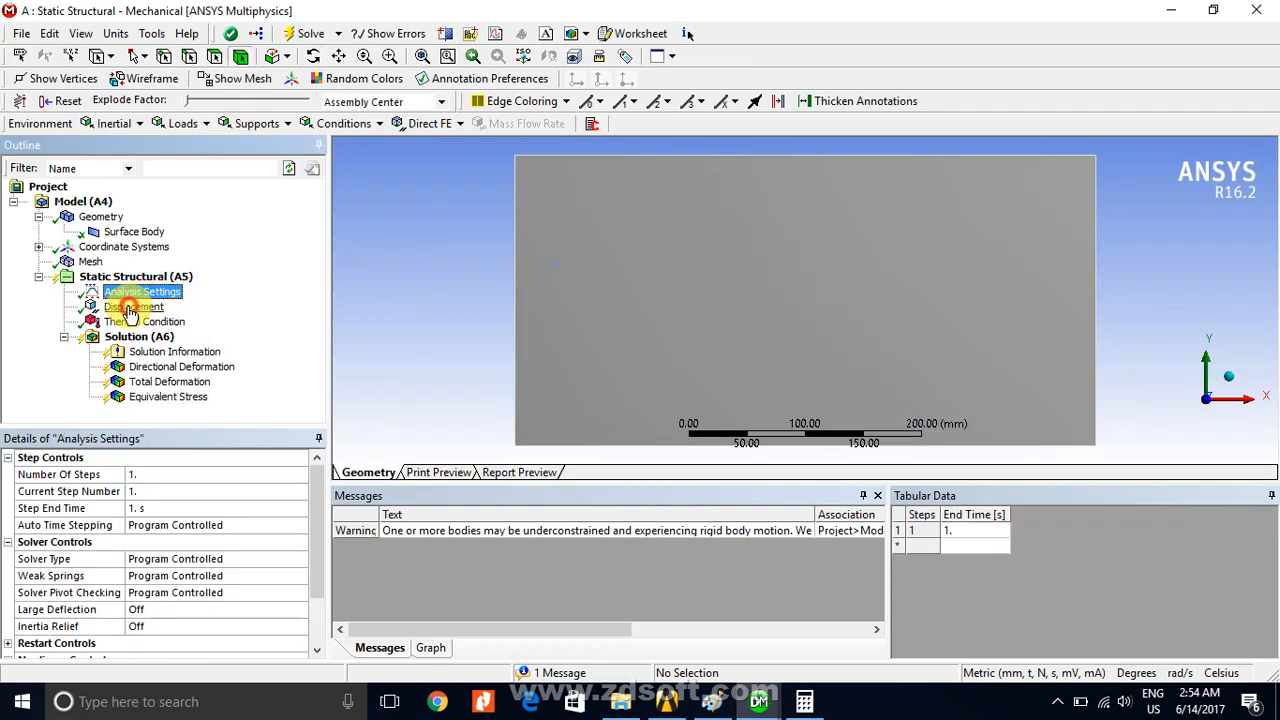
click(136, 307)
click(137, 594)
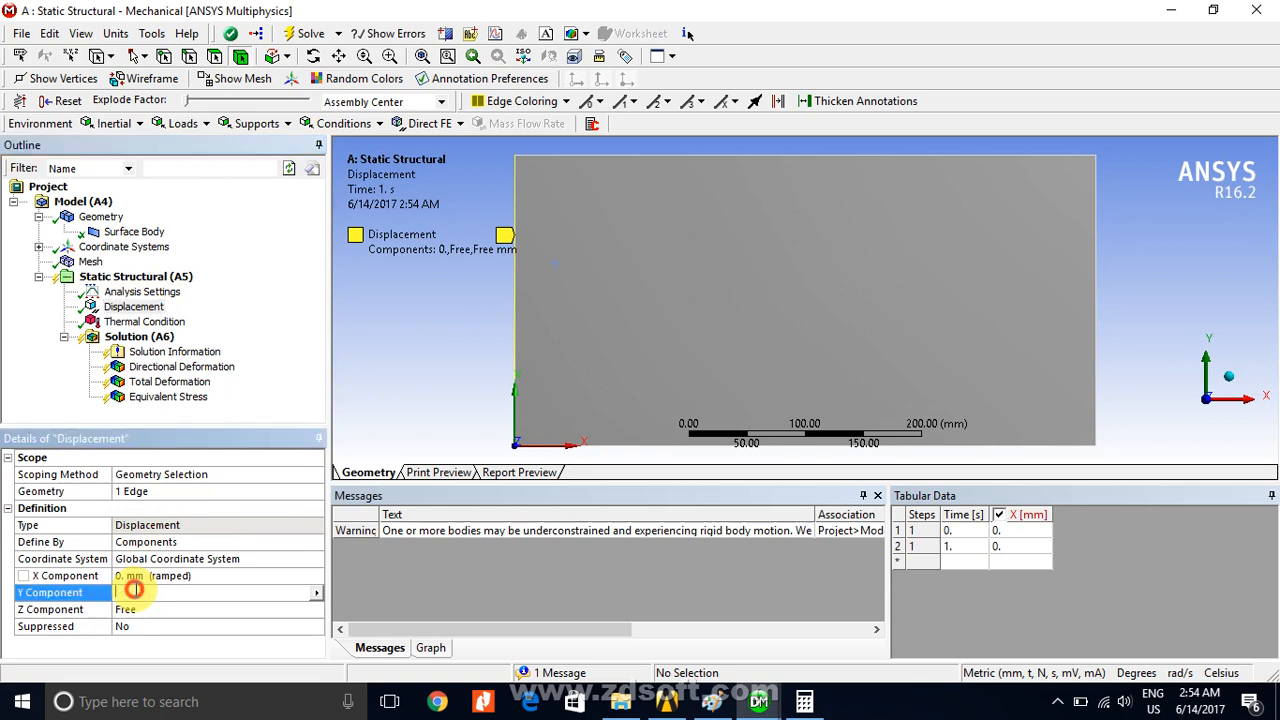
text(0)
key(Return)
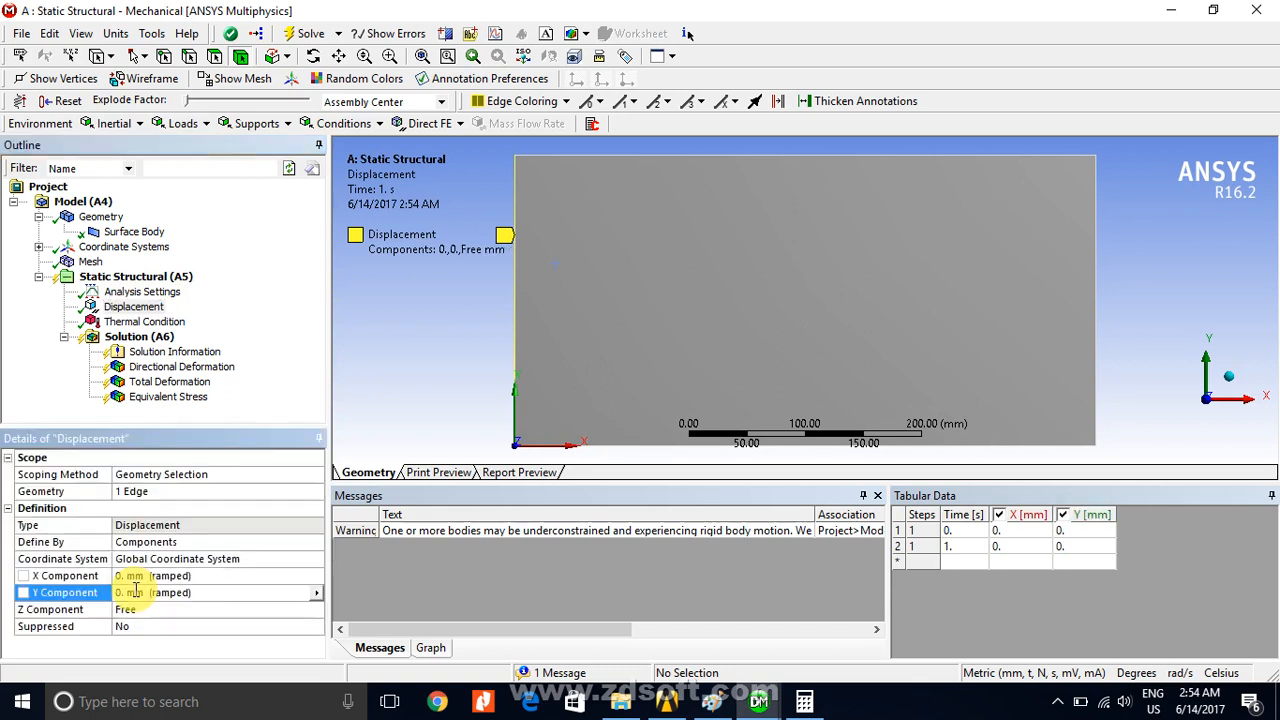
click(150, 611)
text(0)
key(Return)
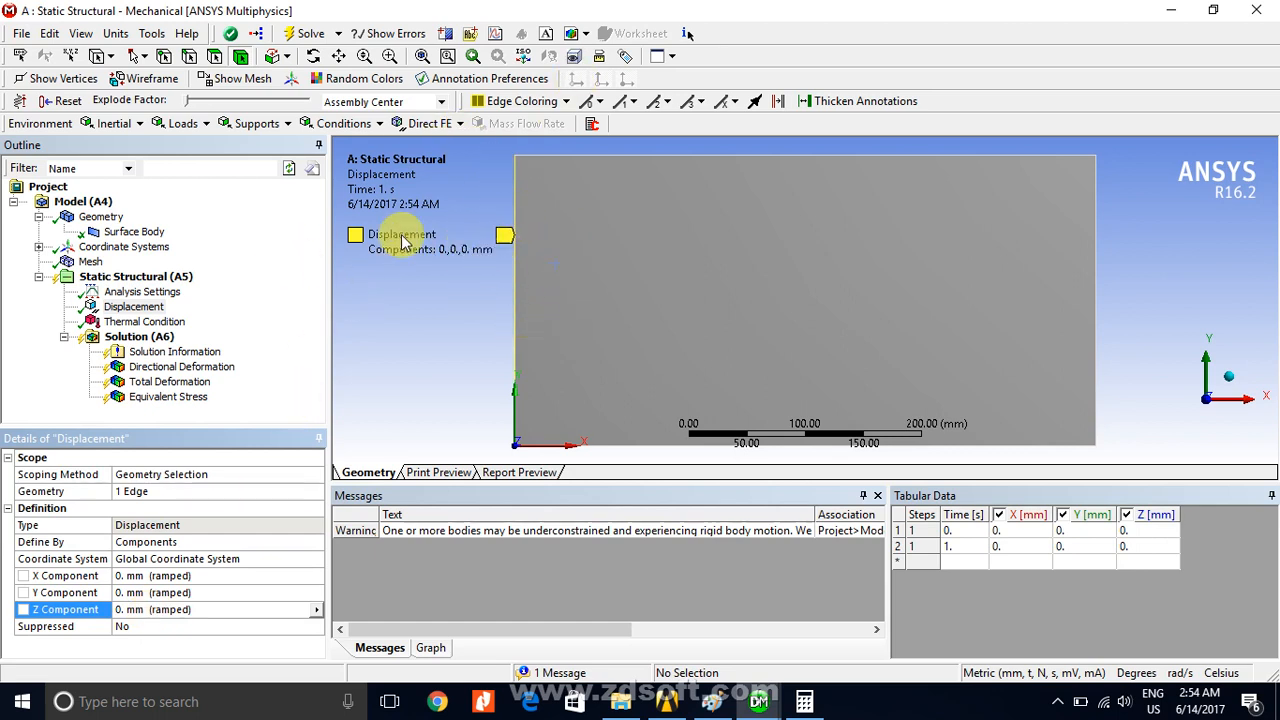
click(139, 337)
click(312, 33)
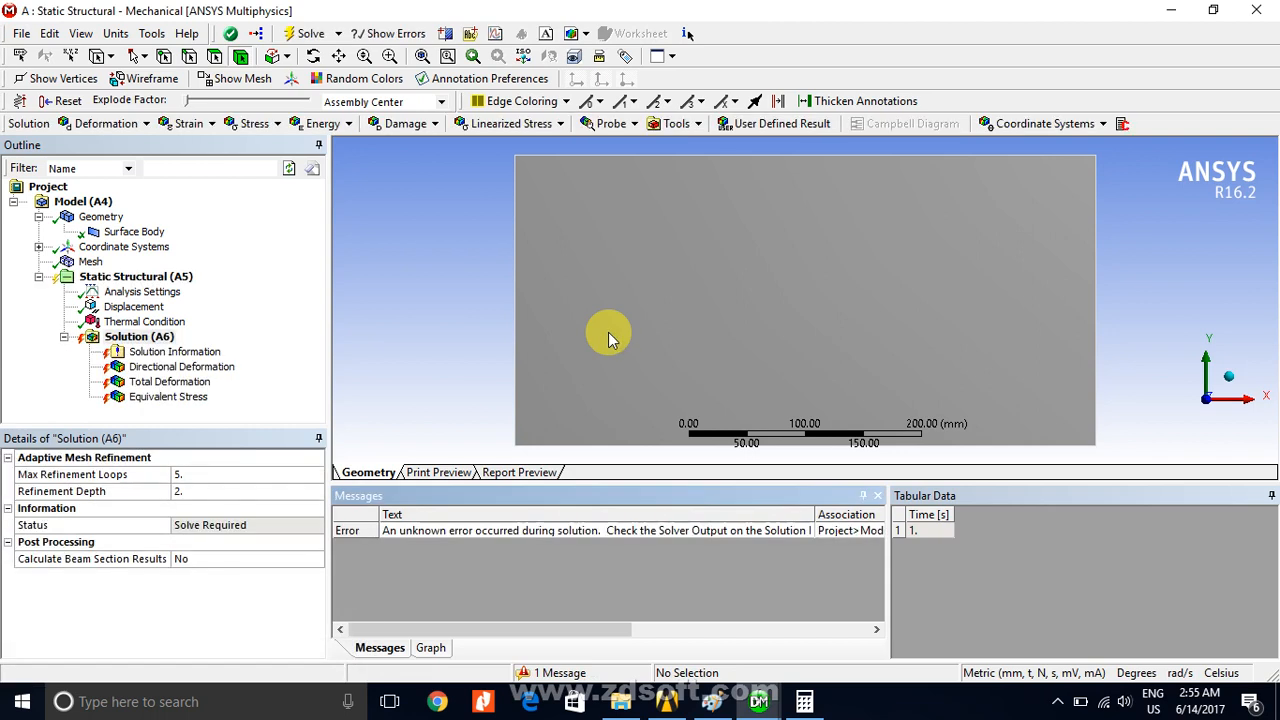
- Review the Thermal Condition load and suppress the Displacement support
click(157, 323)
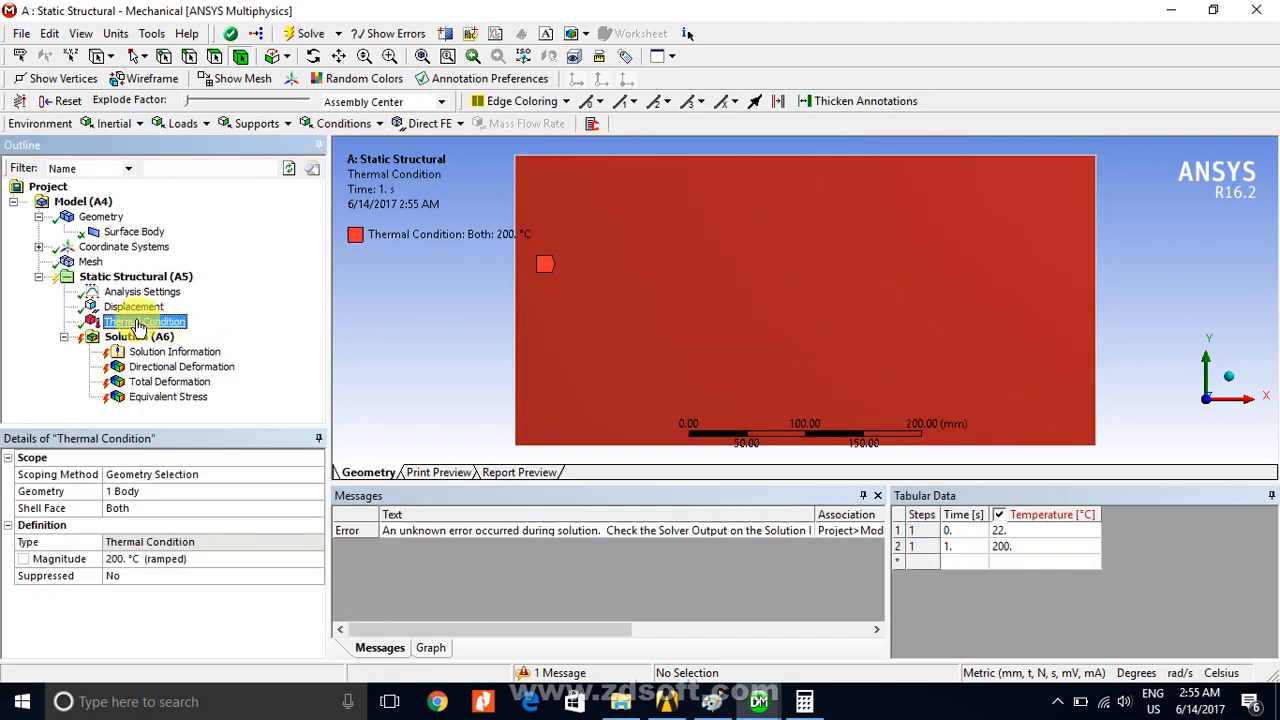
click(133, 307)
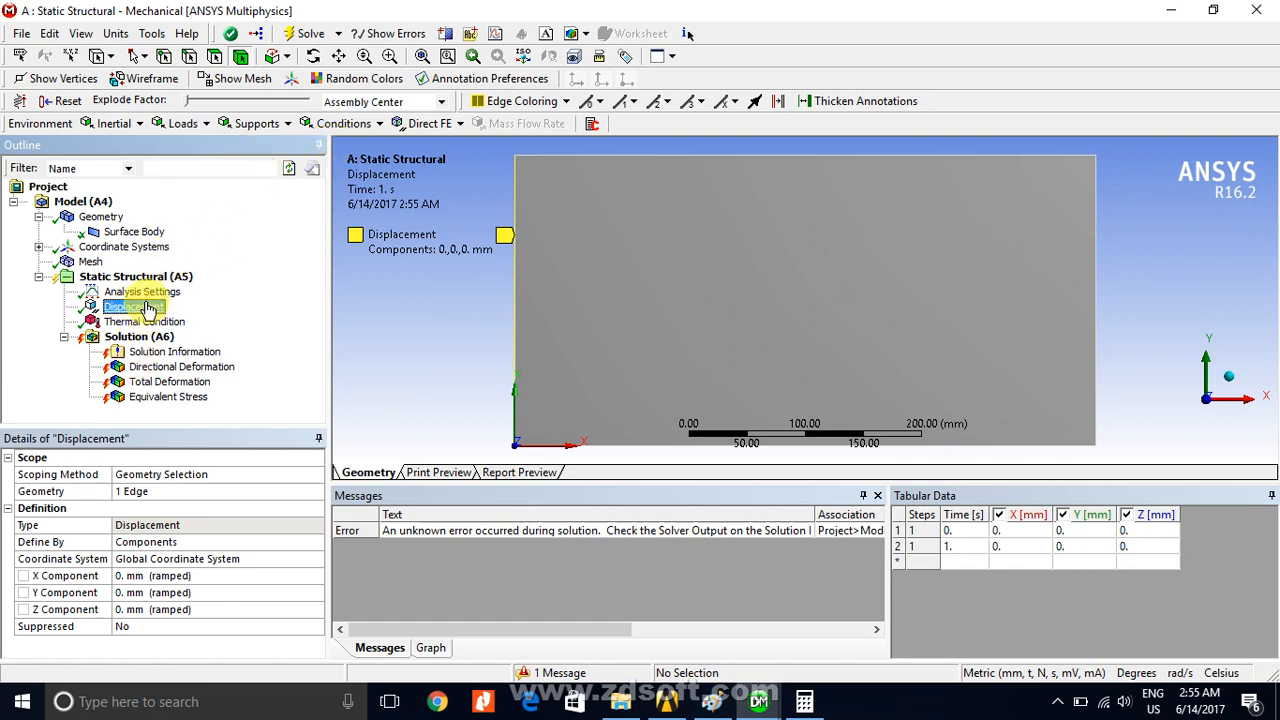
right_click(146, 314)
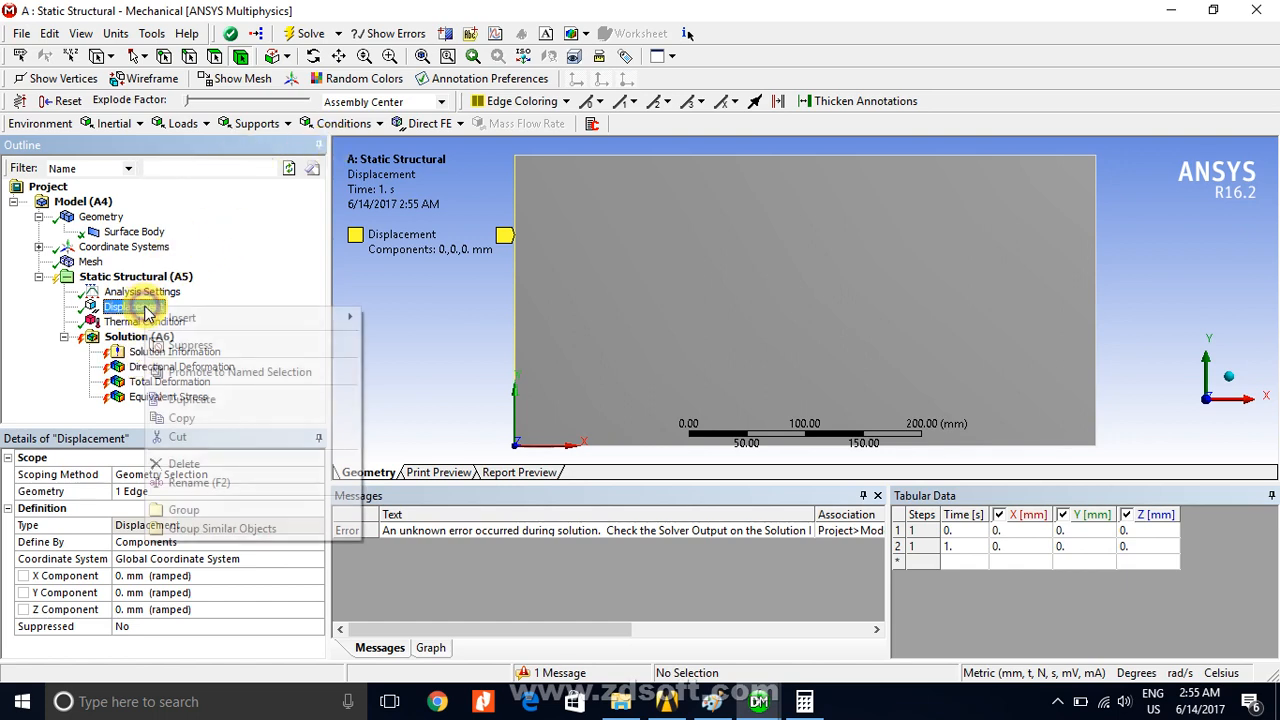
click(249, 356)
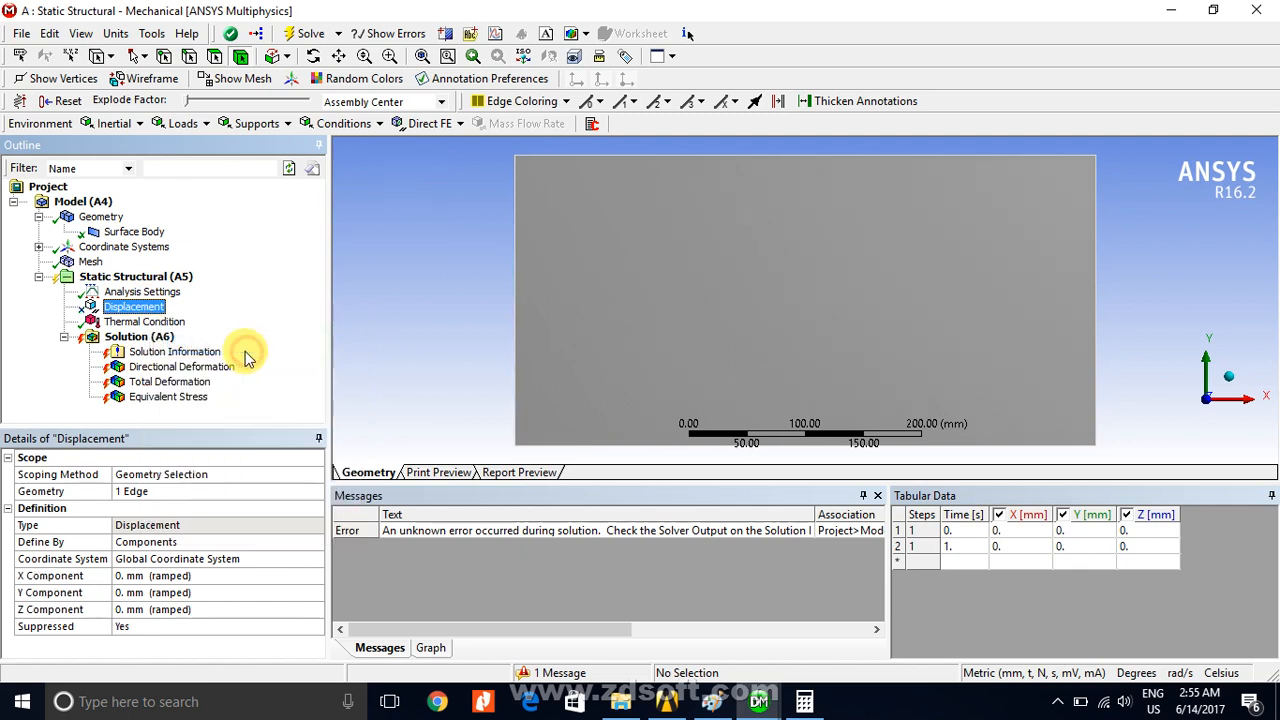
- Add a Fixed Support to the plate's left vertical edge
click(256, 125)
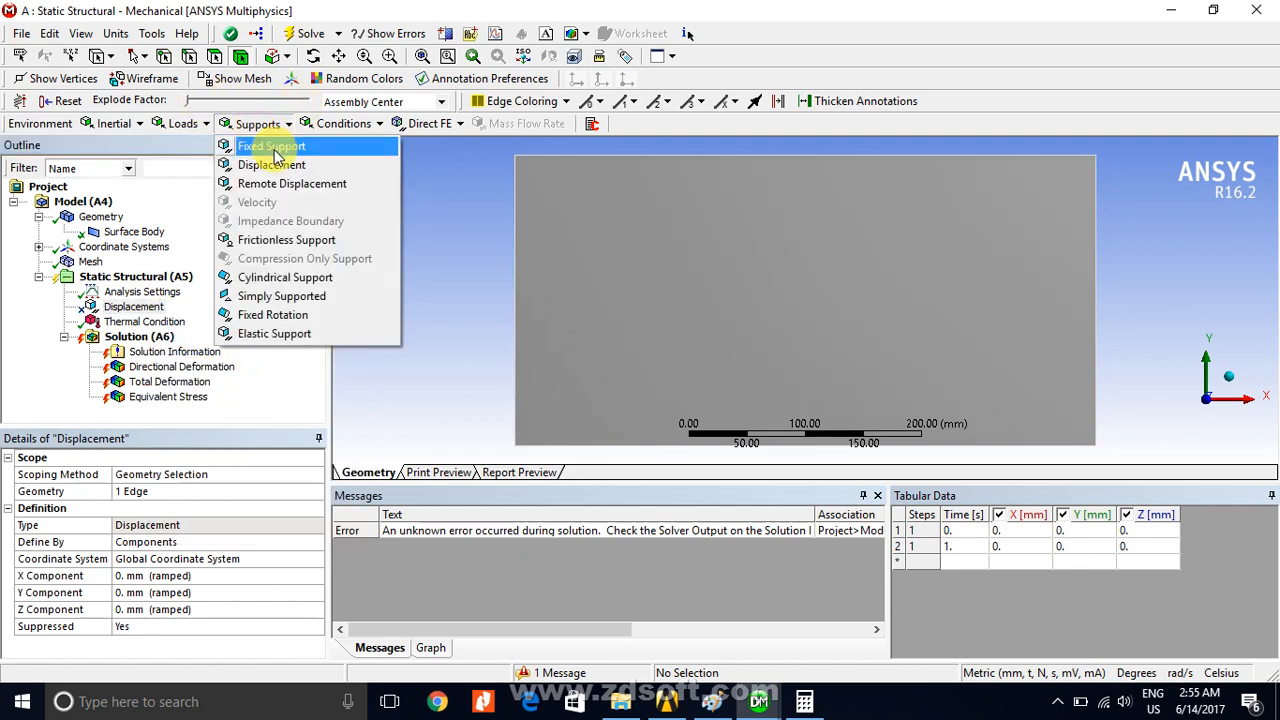
click(256, 147)
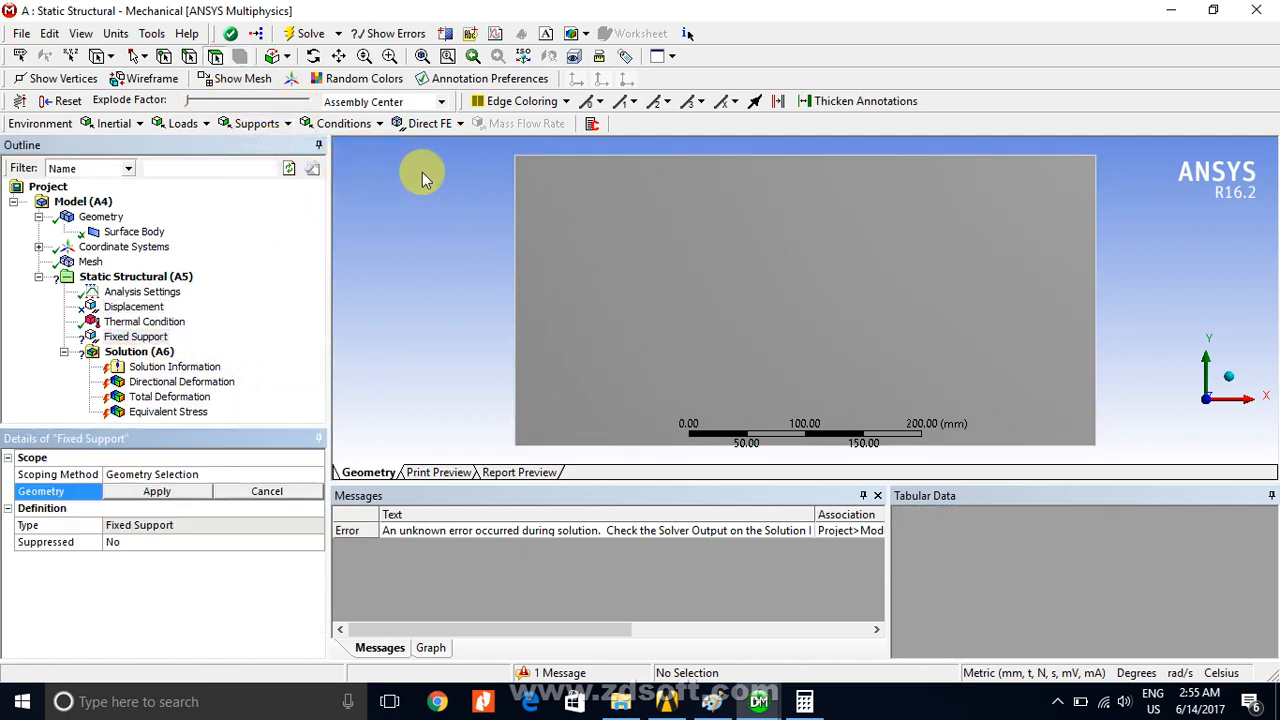
click(189, 55)
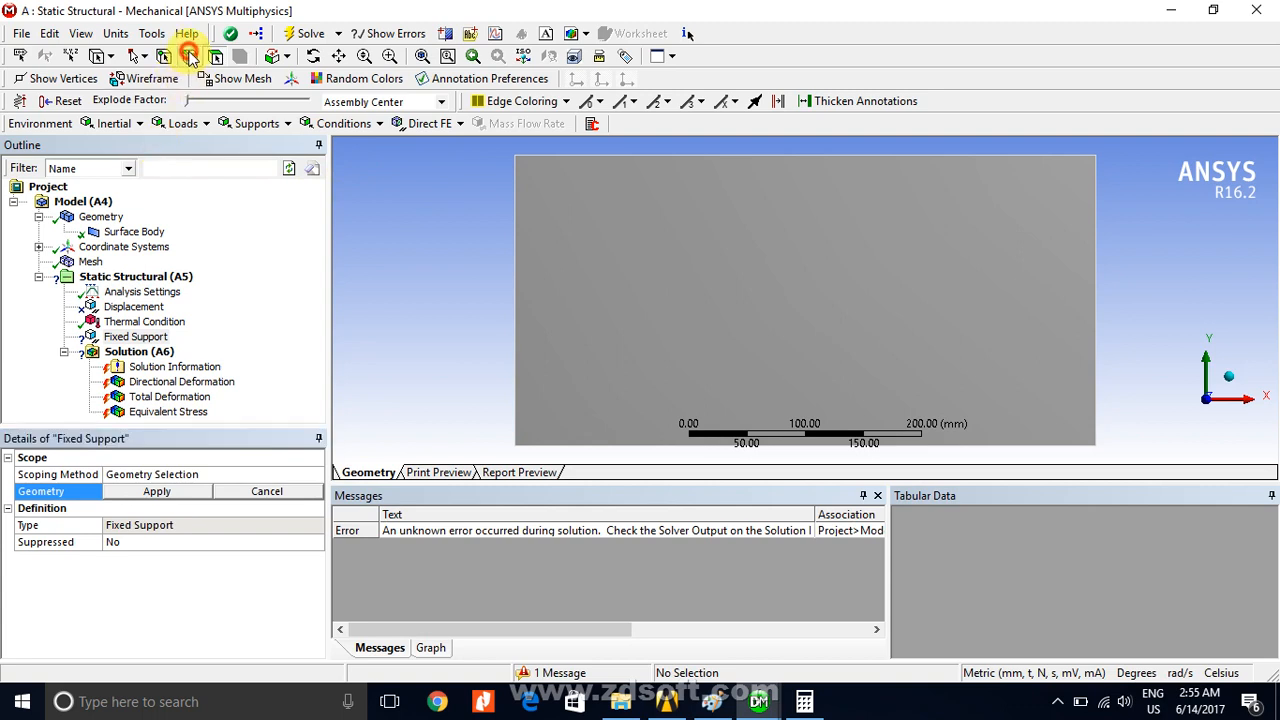
click(513, 252)
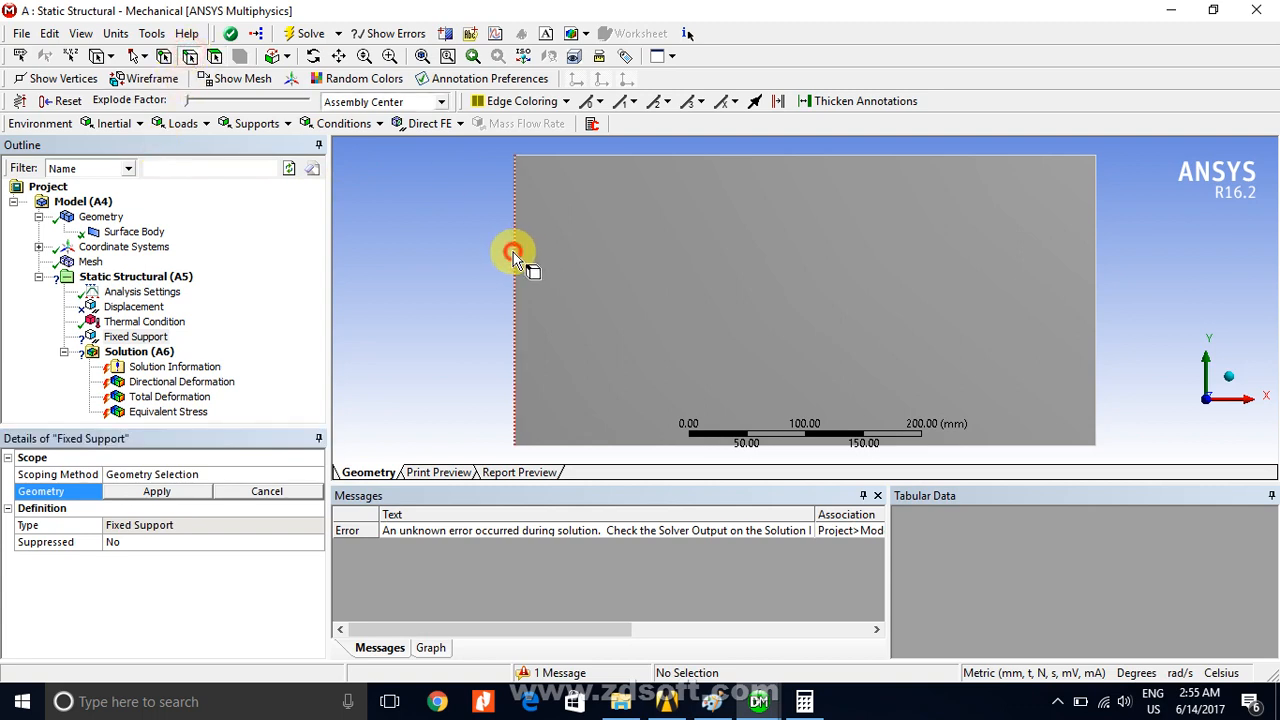
click(140, 494)
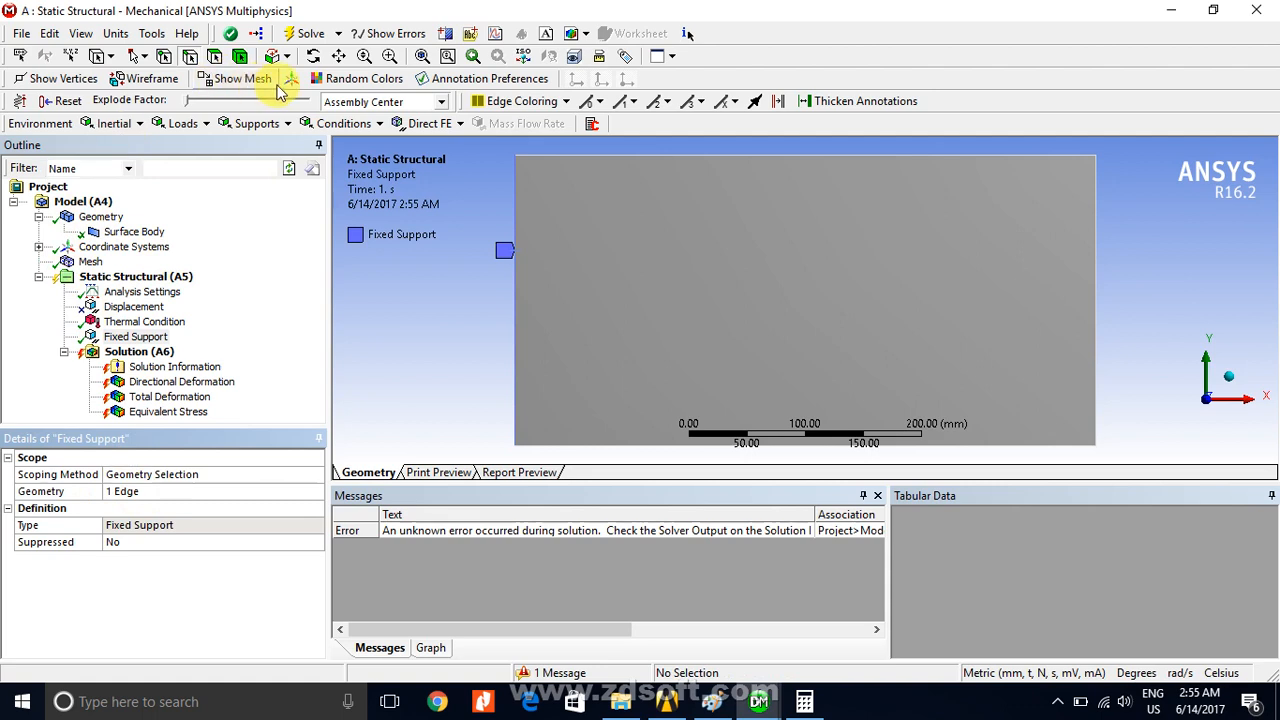
- Solve the analysis with the fixed support, and display and animate the Equivalent Stress result
click(314, 33)
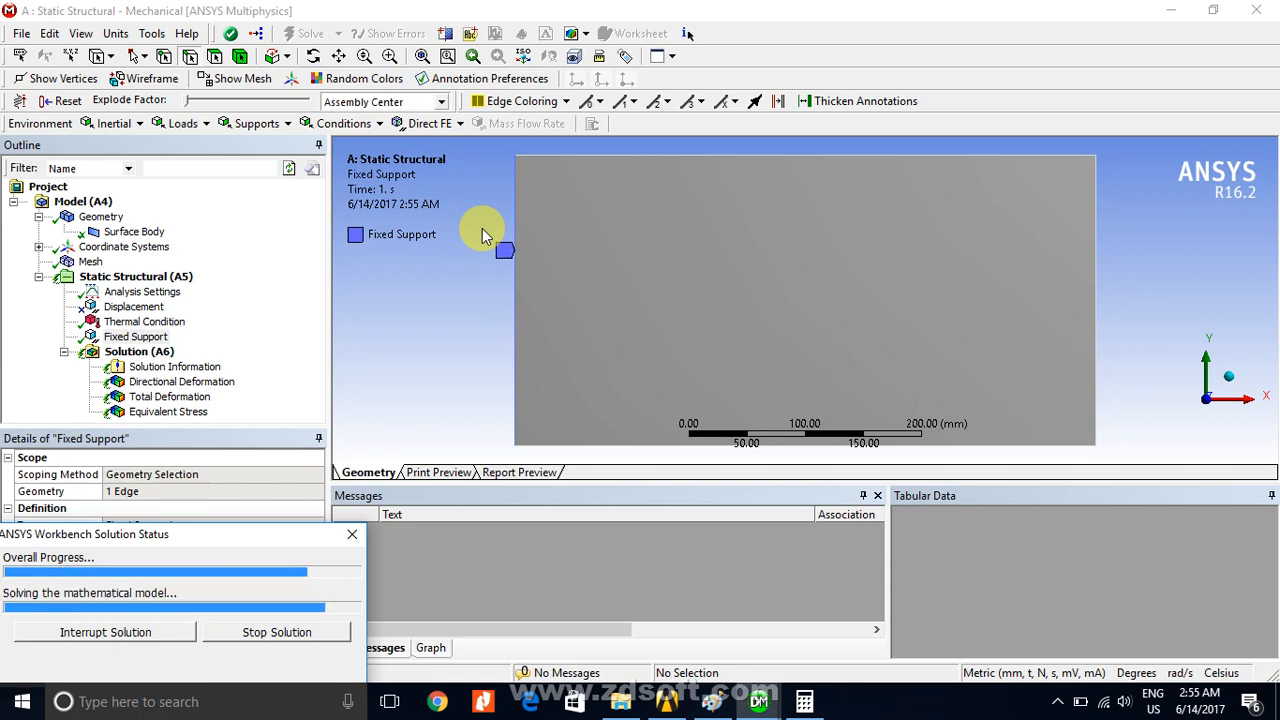
click(165, 412)
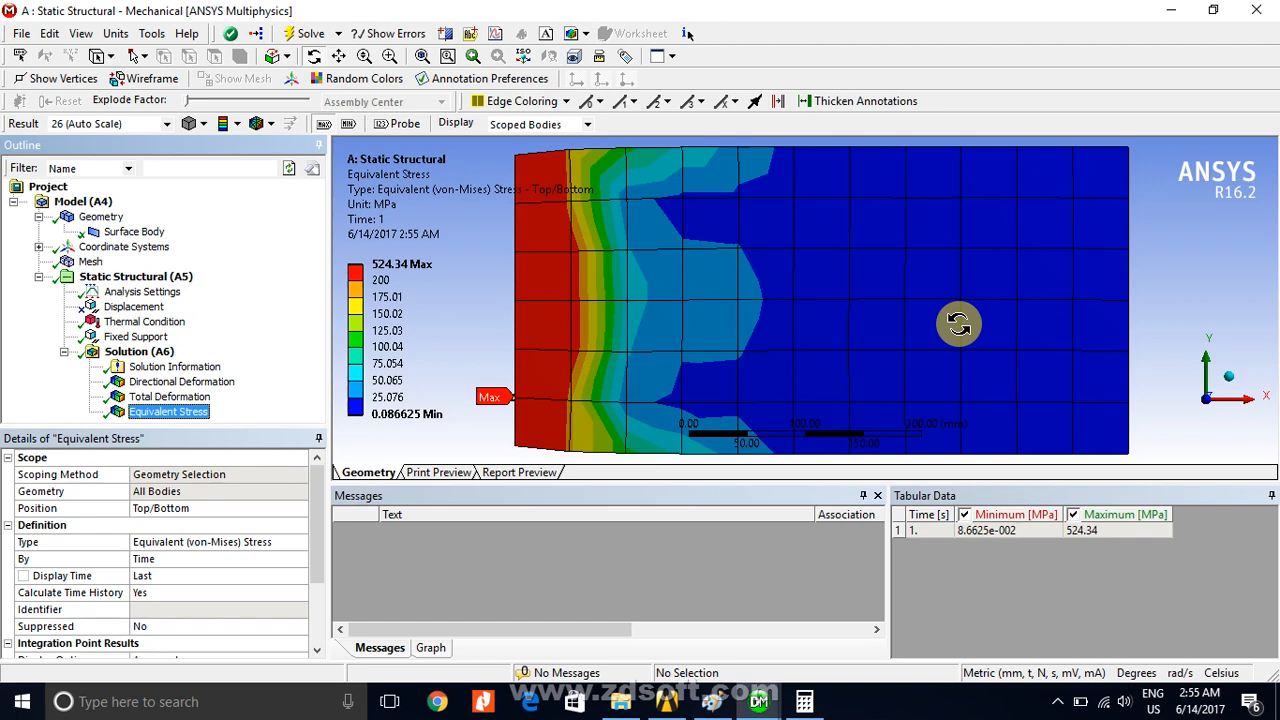
click(430, 647)
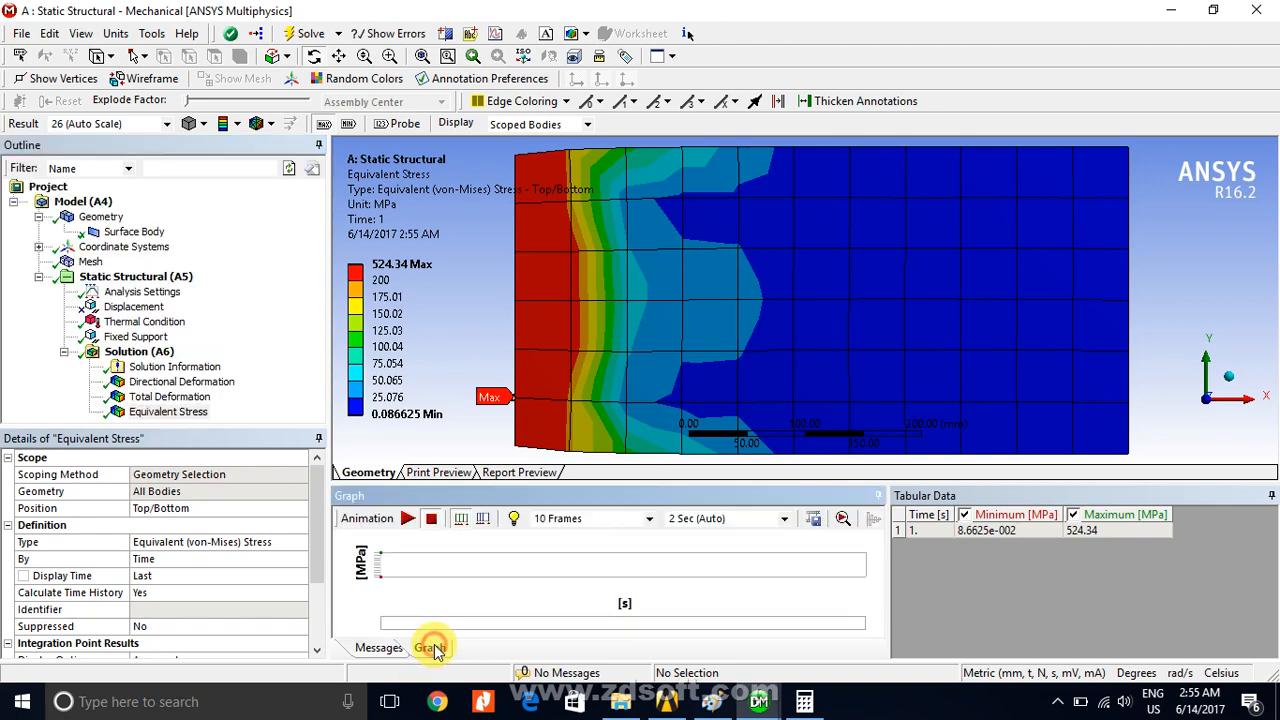
click(407, 518)
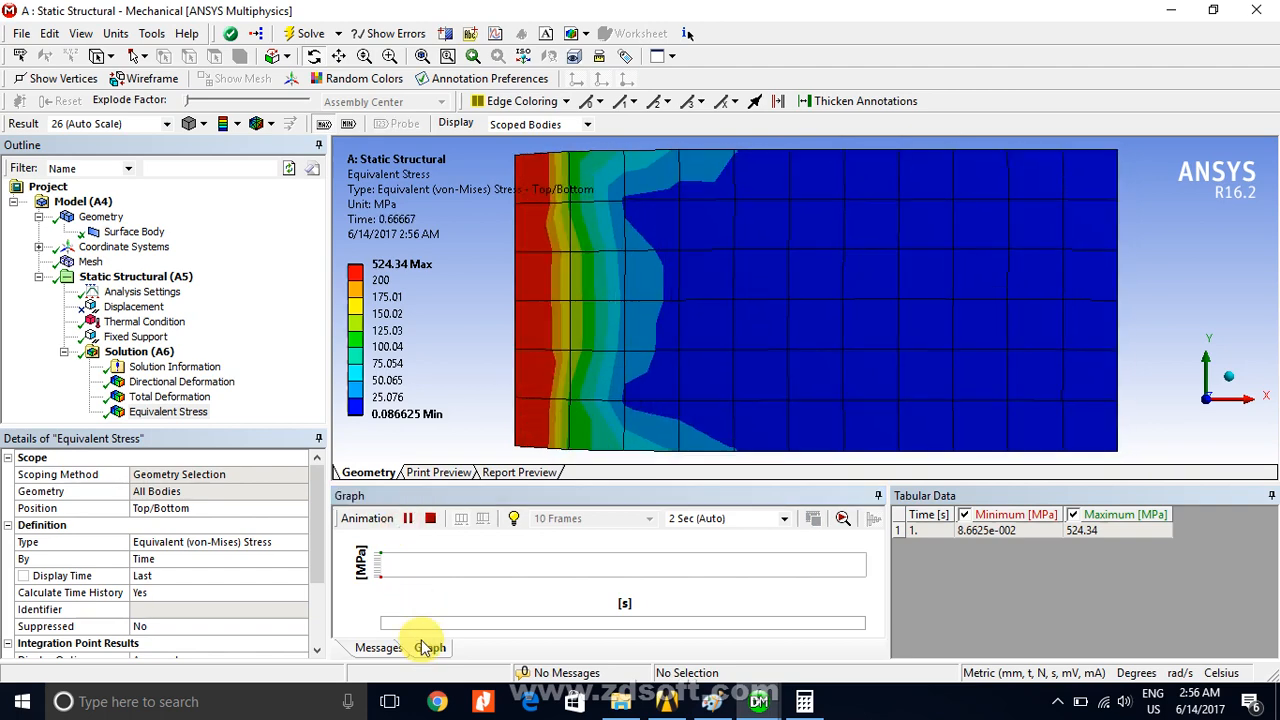
click(379, 647)
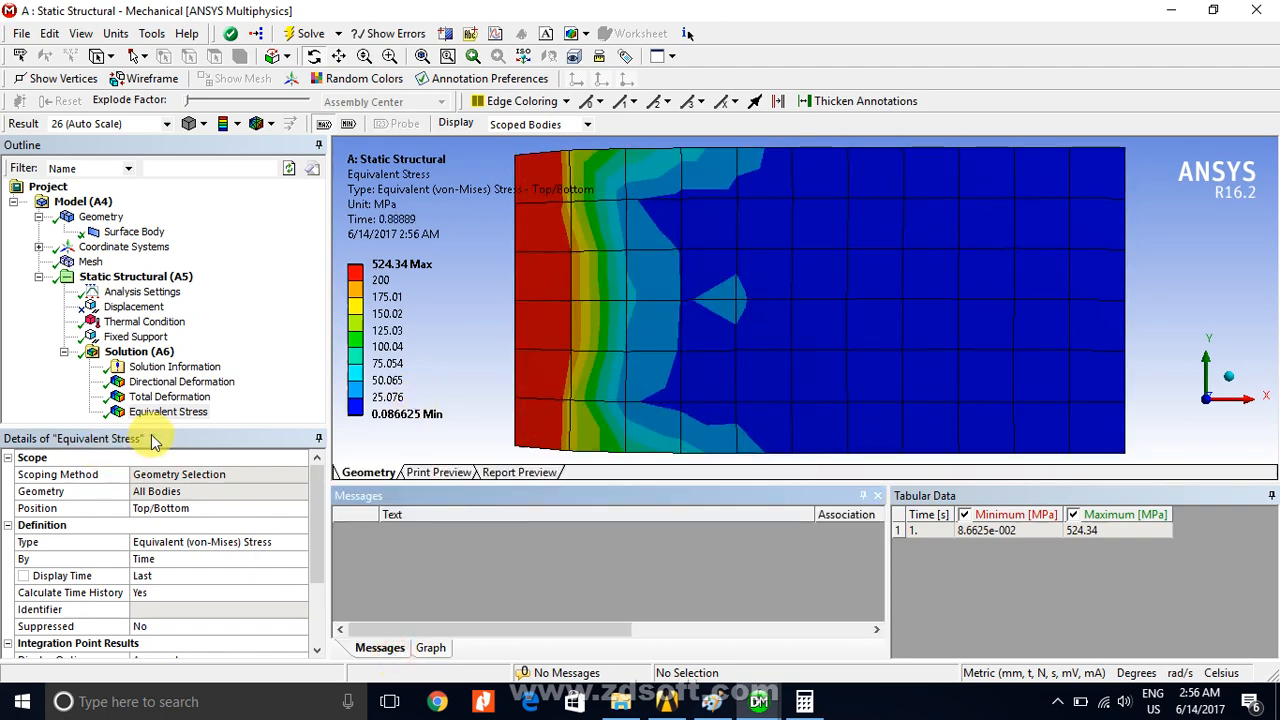
click(170, 397)
click(172, 412)
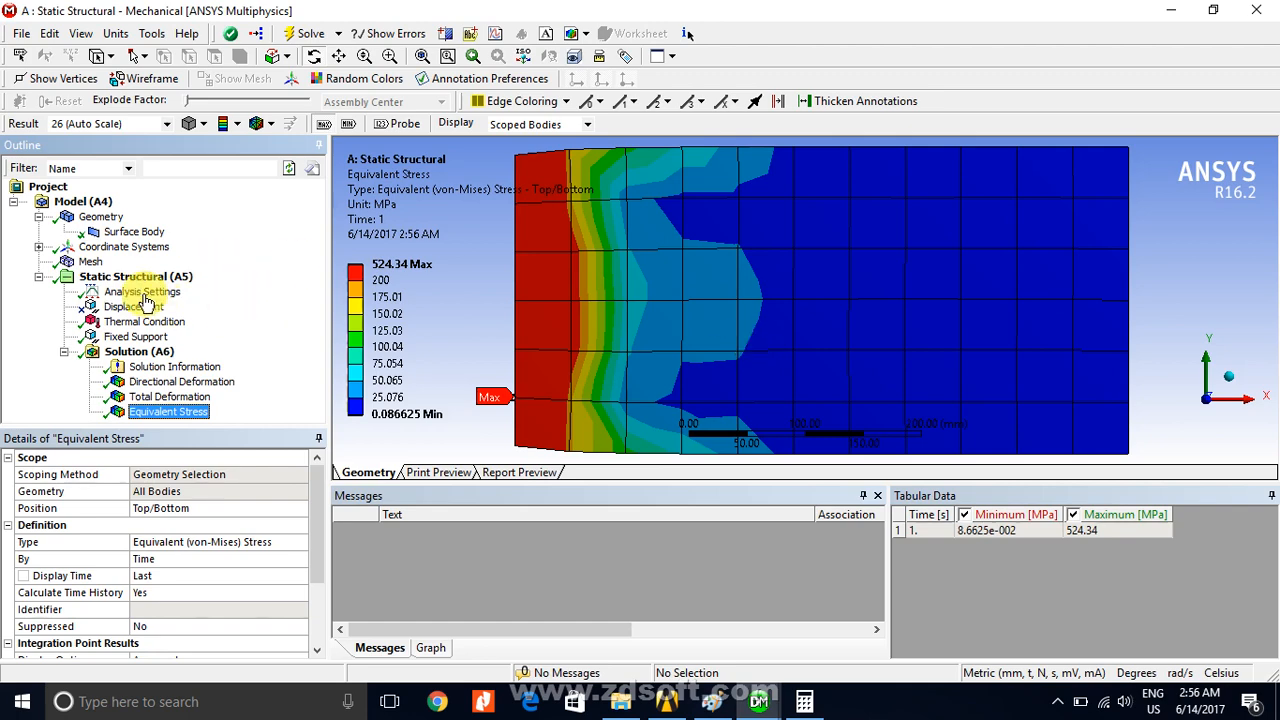
- Check the Thermal Condition's temperature settings and the environment temperature of the Static Structural analysis
click(140, 322)
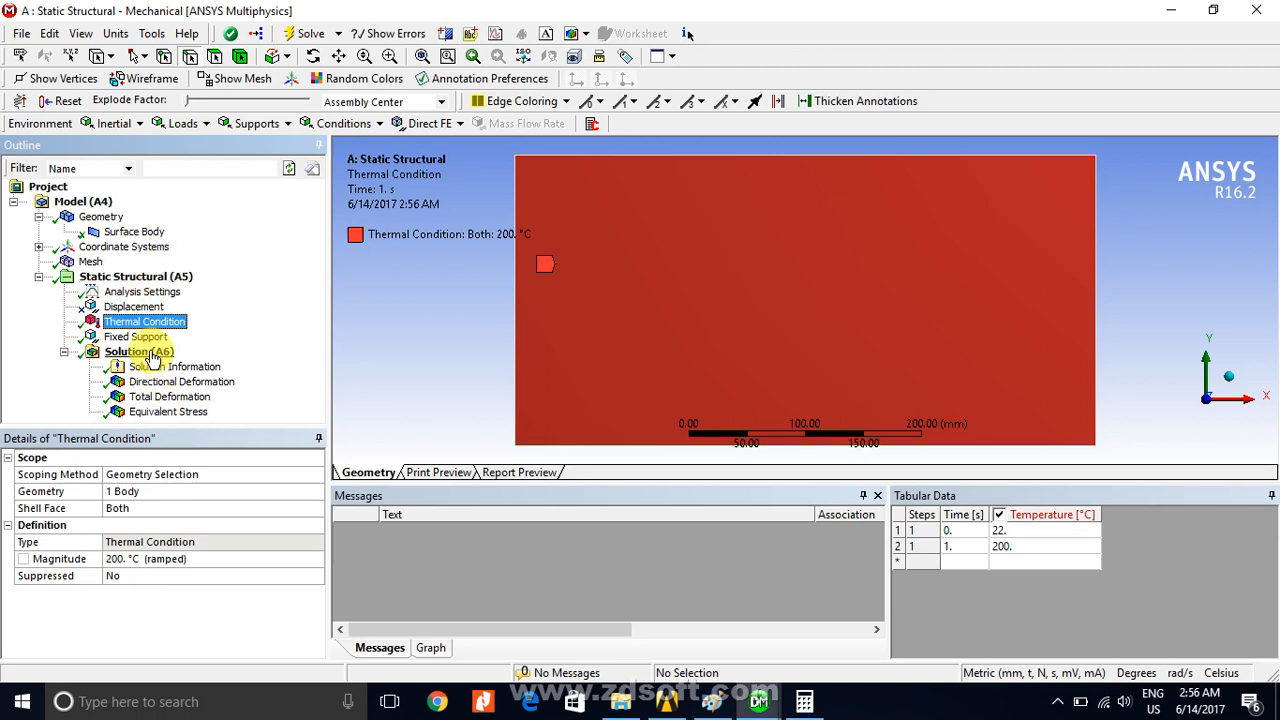
click(100, 277)
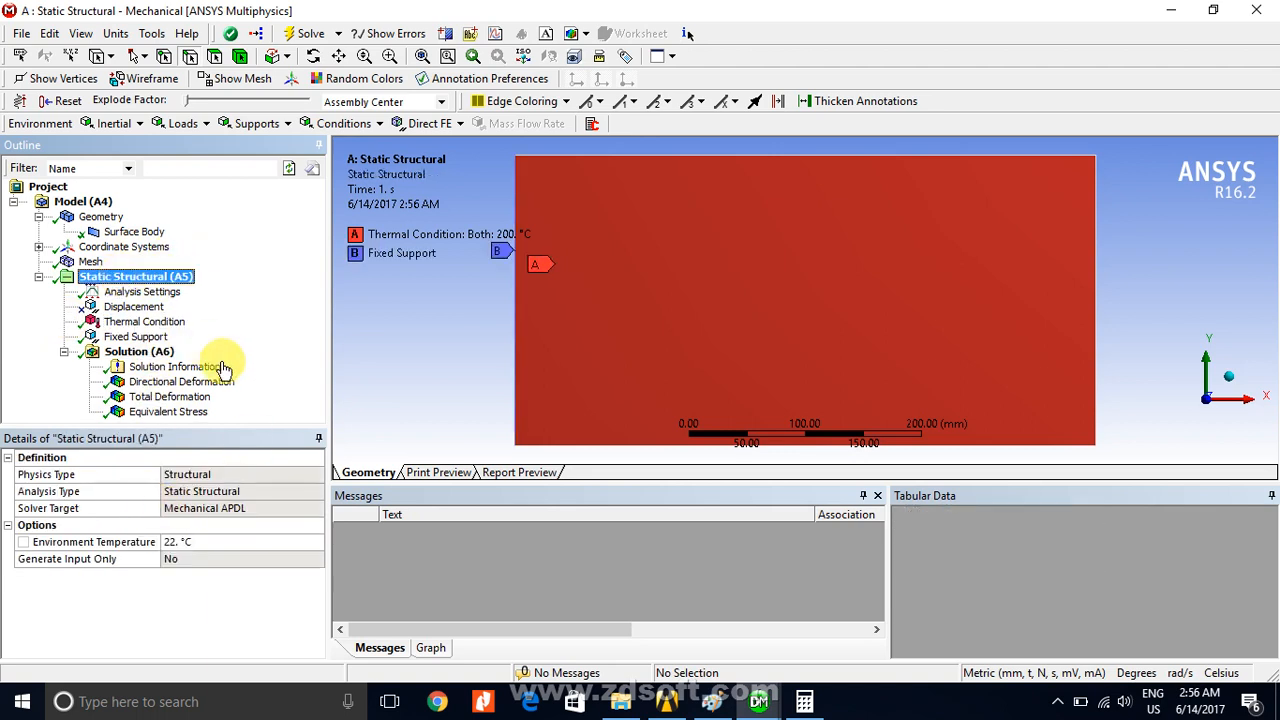
click(140, 322)
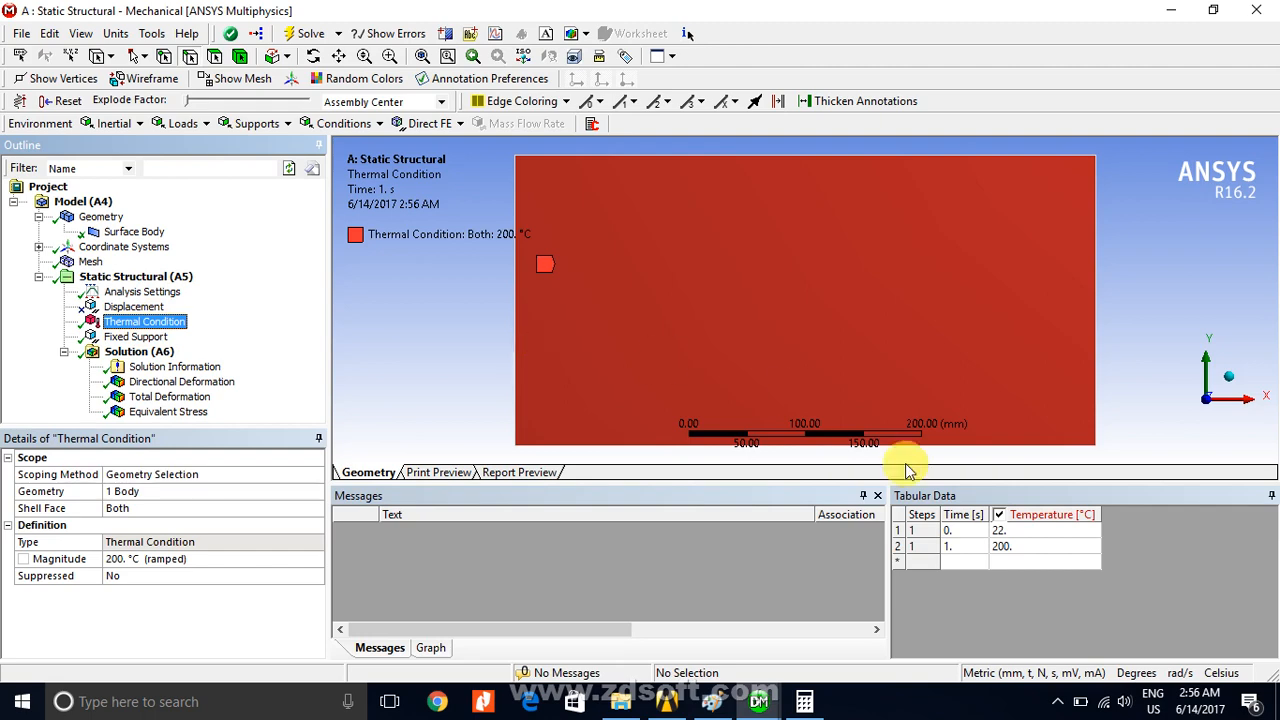
- Switch to Calculator and calculate the theoretical thermal stress as 2 × 1.2 × (200 - 22)
click(806, 701)
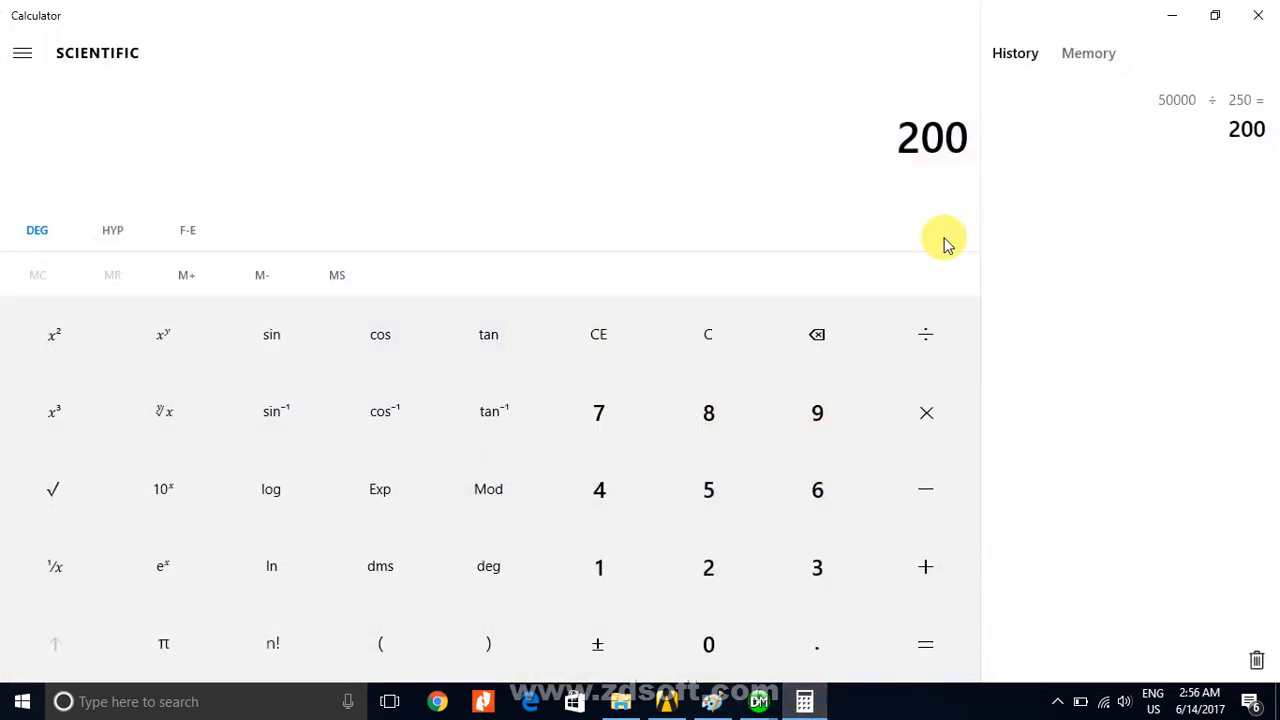
click(748, 328)
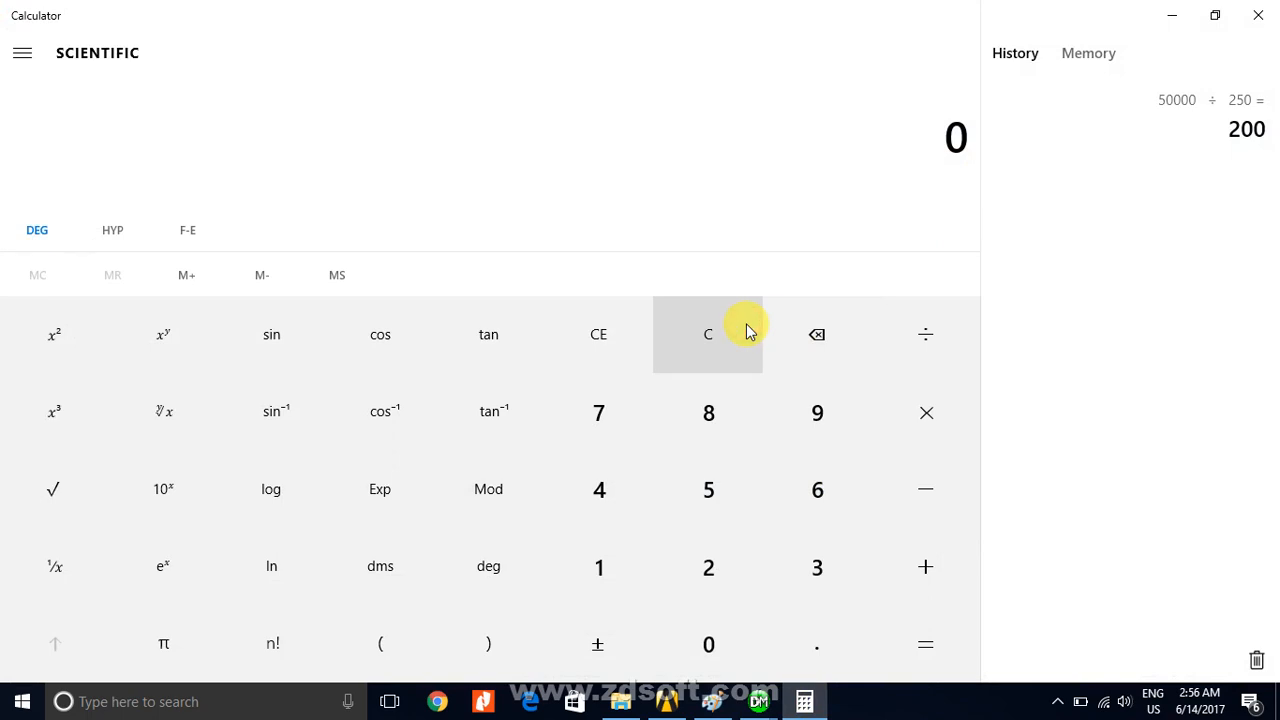
text(2)
key(asterisk)
text(1.2*)
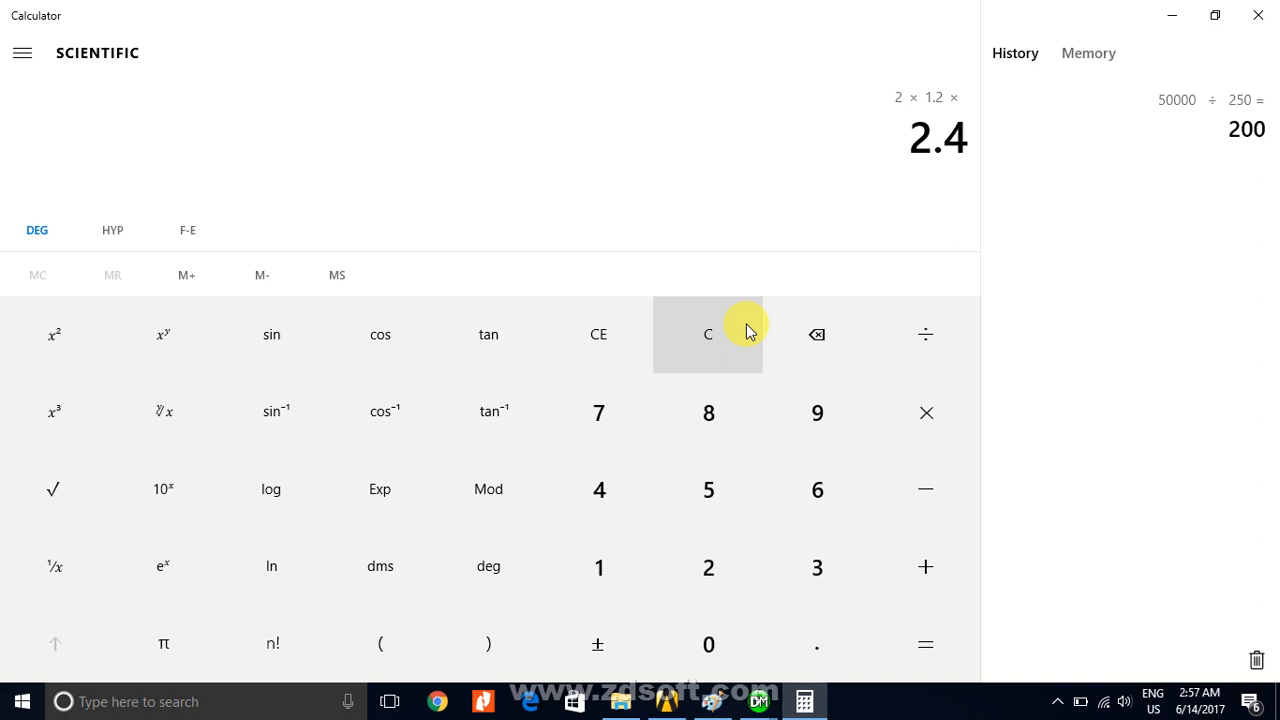
text(9)
key(BackSpace)
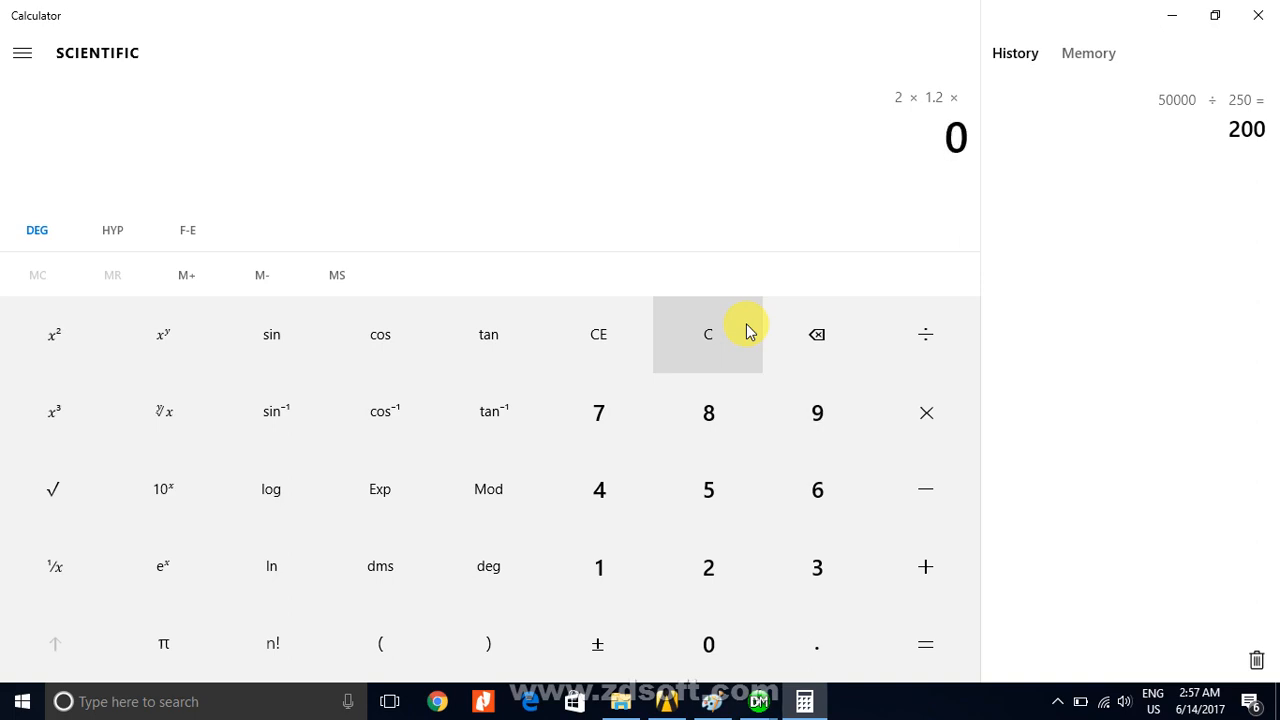
key(parenleft)
text(200 - 22))
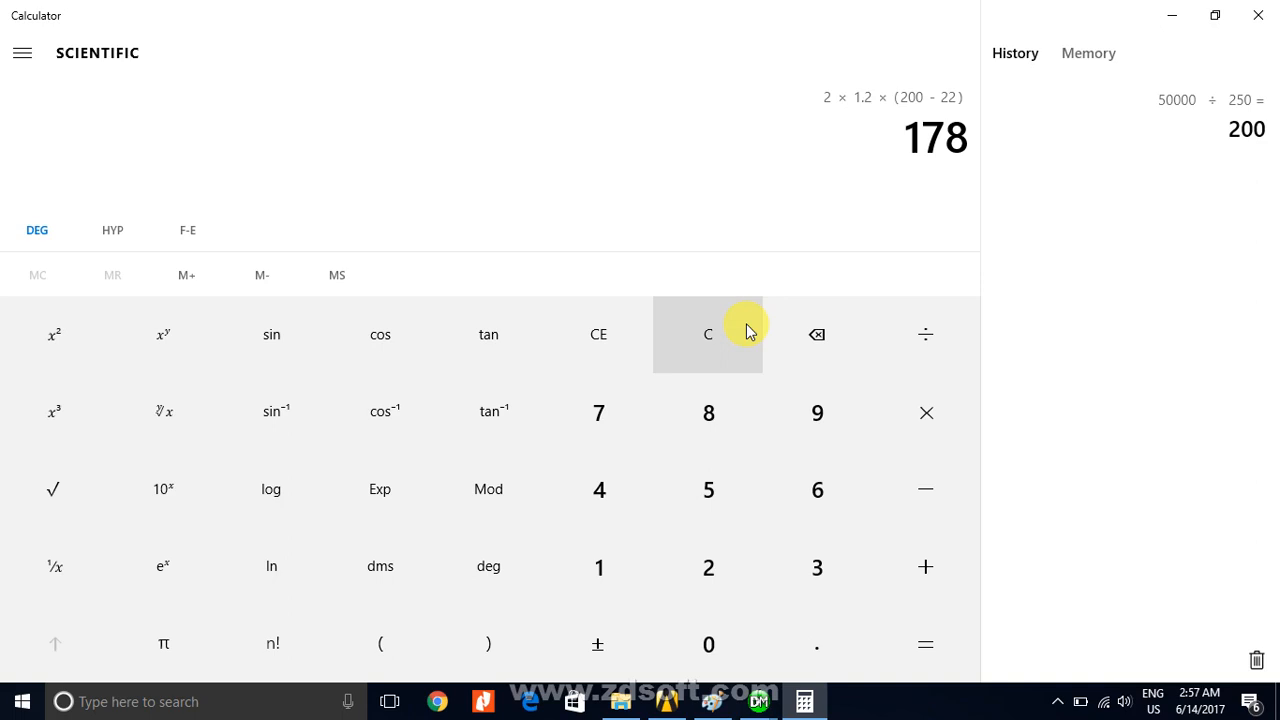
key(Return)
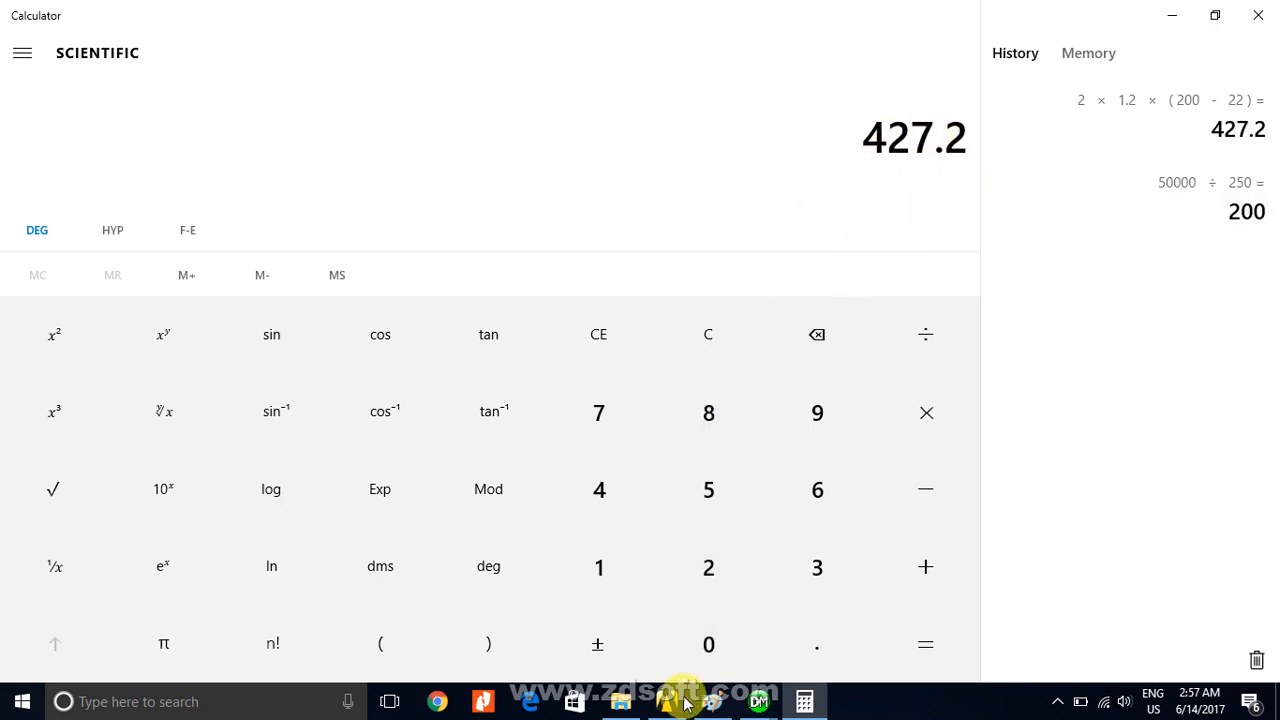
- Return to ANSYS Mechanical, animate the Equivalent Stress result, and compare it with the Total Deformation plot
mouse_move(708, 700)
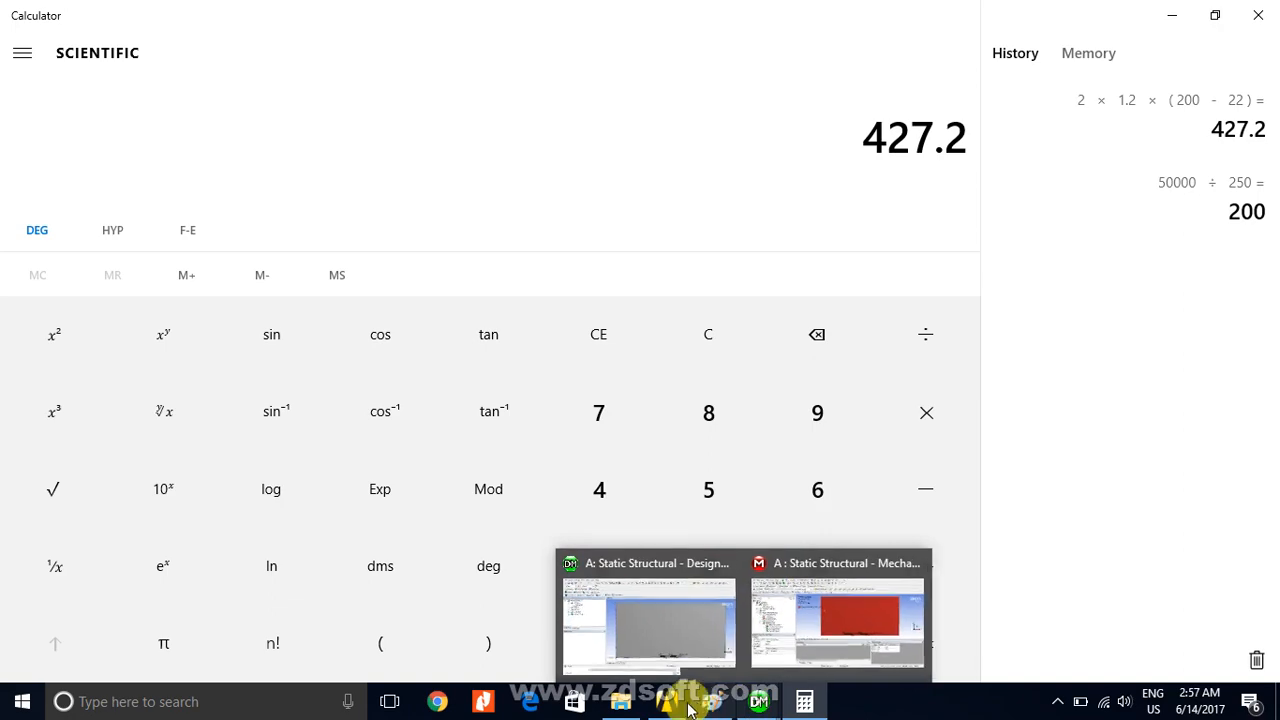
click(932, 590)
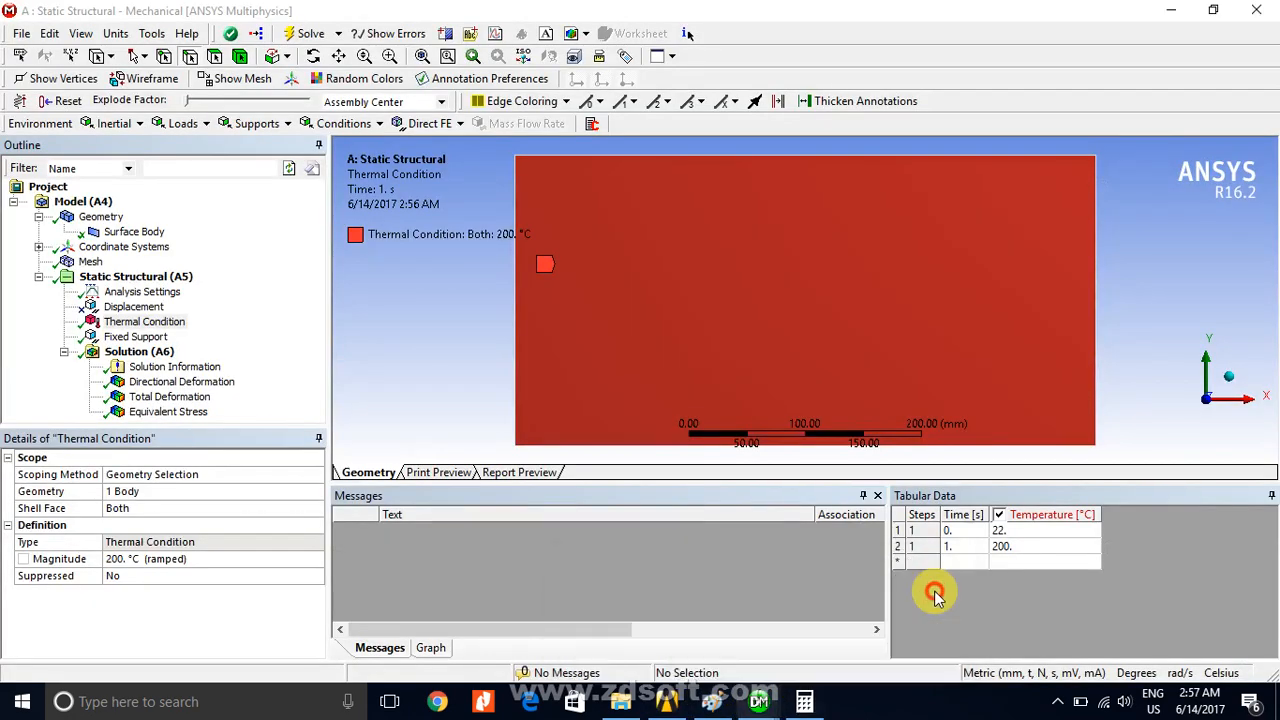
click(193, 412)
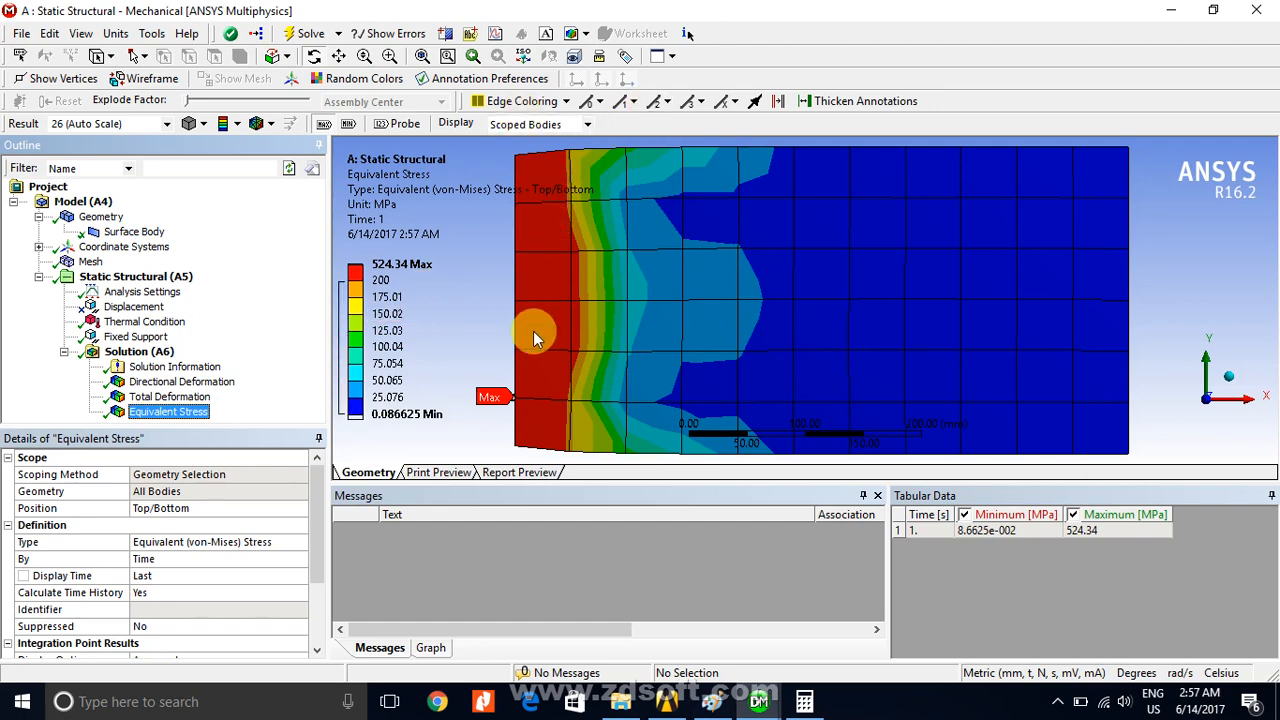
click(428, 648)
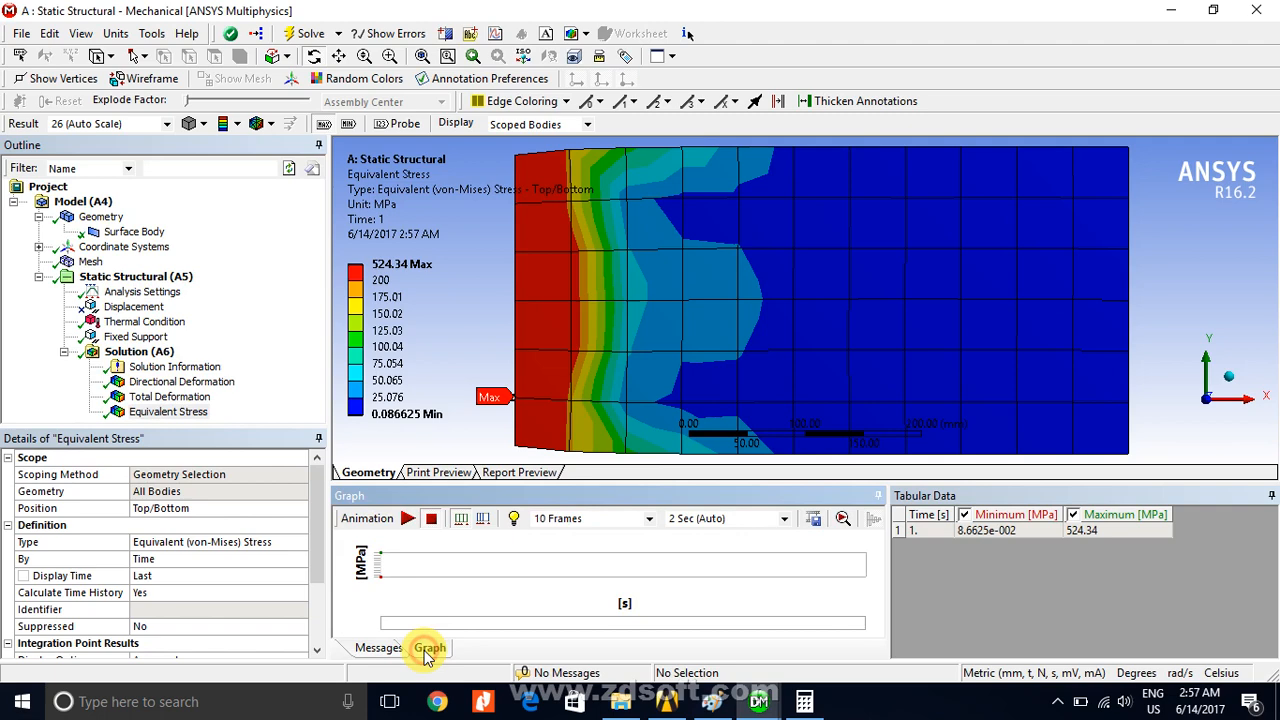
click(408, 518)
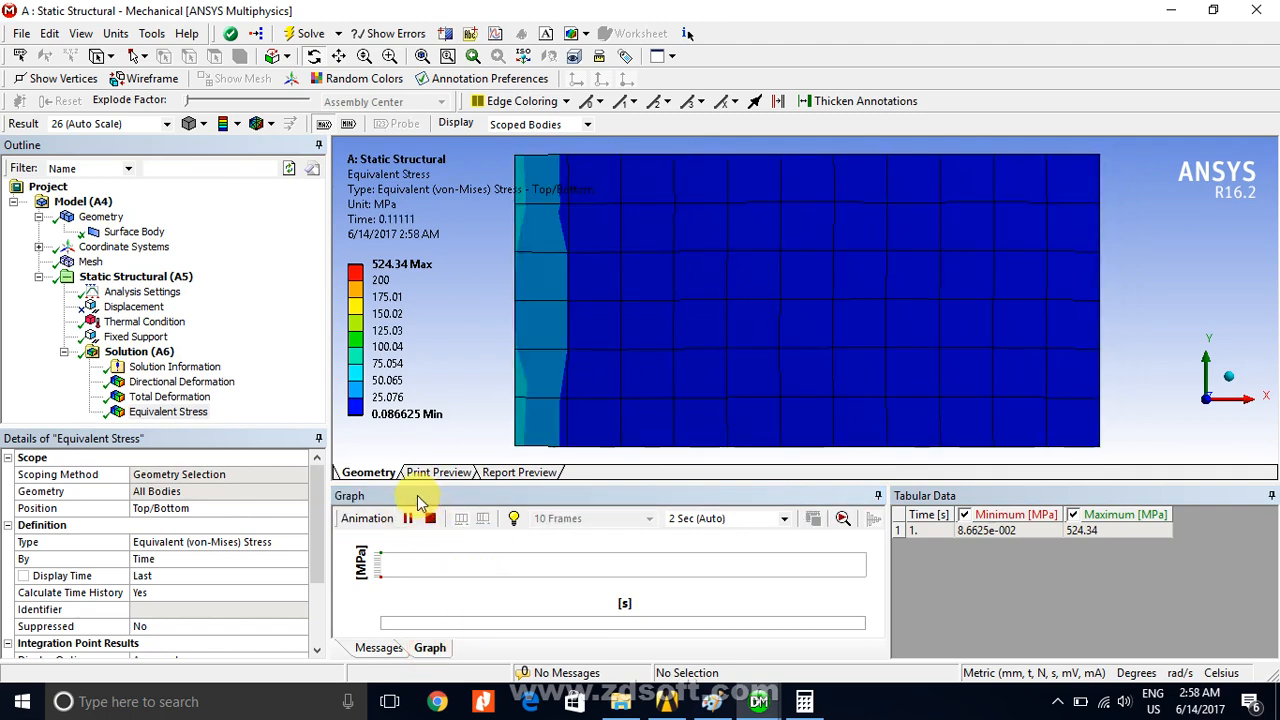
click(408, 518)
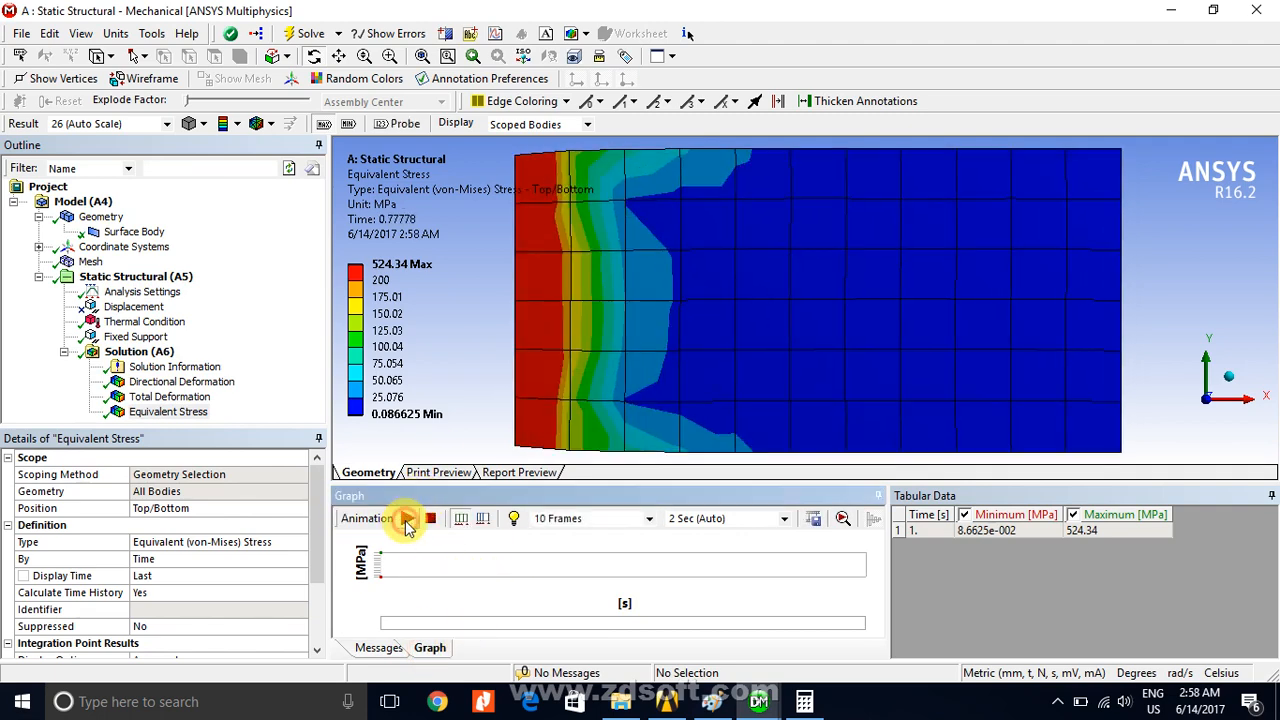
click(172, 397)
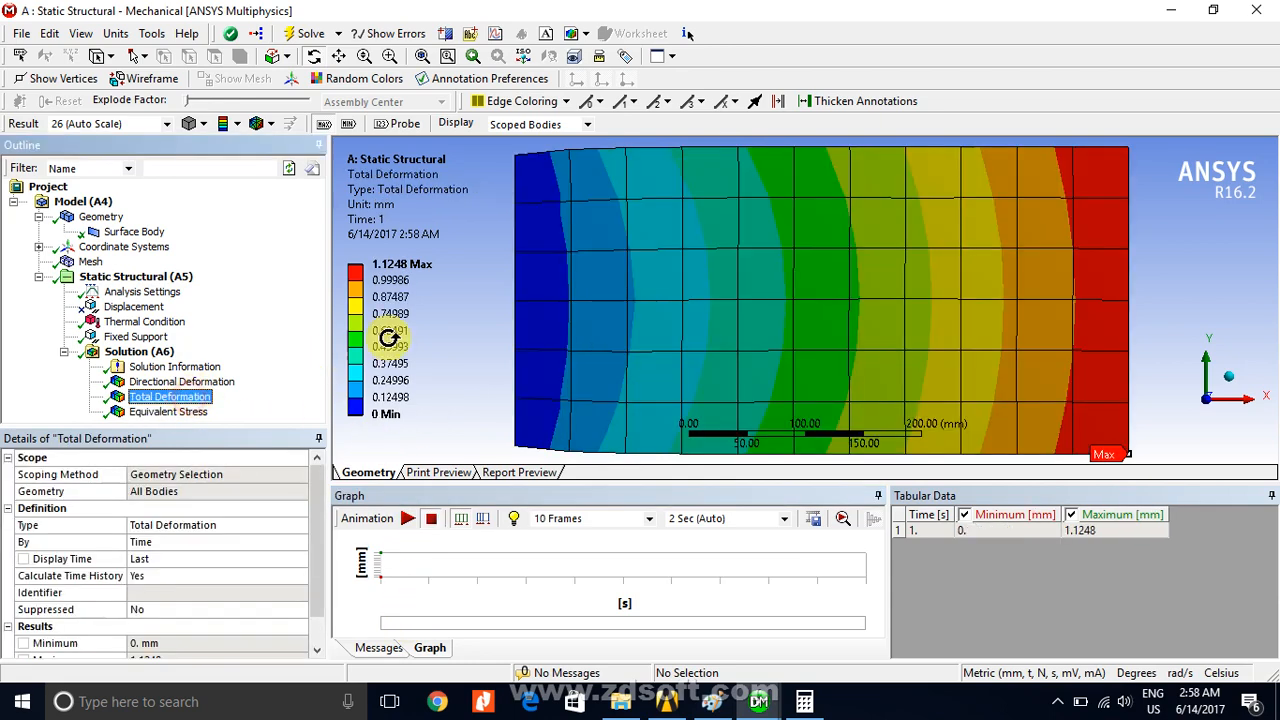
click(186, 412)
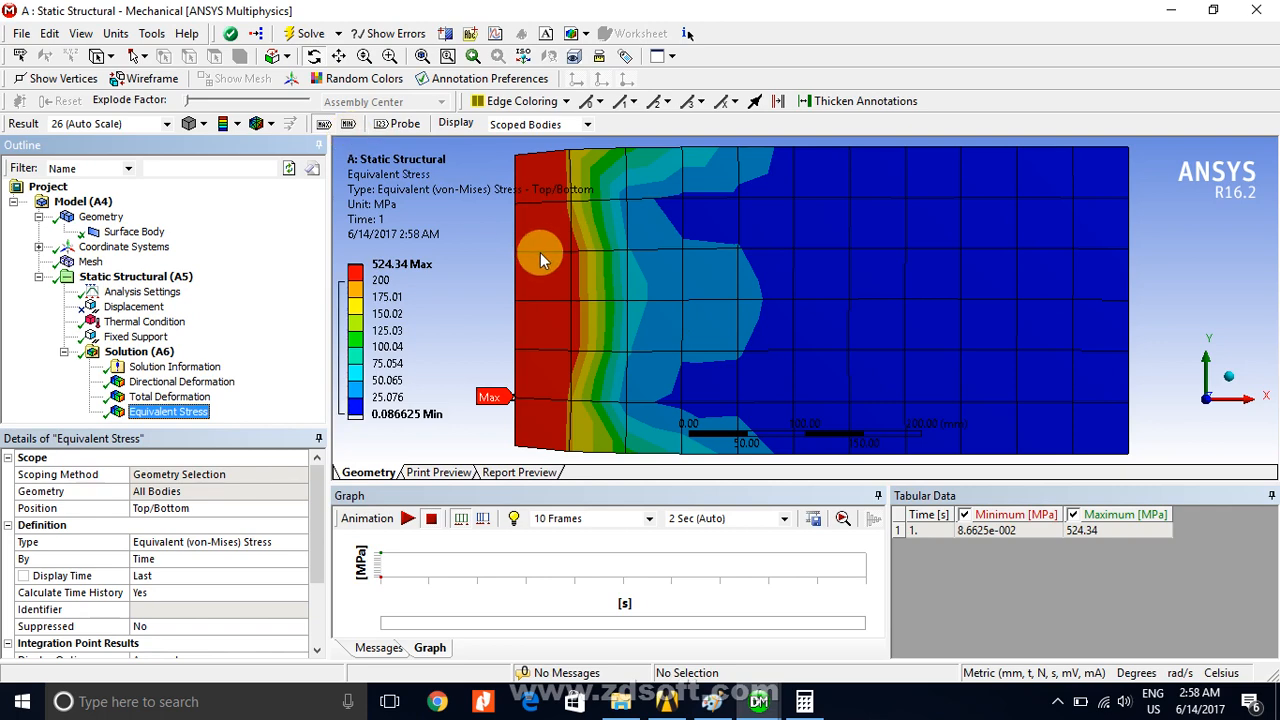
- Delete the Fixed Support from the static structural analysis
click(147, 344)
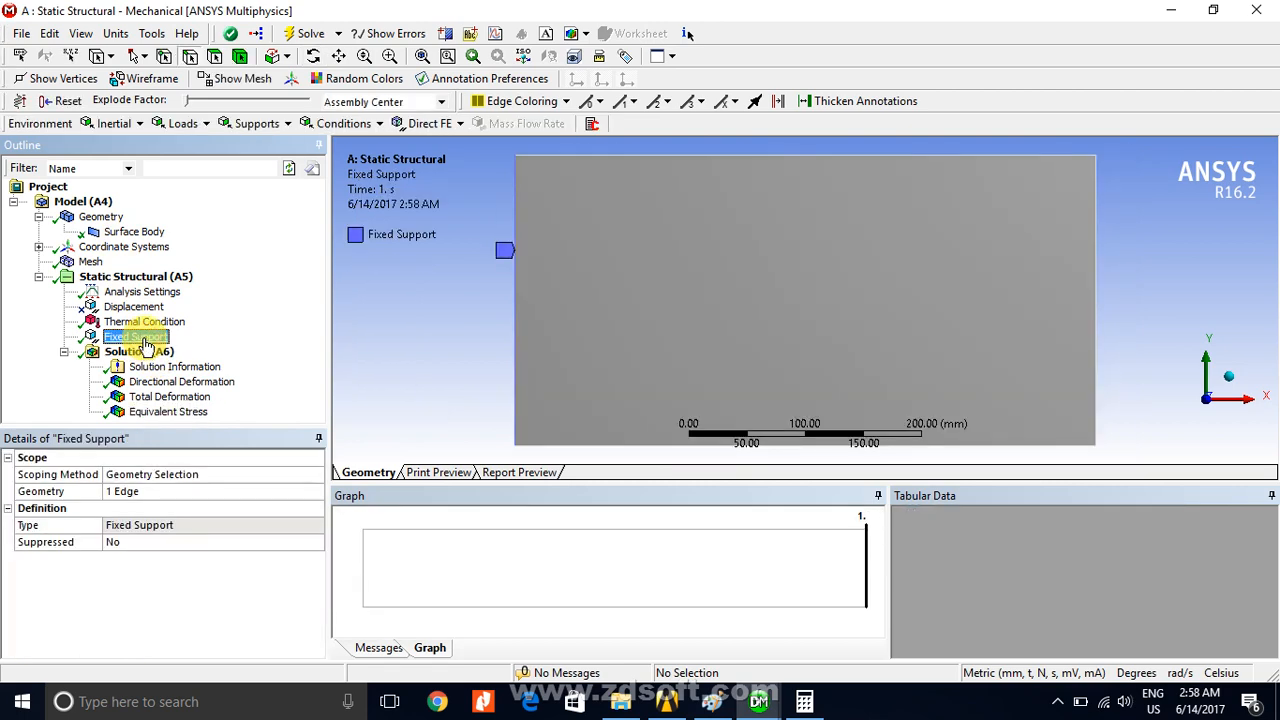
right_click(148, 345)
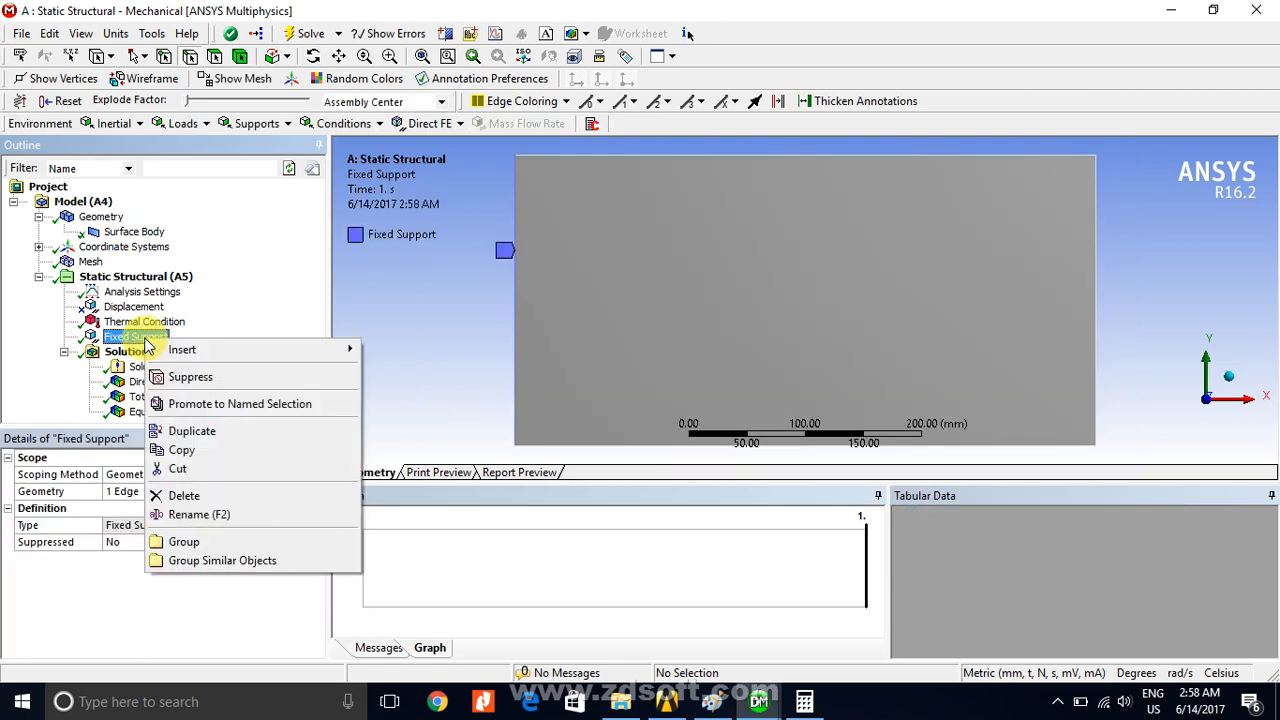
click(243, 495)
click(612, 415)
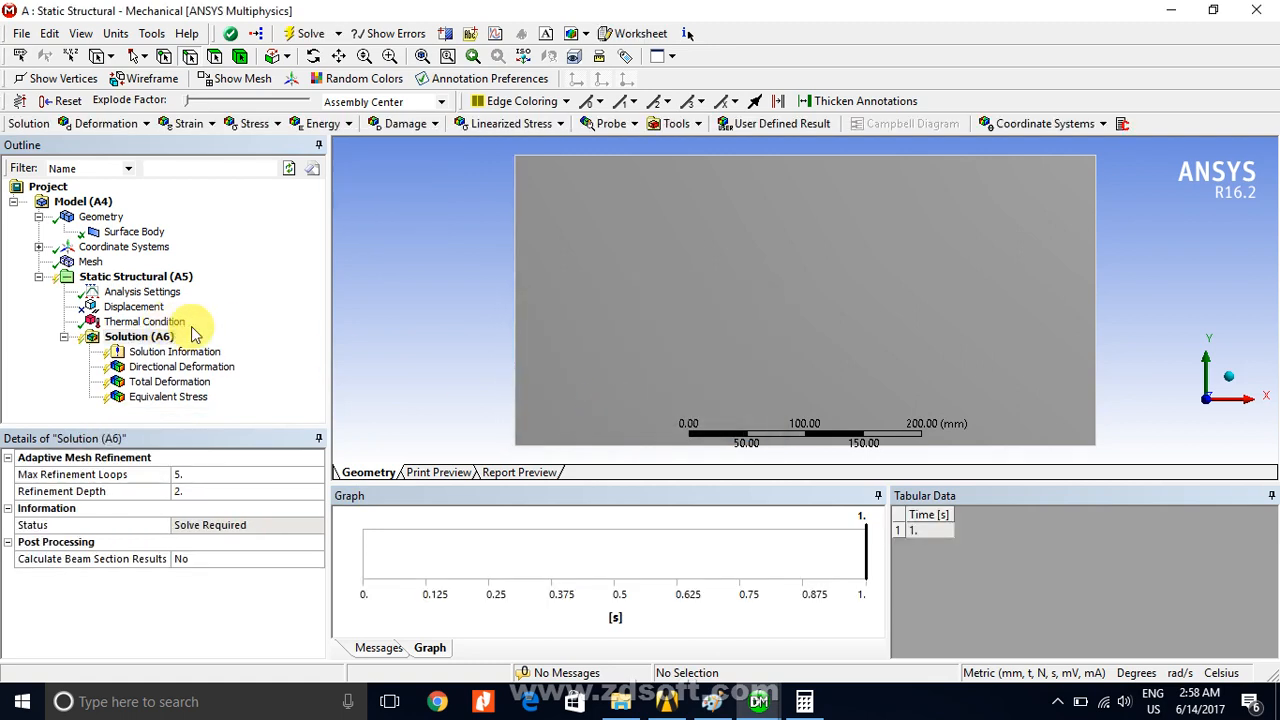
- Add a Displacement support to the plate's left vertical edge with the X Component set to 0 mm
click(148, 322)
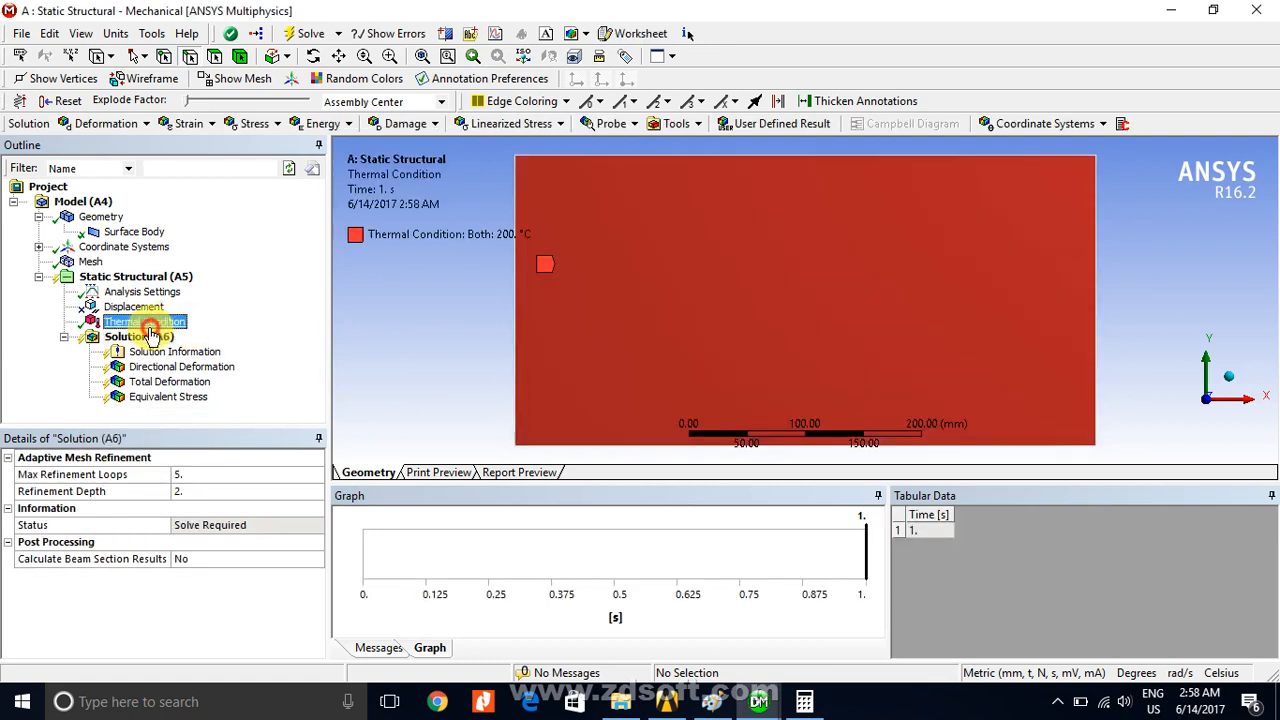
click(128, 276)
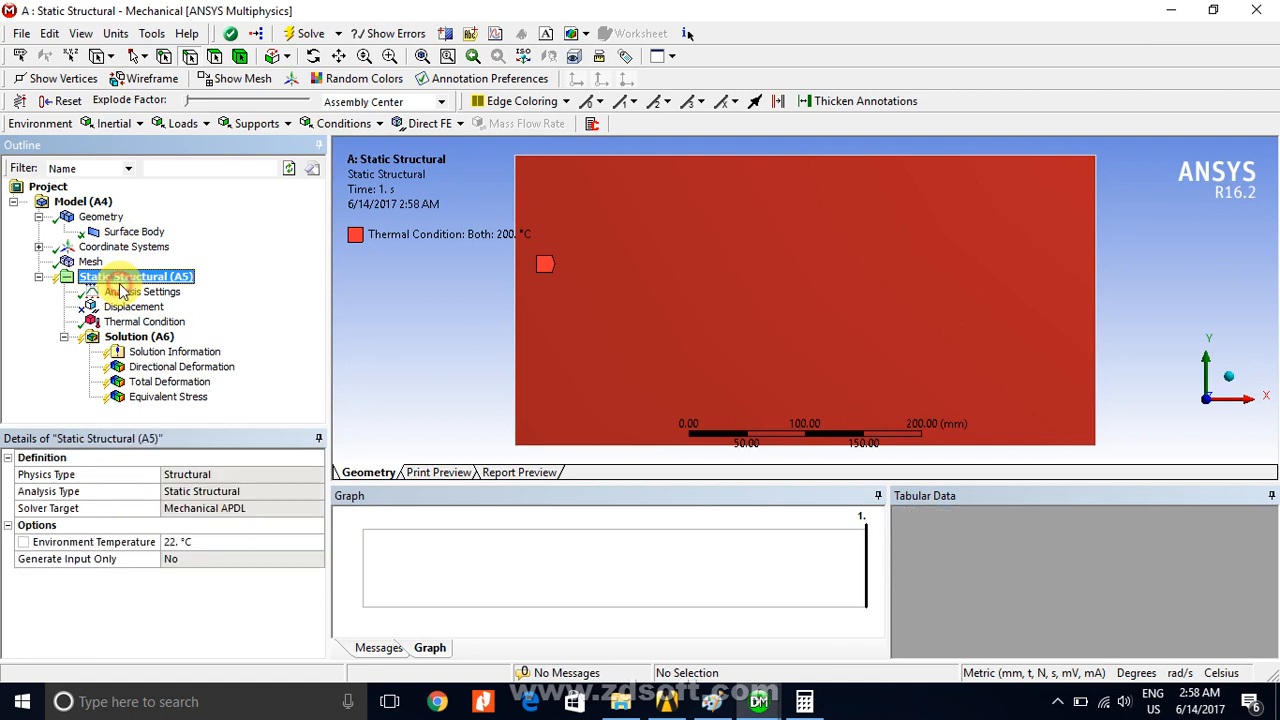
click(262, 124)
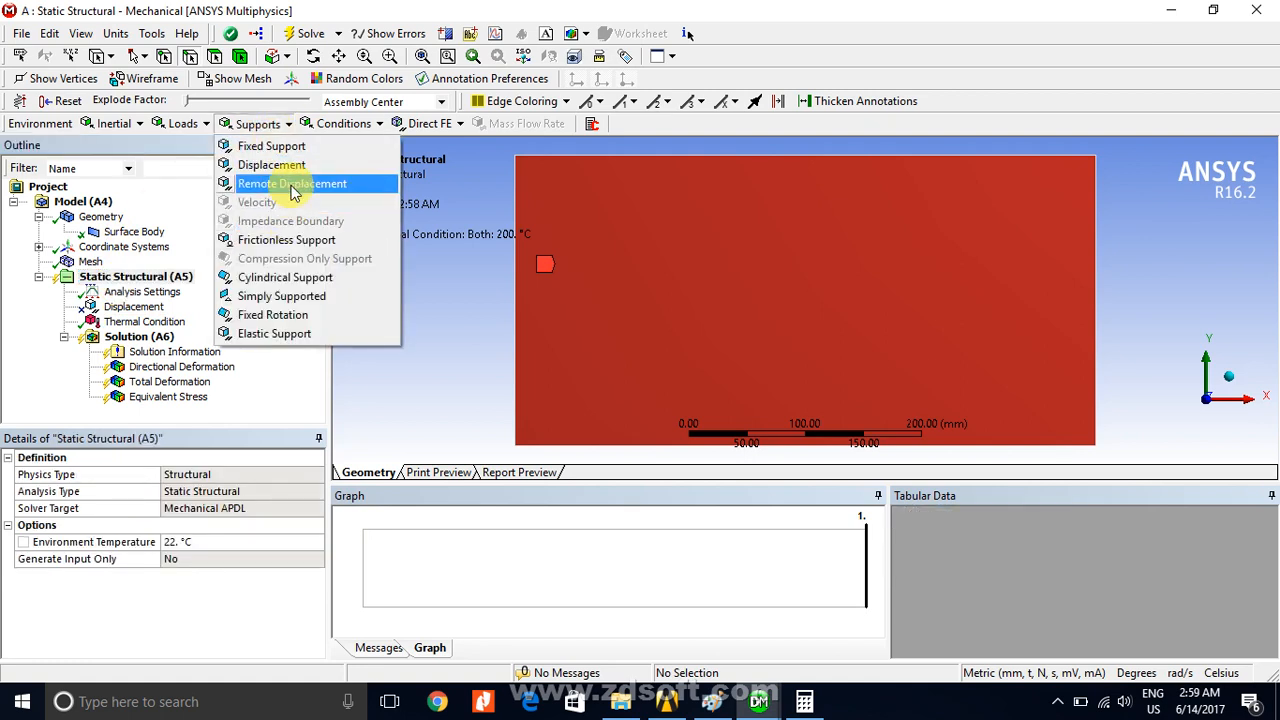
click(285, 165)
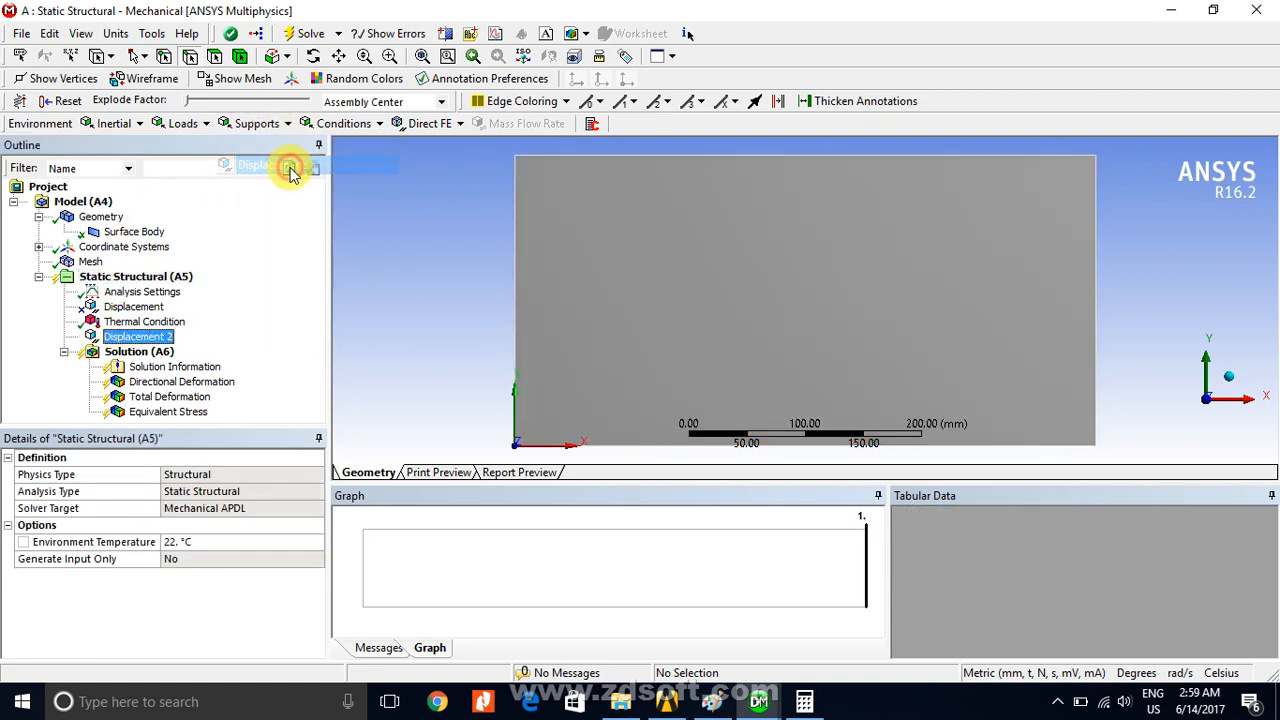
click(515, 265)
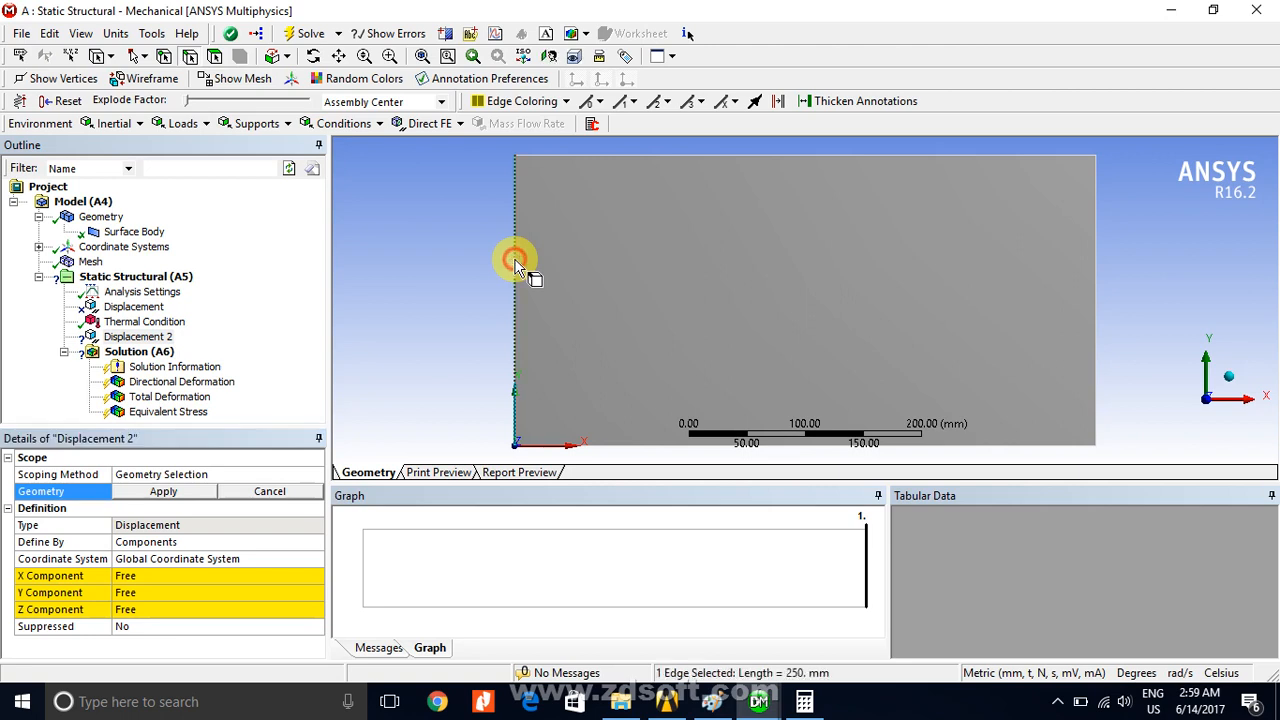
click(186, 496)
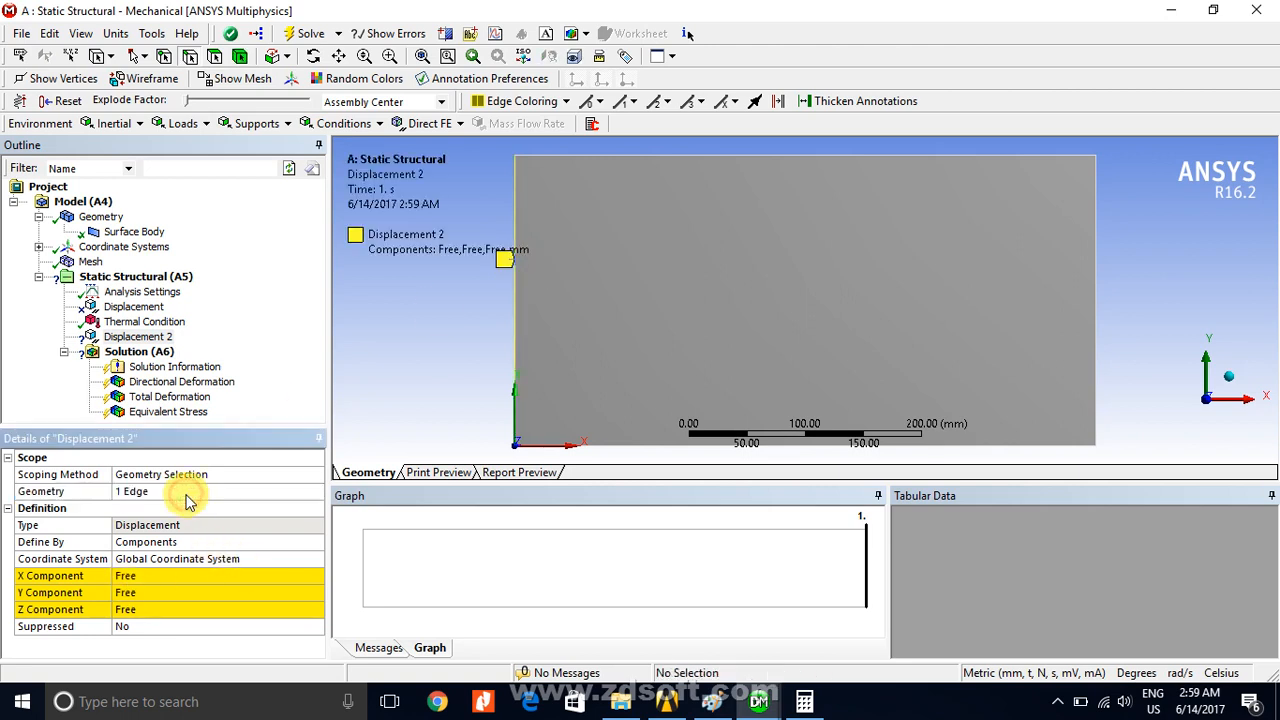
click(160, 577)
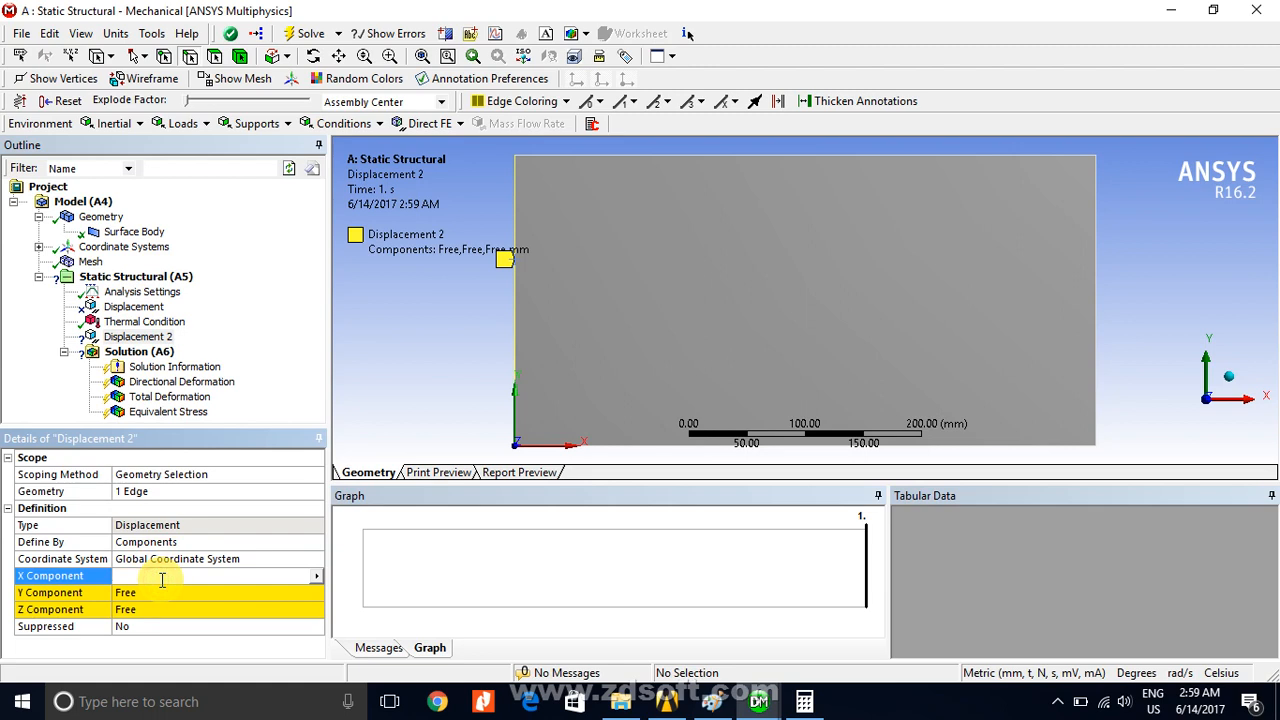
text(0)
key(Return)
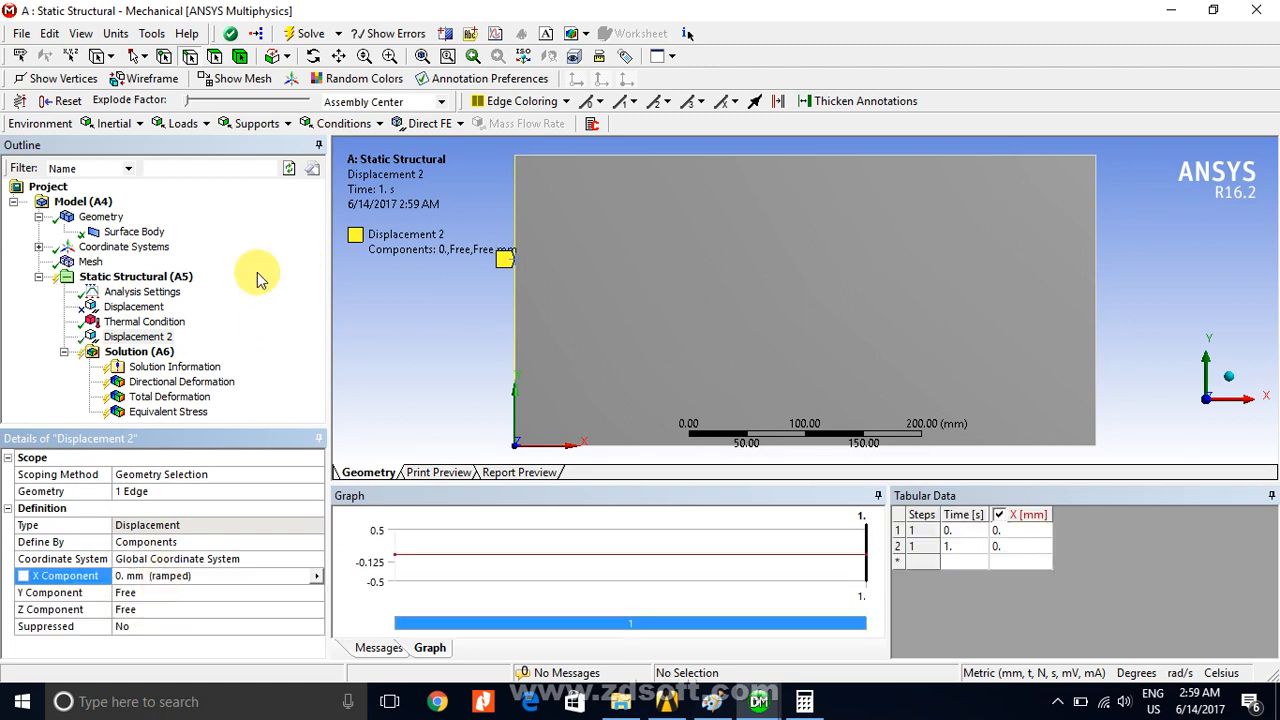
- Add another Displacement support to the plate's lower-left corner vertex with the Y Component set to 0 mm
click(251, 125)
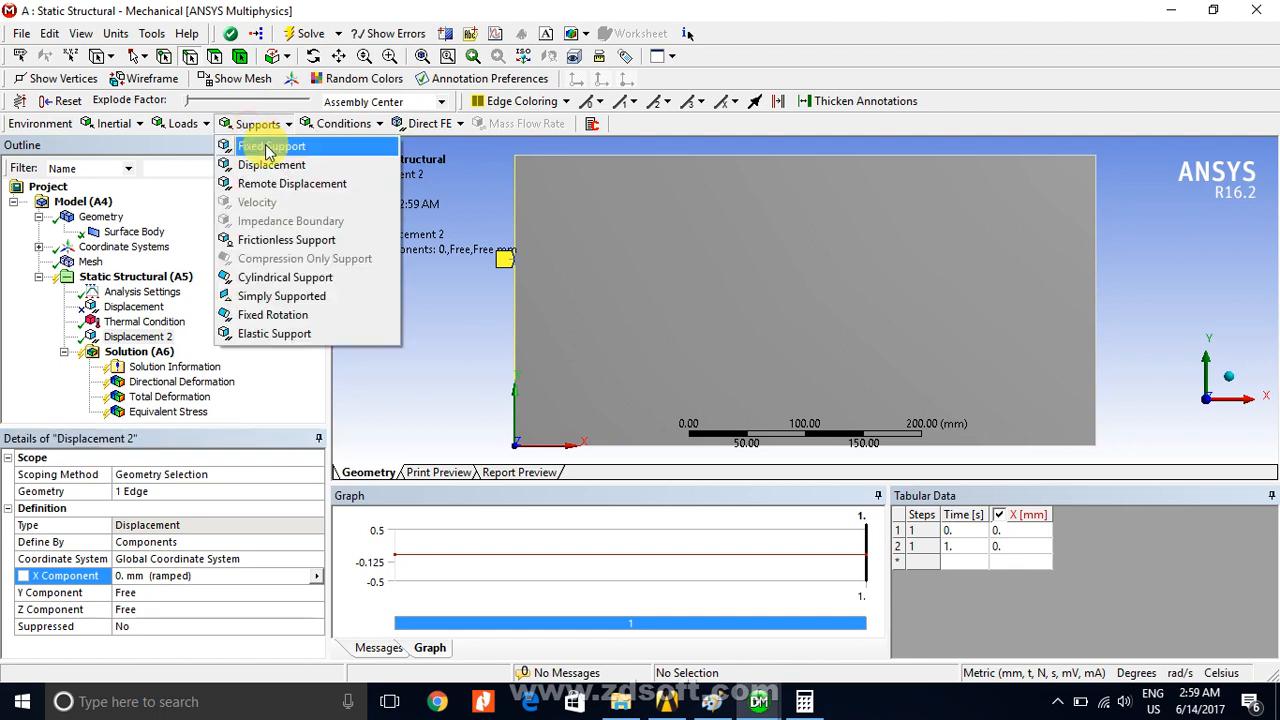
click(253, 165)
click(163, 55)
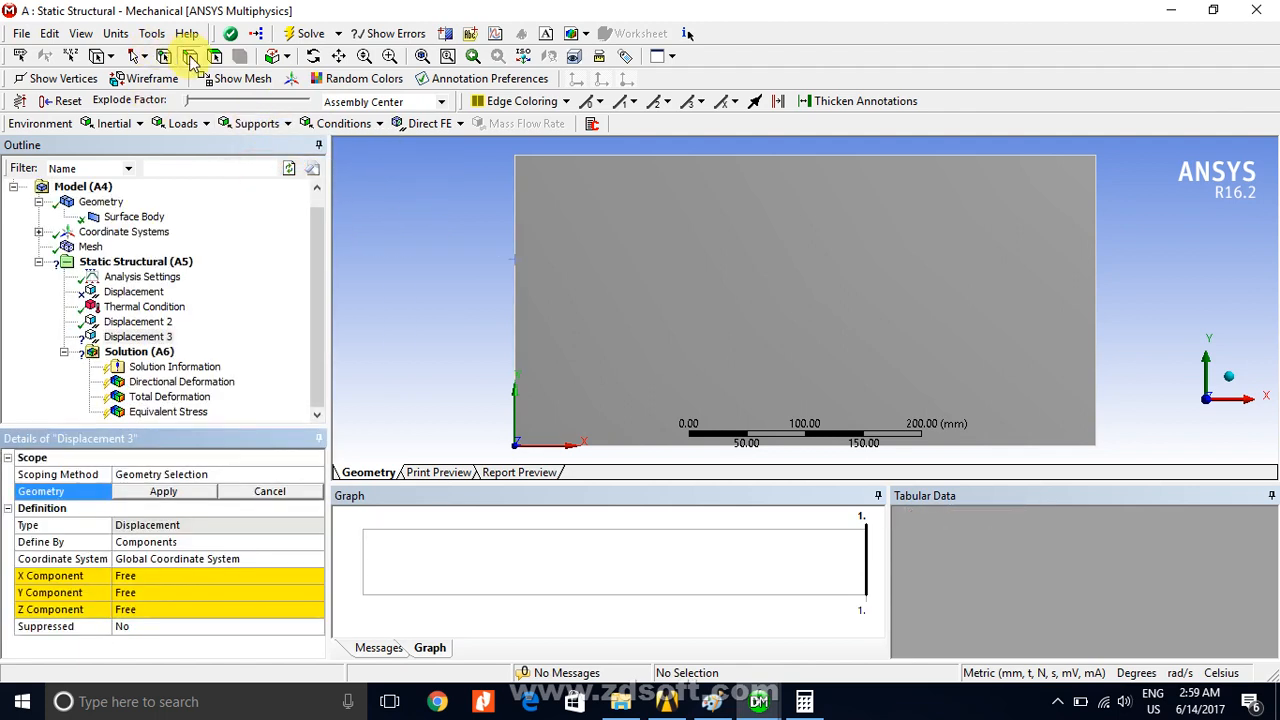
click(514, 444)
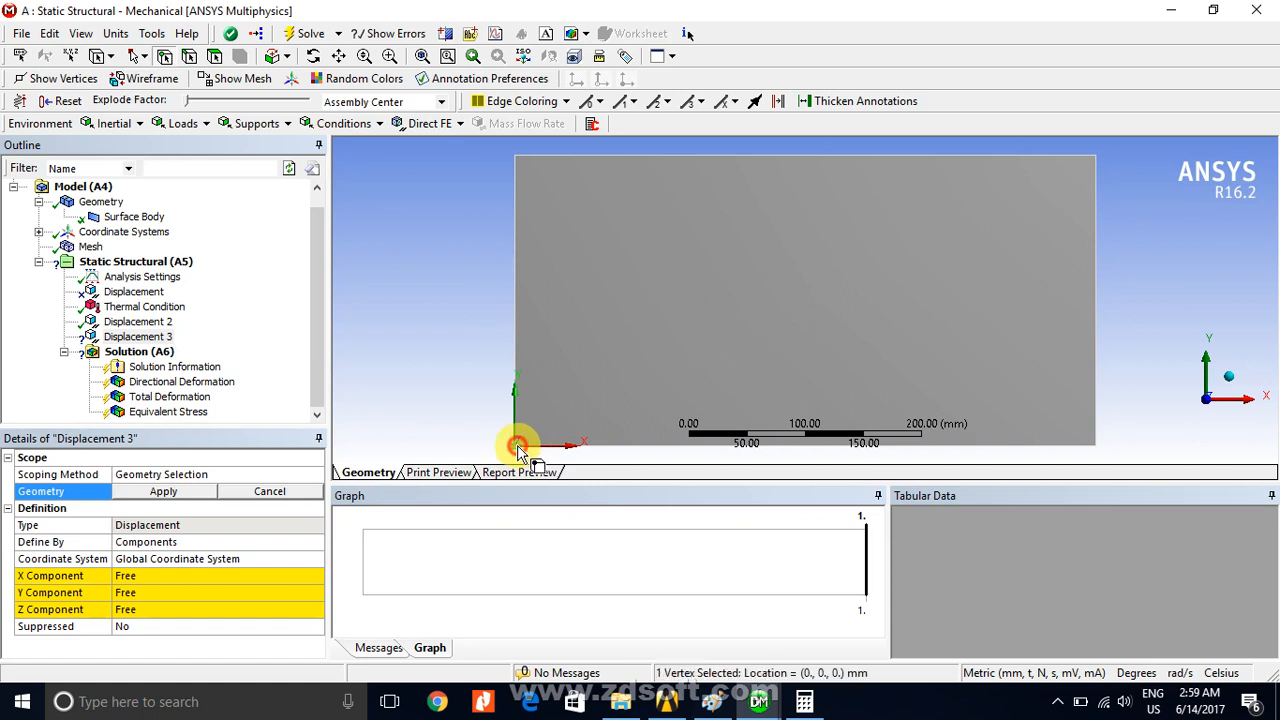
click(163, 491)
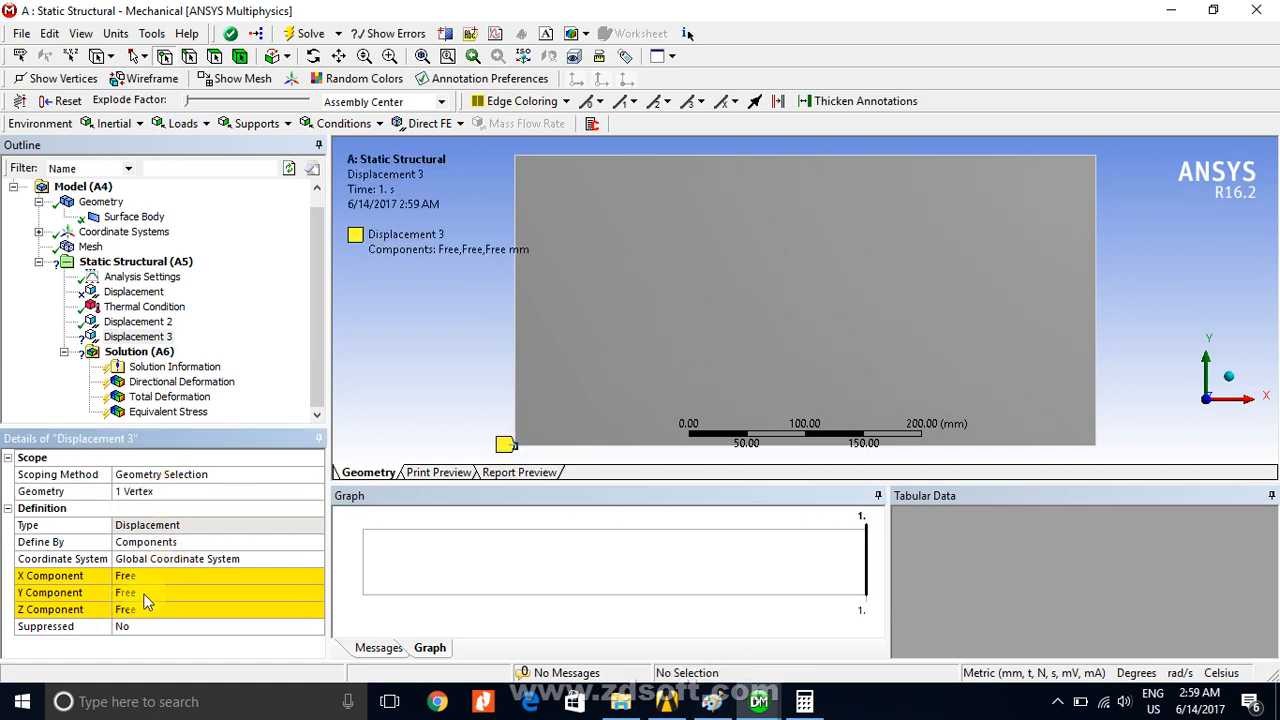
click(145, 596)
text(0)
key(Return)
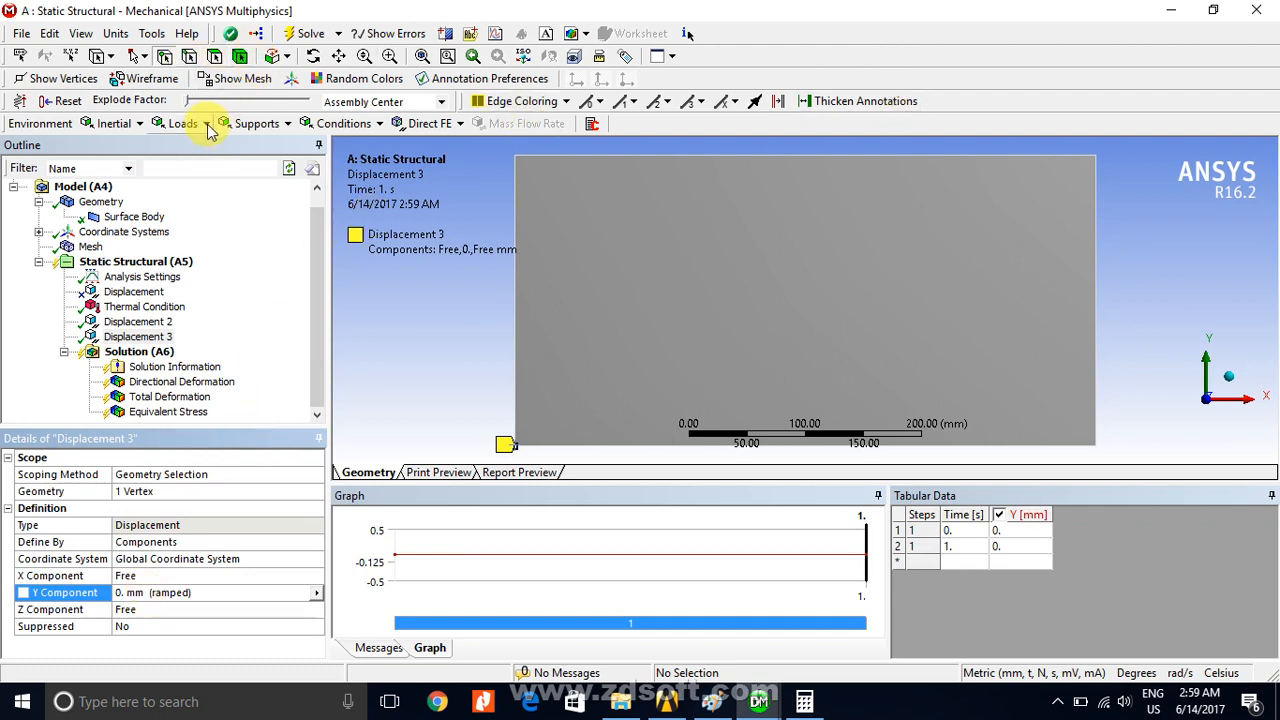
- Add a Fixed Rotation support to the plate's face with rotation fixed about X, Y and Z
click(257, 123)
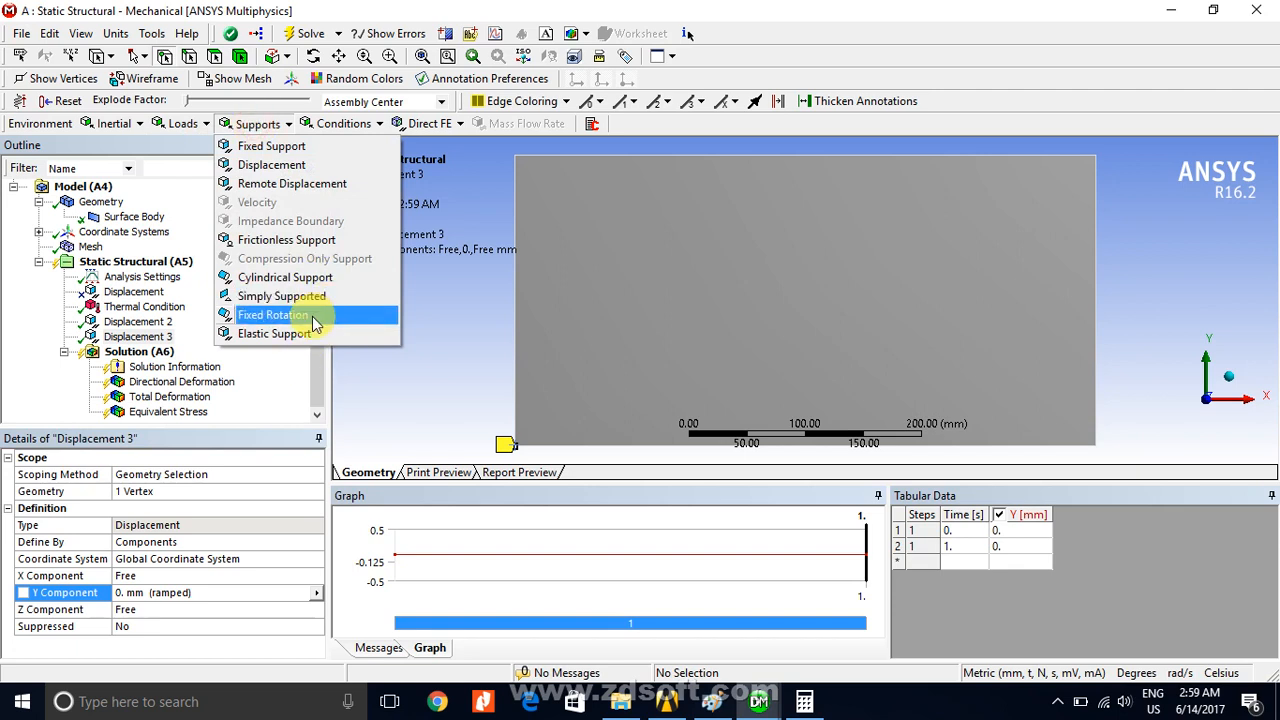
click(305, 316)
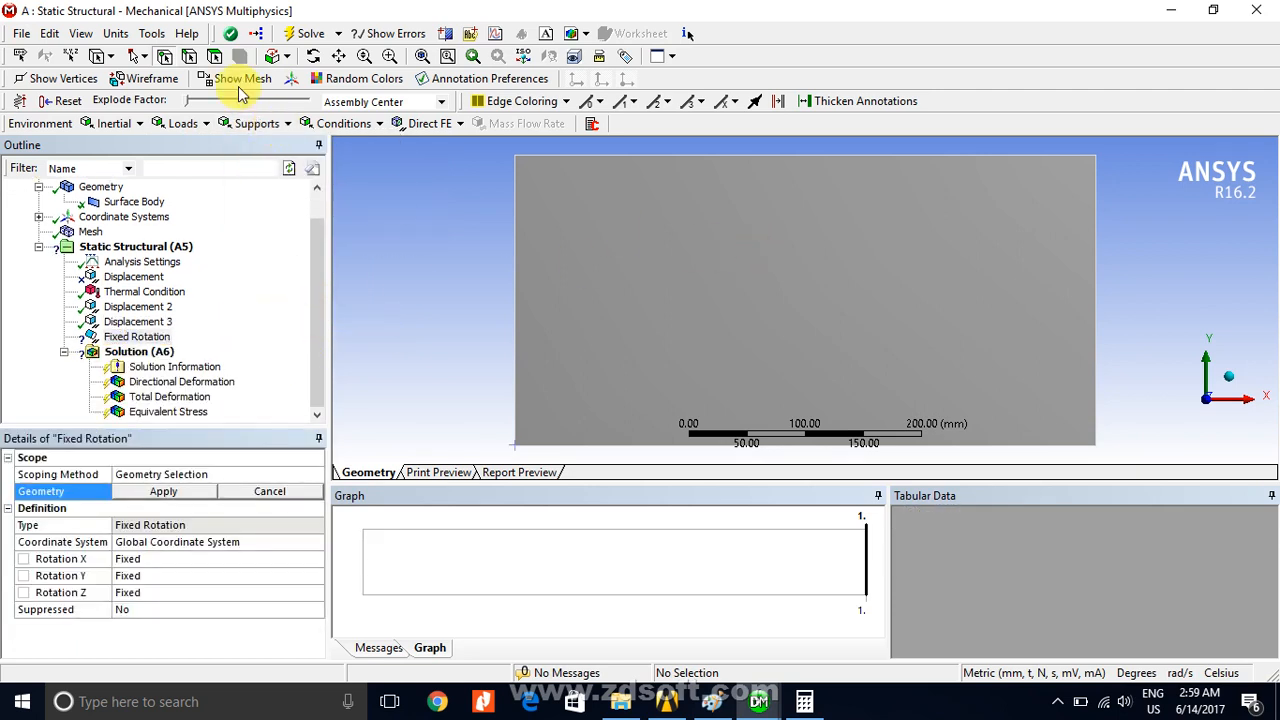
click(215, 57)
click(671, 220)
click(660, 232)
click(660, 232)
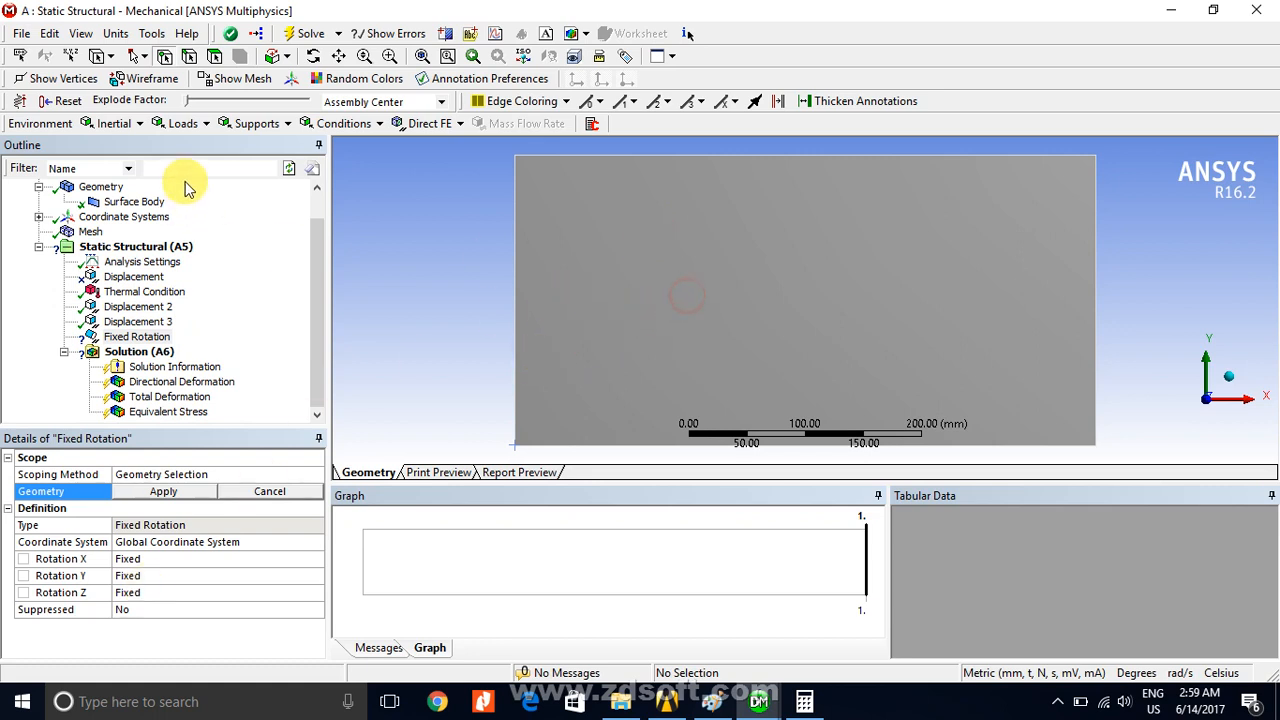
click(662, 205)
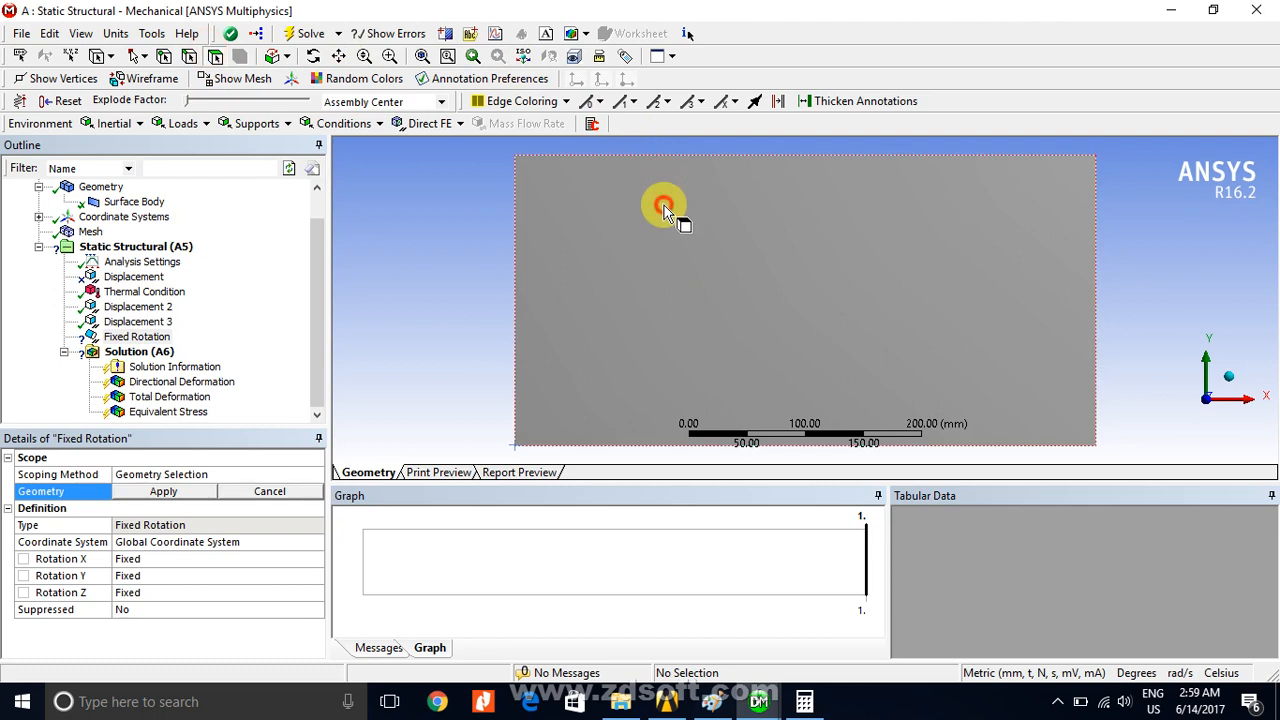
click(165, 491)
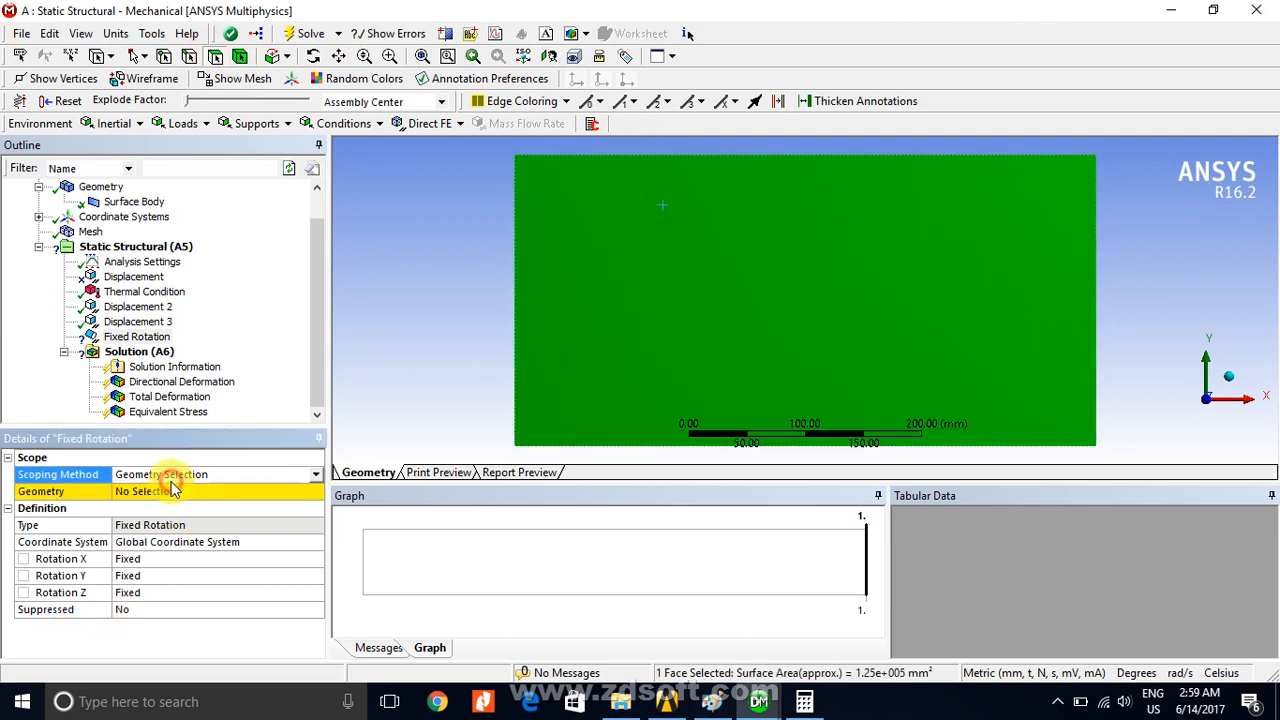
click(155, 491)
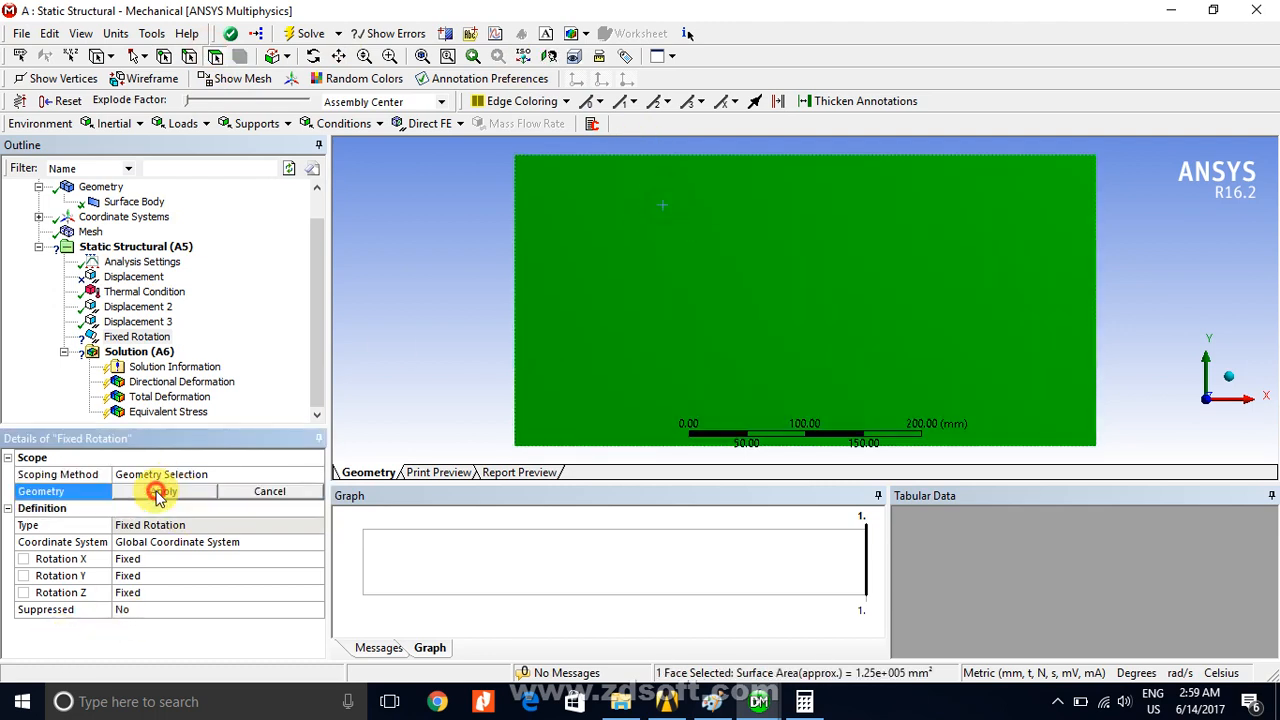
click(157, 491)
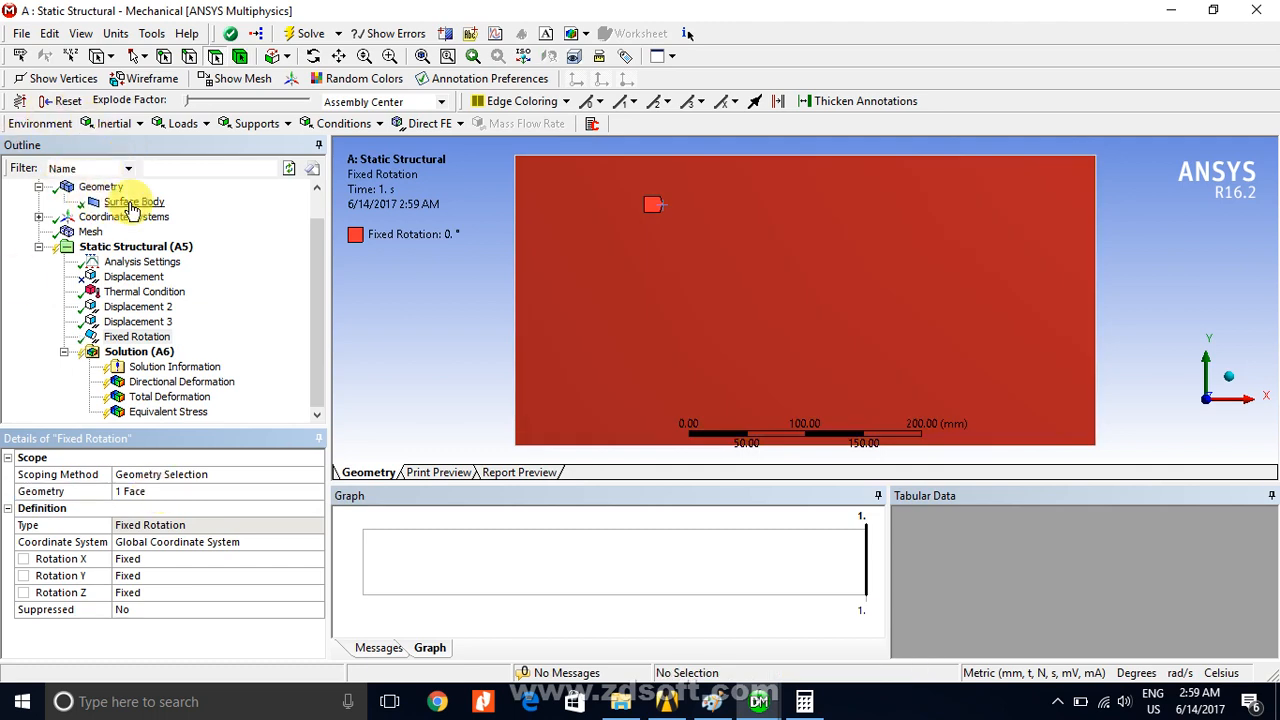
- Solve the analysis and display the Equivalent Stress plot, adjusting the contour legend band to the result range
click(305, 36)
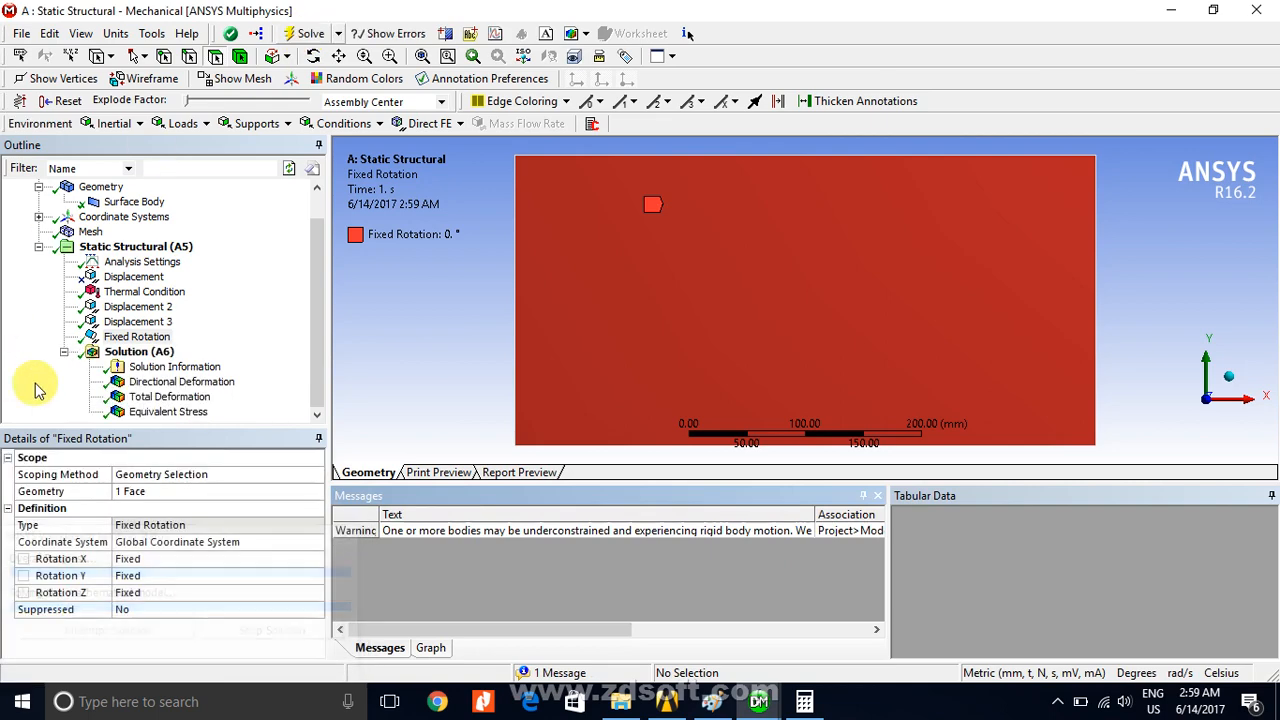
click(160, 414)
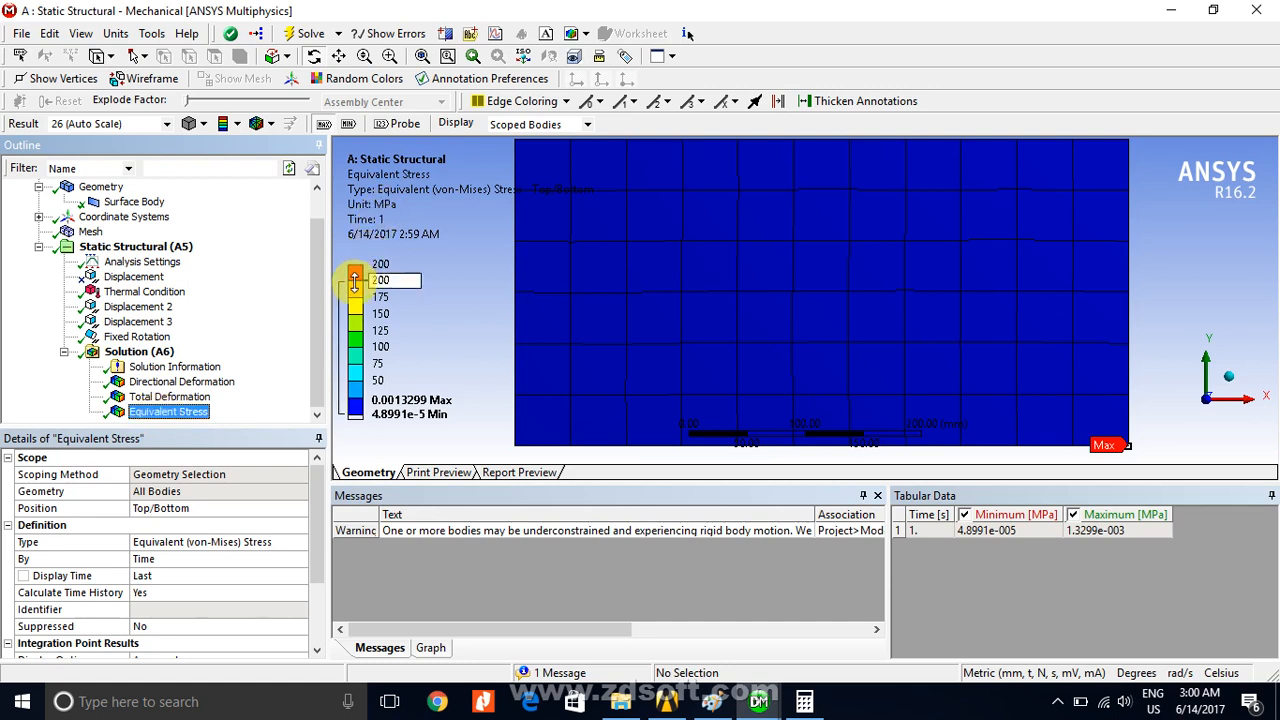
mouse_move(354, 281)
mouse_down()
mouse_move(354, 300)
mouse_move(355, 281)
mouse_up()
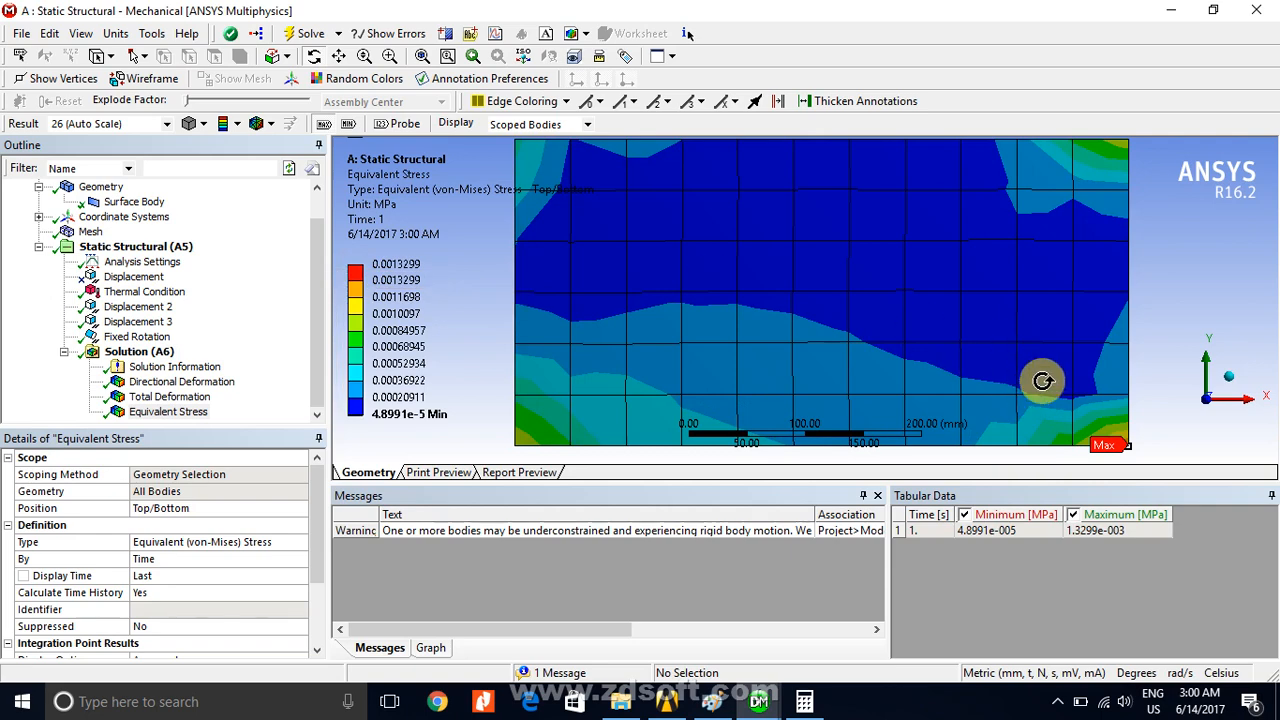
click(422, 58)
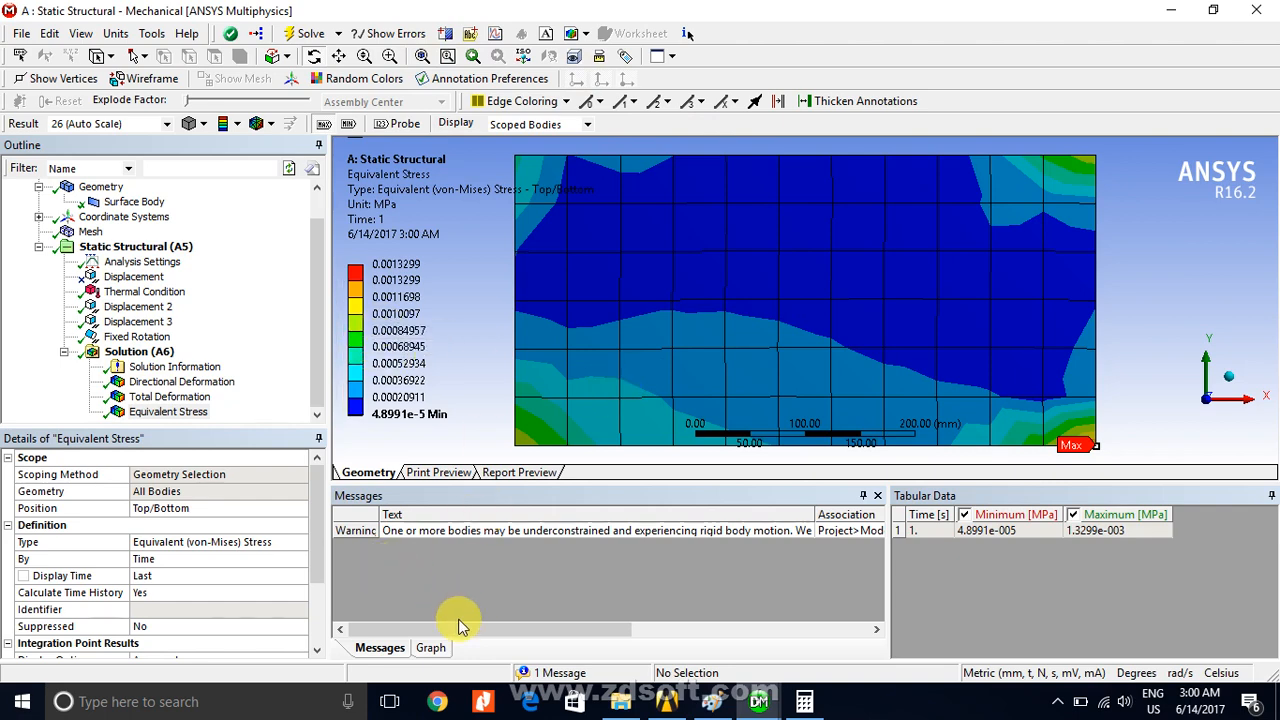
- Review the Thermal Condition, the left-edge Displacement support and the corner-vertex Displacement support
click(113, 292)
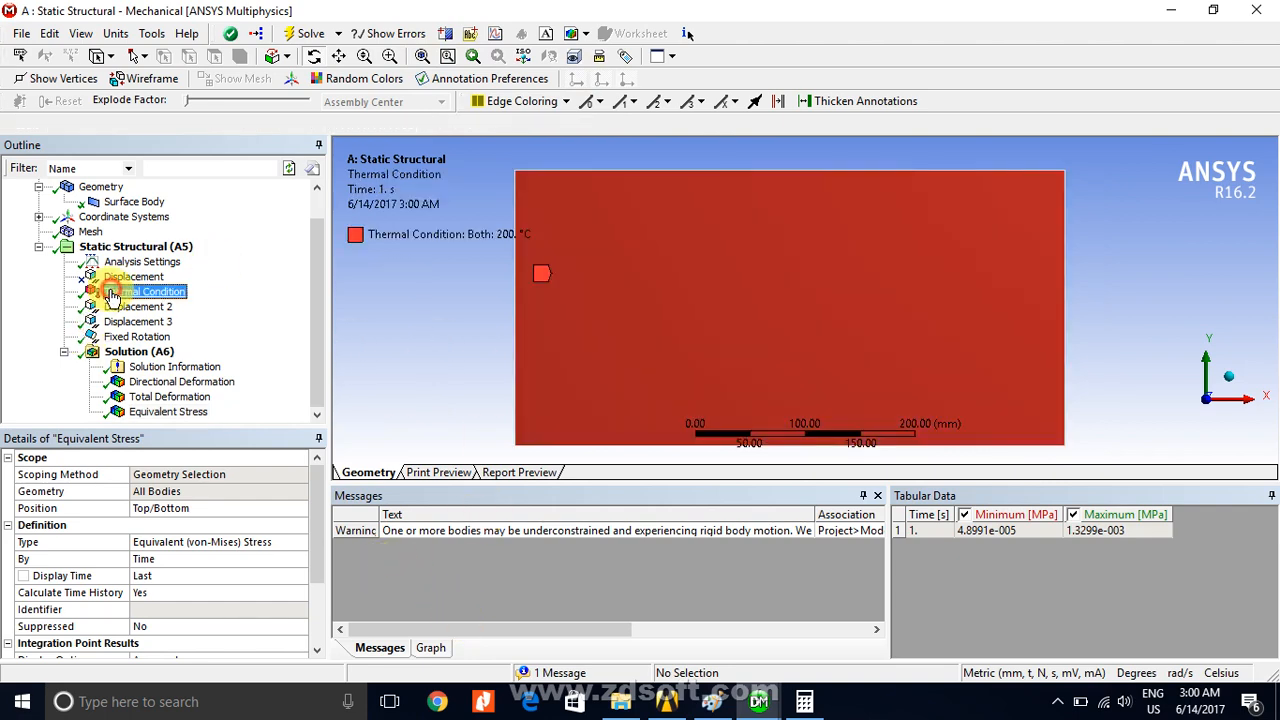
click(122, 306)
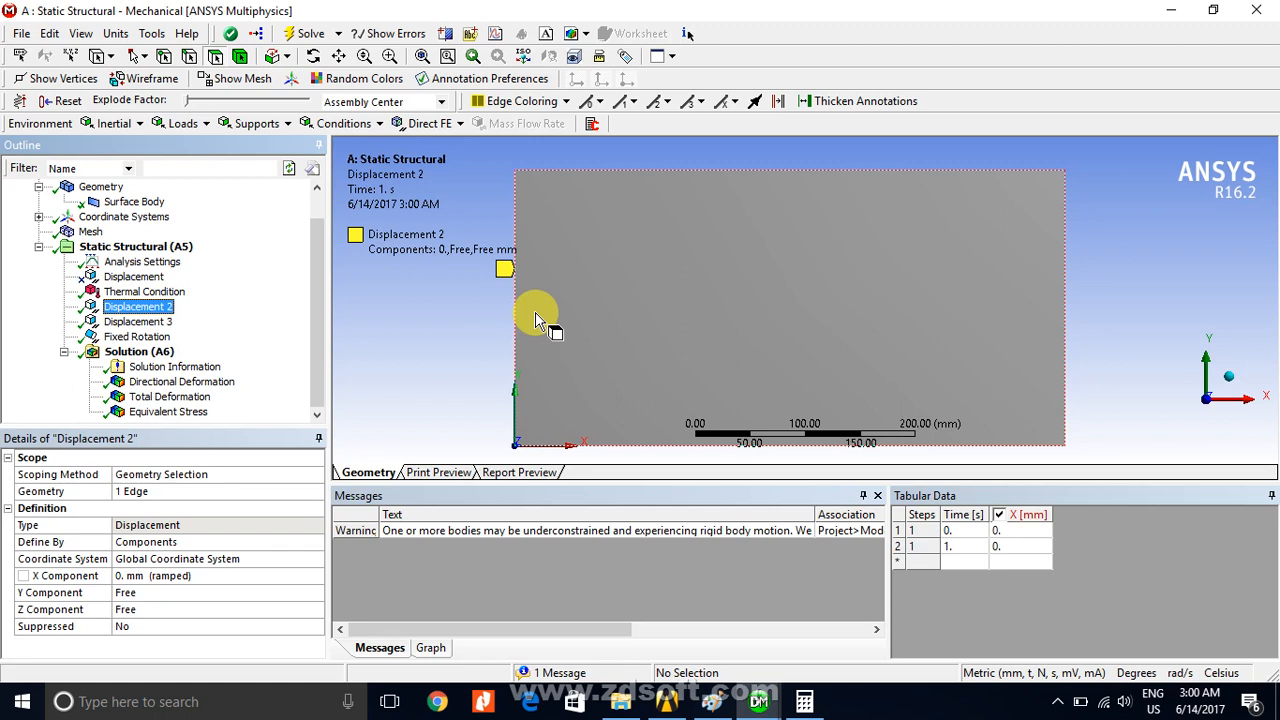
click(122, 321)
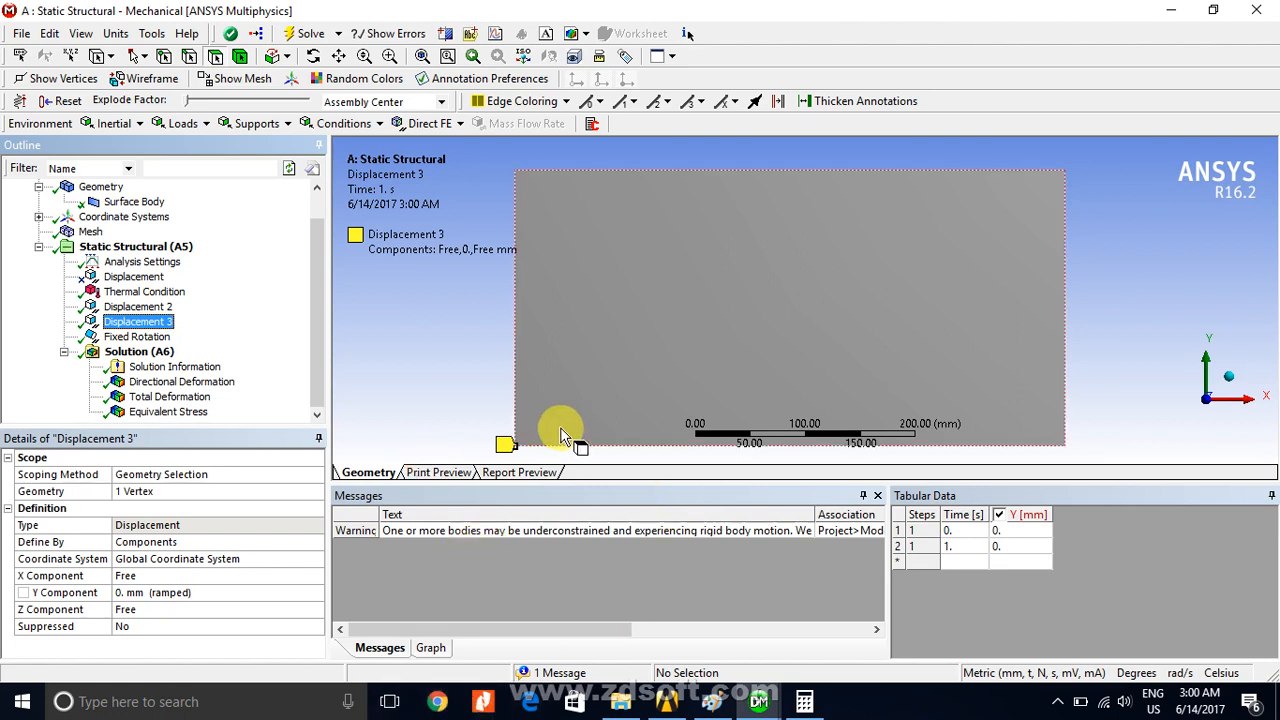
- Display the Equivalent Stress result again and animate it
click(170, 413)
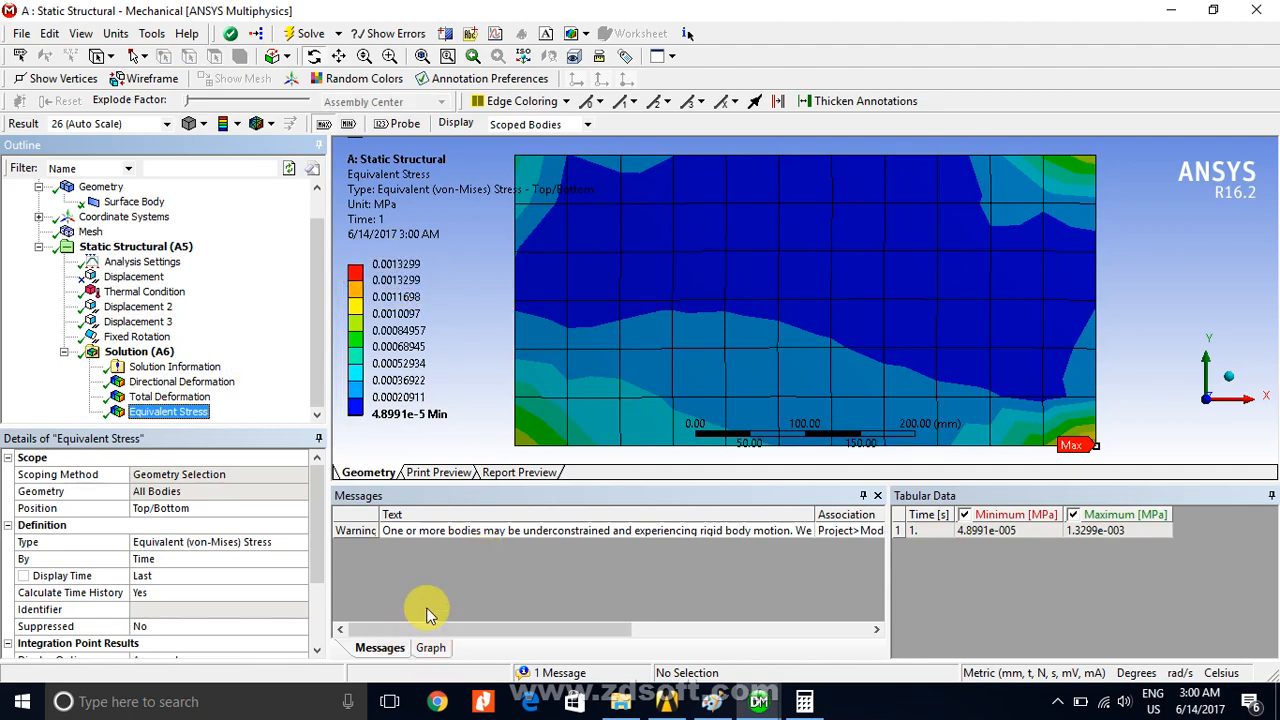
click(430, 648)
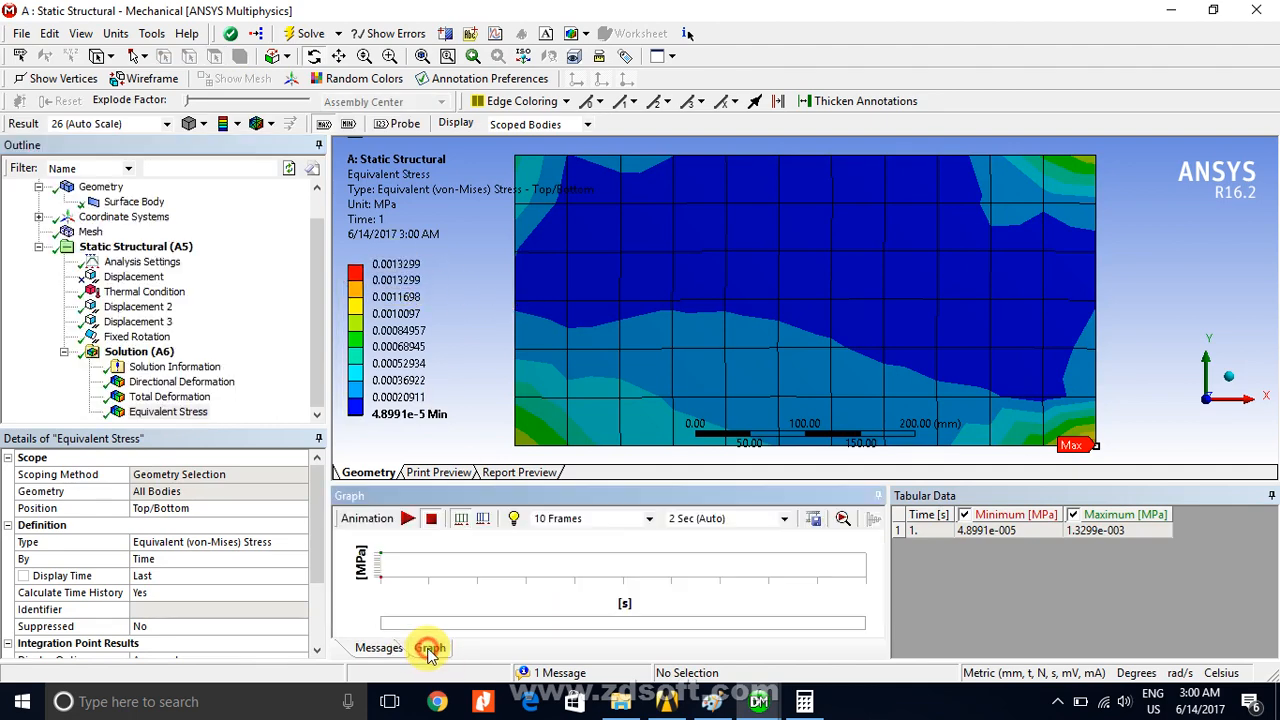
click(400, 520)
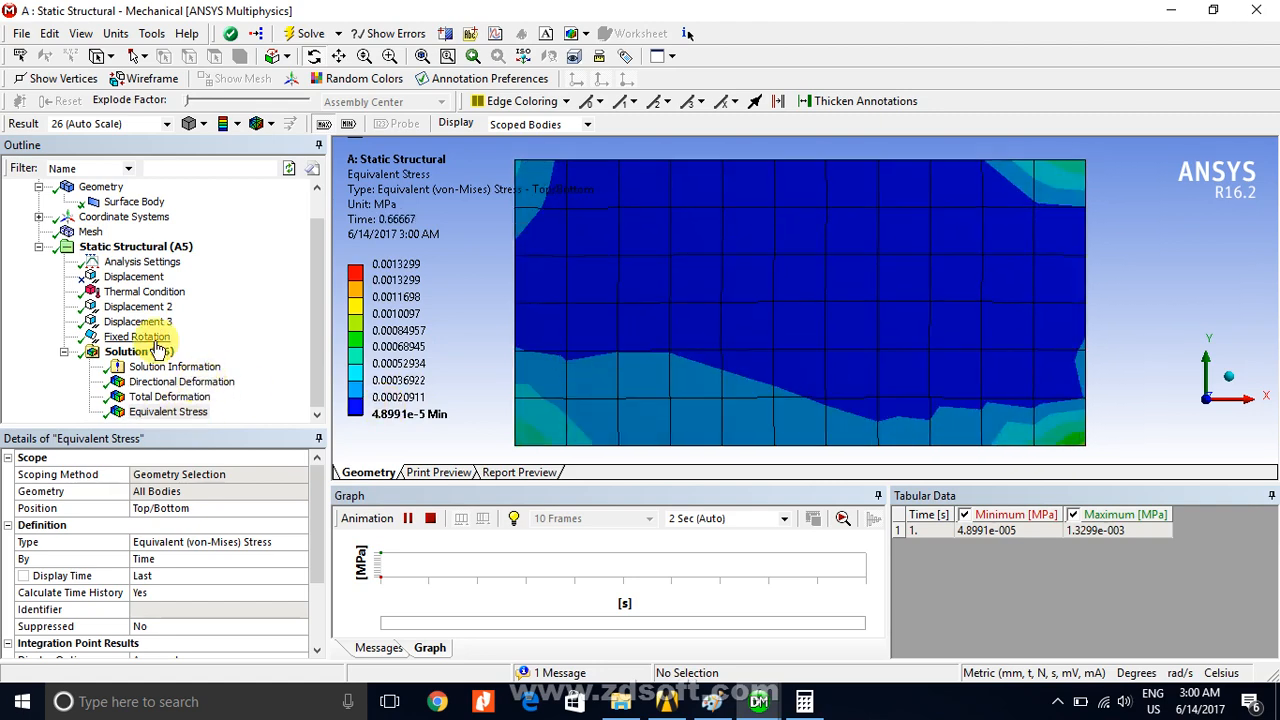
- Re-examine the Thermal Condition and the Displacement support on the plate's left edge, and briefly check the Calculator
click(160, 291)
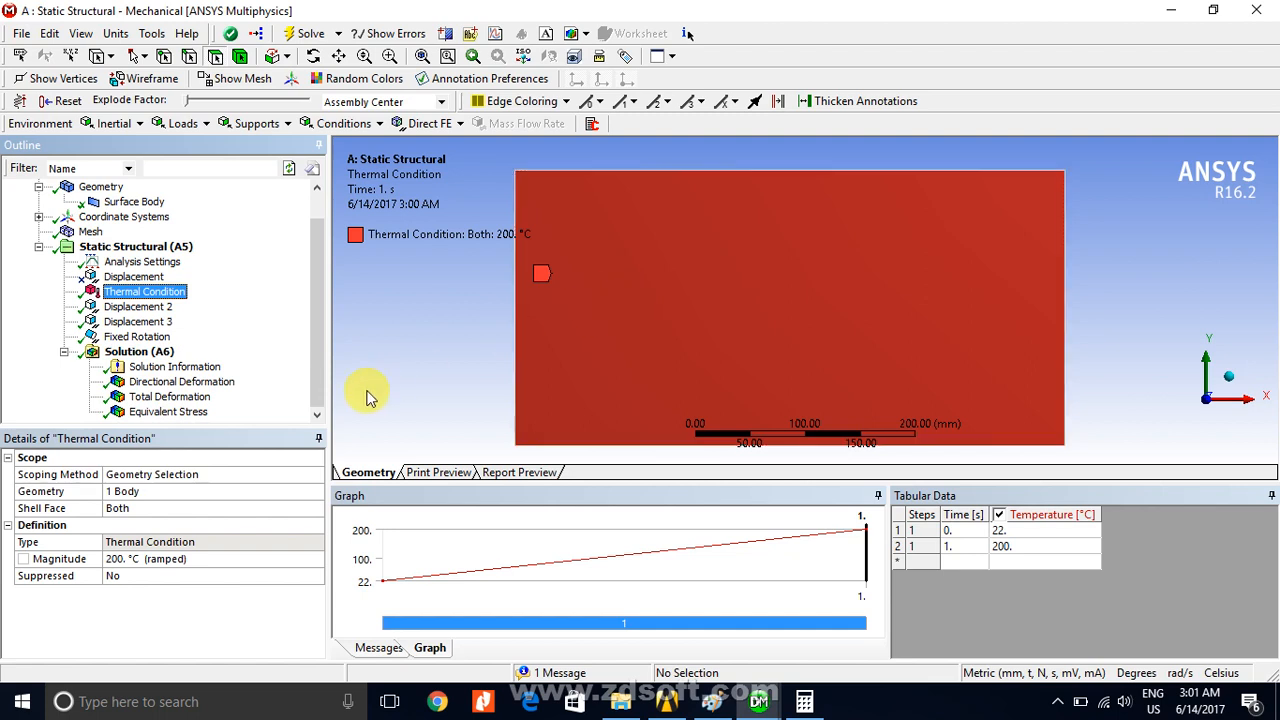
click(143, 309)
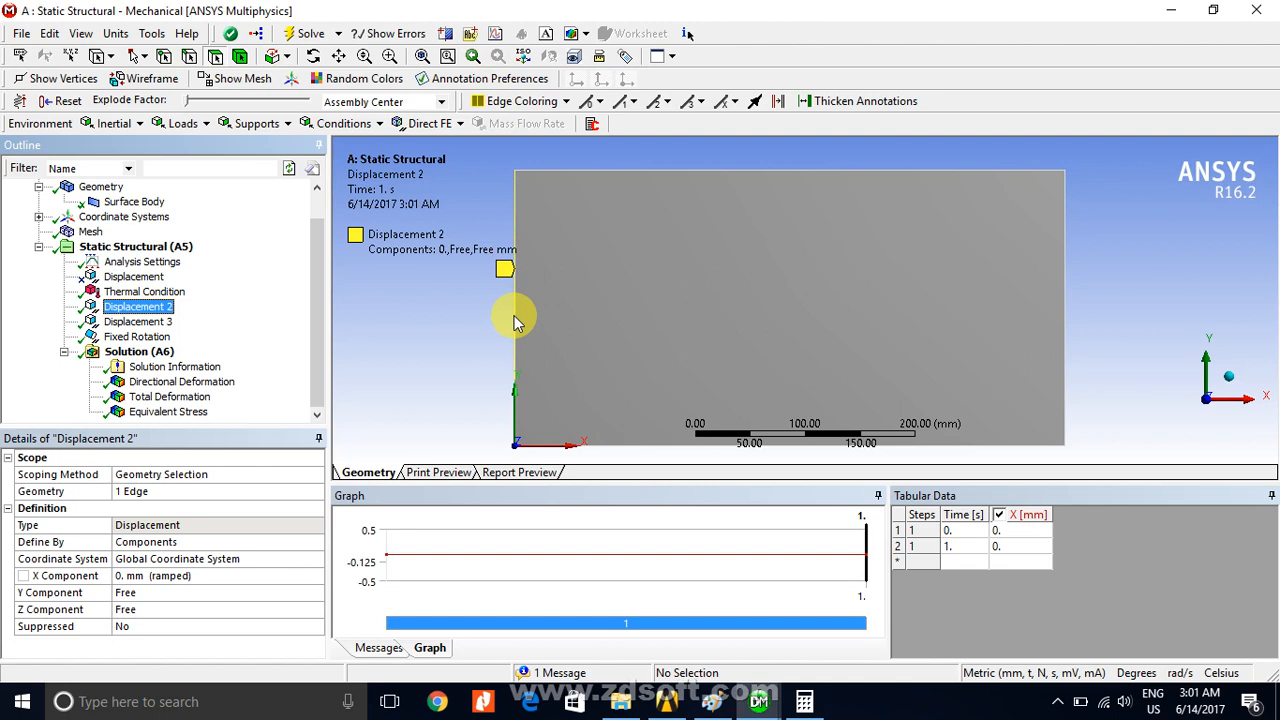
click(806, 702)
click(806, 702)
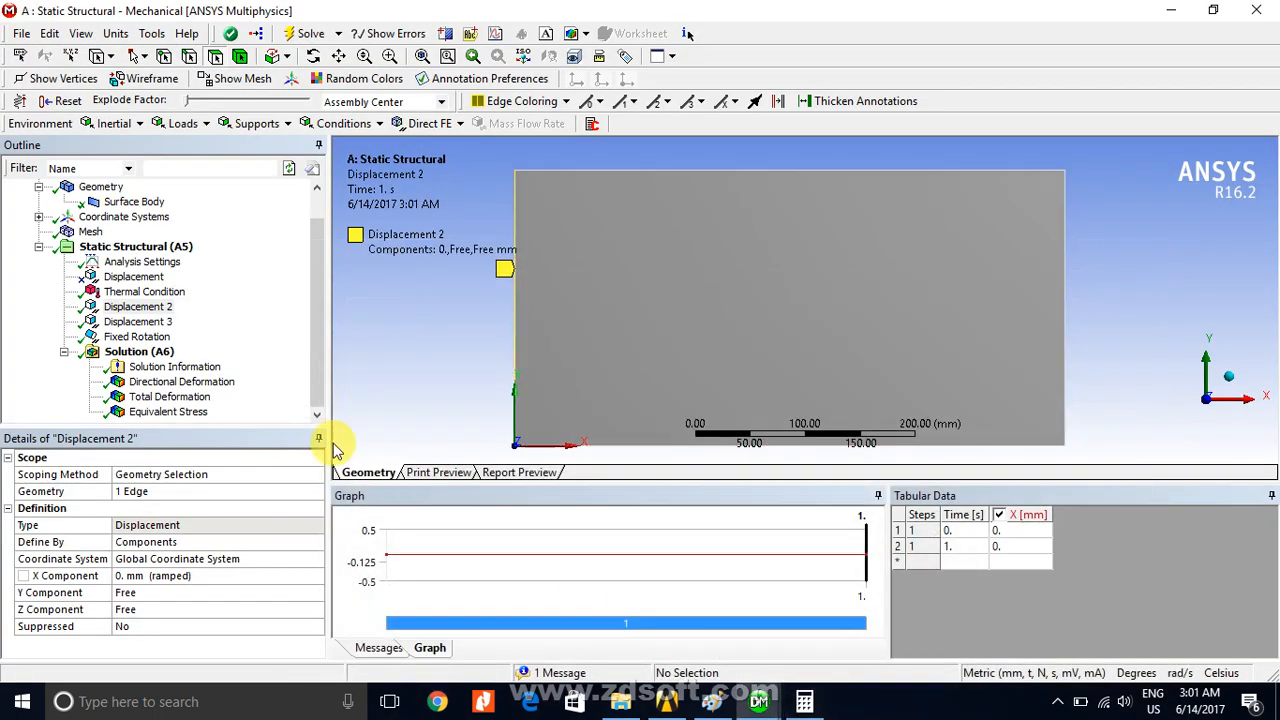
- Add a Displacement support to the plate's right vertical edge with the X Component set to 0 mm
click(138, 247)
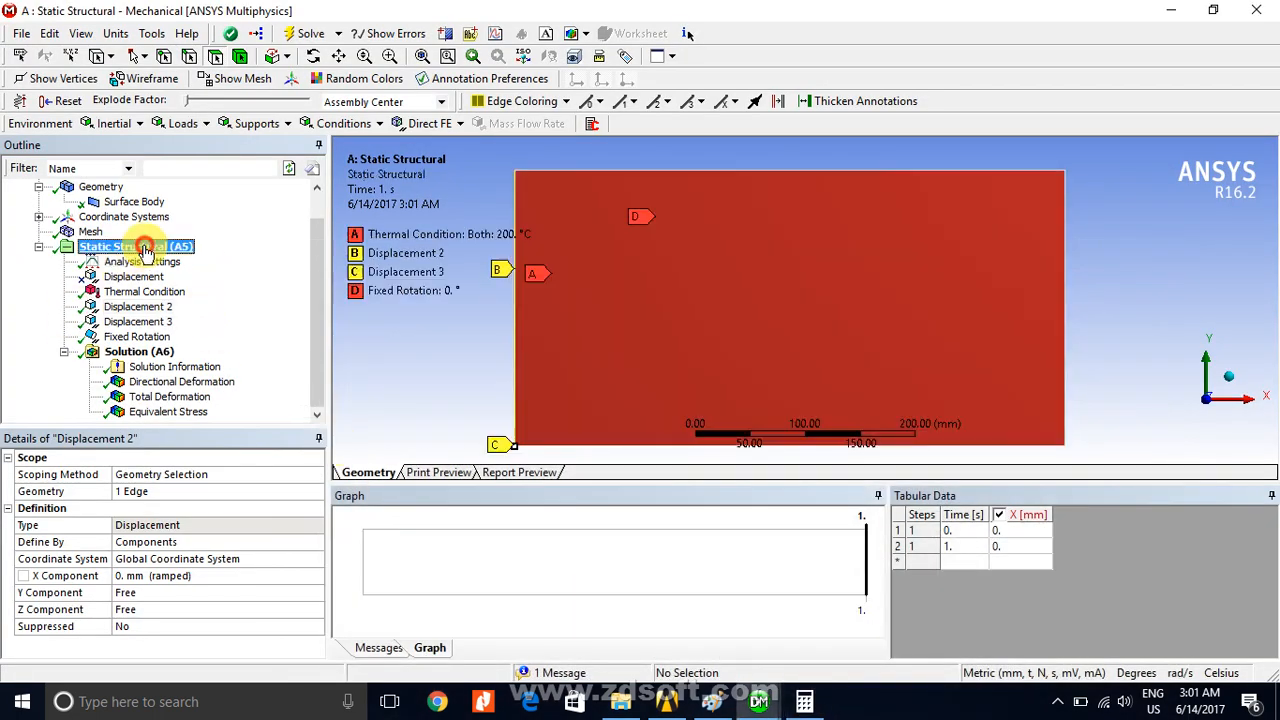
click(269, 125)
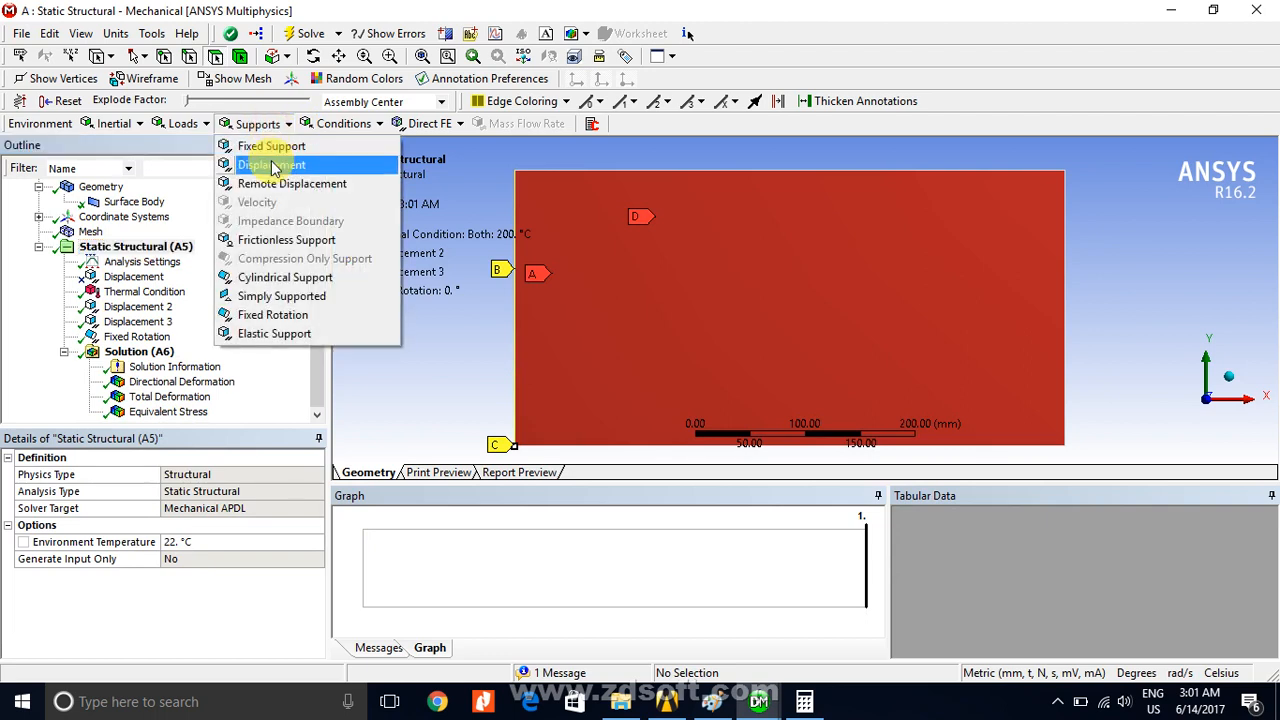
click(275, 164)
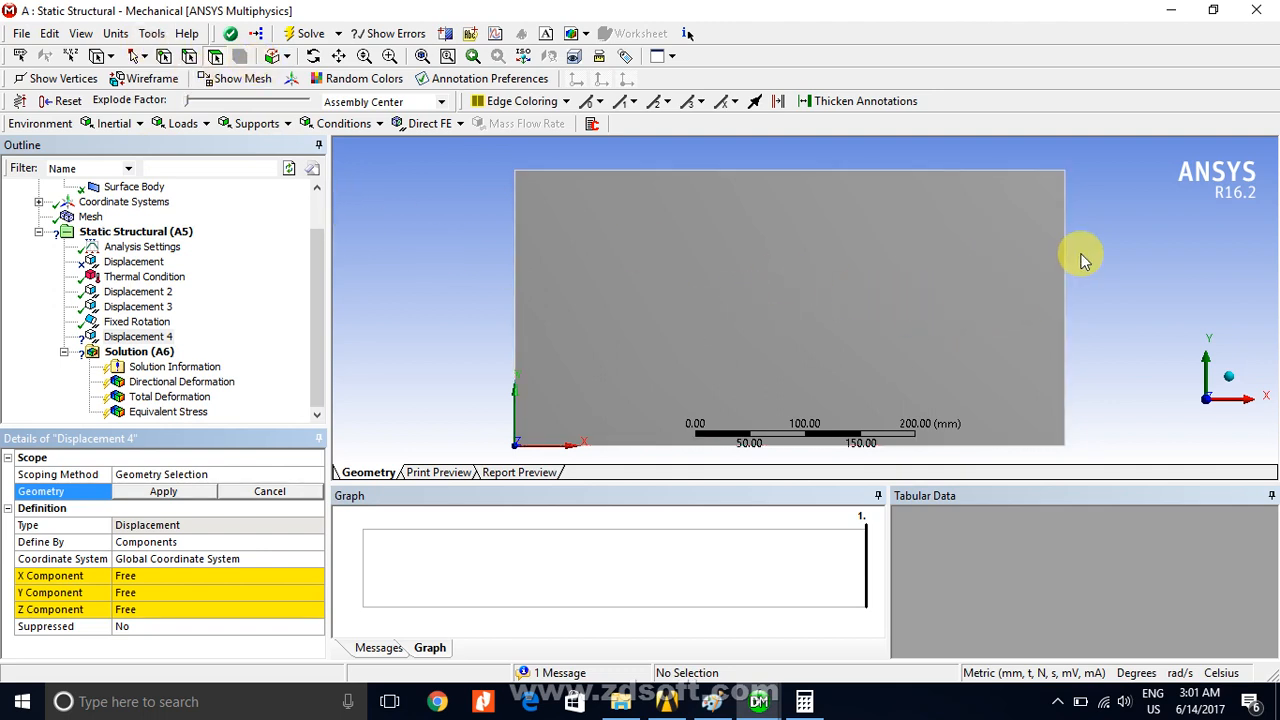
click(189, 56)
click(1065, 251)
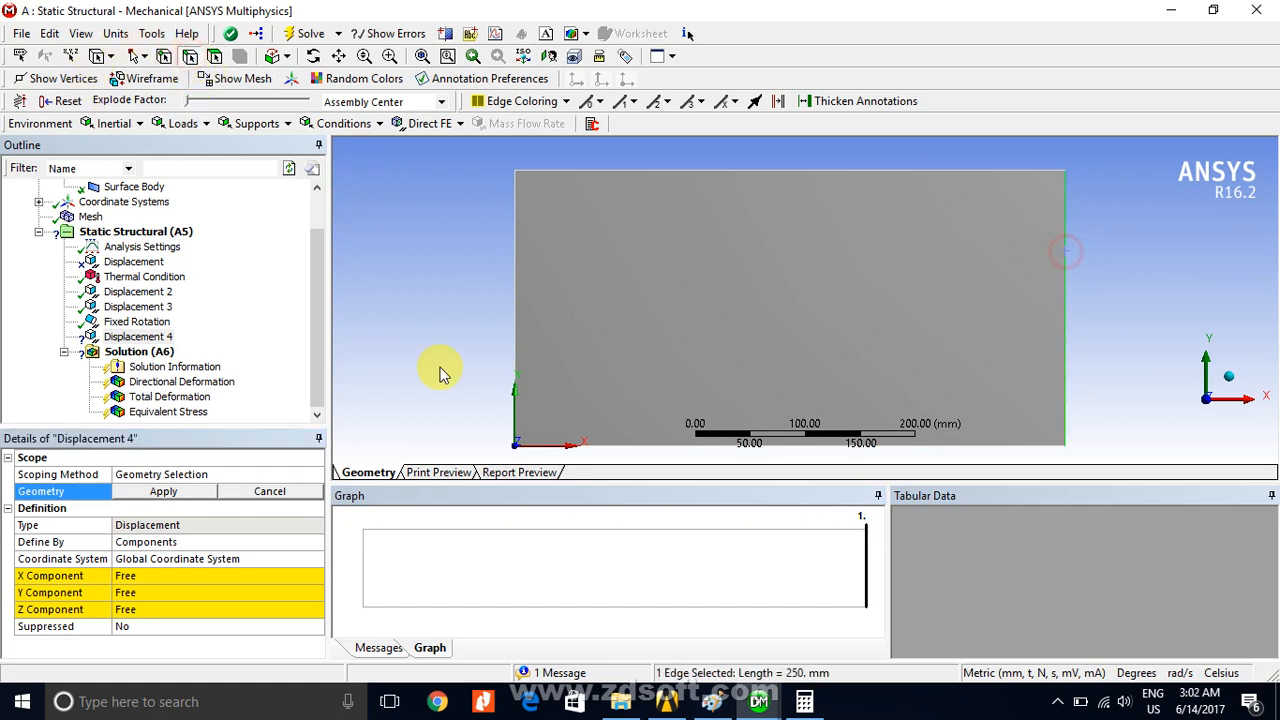
click(163, 491)
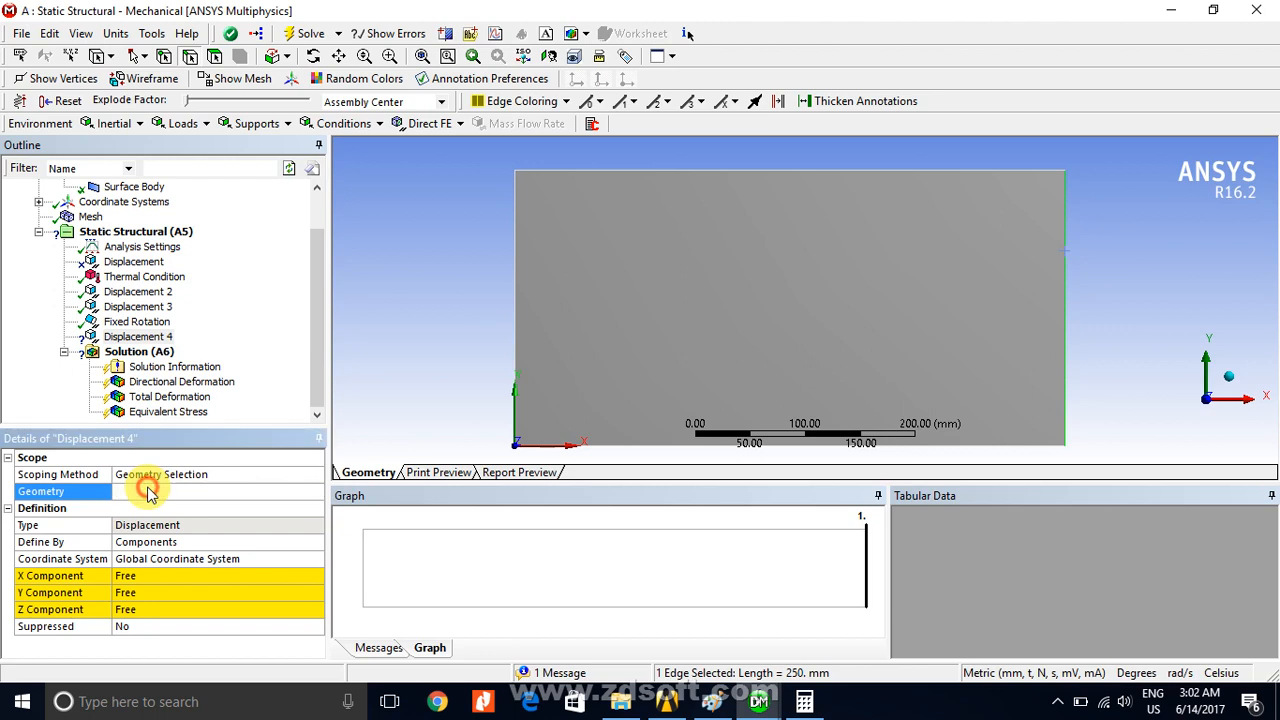
click(156, 592)
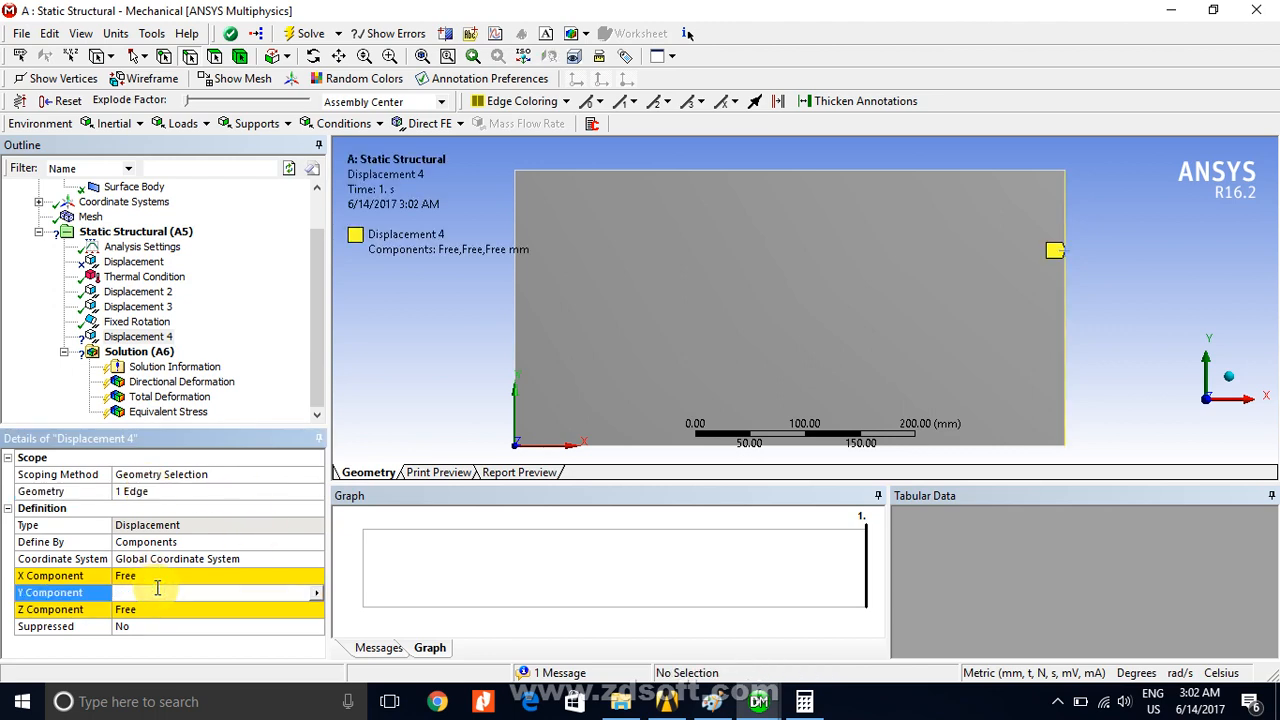
click(164, 574)
text(0)
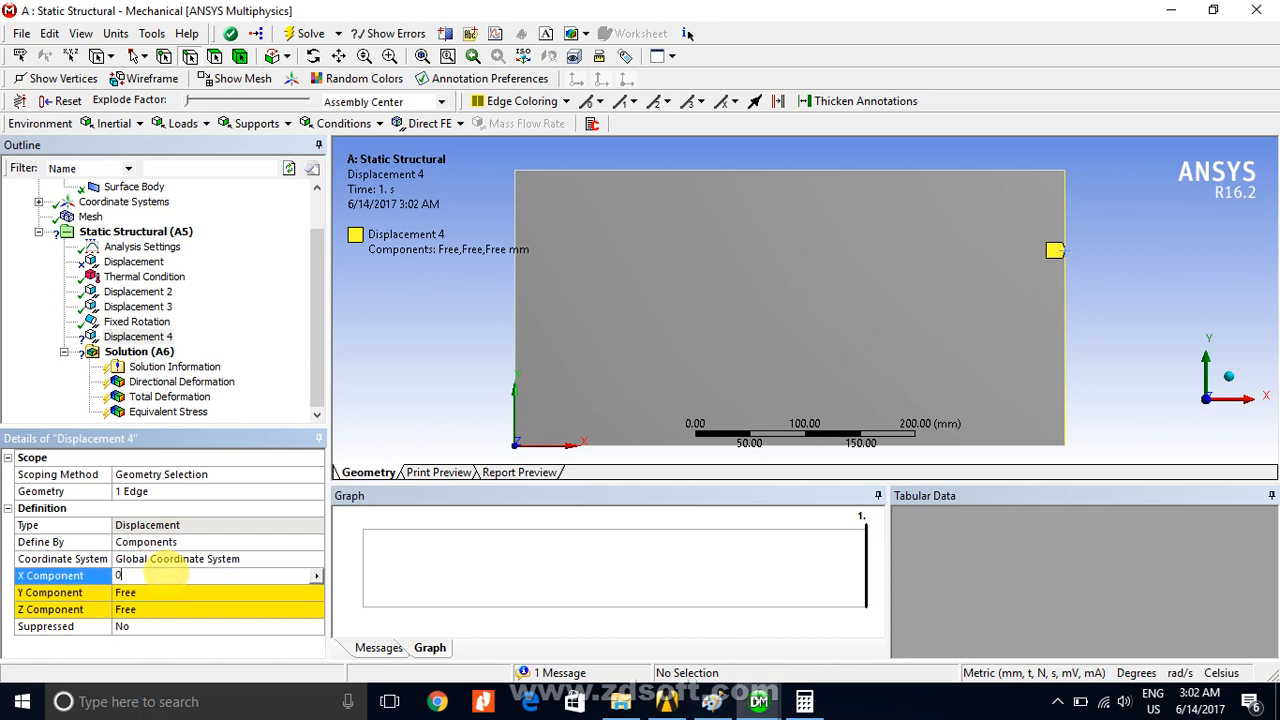
key(Return)
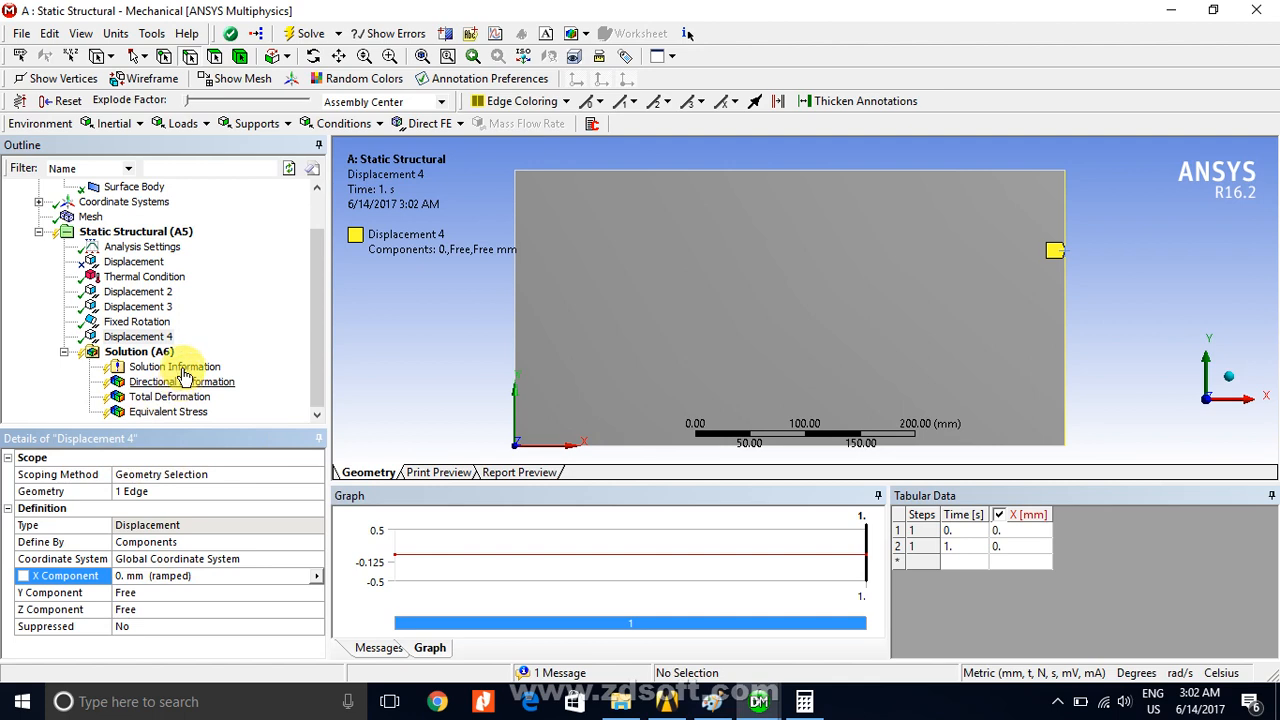
- Solve the analysis with the right edge restrained and display the whole plate's Equivalent Stress plot
click(305, 35)
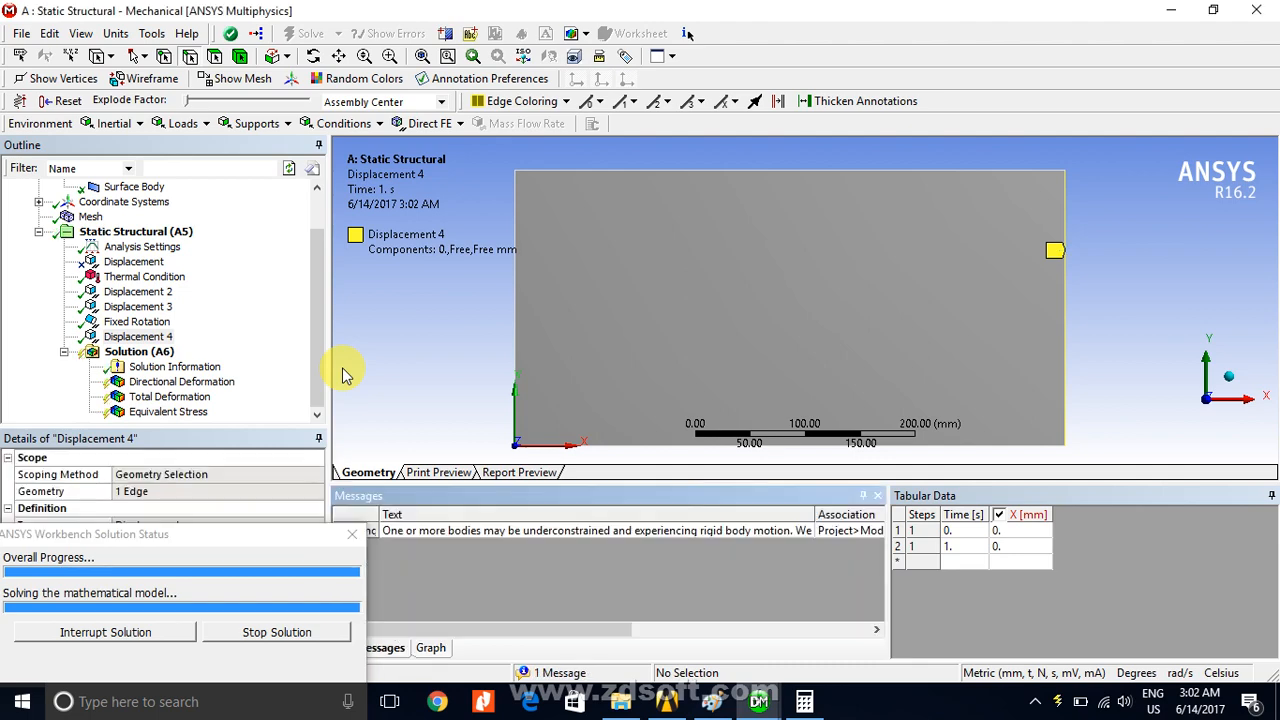
click(165, 413)
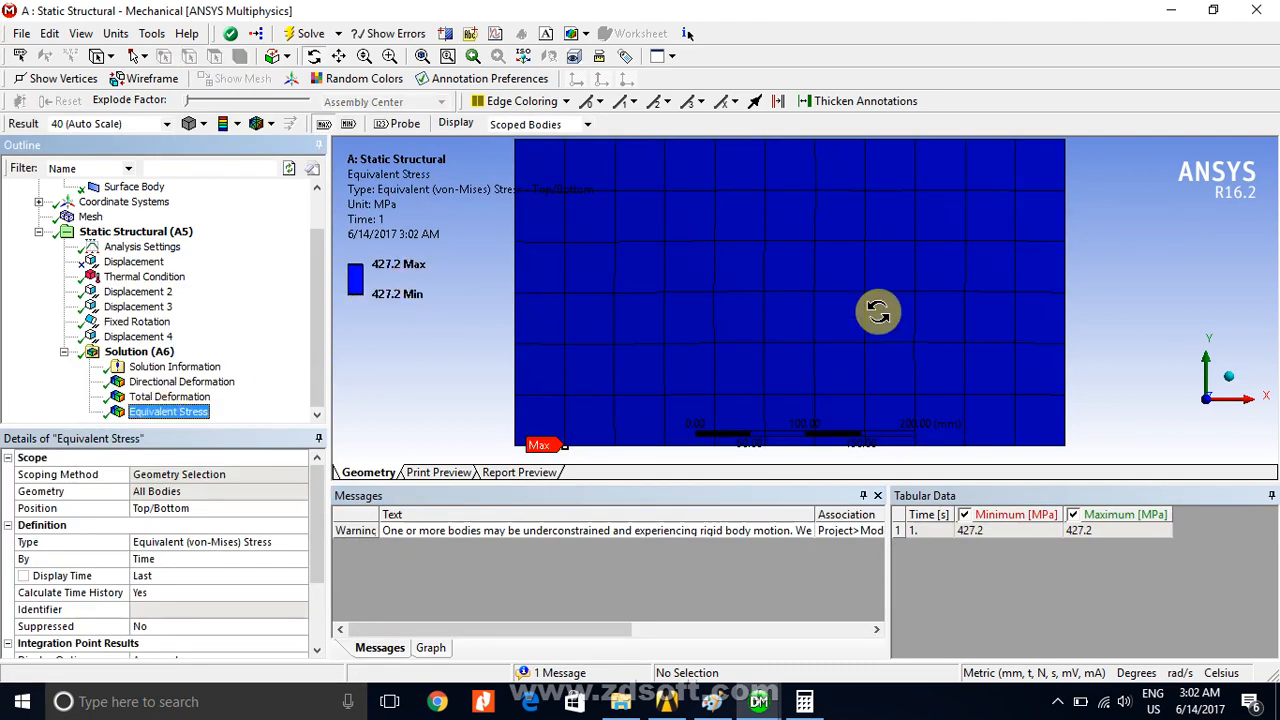
click(420, 57)
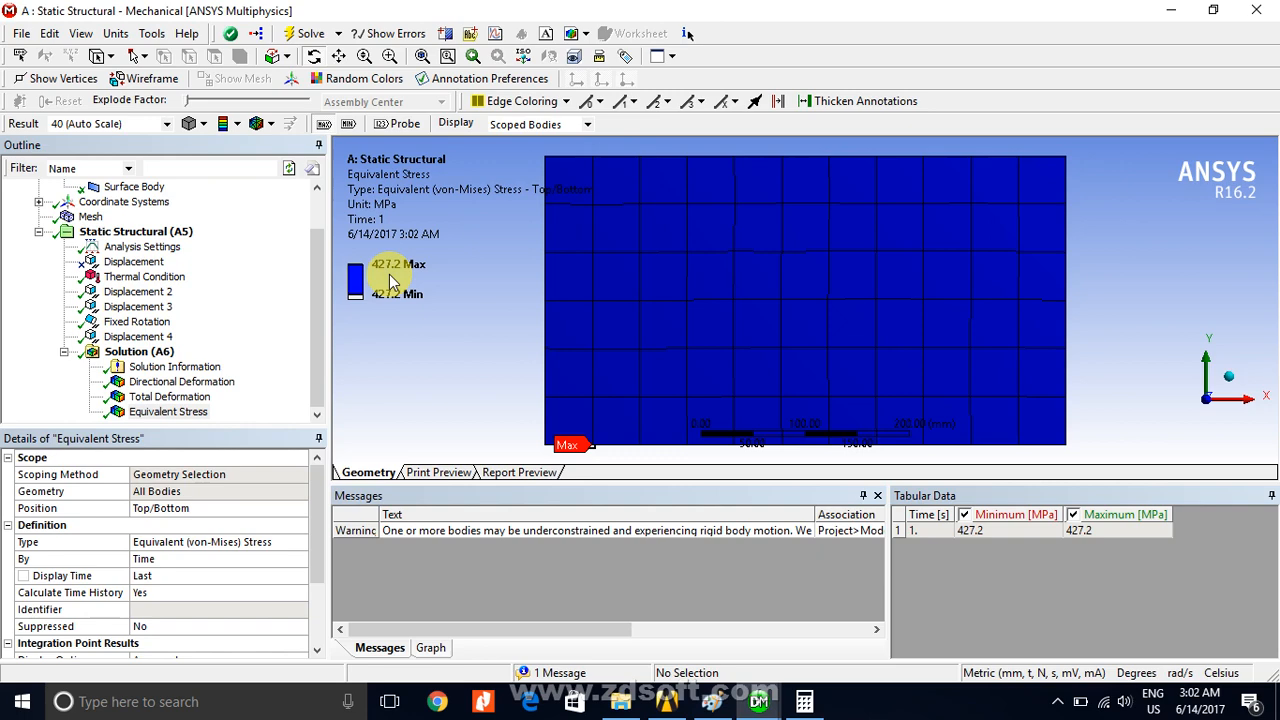
- Compare the Equivalent Stress with the hand-calculated thermal stress in Calculator, and animate the stress result in ANSYS Mechanical
click(808, 701)
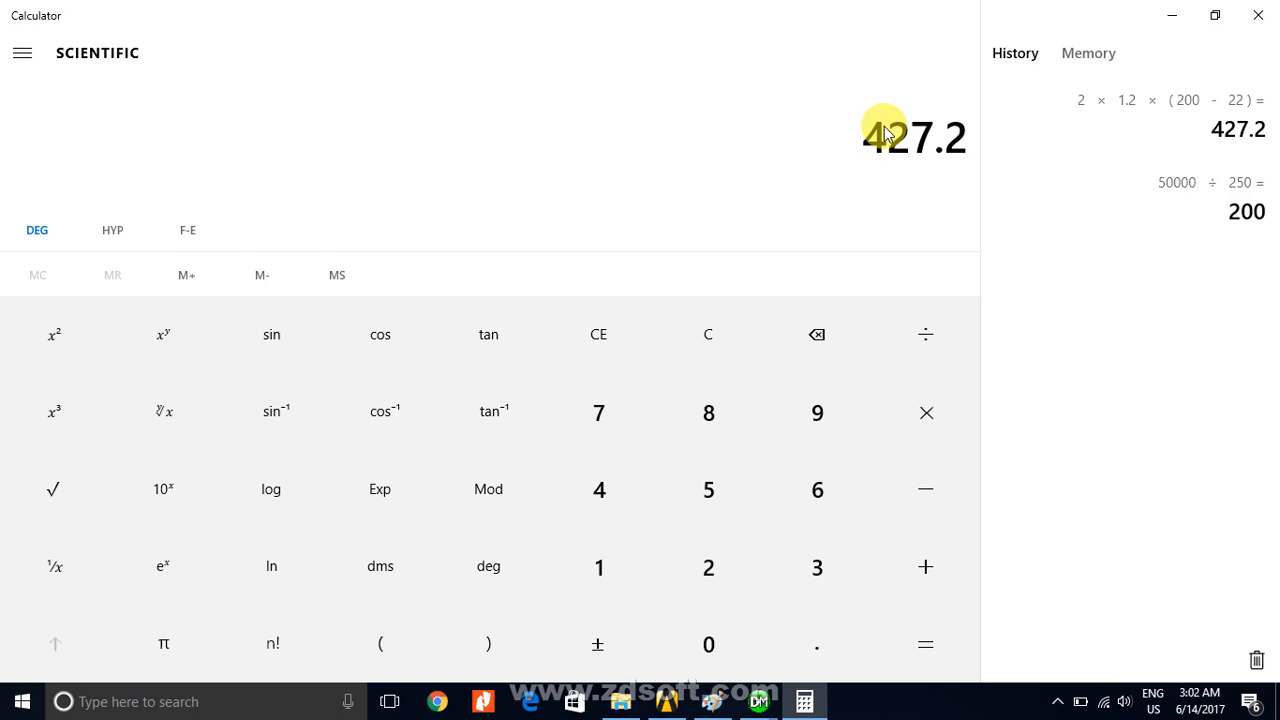
click(1170, 14)
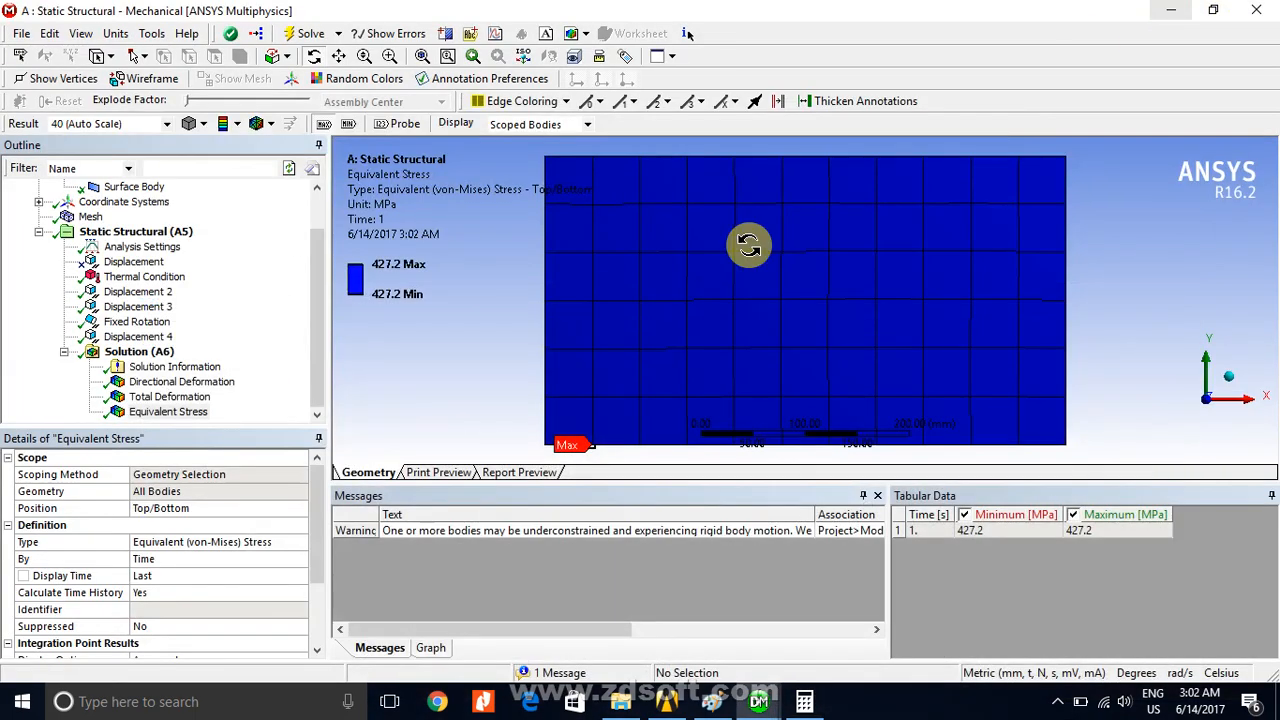
click(431, 648)
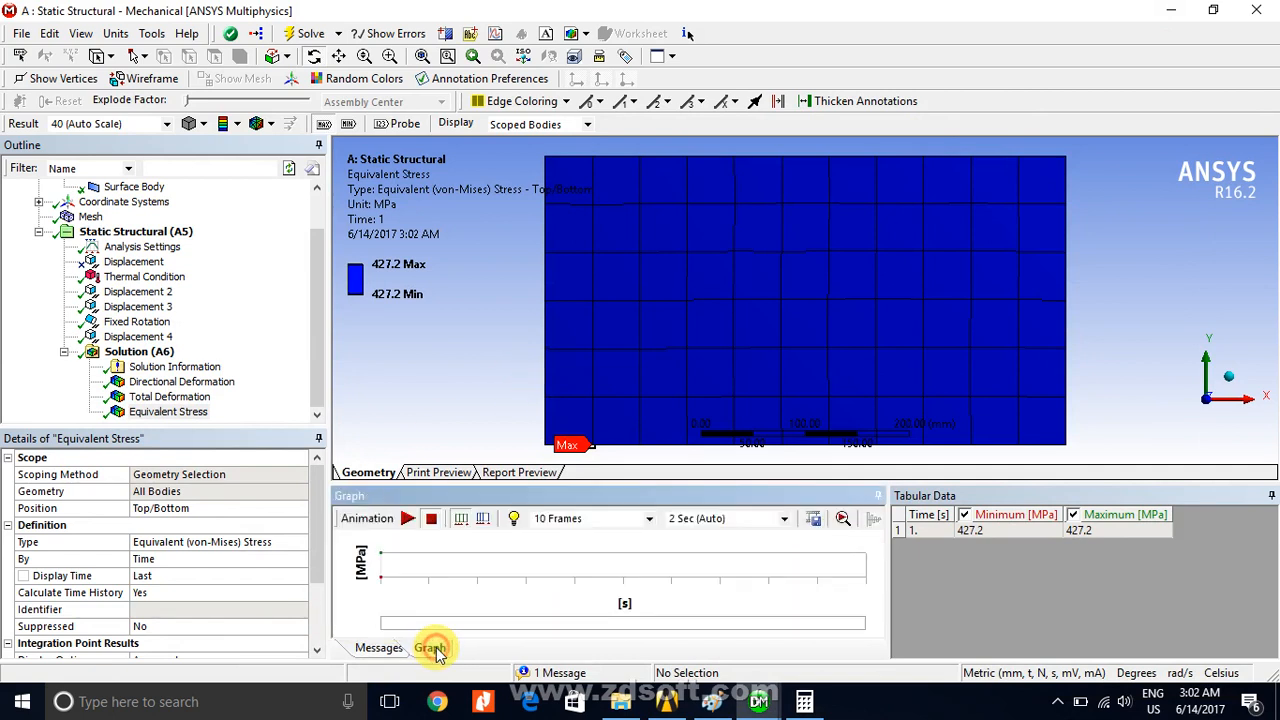
click(408, 518)
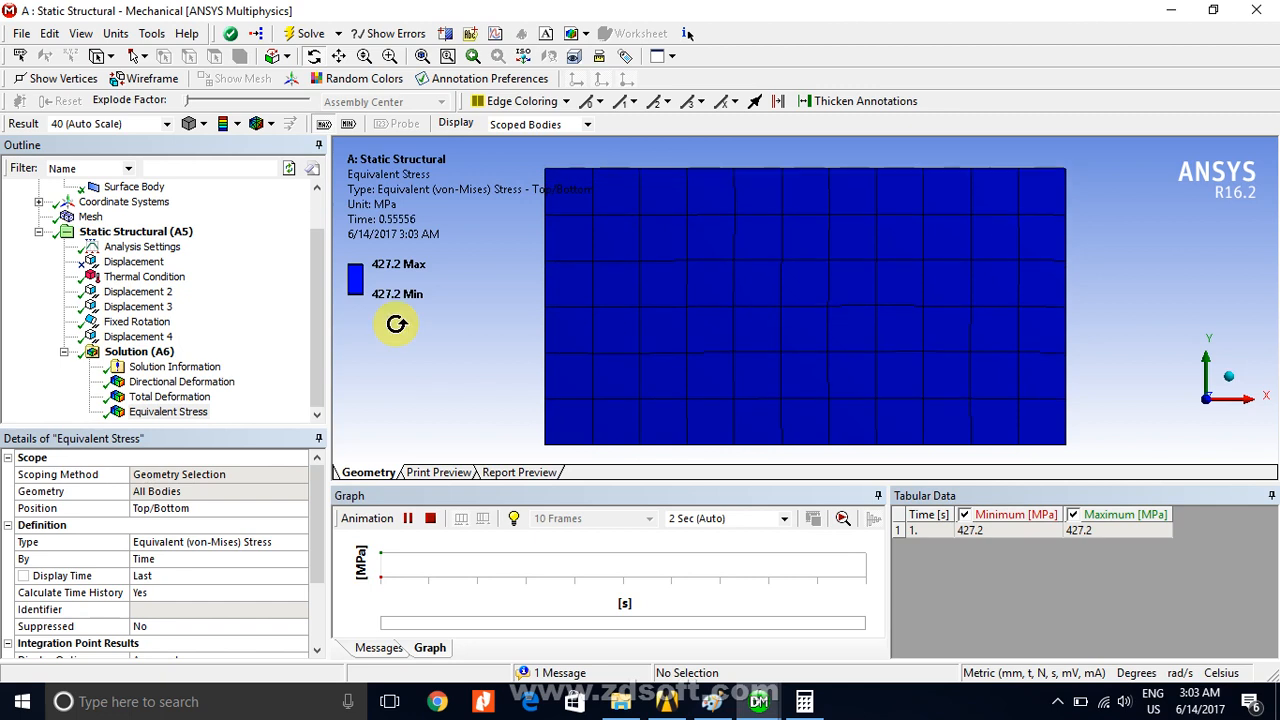
- Add a Displacement support to the plate's upper horizontal edge with the Y Component set to 0 mm
click(146, 232)
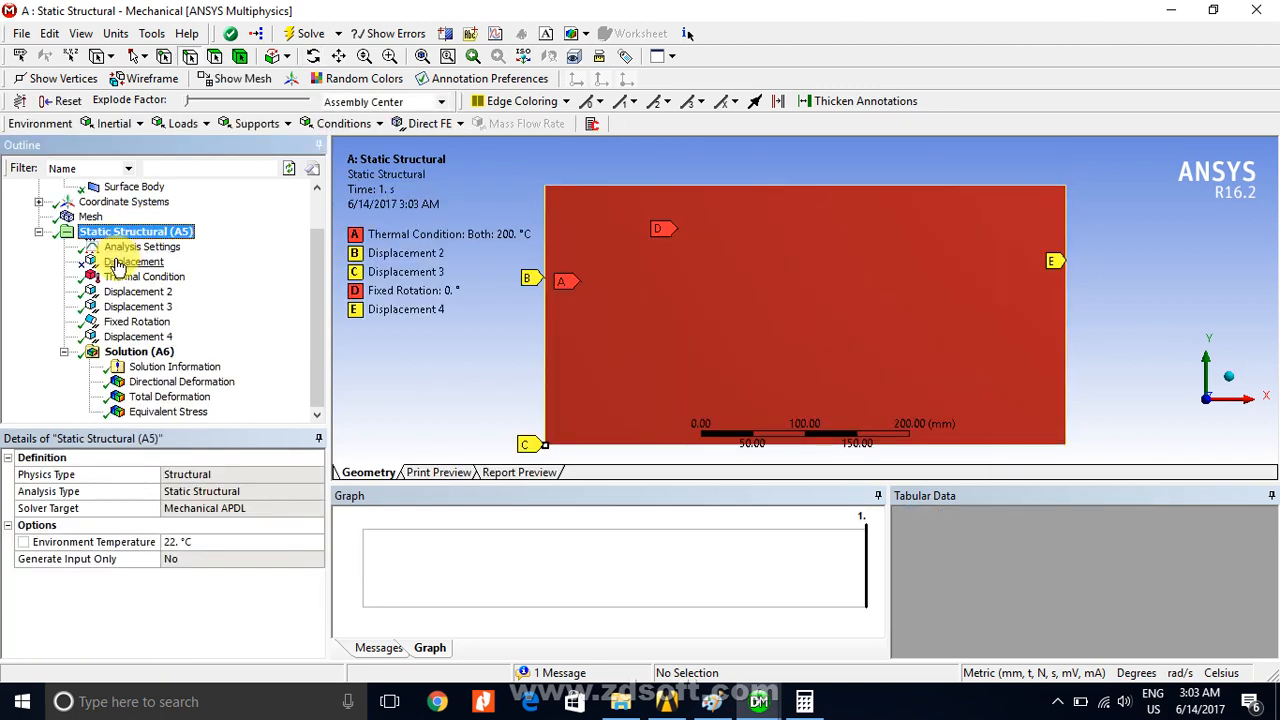
click(118, 262)
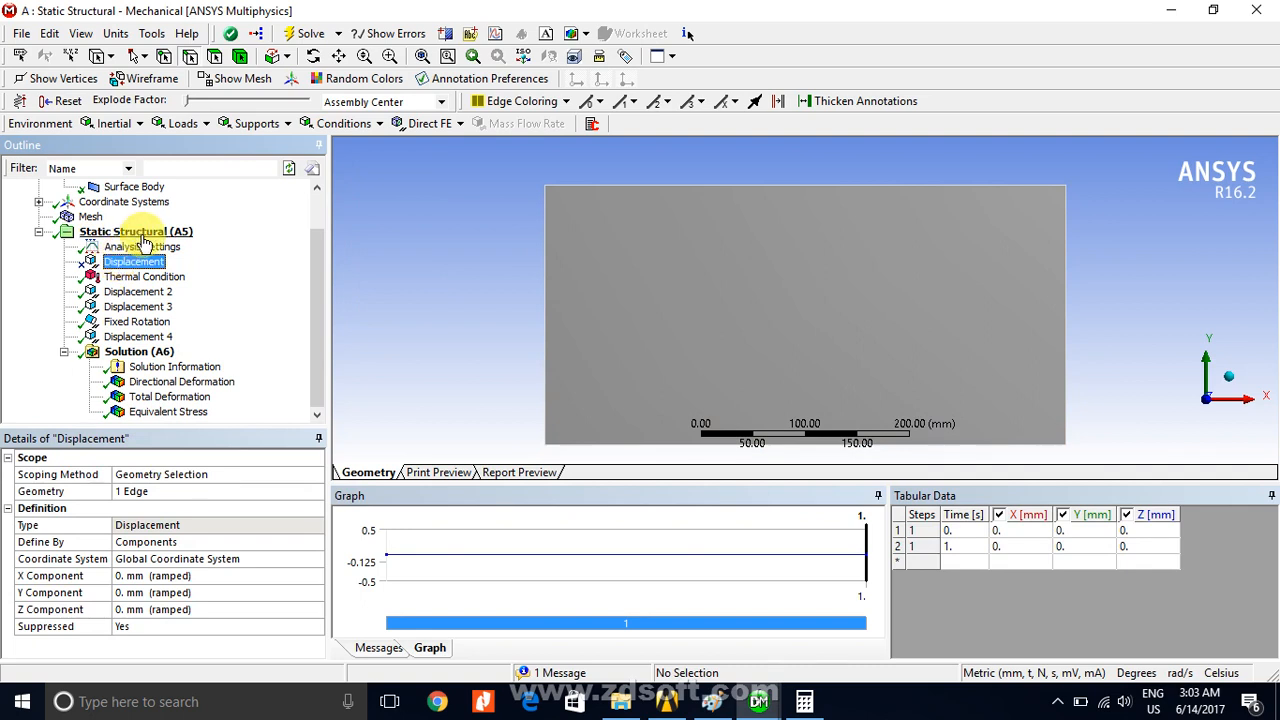
click(130, 231)
click(260, 123)
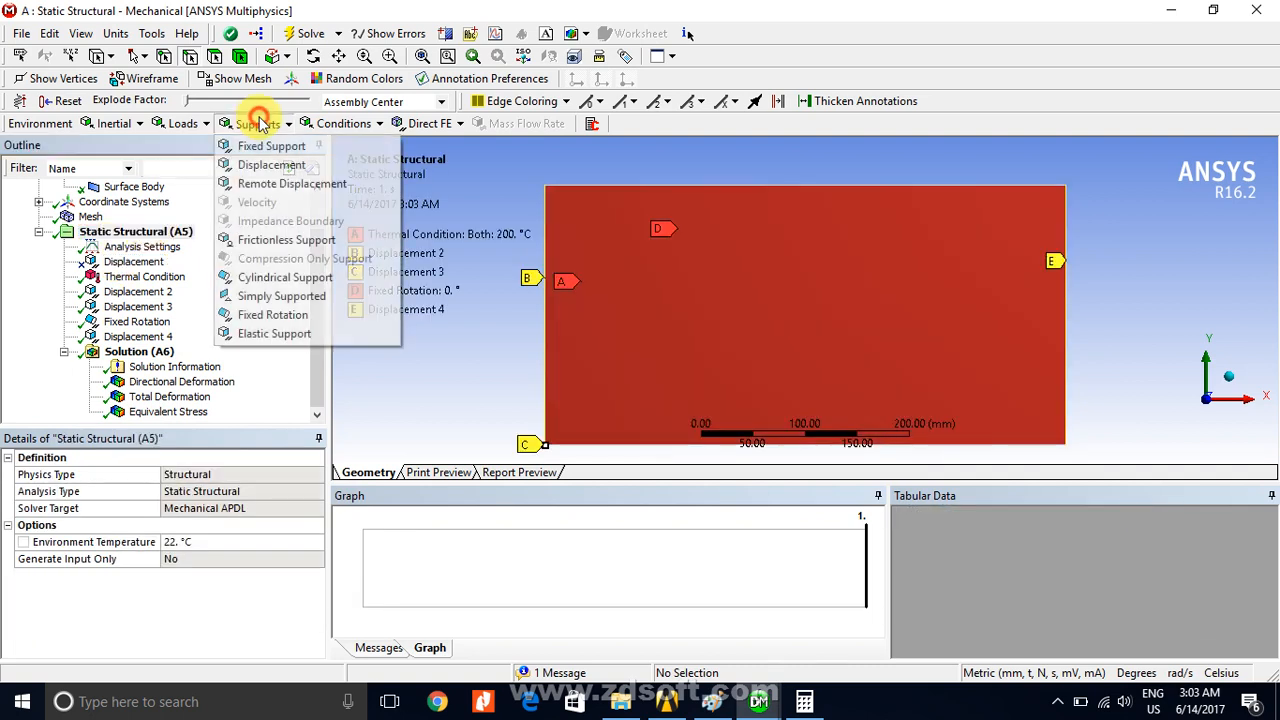
click(287, 165)
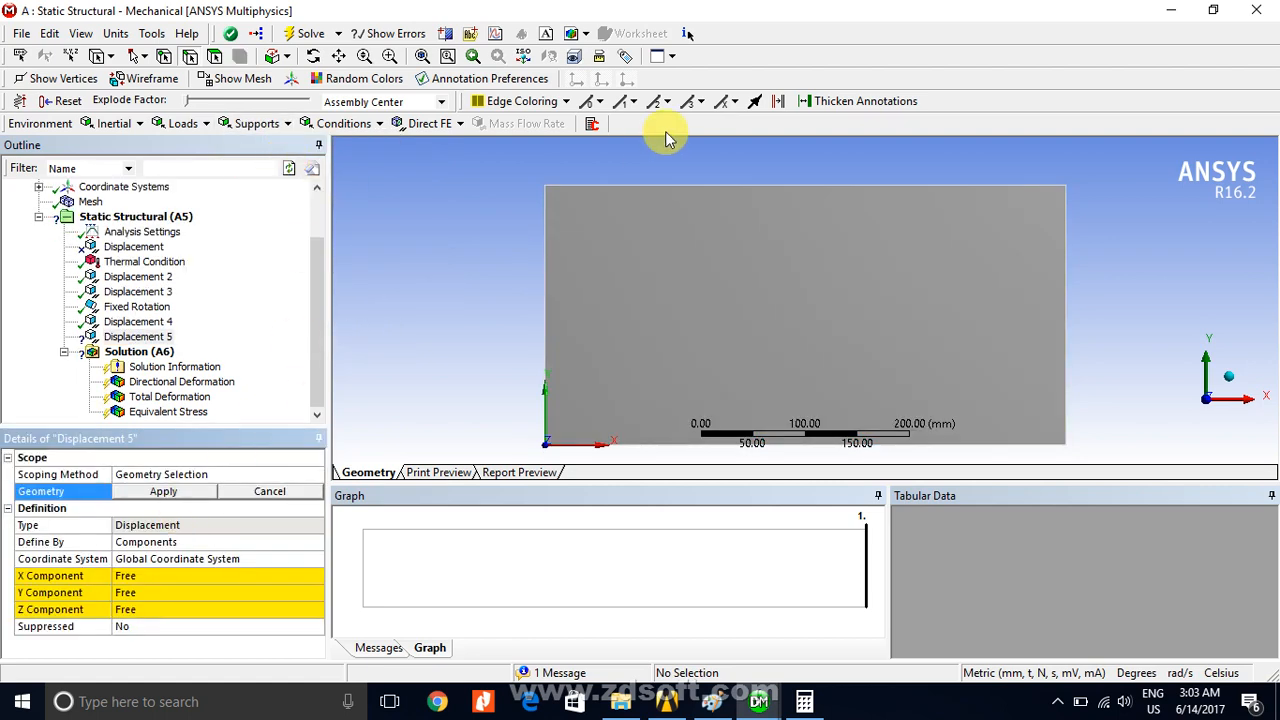
click(687, 187)
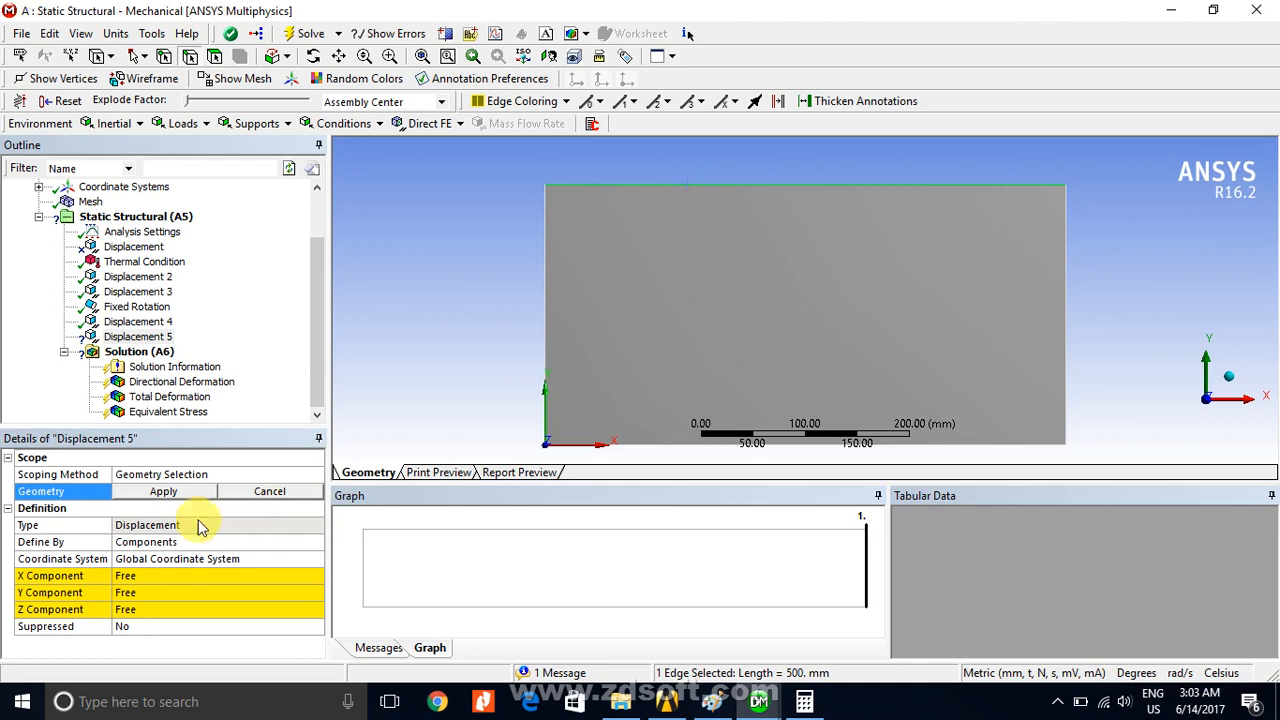
click(172, 491)
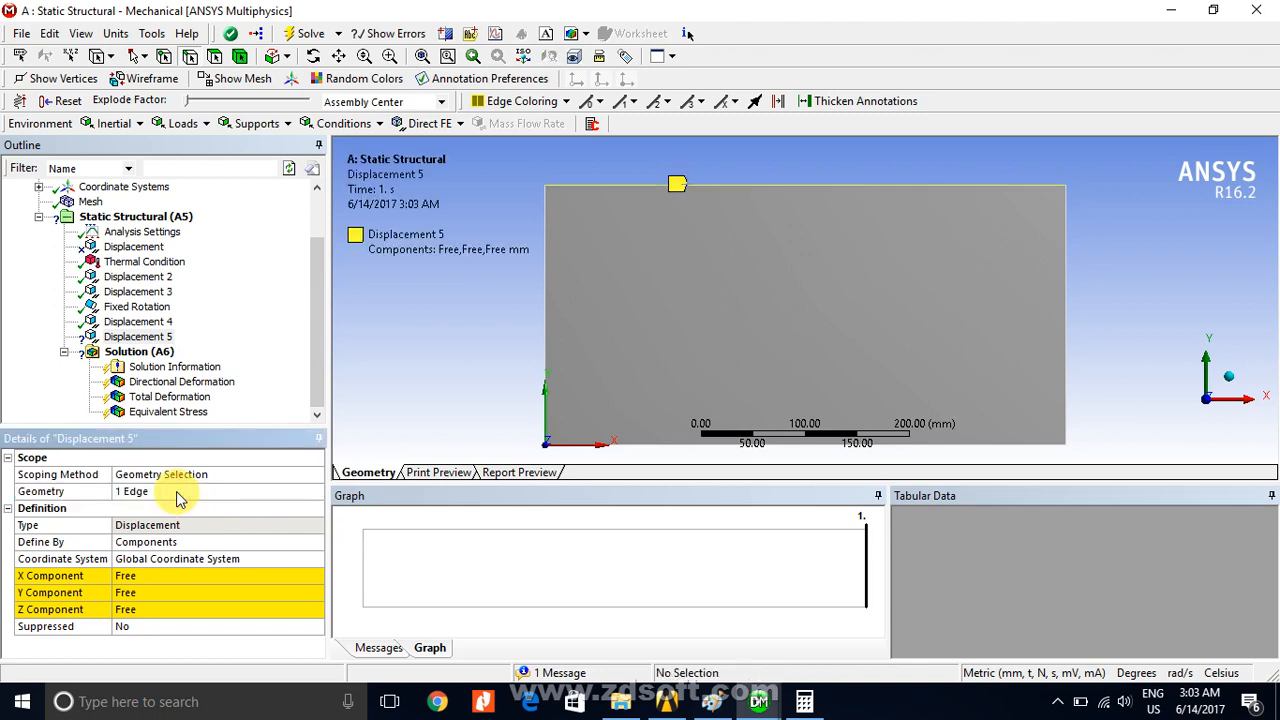
click(149, 595)
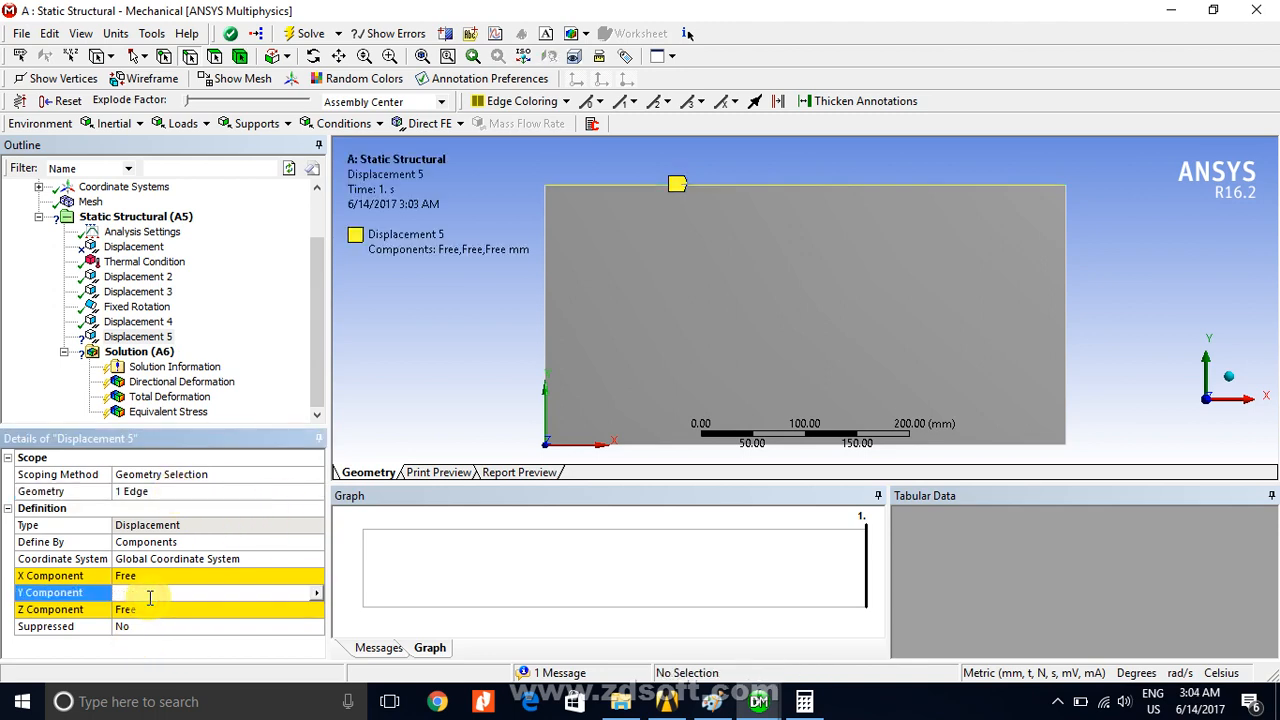
text(0)
key(Return)
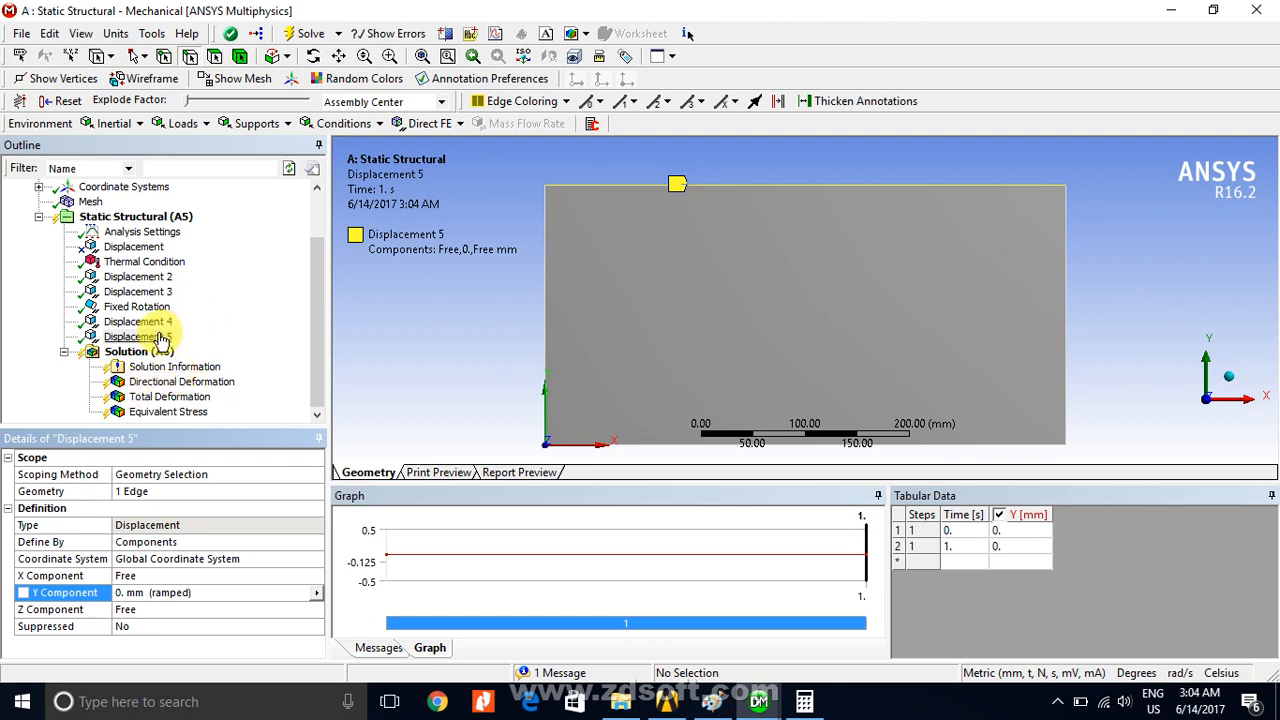
- Extend the new Displacement support's geometry to include the plate's lower horizontal edge
click(206, 491)
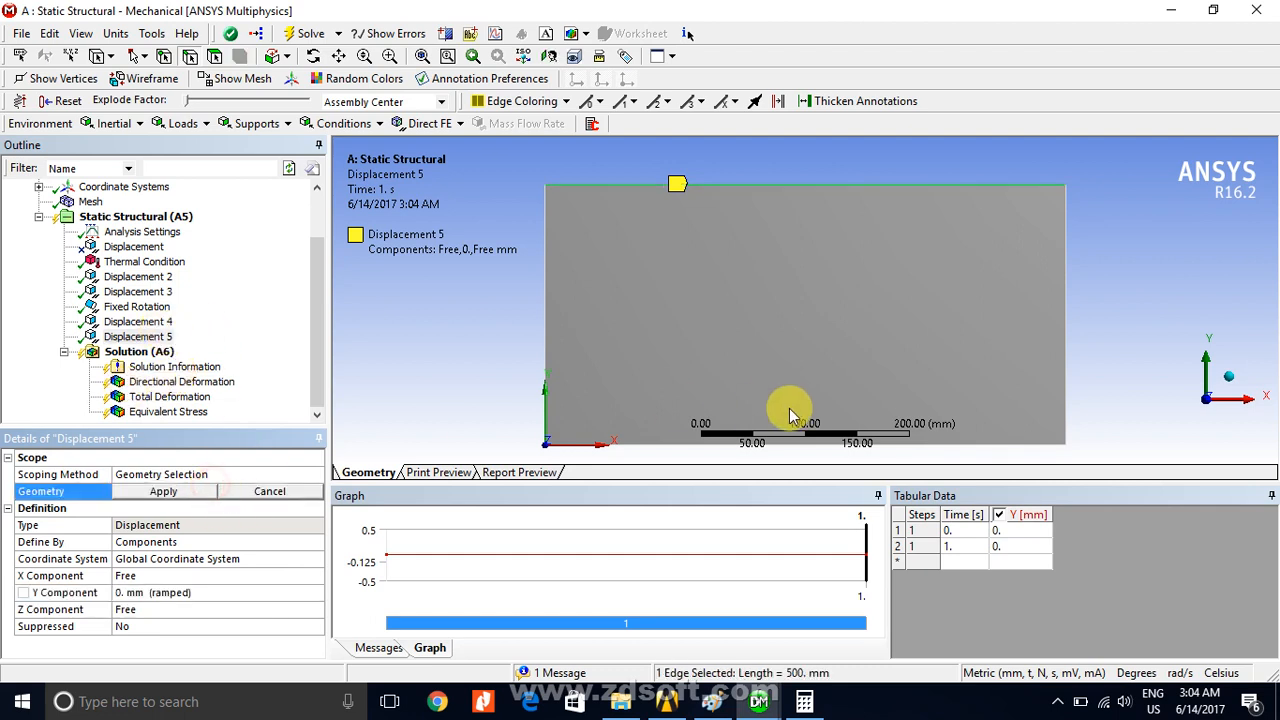
click(749, 444)
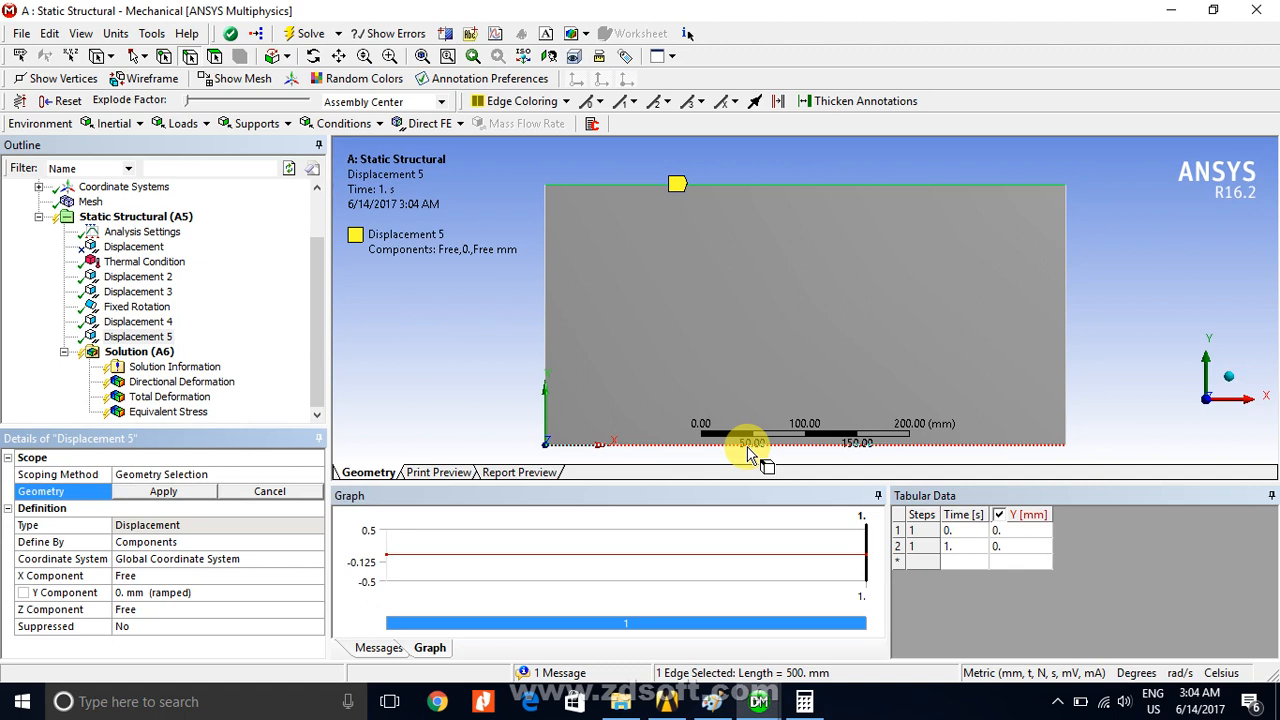
ctrl+click(749, 444)
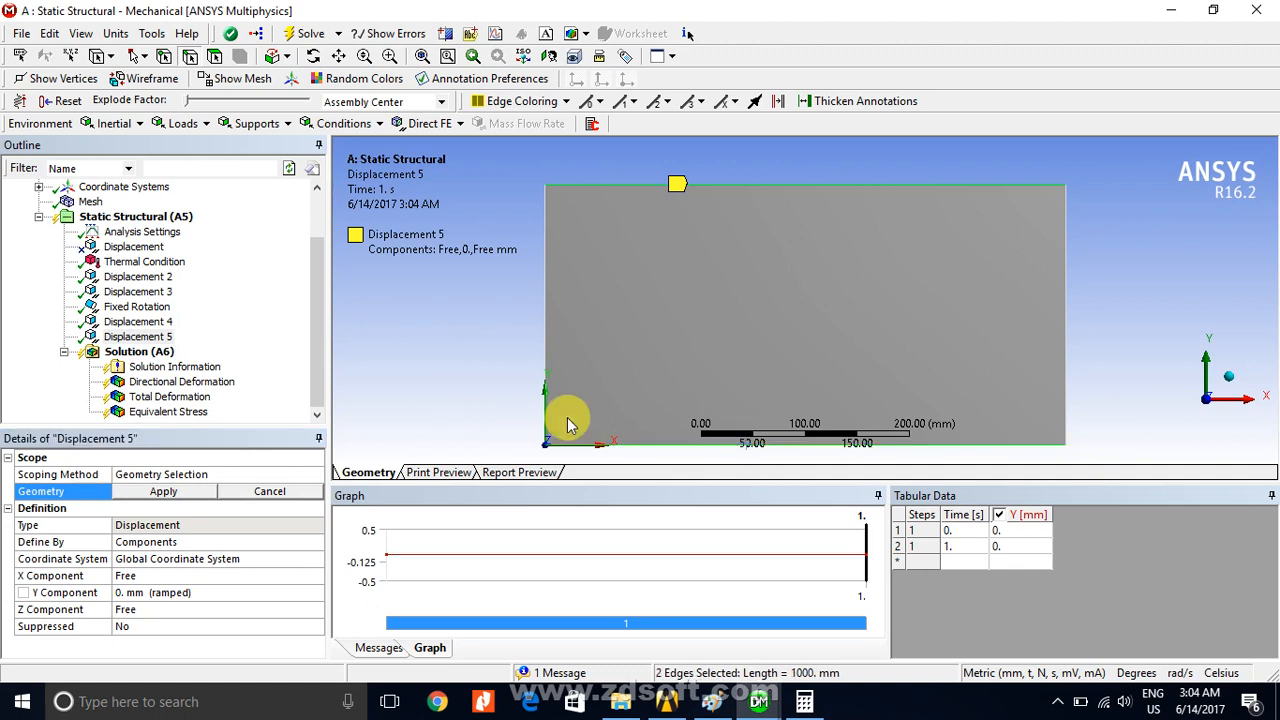
click(199, 493)
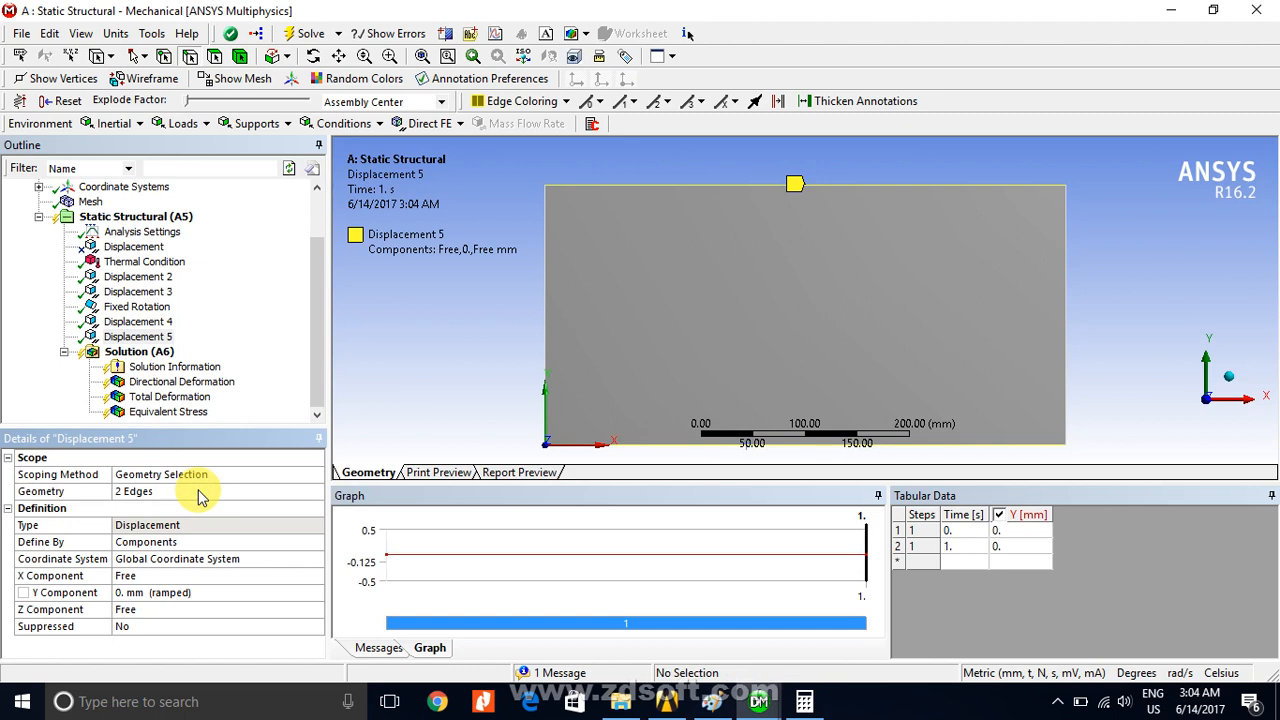
- Check the existing Displacement supports and delete the one applied to the plate's lower-left vertex
click(130, 322)
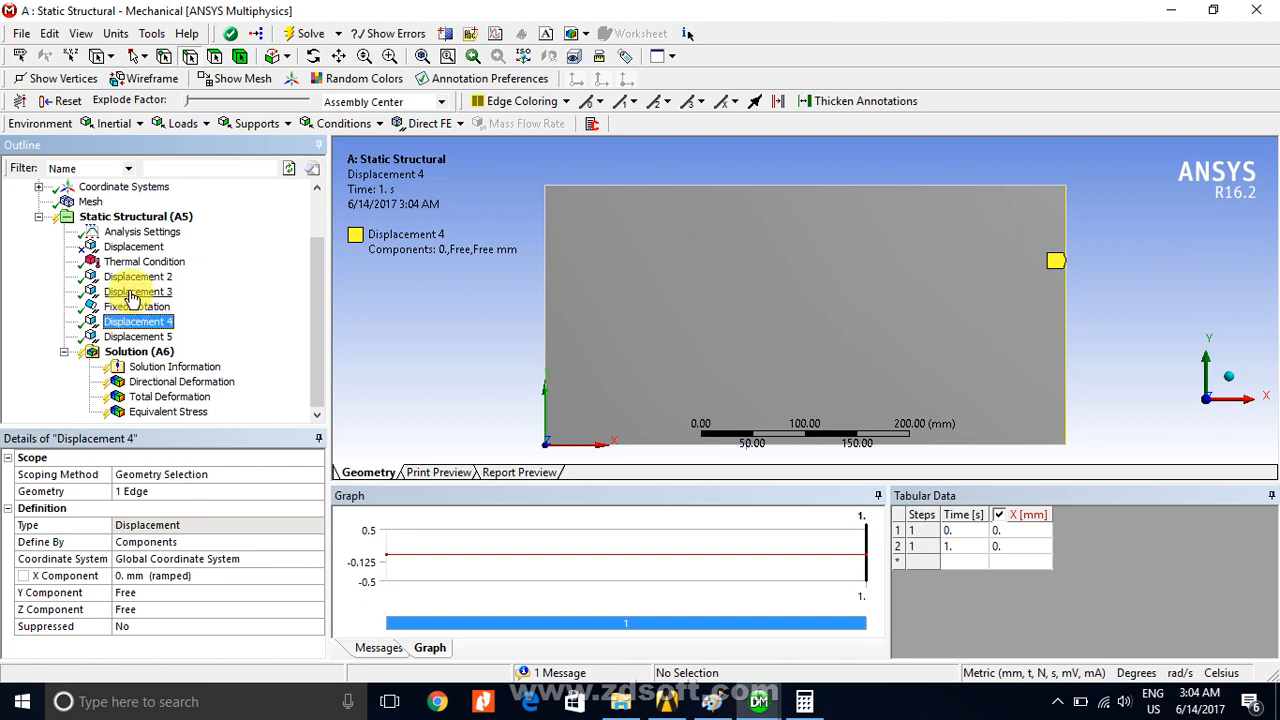
click(136, 278)
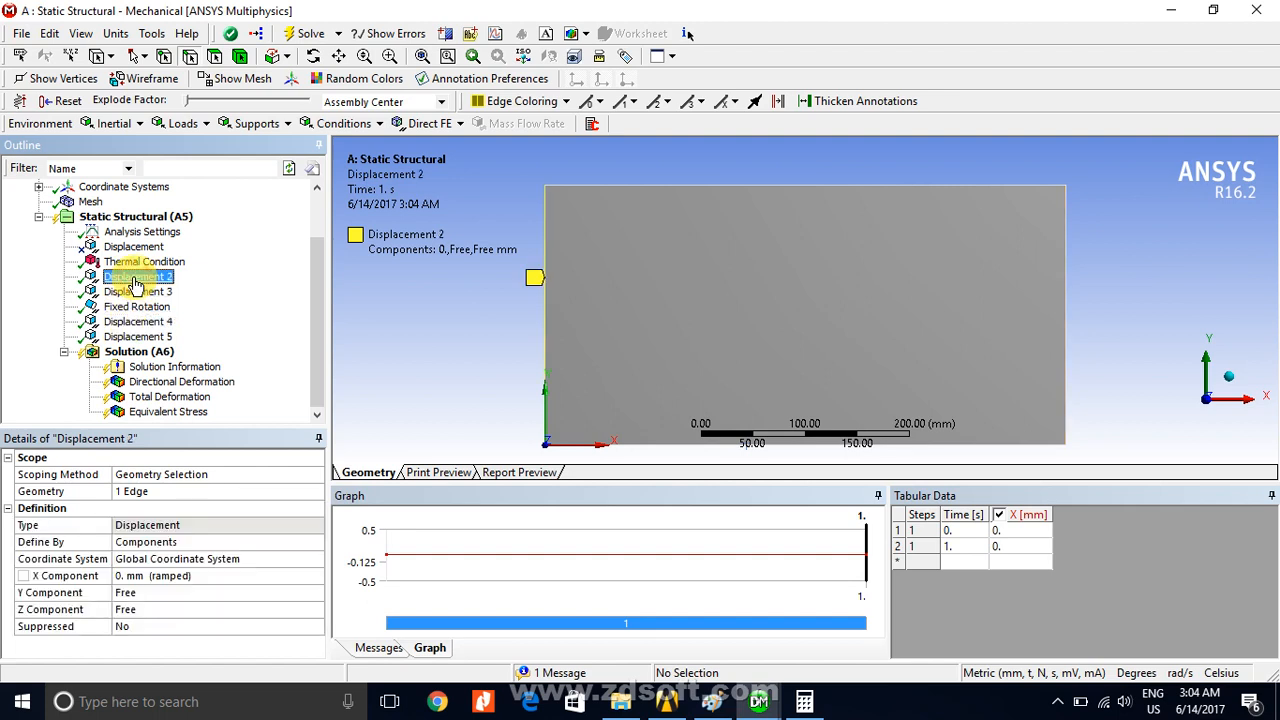
click(136, 292)
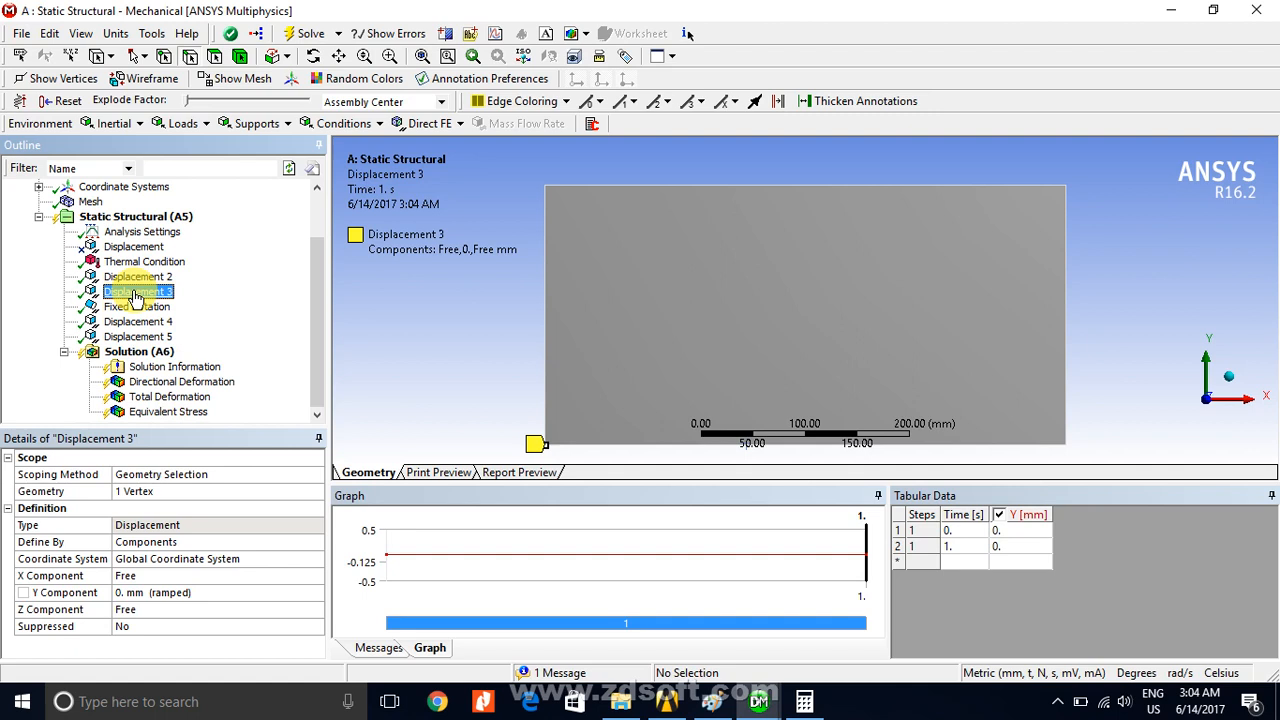
right_click(136, 297)
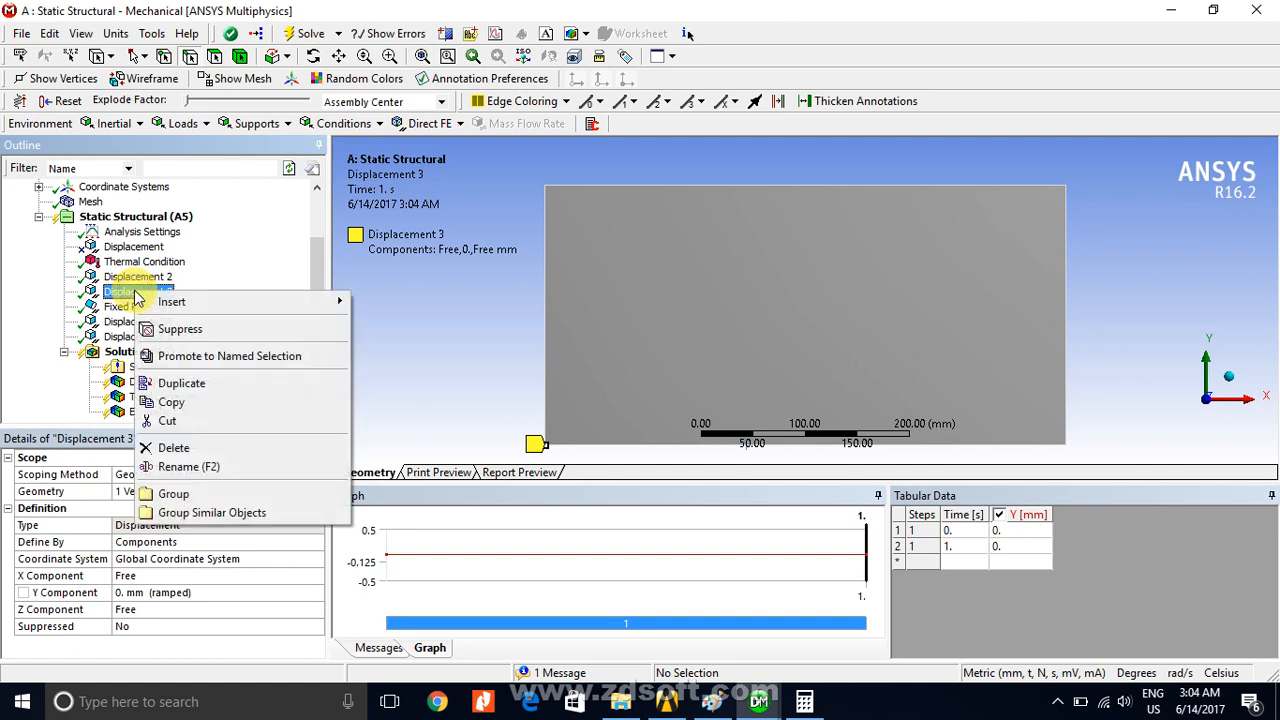
click(190, 450)
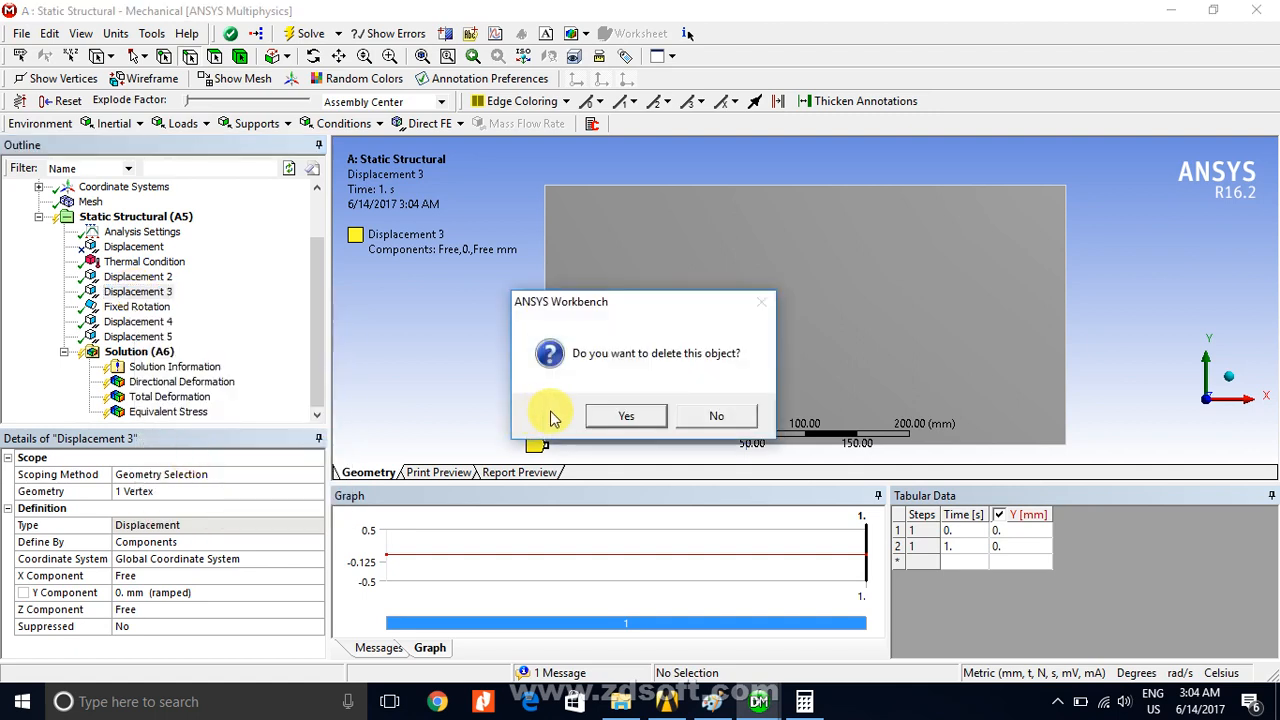
click(621, 417)
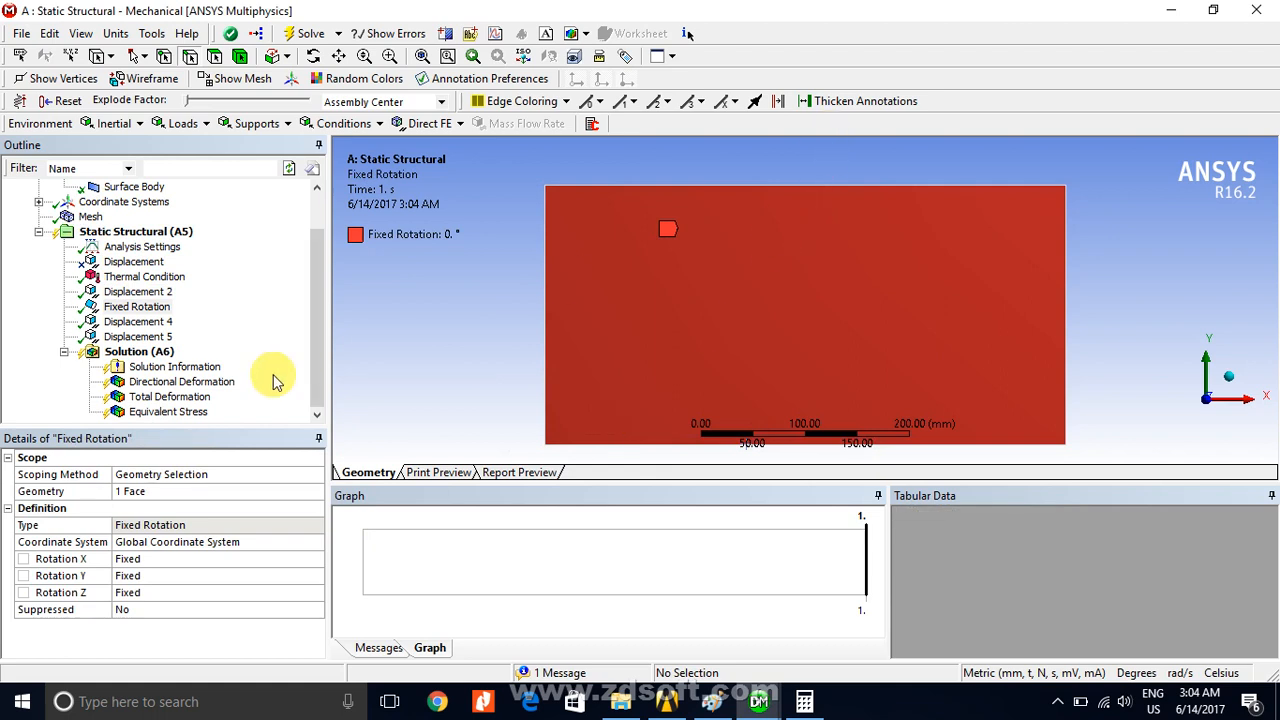
- Review the remaining Displacement supports on the horizontal edges, the right edge and the left edge
click(136, 336)
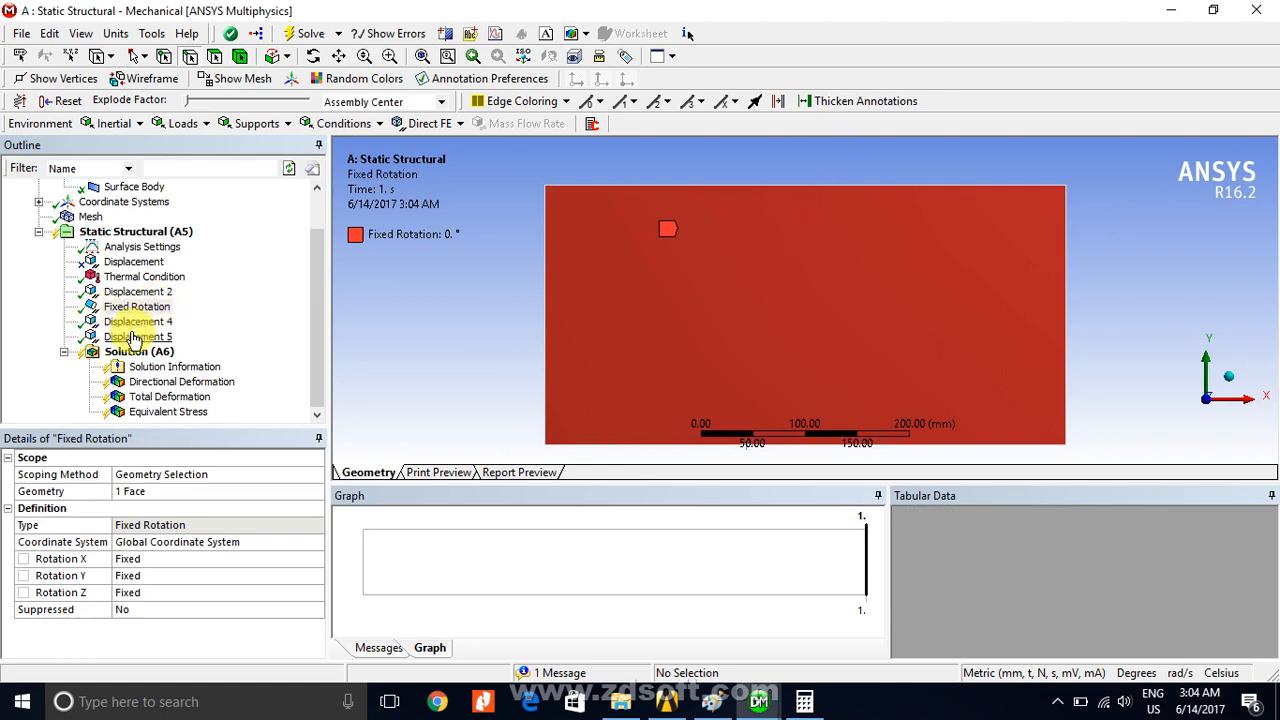
click(136, 337)
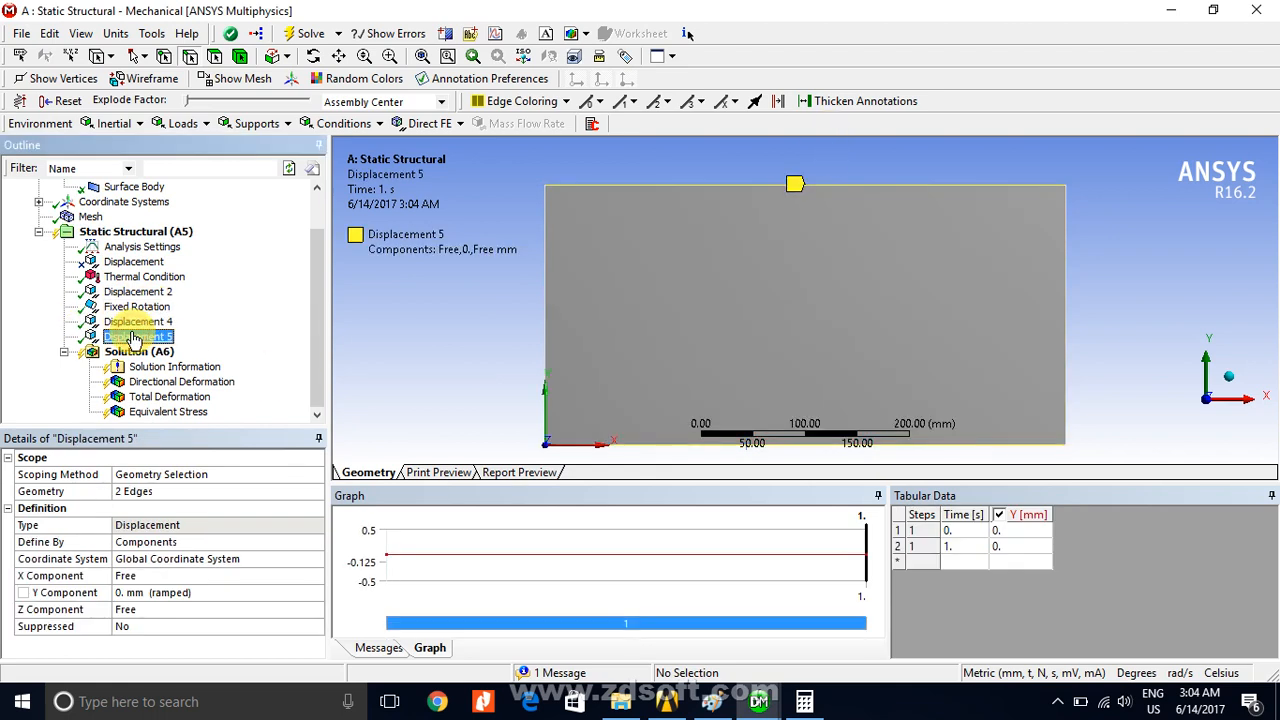
click(133, 322)
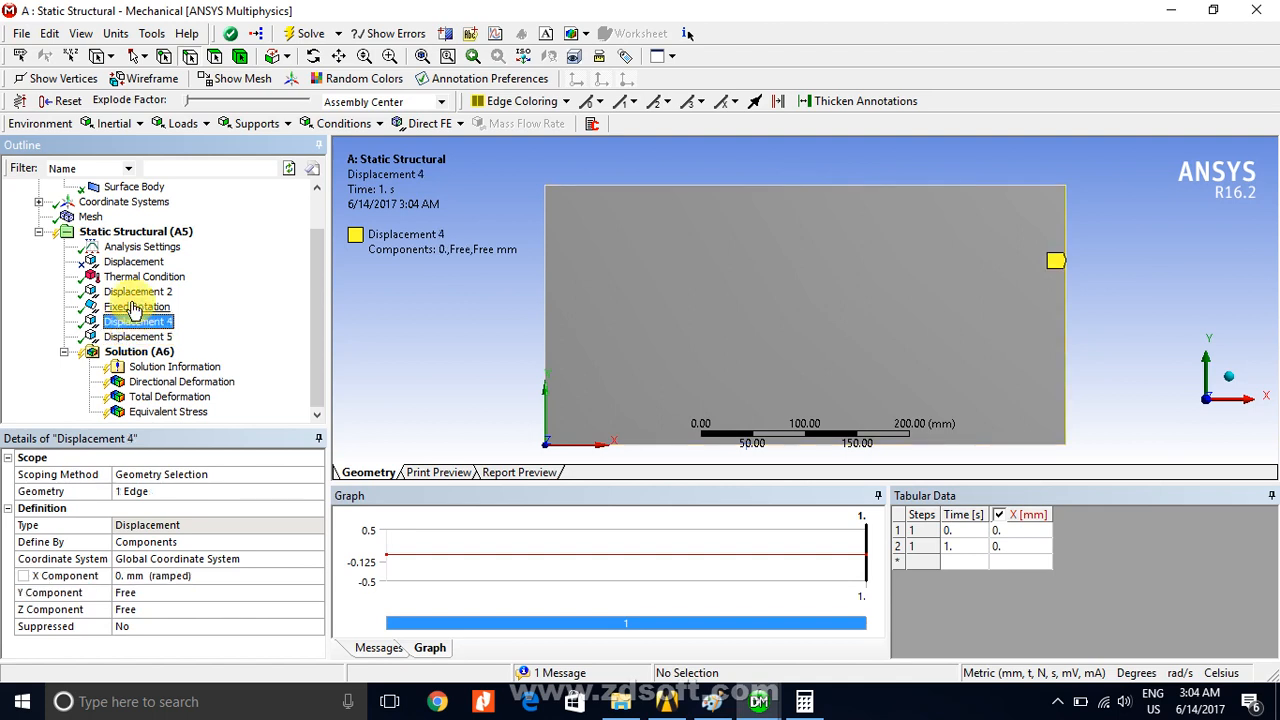
click(134, 293)
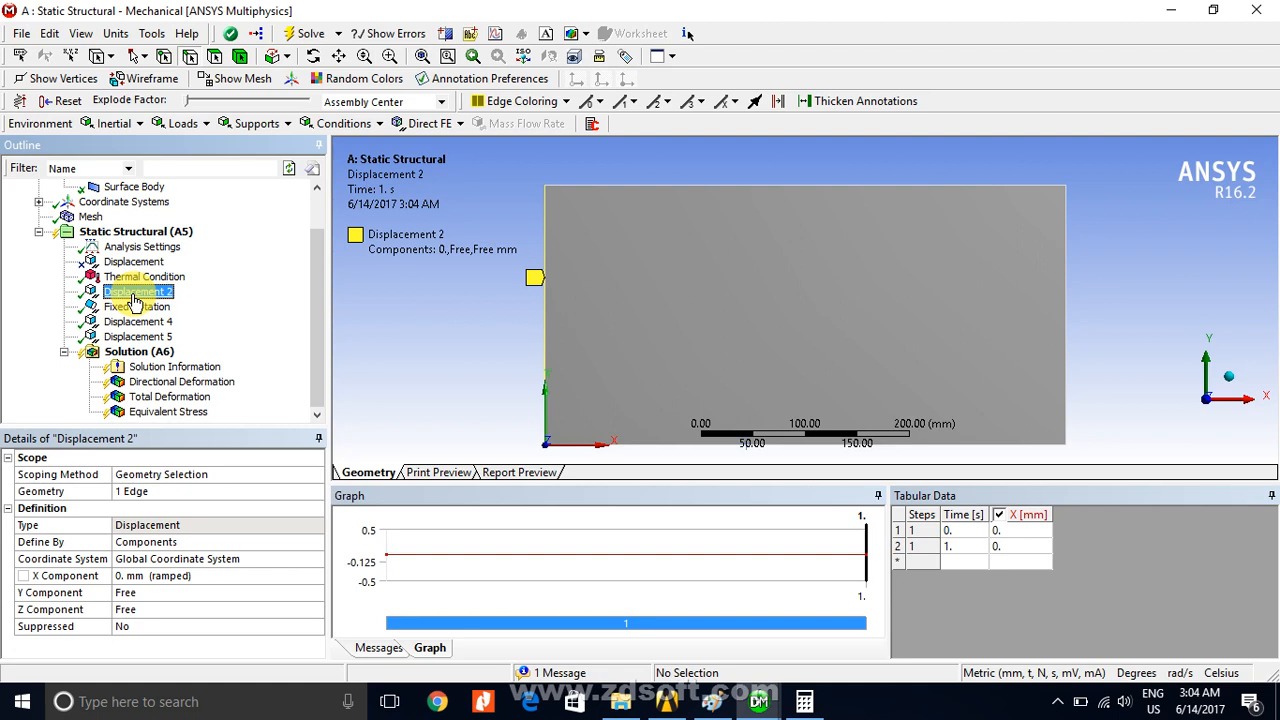
- Solve the analysis with all four edges restrained and animate the Equivalent Stress result
click(303, 33)
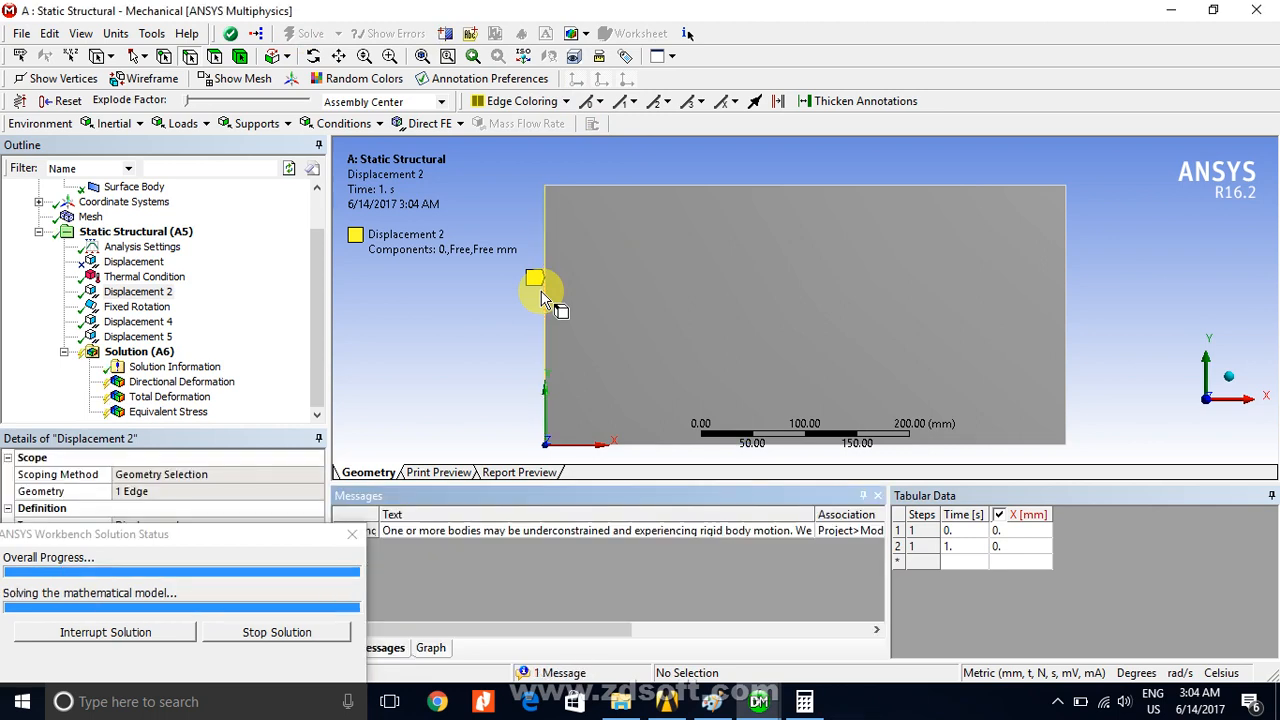
click(181, 412)
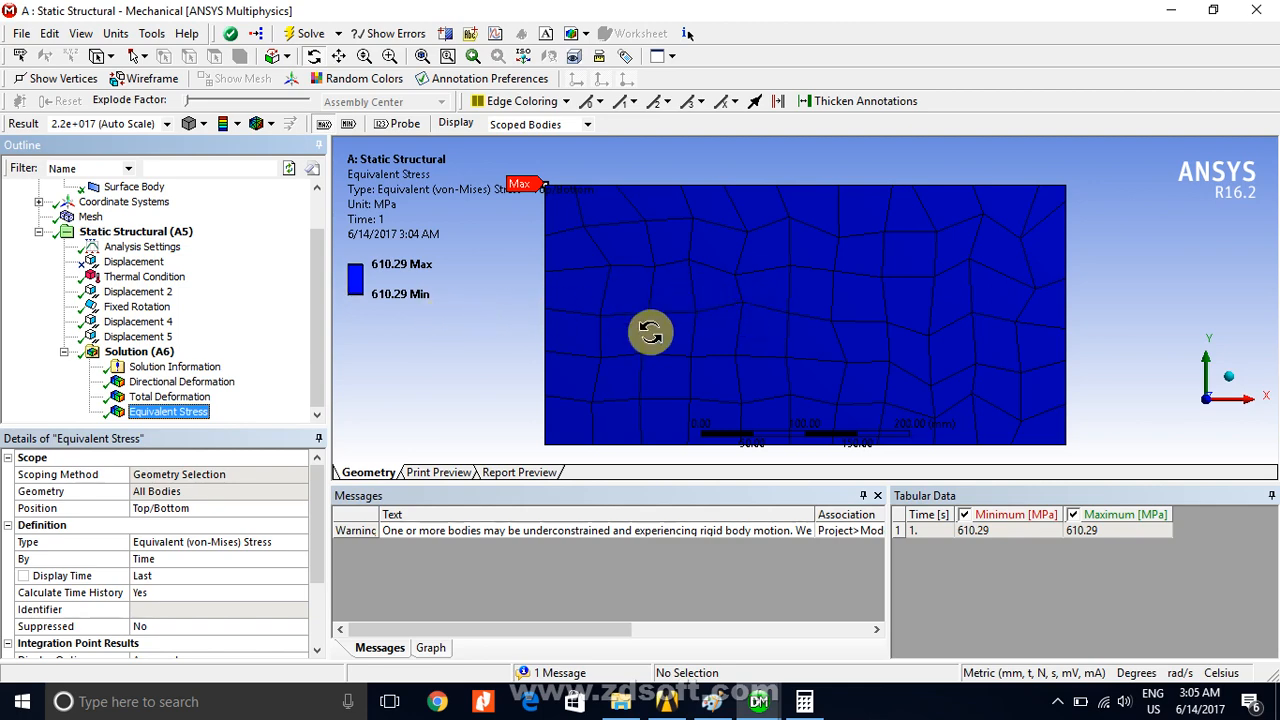
click(430, 648)
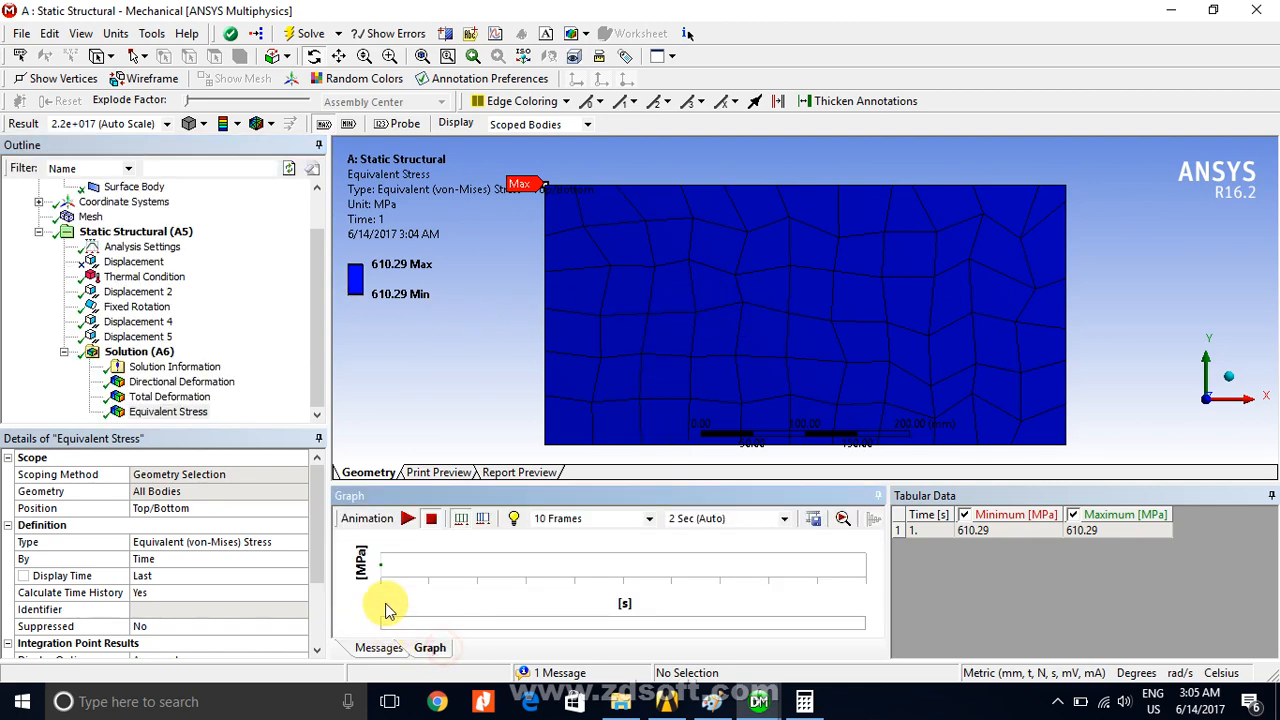
click(412, 520)
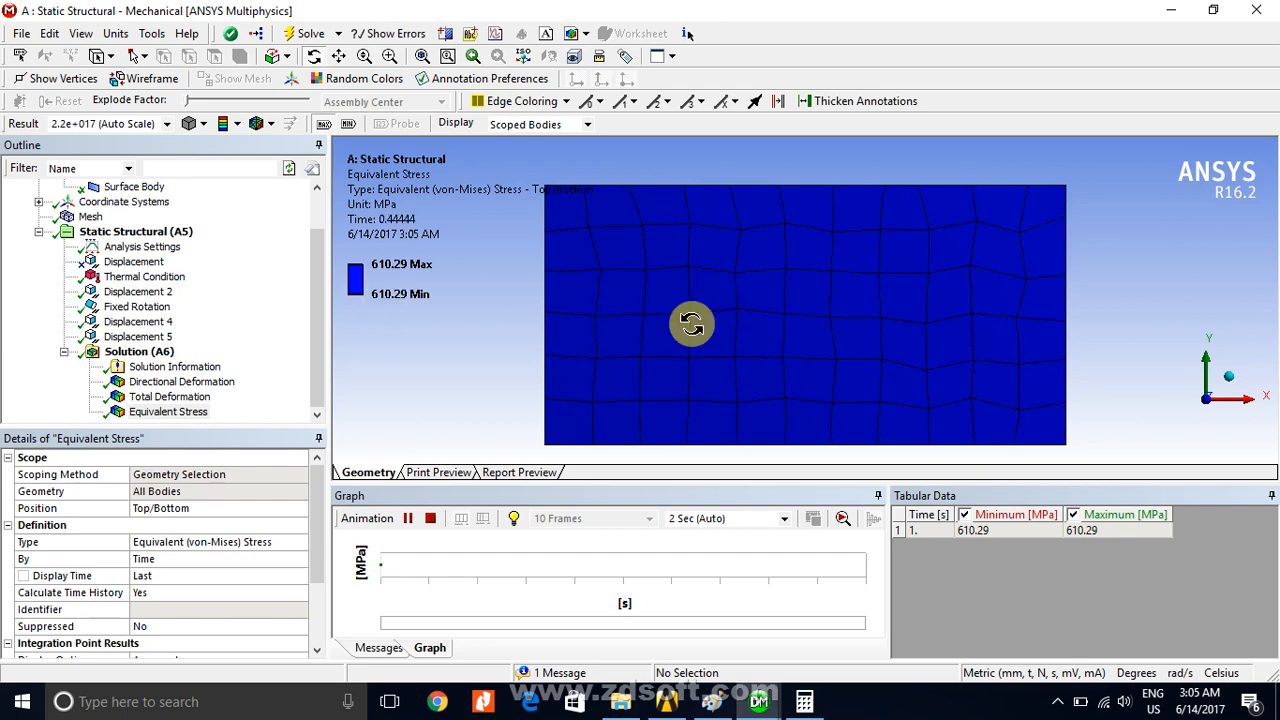
- Compare the Equivalent Stress with the hand-calculated value in Calculator and return to ANSYS Mechanical
click(805, 702)
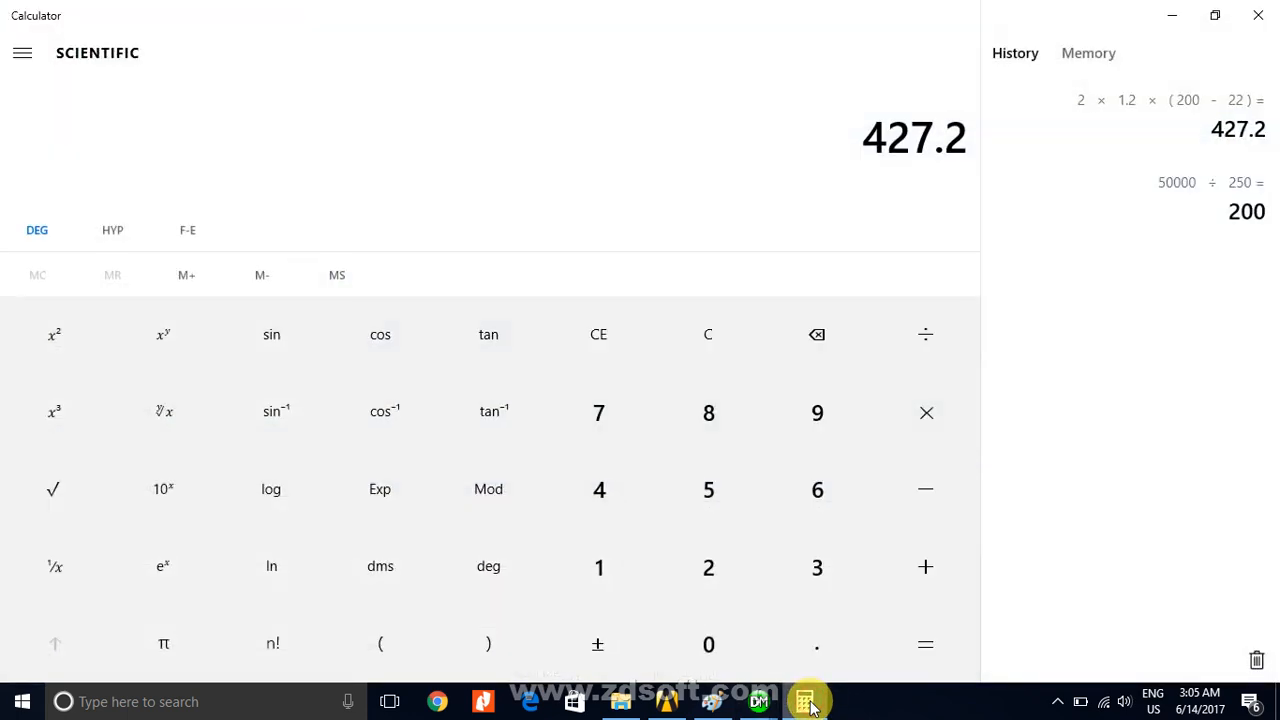
click(806, 702)
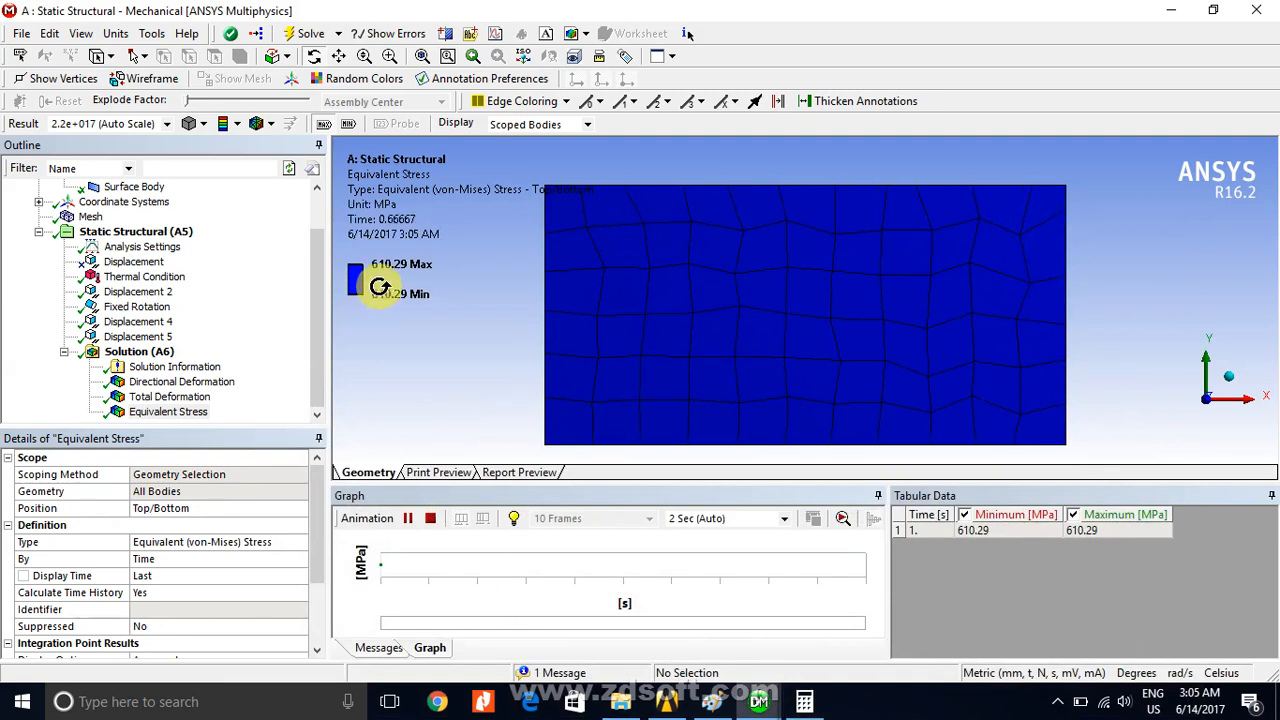
- Insert a Force Reaction probe under the Solution, with Displacement 2 on the plate's left edge as its boundary condition
click(128, 351)
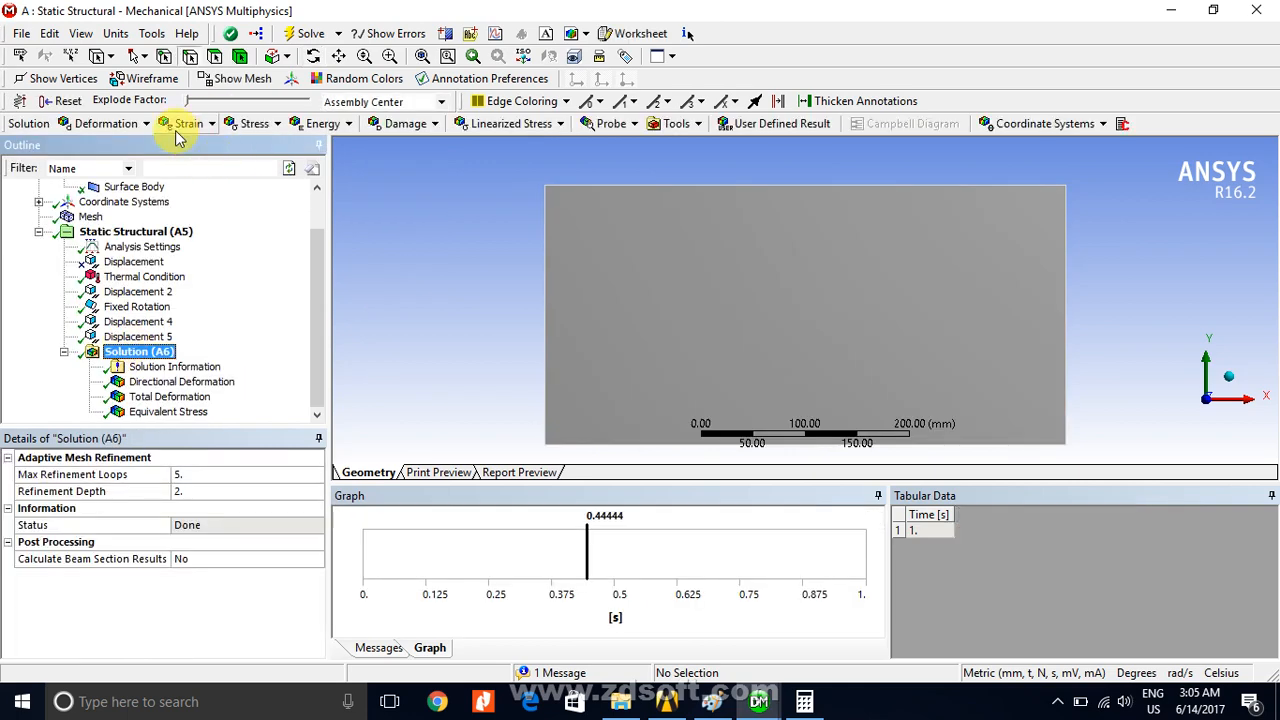
right_click(150, 357)
mouse_move(210, 362)
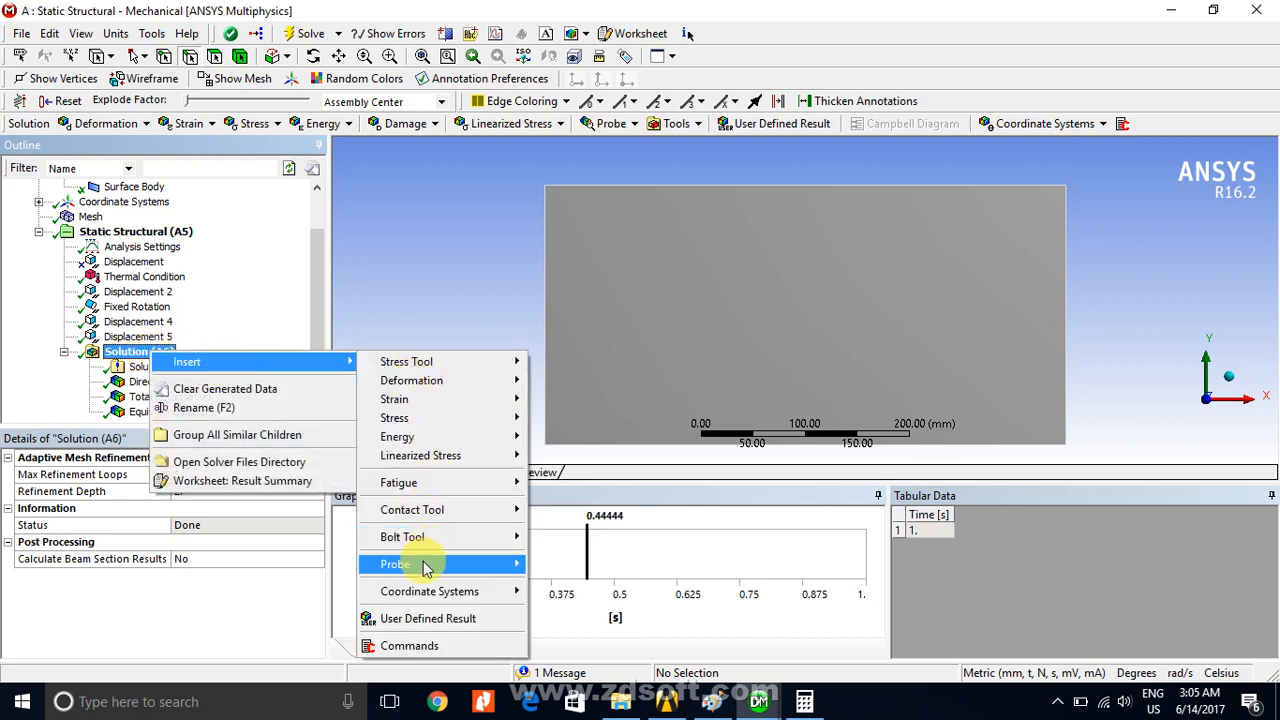
mouse_move(425, 564)
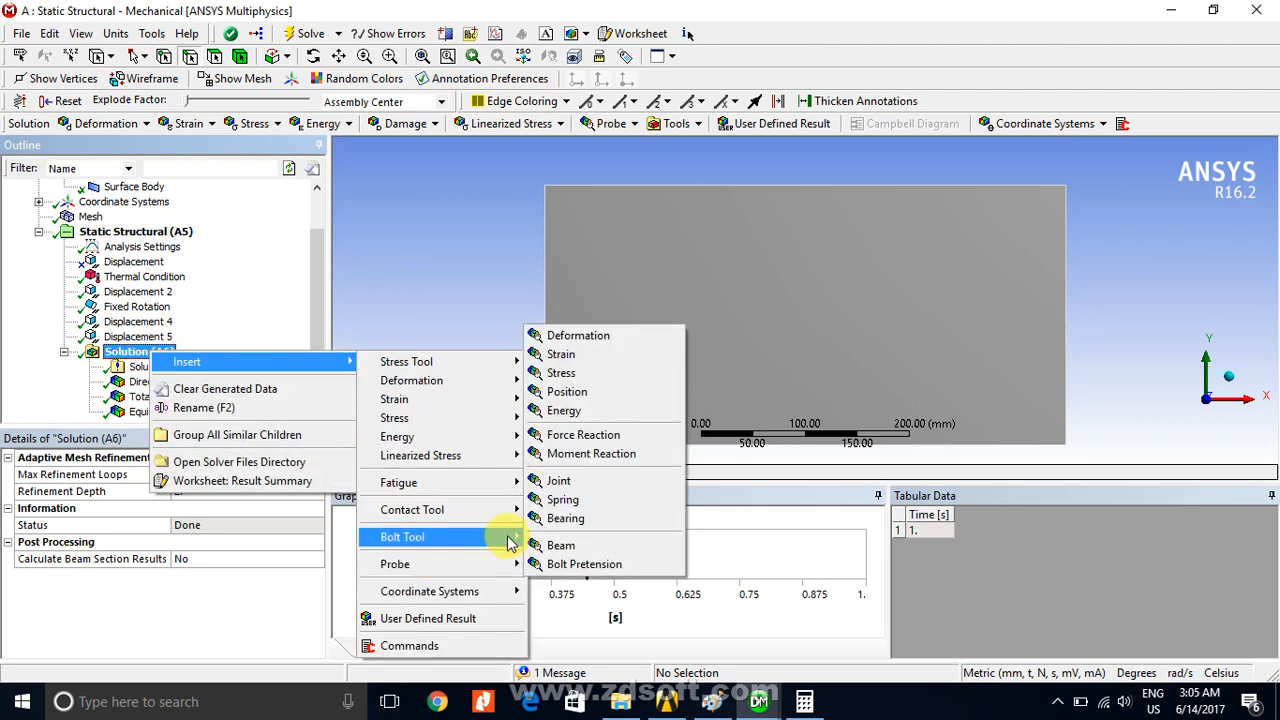
click(598, 436)
click(210, 508)
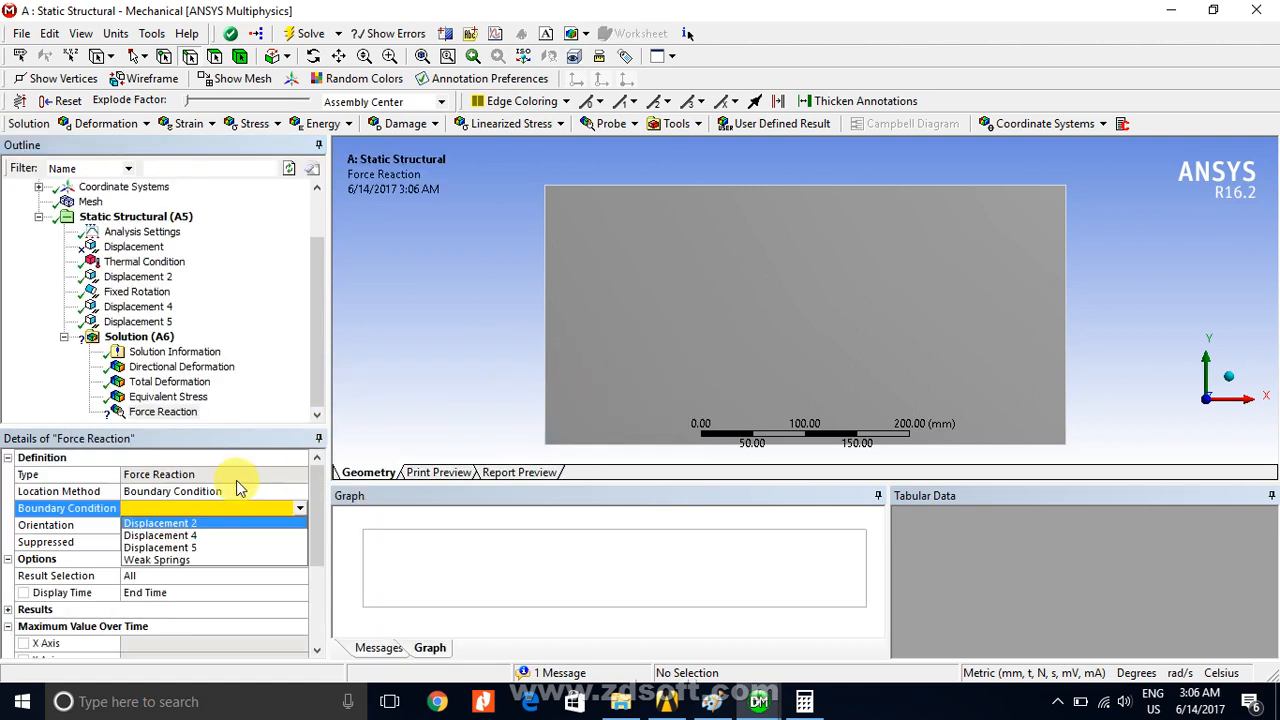
click(194, 524)
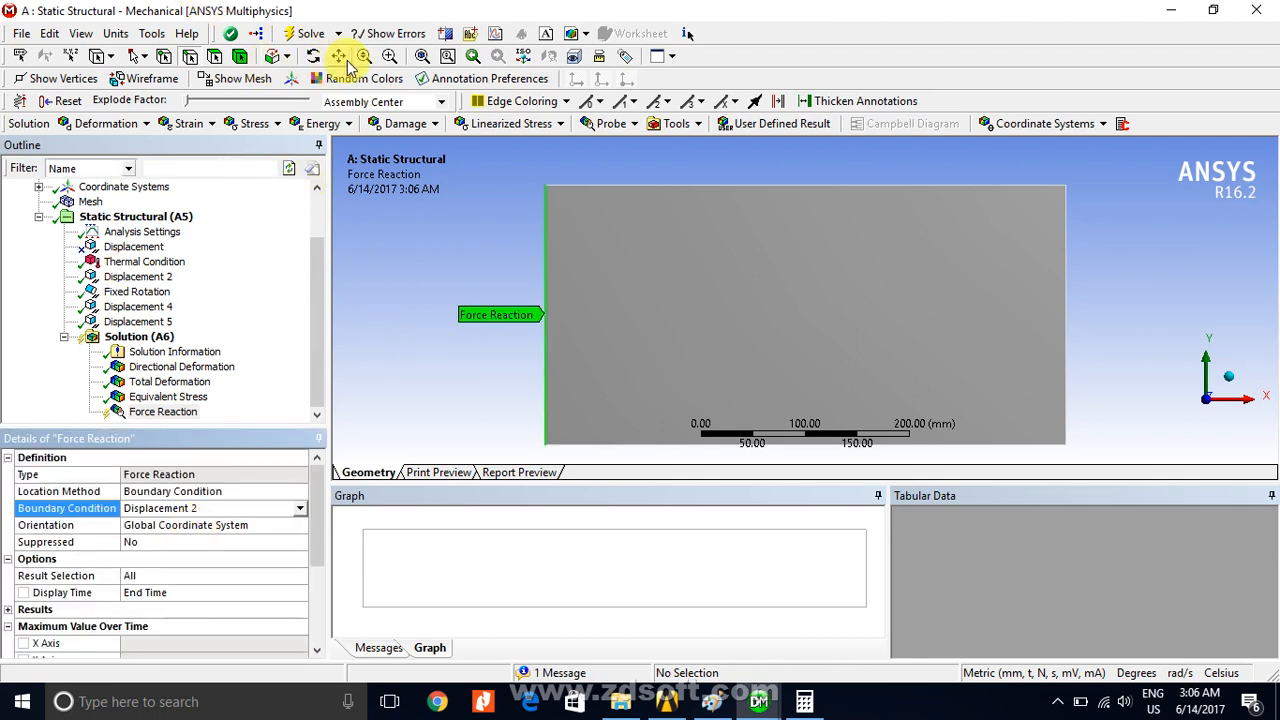
- Insert a second Force Reaction probe under the Solution, with Displacement 5 on the plate's two horizontal edges as its boundary condition
click(152, 338)
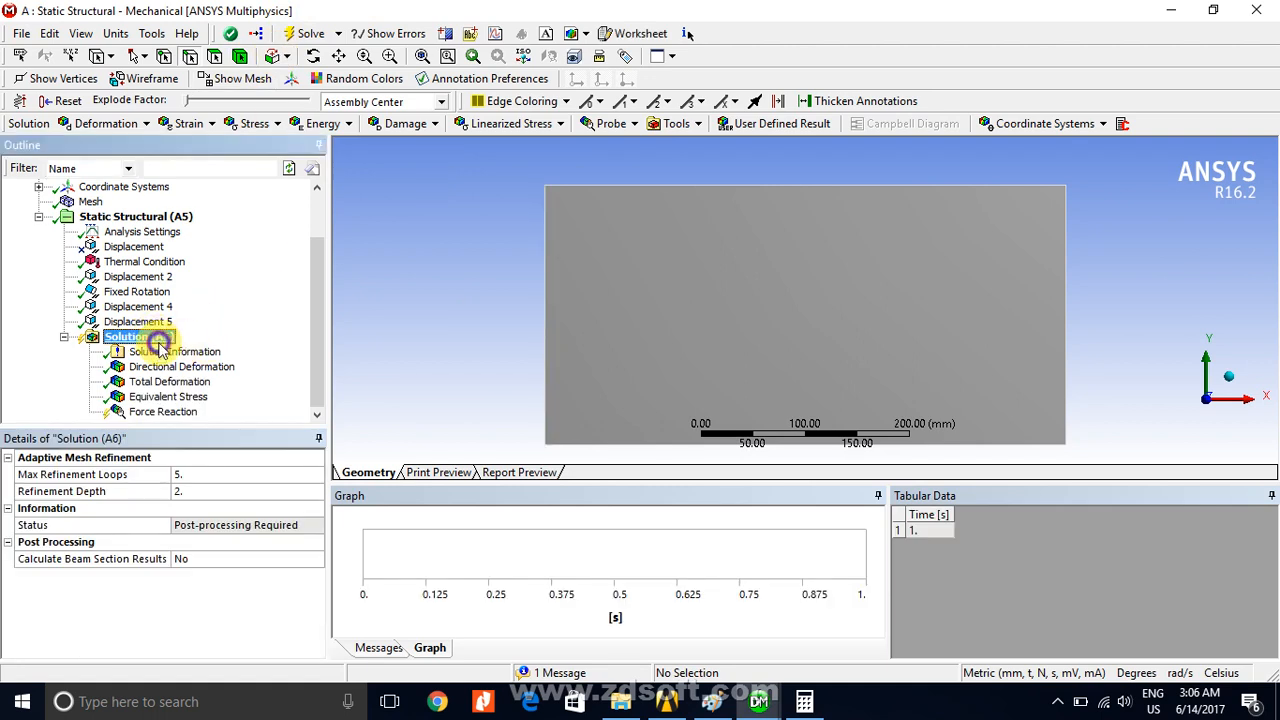
right_click(159, 343)
mouse_move(302, 356)
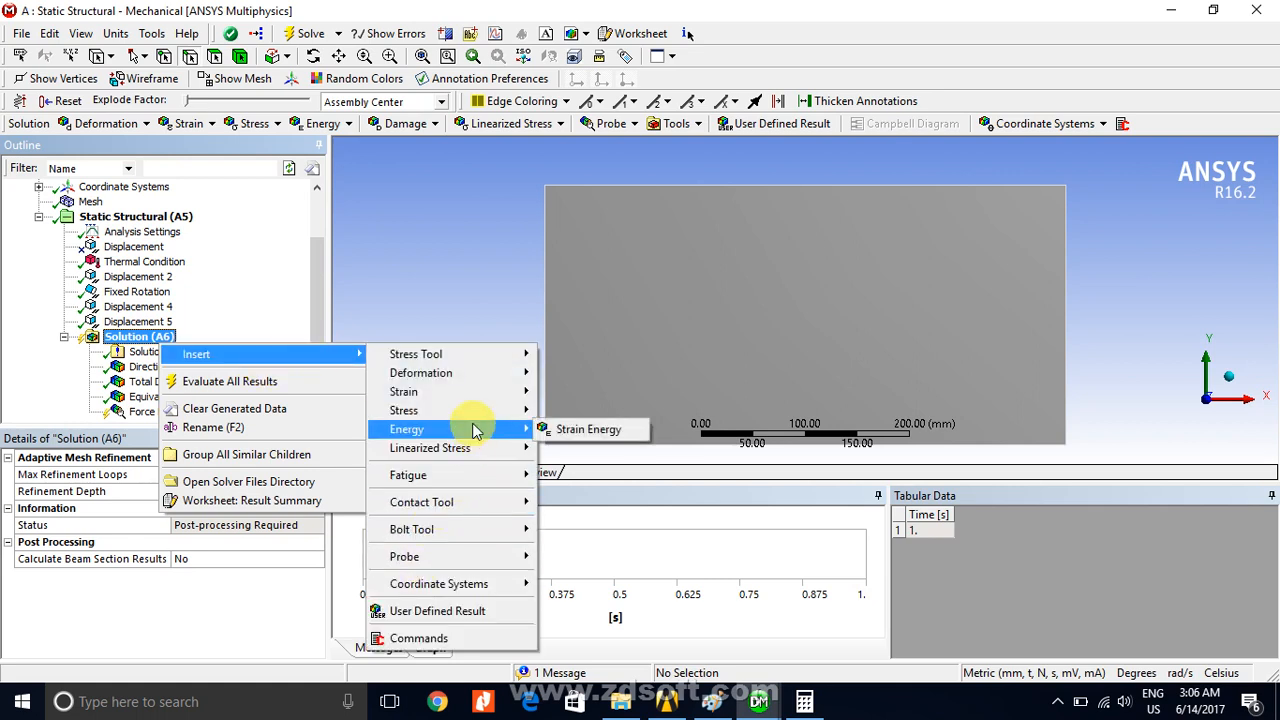
mouse_move(447, 567)
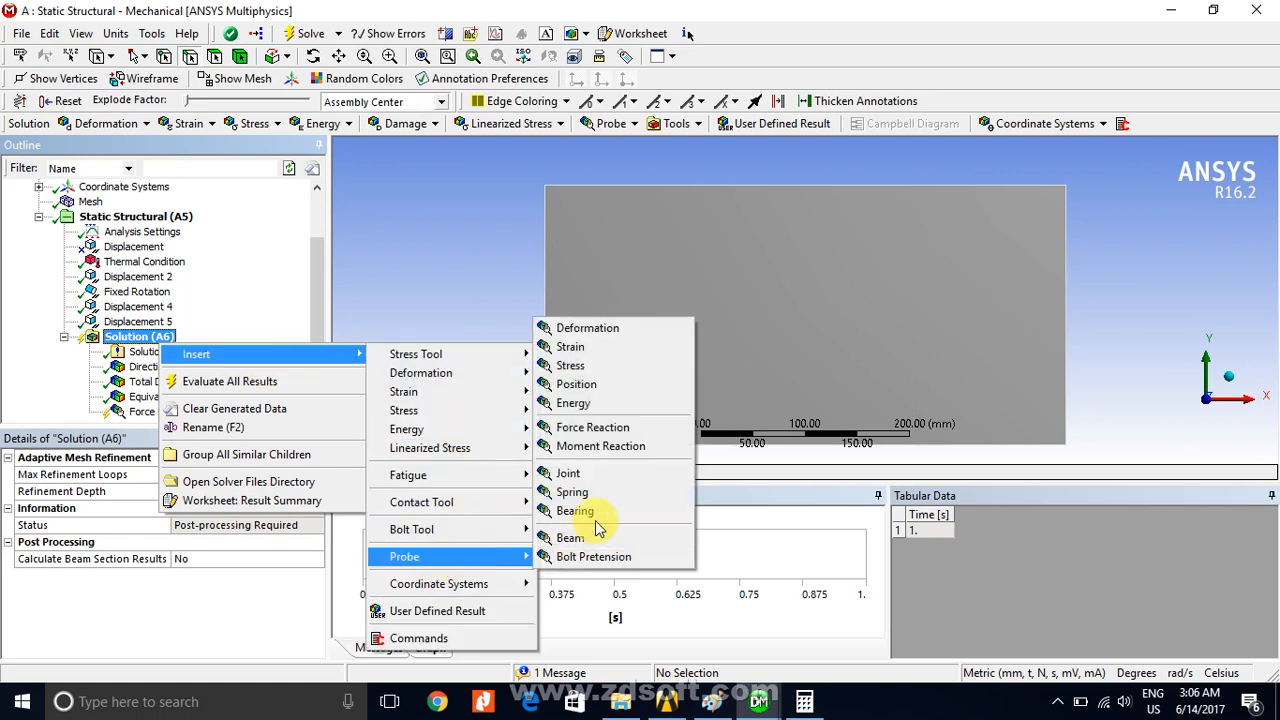
click(577, 437)
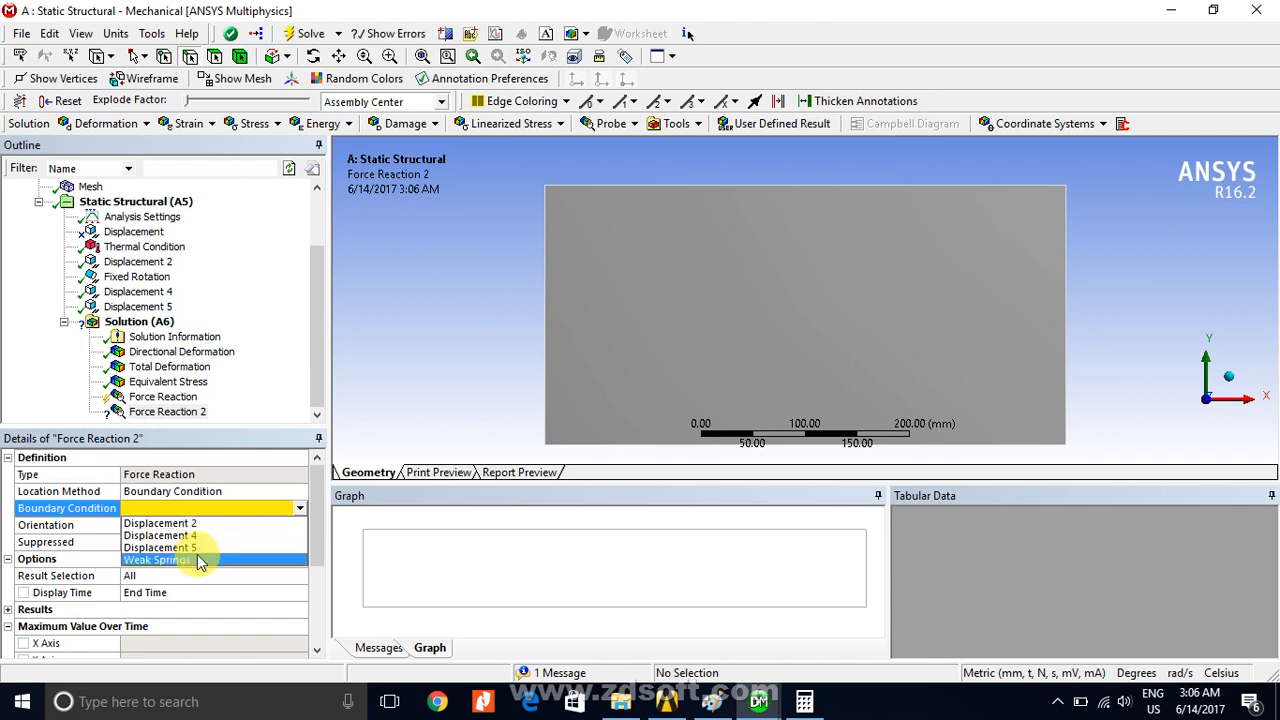
click(190, 547)
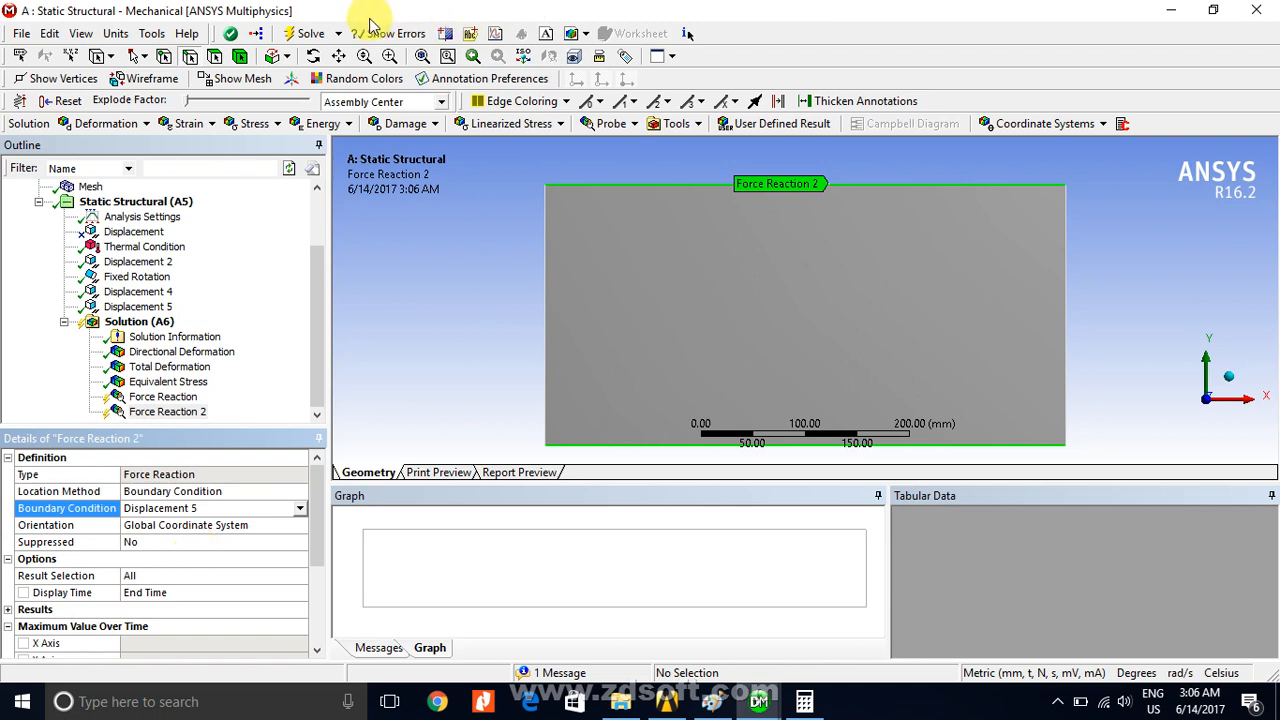
- Solve for the two reaction probes and examine the maximum and minimum force values of each
click(310, 36)
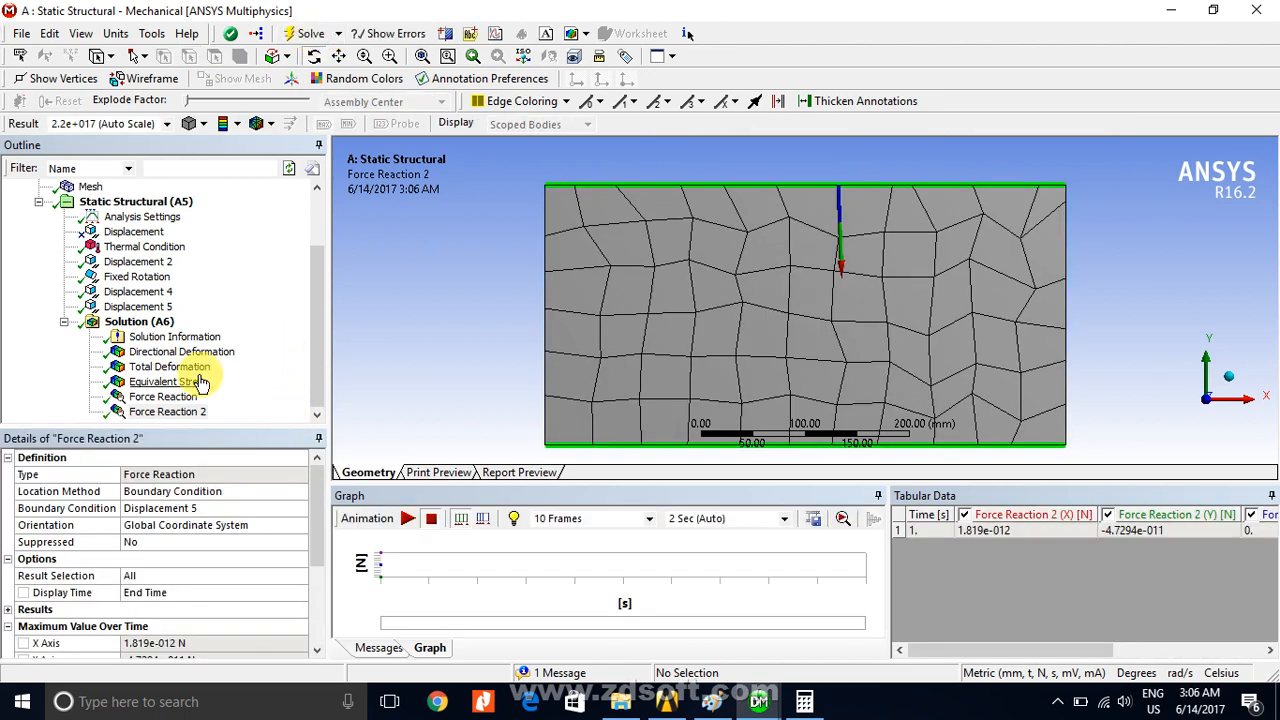
click(313, 642)
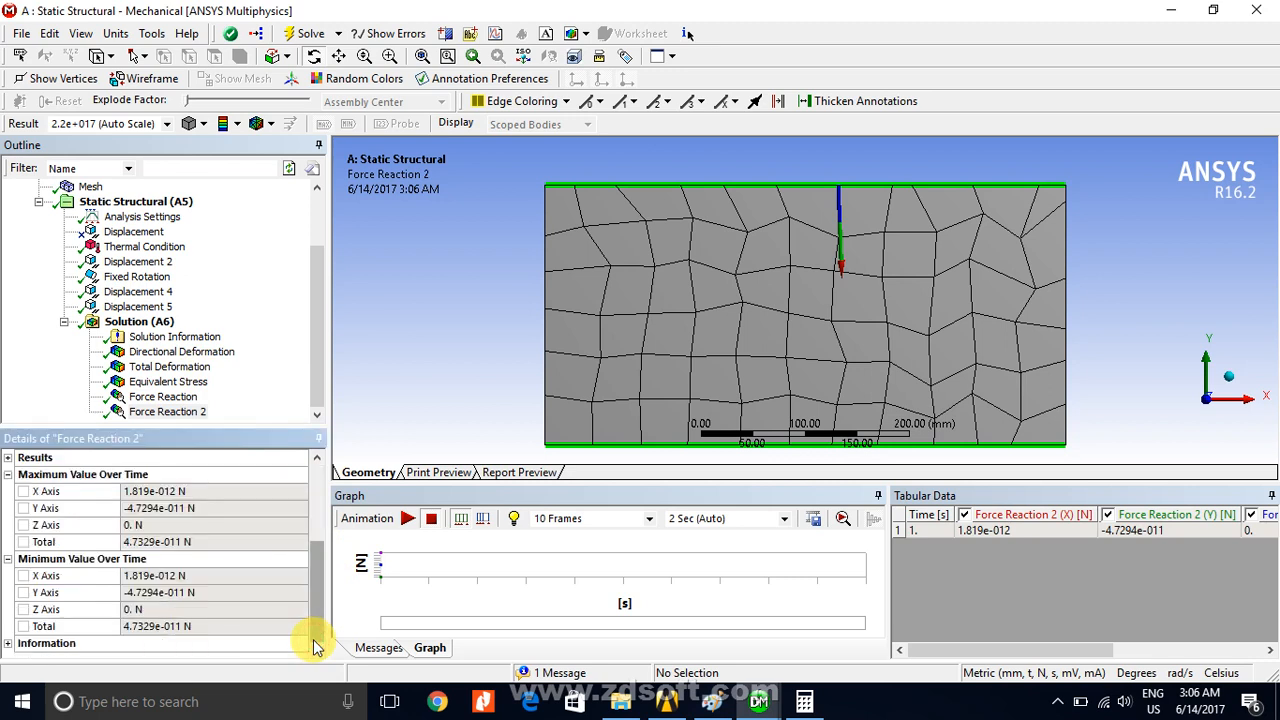
click(167, 366)
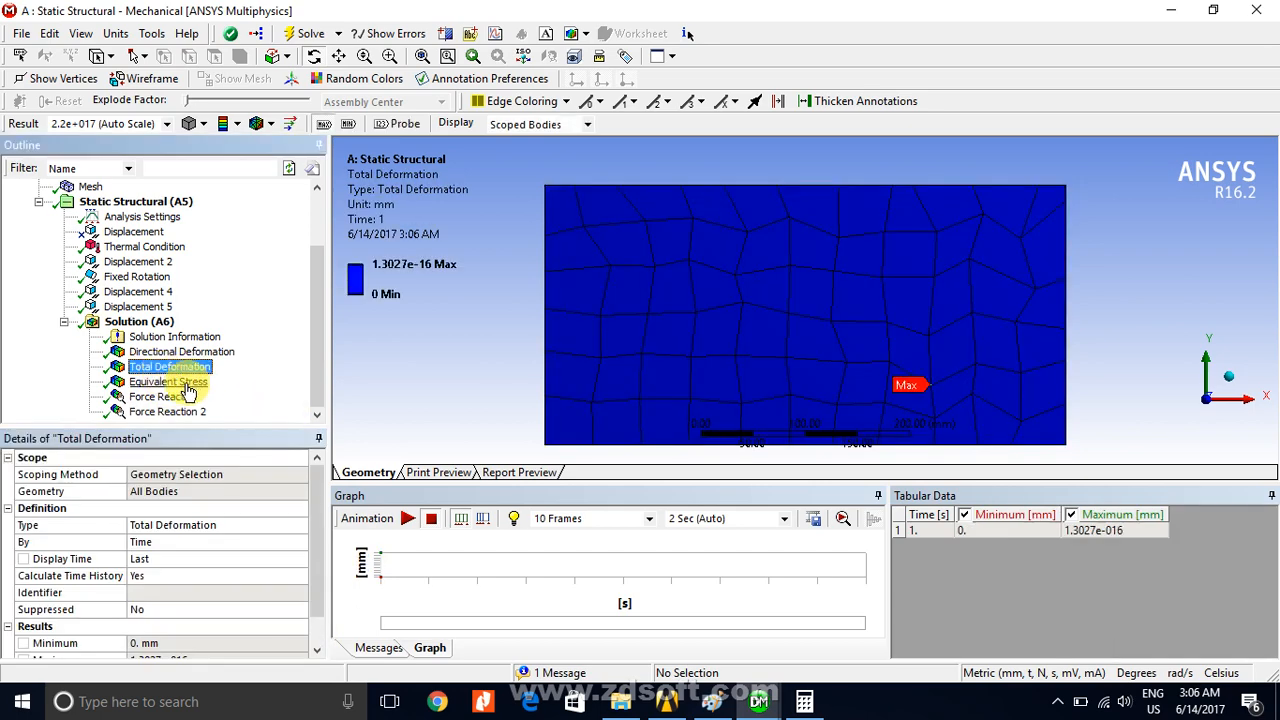
click(185, 384)
click(173, 397)
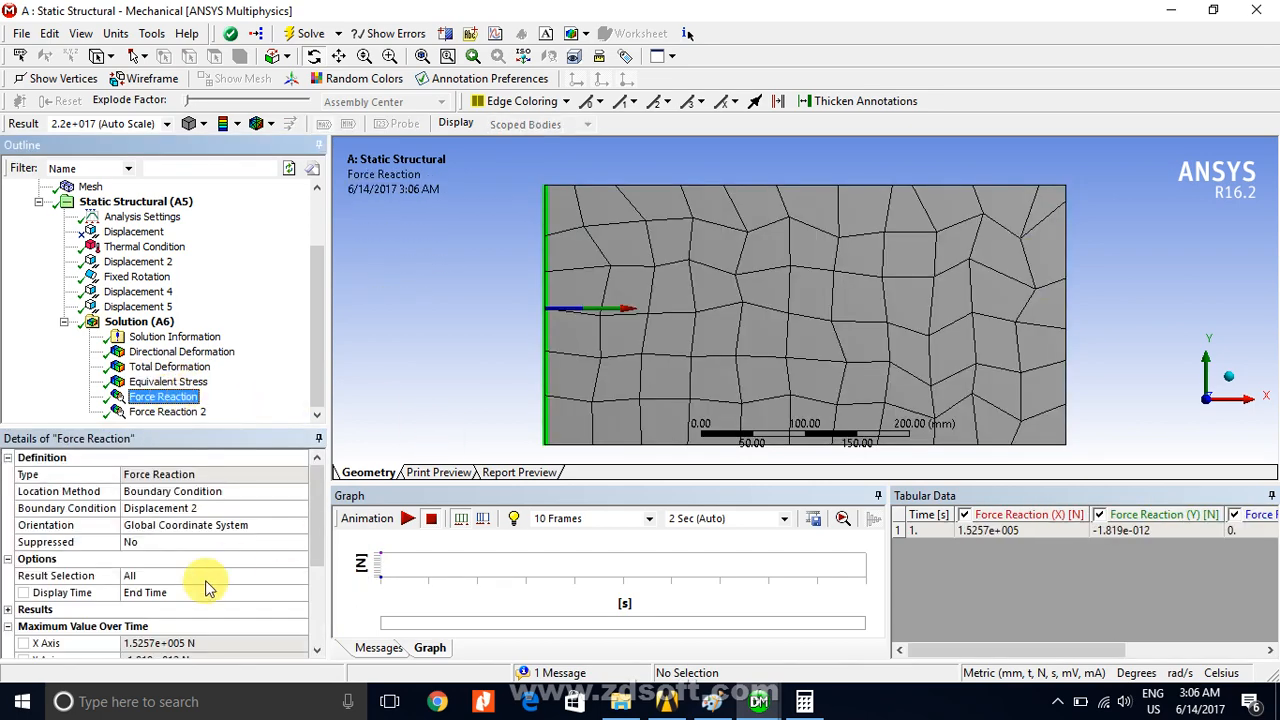
click(316, 650)
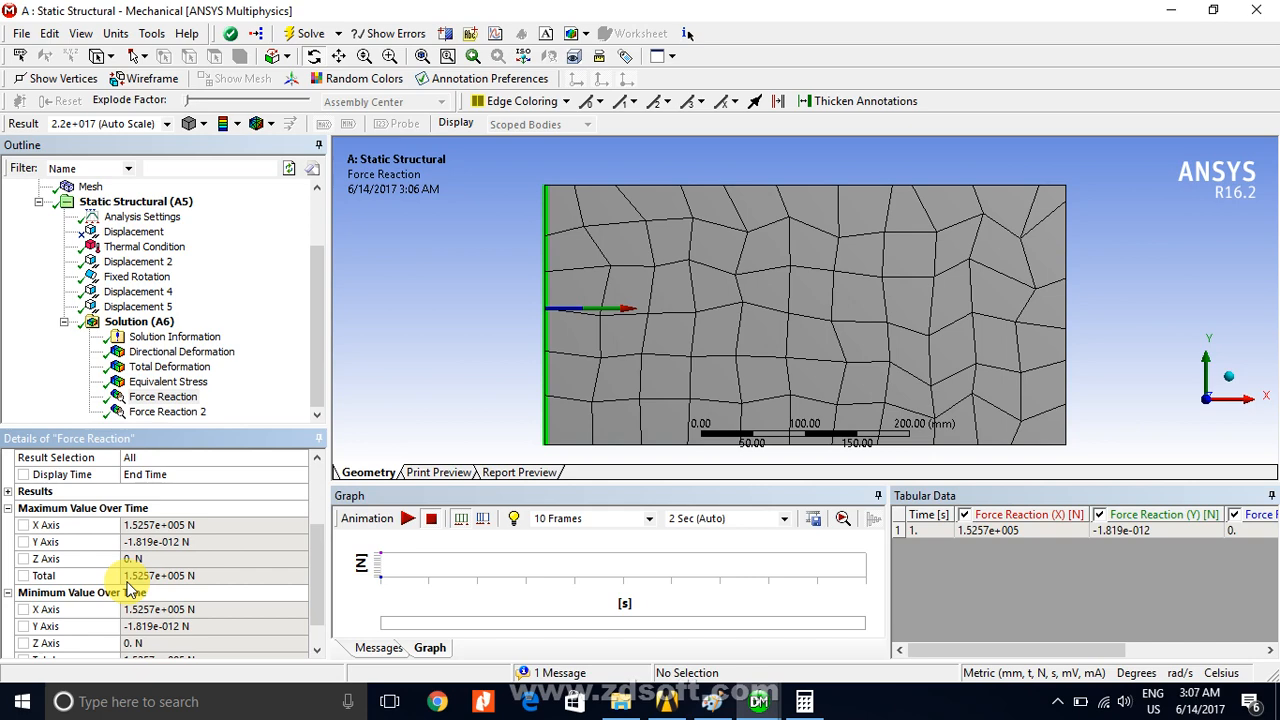
- Check the definition of Displacement 5 against the component and total forces of the Force Reaction 2 probe
click(145, 310)
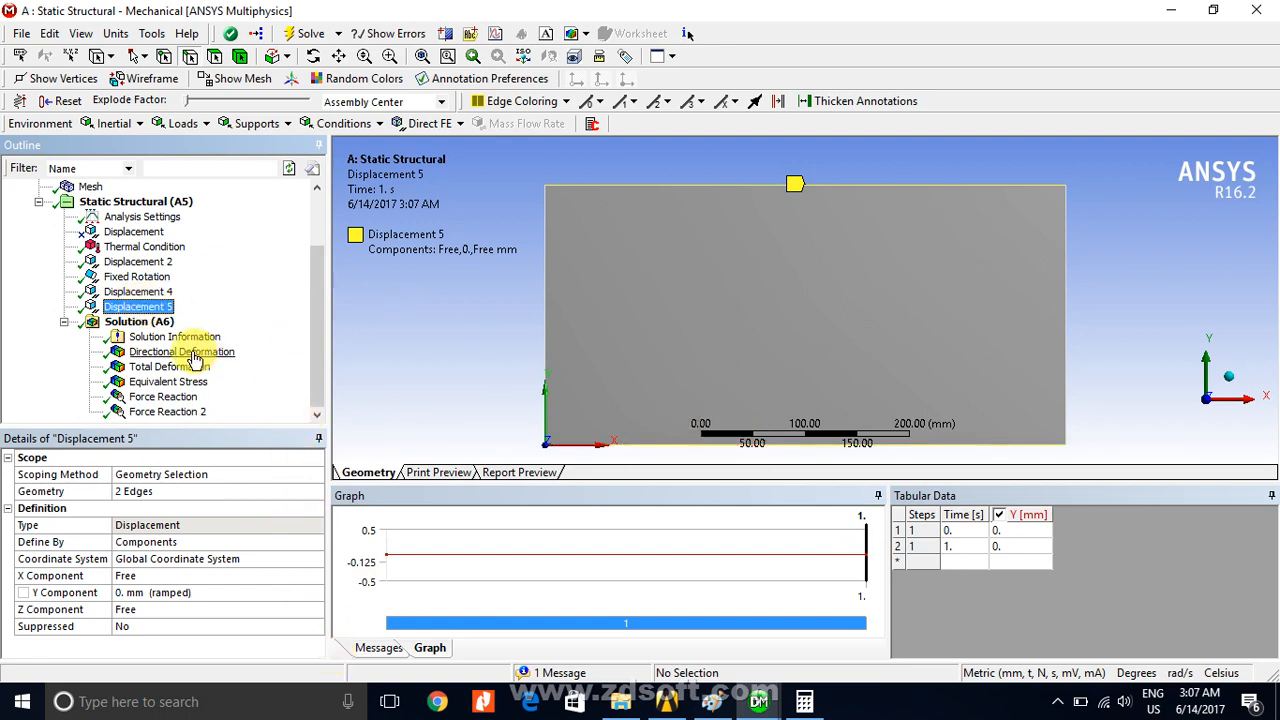
click(165, 411)
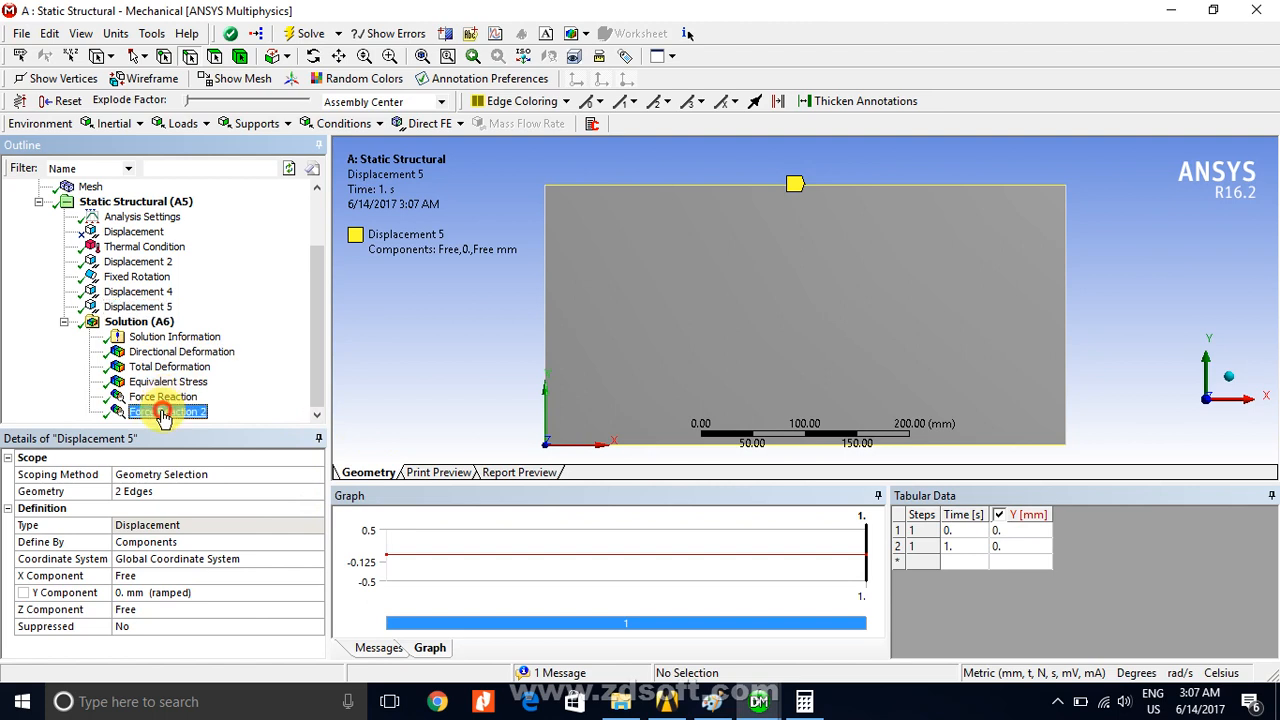
click(320, 649)
click(317, 650)
click(317, 650)
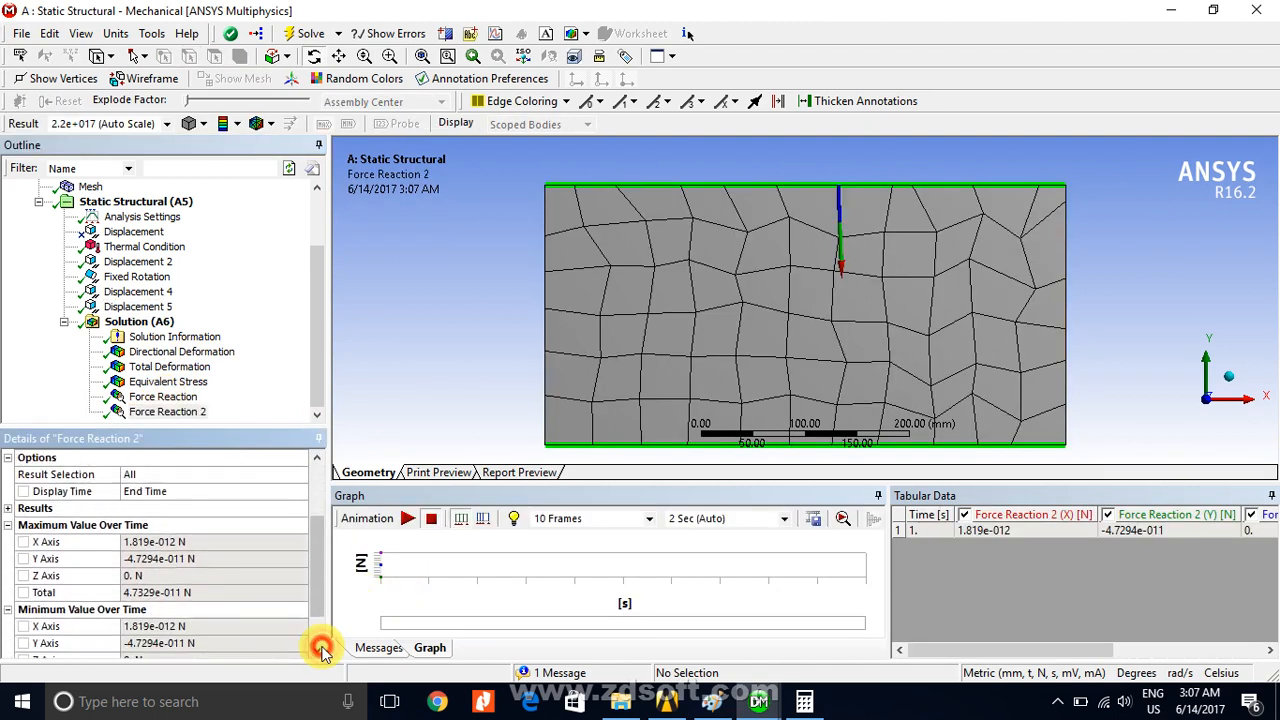
click(317, 650)
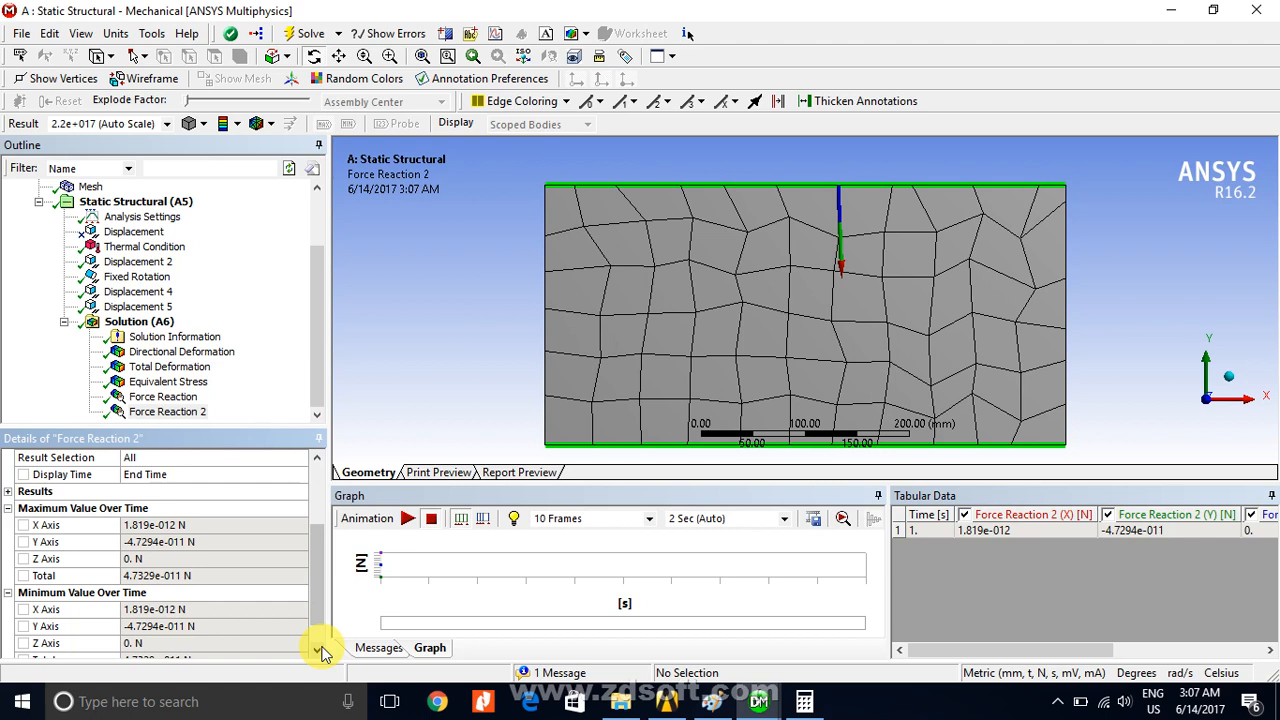
- Rescope Displacement 5 from both horizontal edges to the plate's upper edge only
click(144, 307)
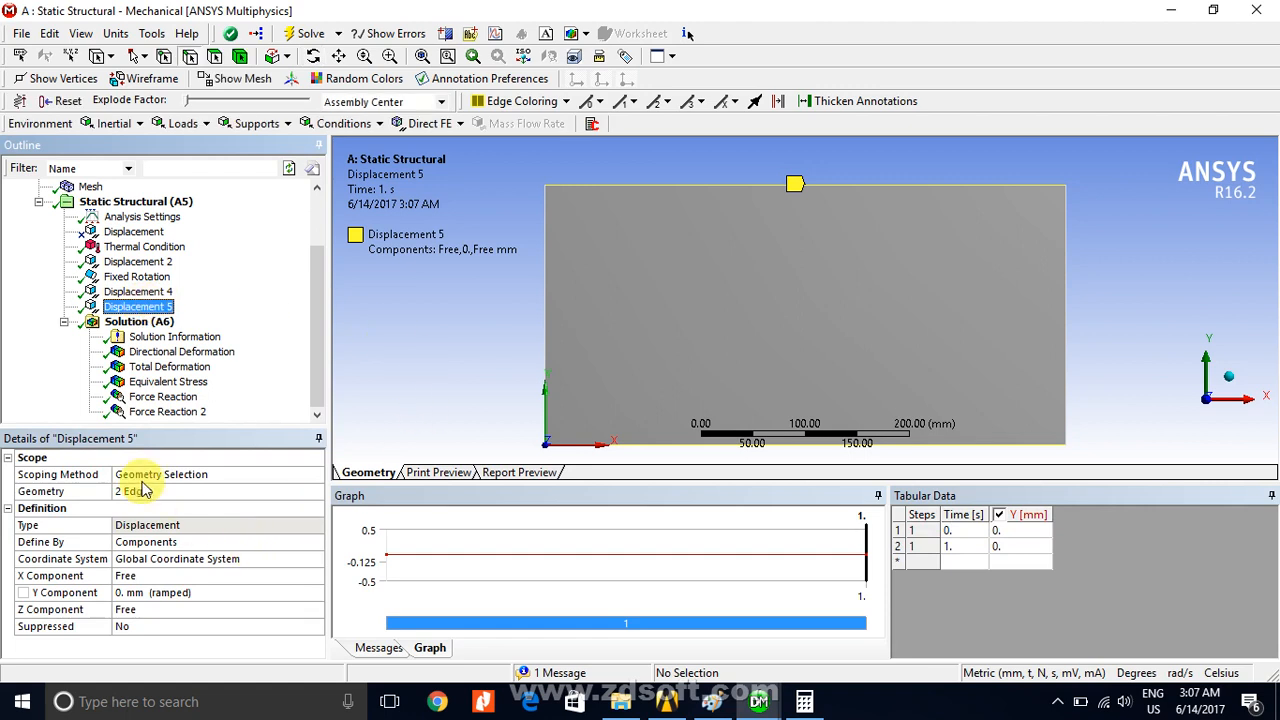
click(144, 492)
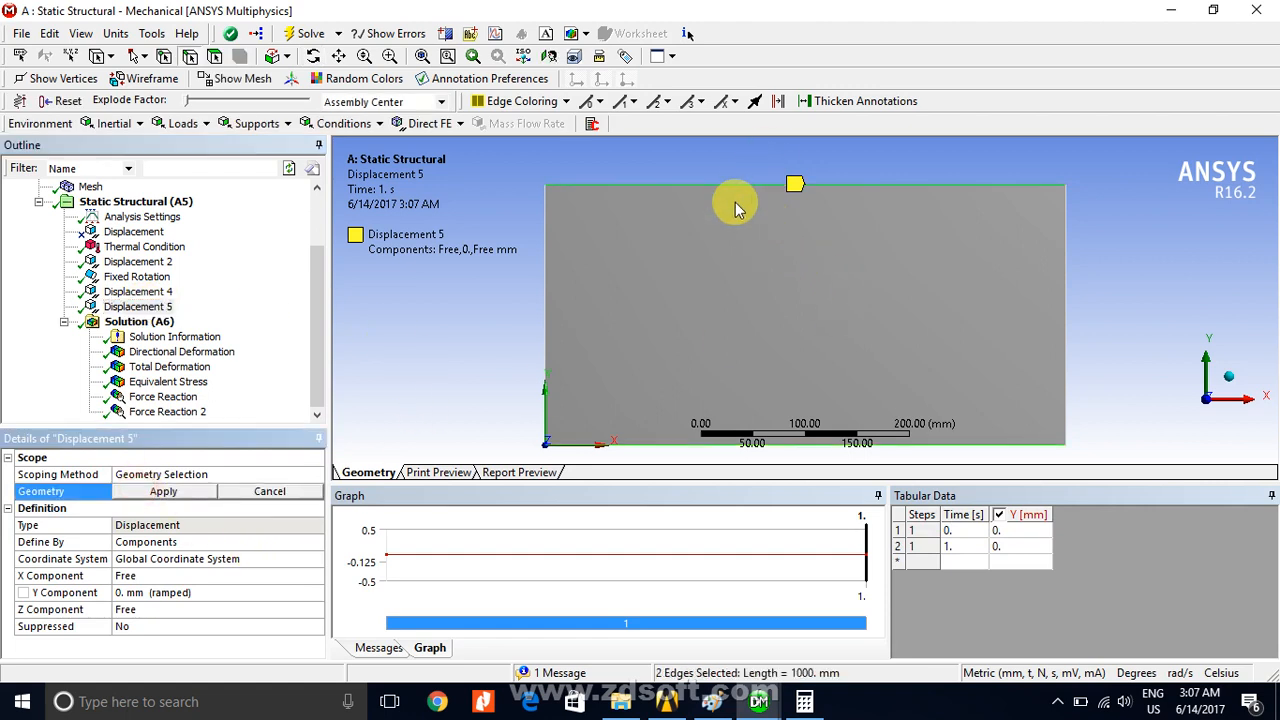
click(748, 190)
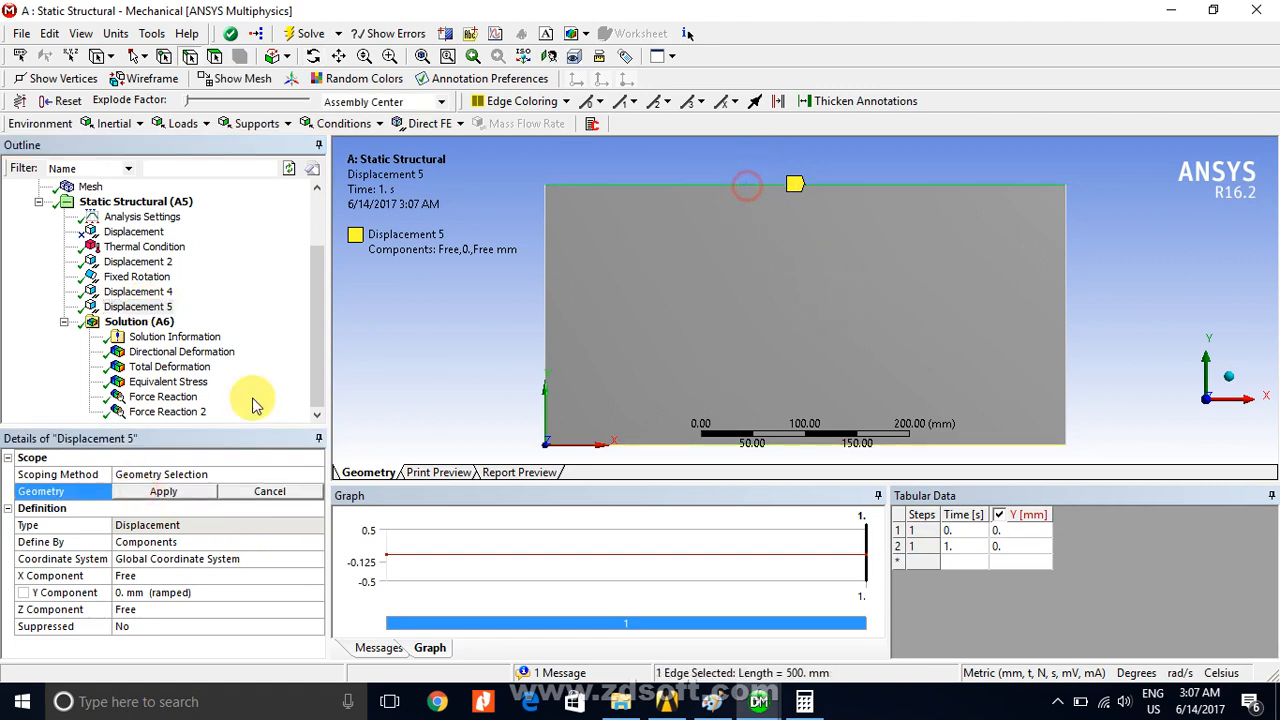
click(163, 492)
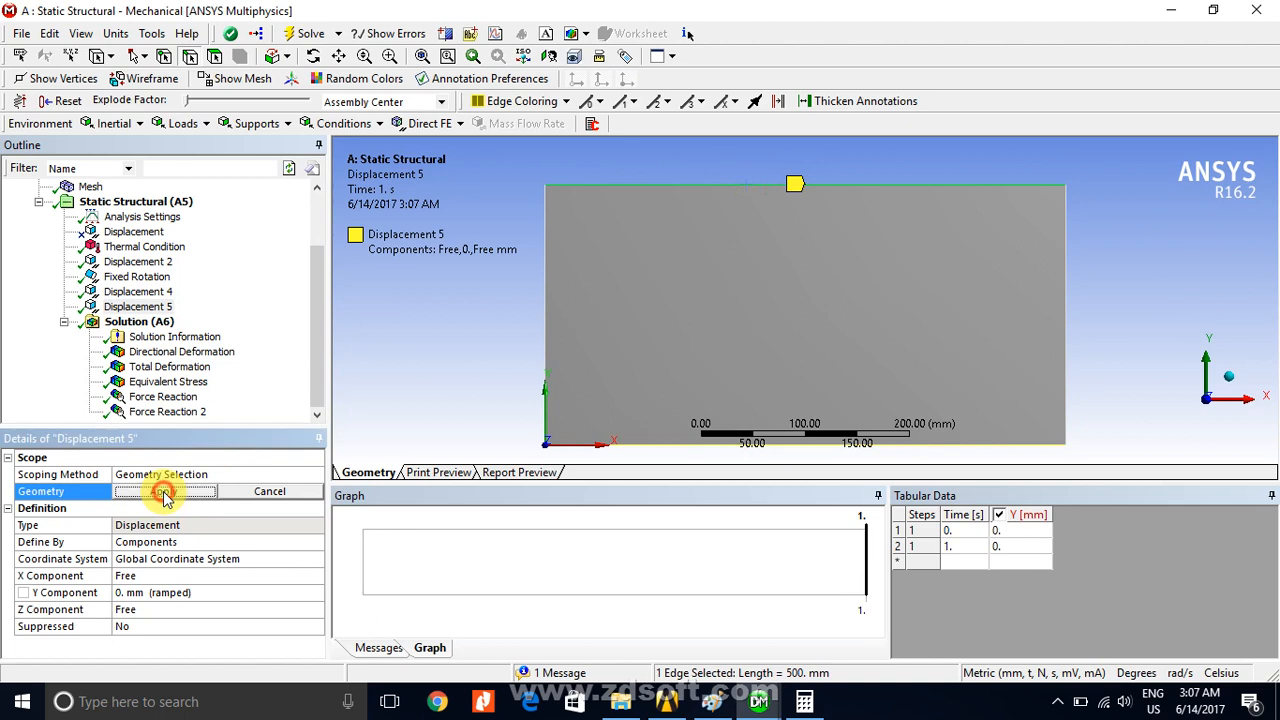
- Unsuppress the first Displacement support and rescope it to the plate's lower edge
click(133, 231)
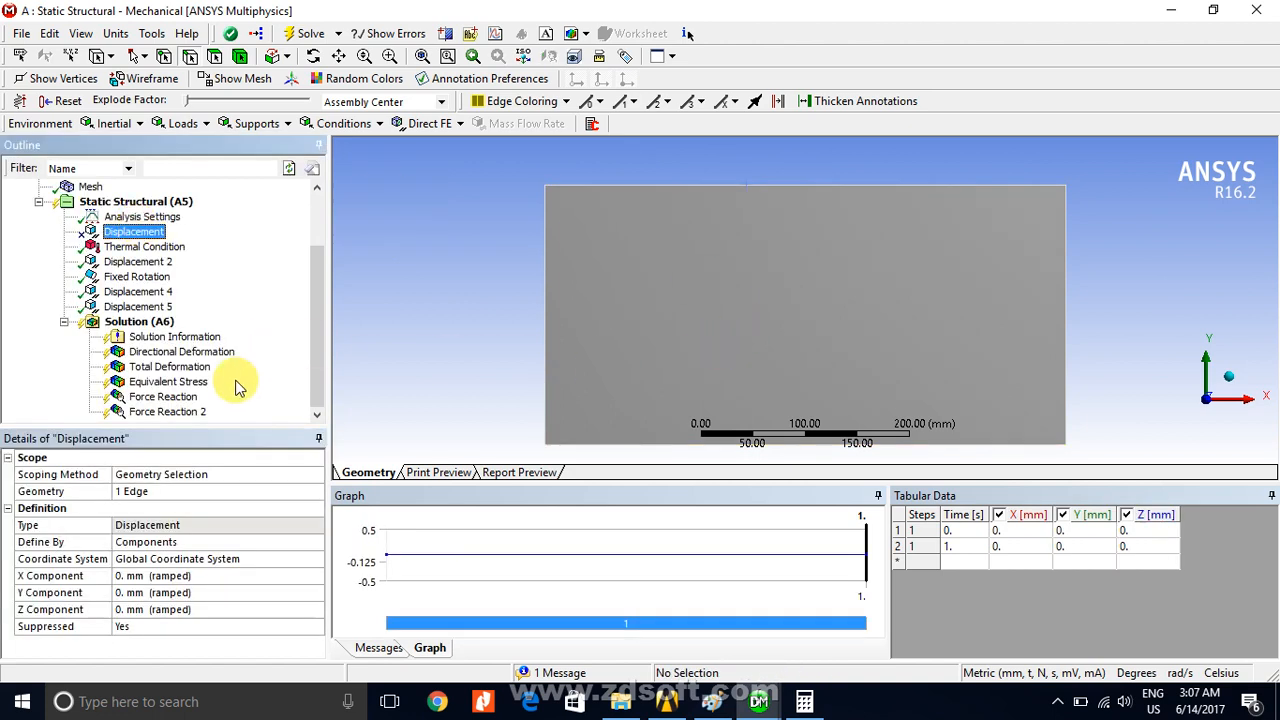
click(140, 231)
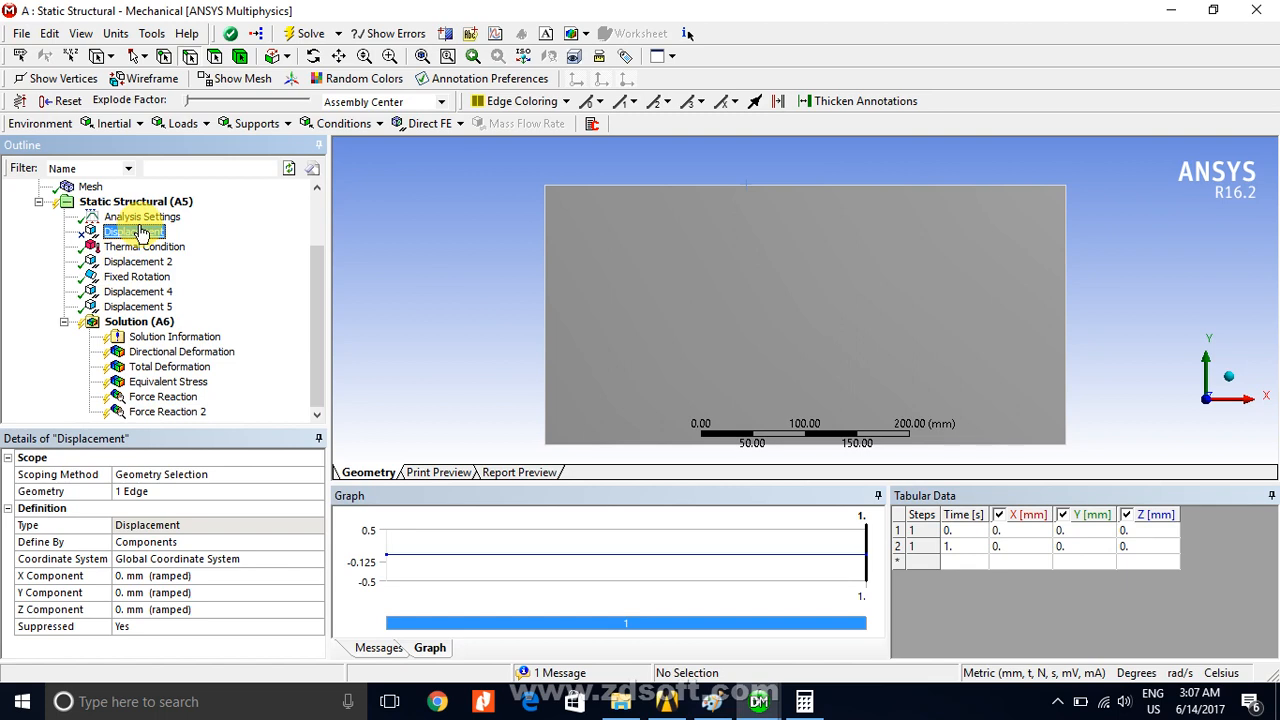
right_click(140, 231)
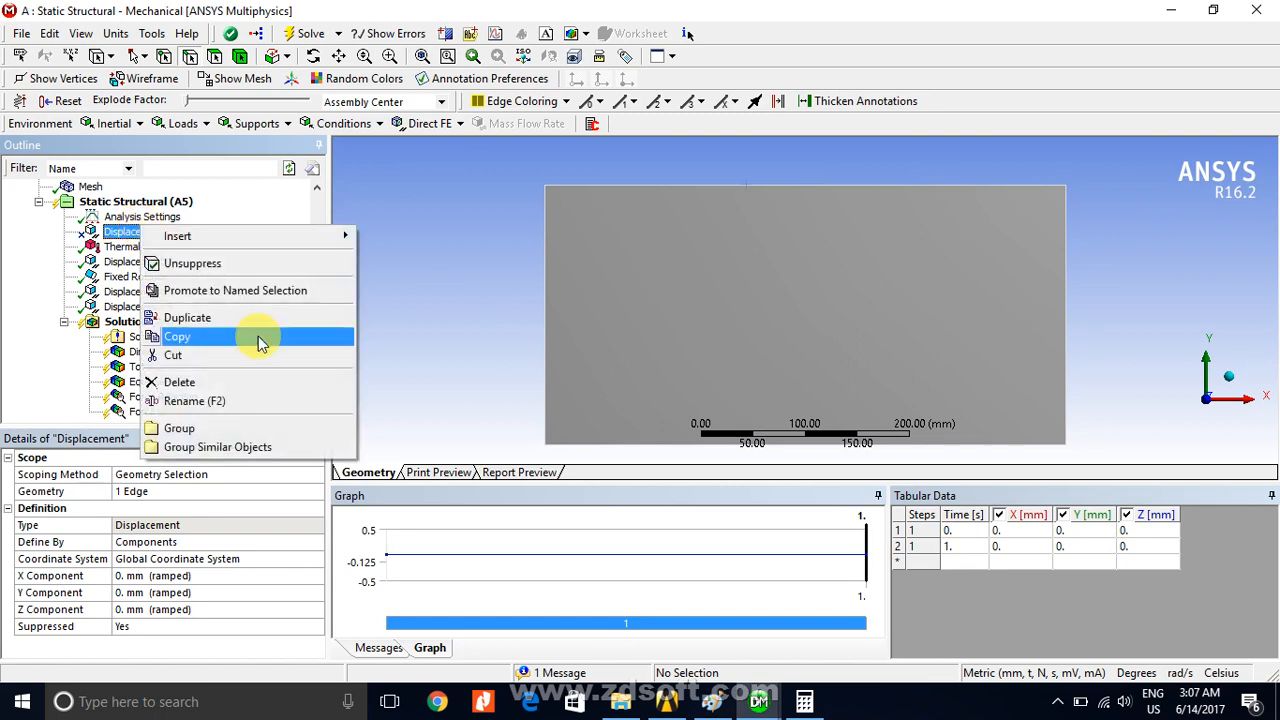
click(246, 265)
click(184, 476)
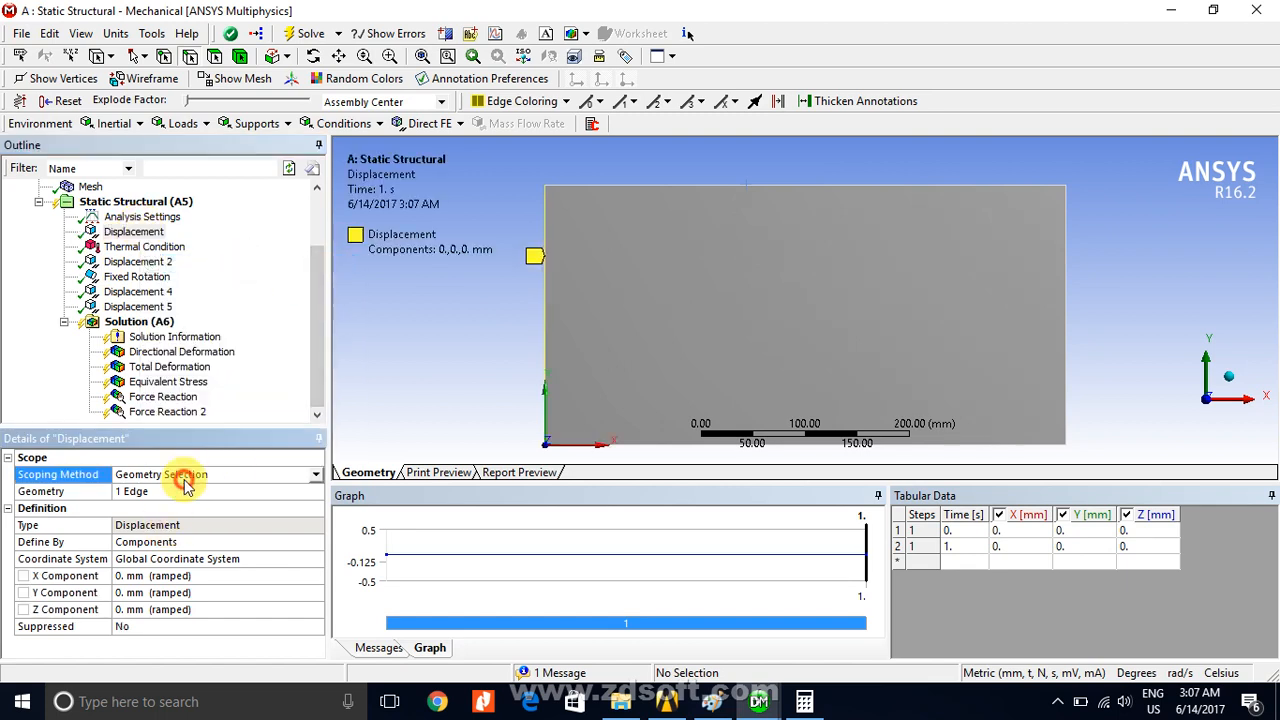
click(166, 491)
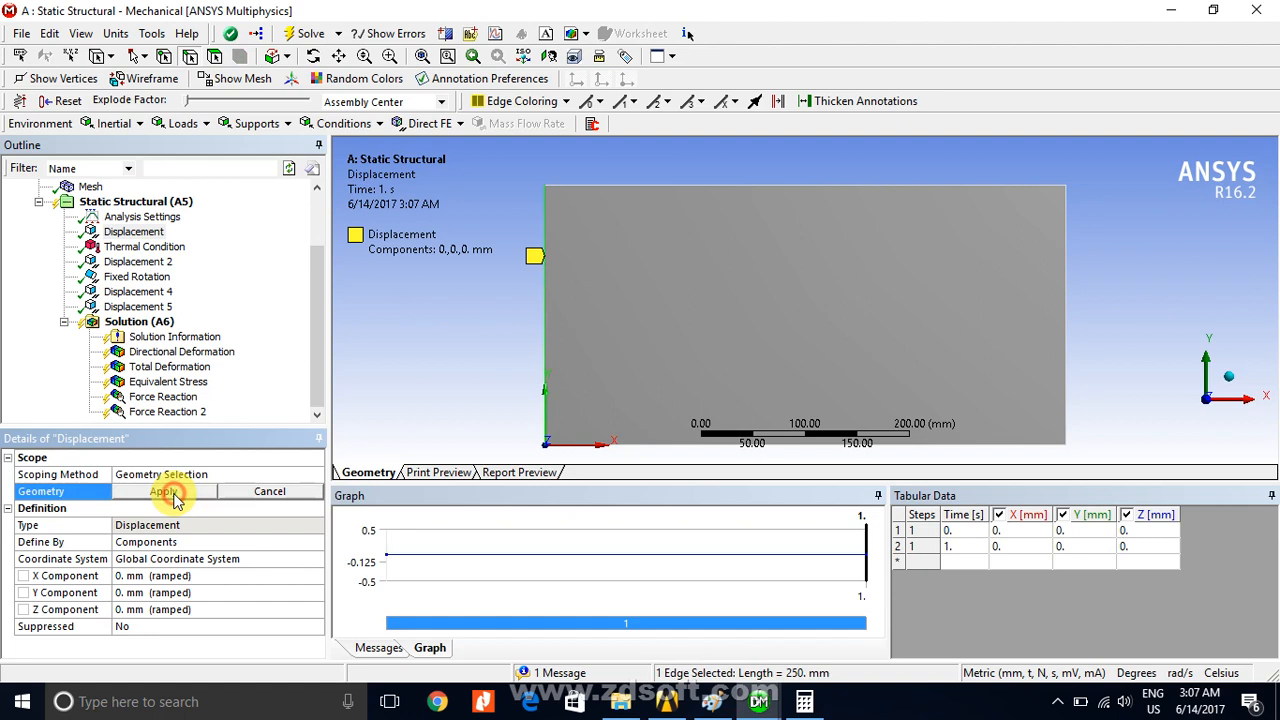
click(763, 447)
click(165, 492)
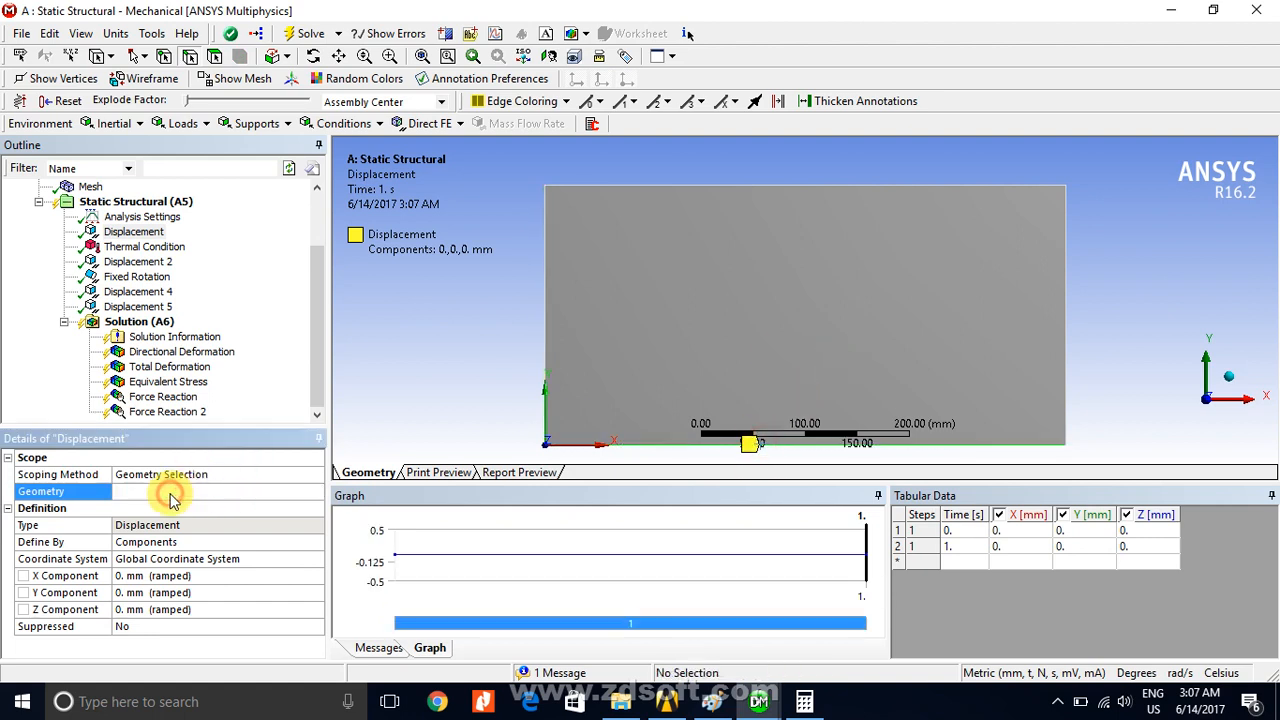
- Set the X and Z components of the lower-edge Displacement to Free, keeping the Y component at 0 mm
click(182, 596)
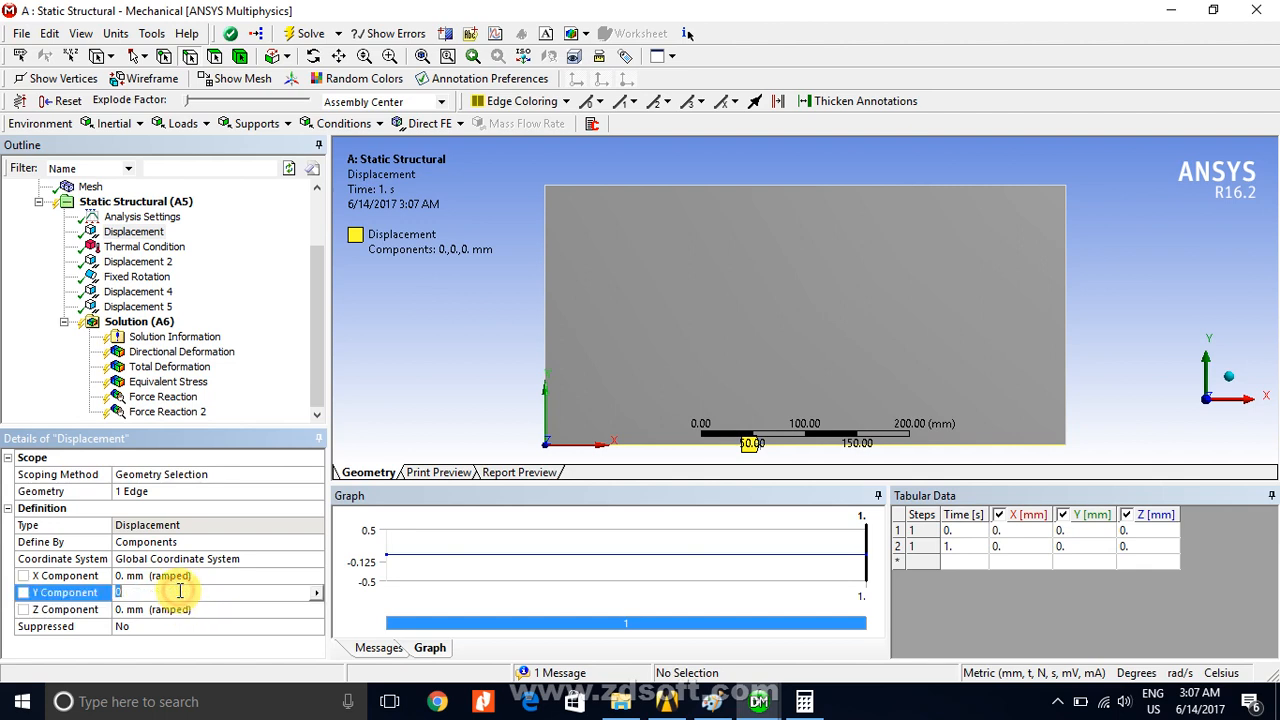
click(277, 575)
click(314, 577)
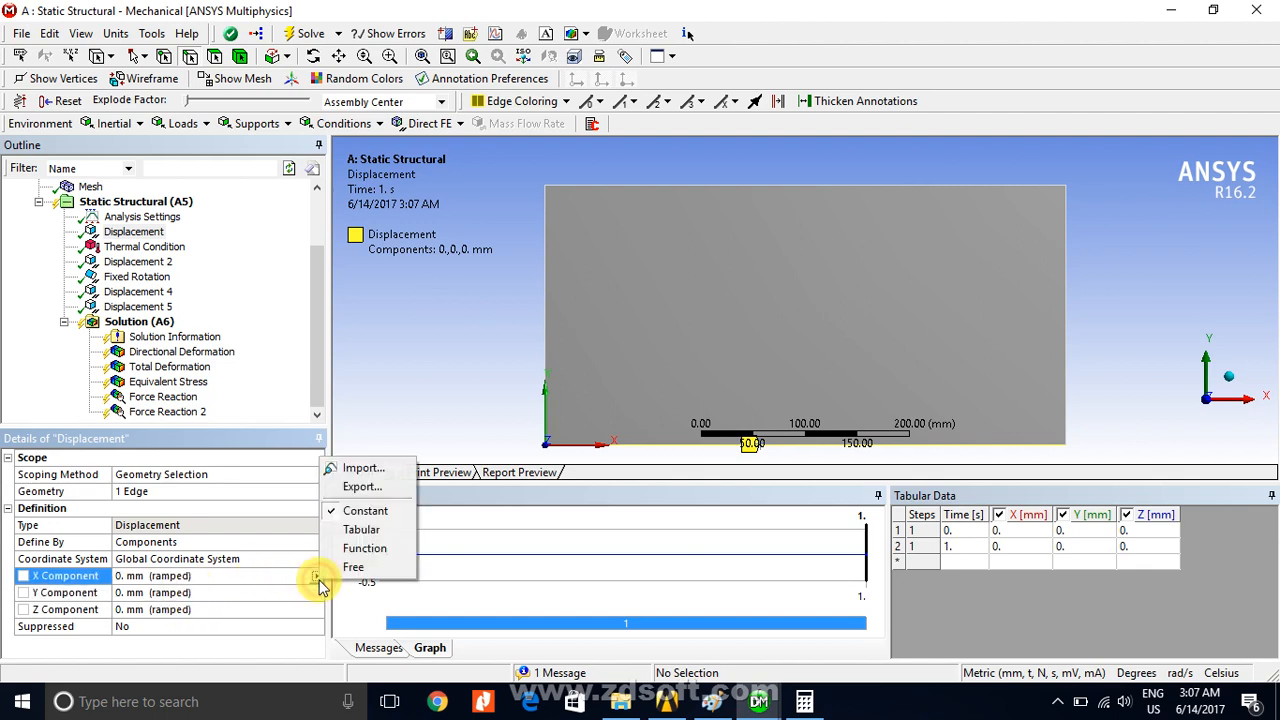
click(352, 568)
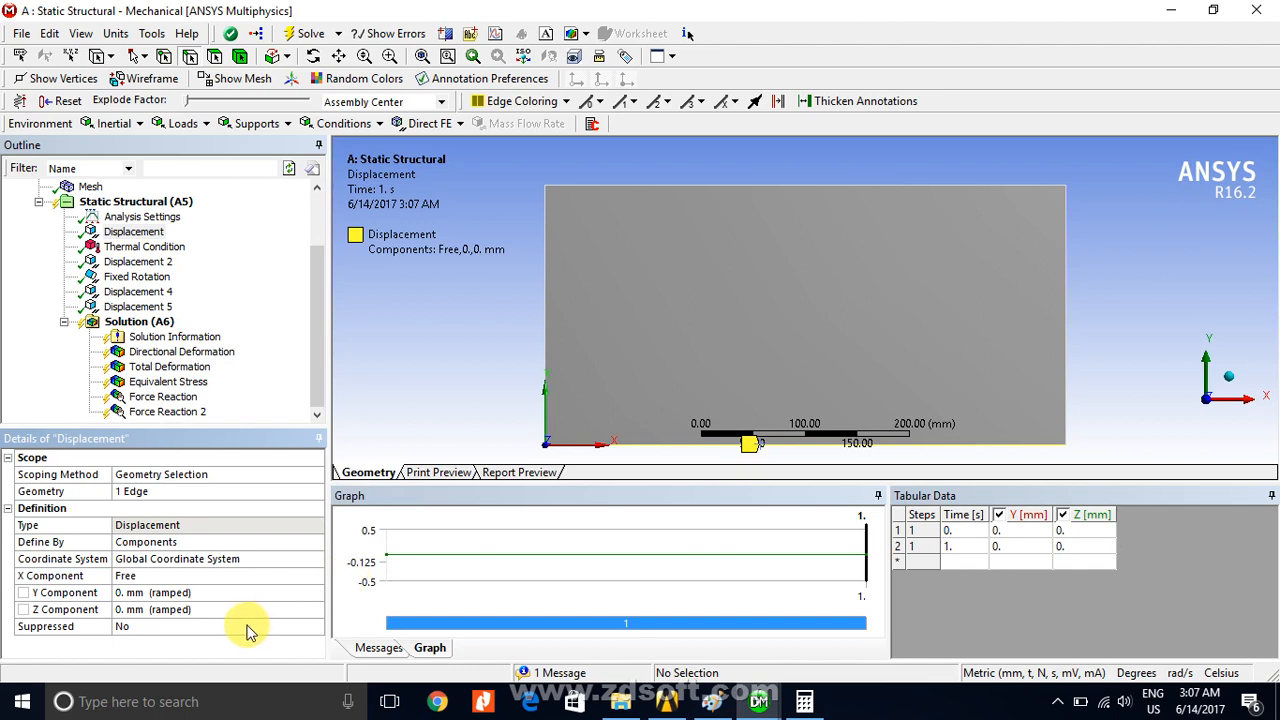
click(294, 607)
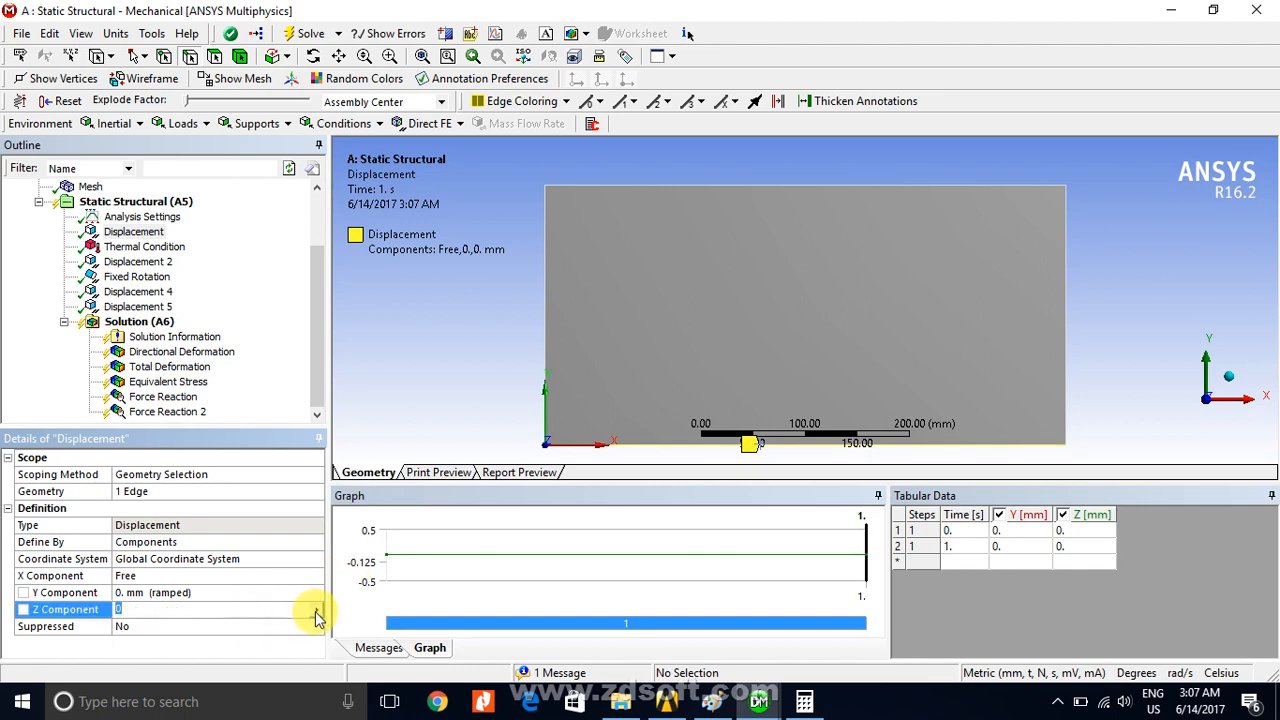
click(316, 609)
click(351, 600)
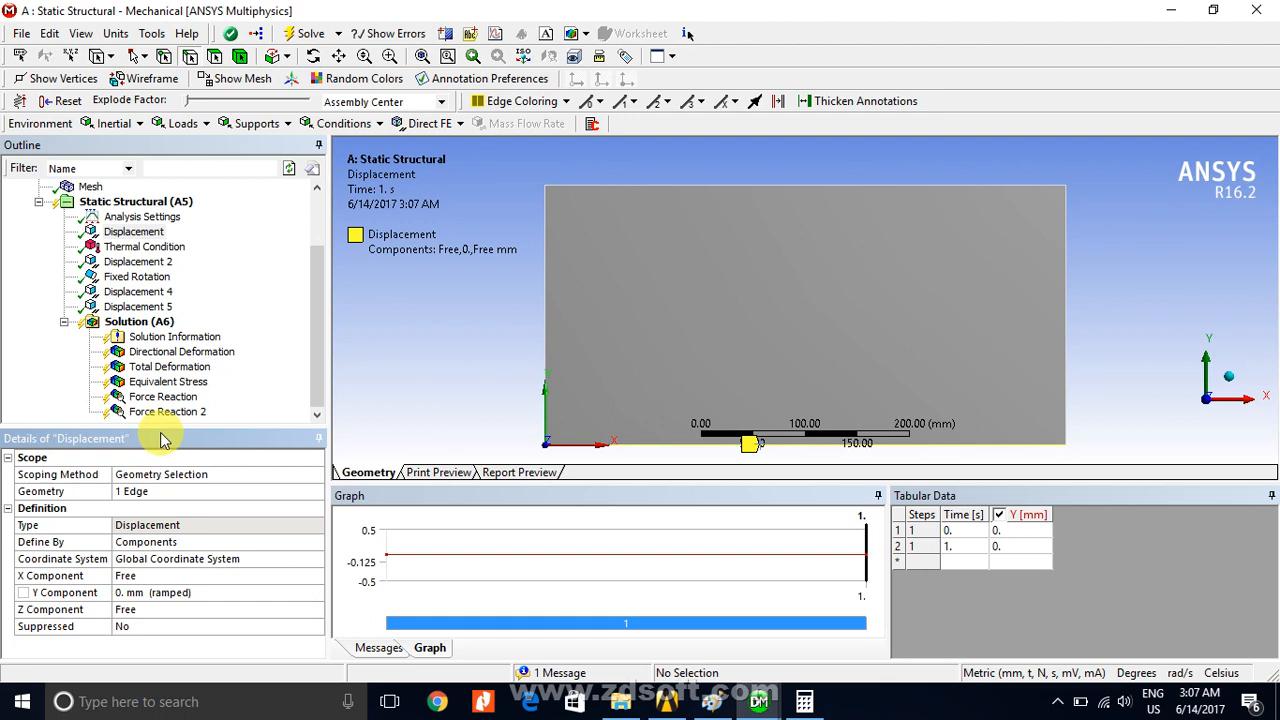
- Solve the analysis again with the separate horizontal-edge supports and examine the Force Reaction and Force Reaction 2 values
click(308, 34)
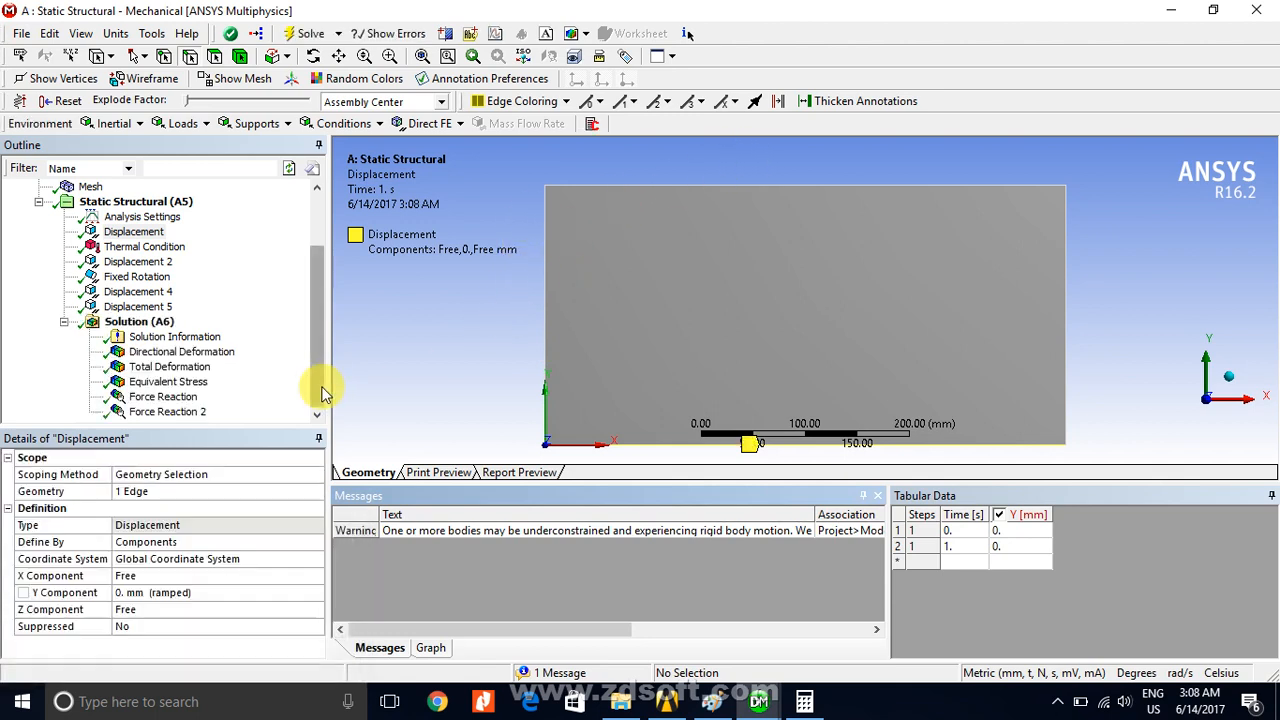
click(170, 397)
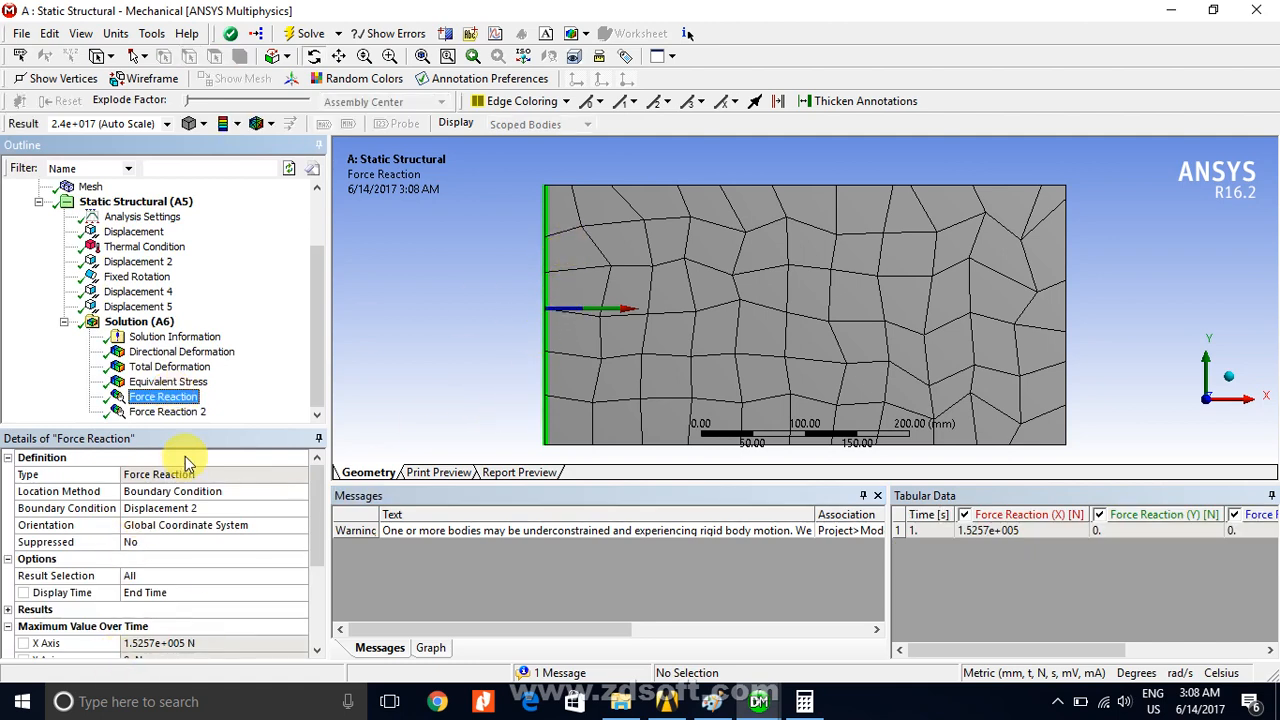
click(168, 412)
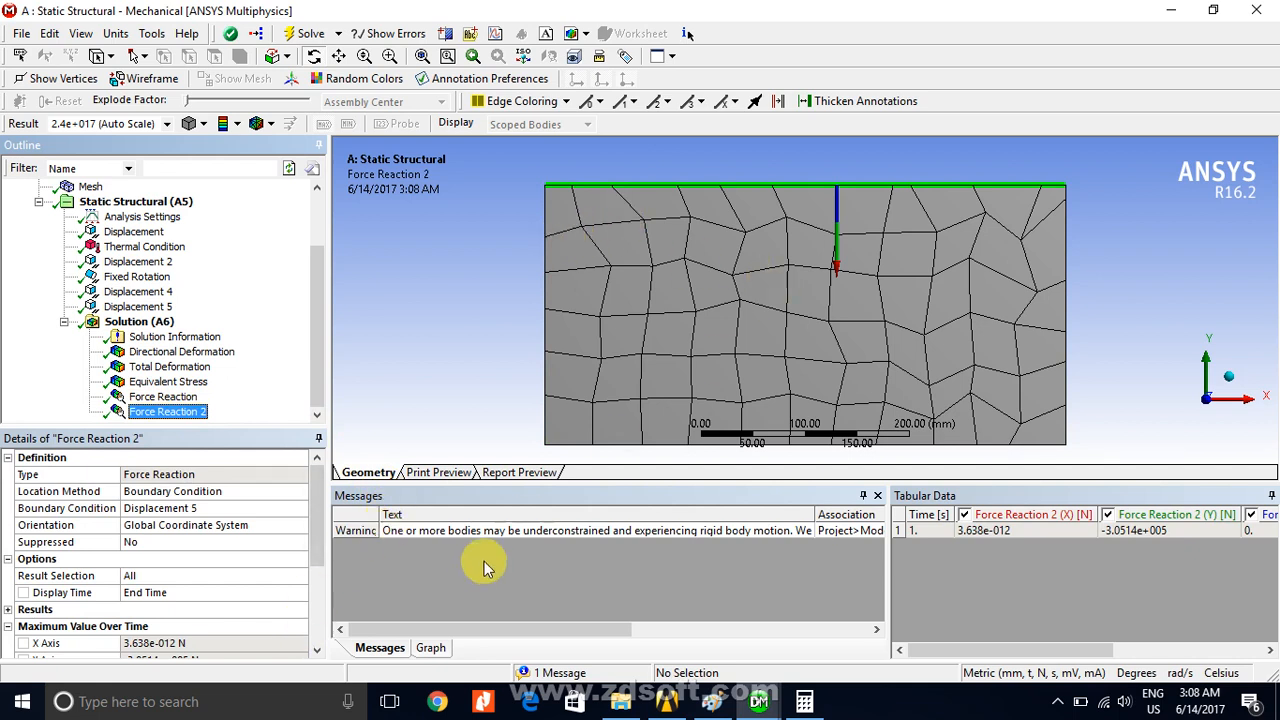
click(320, 652)
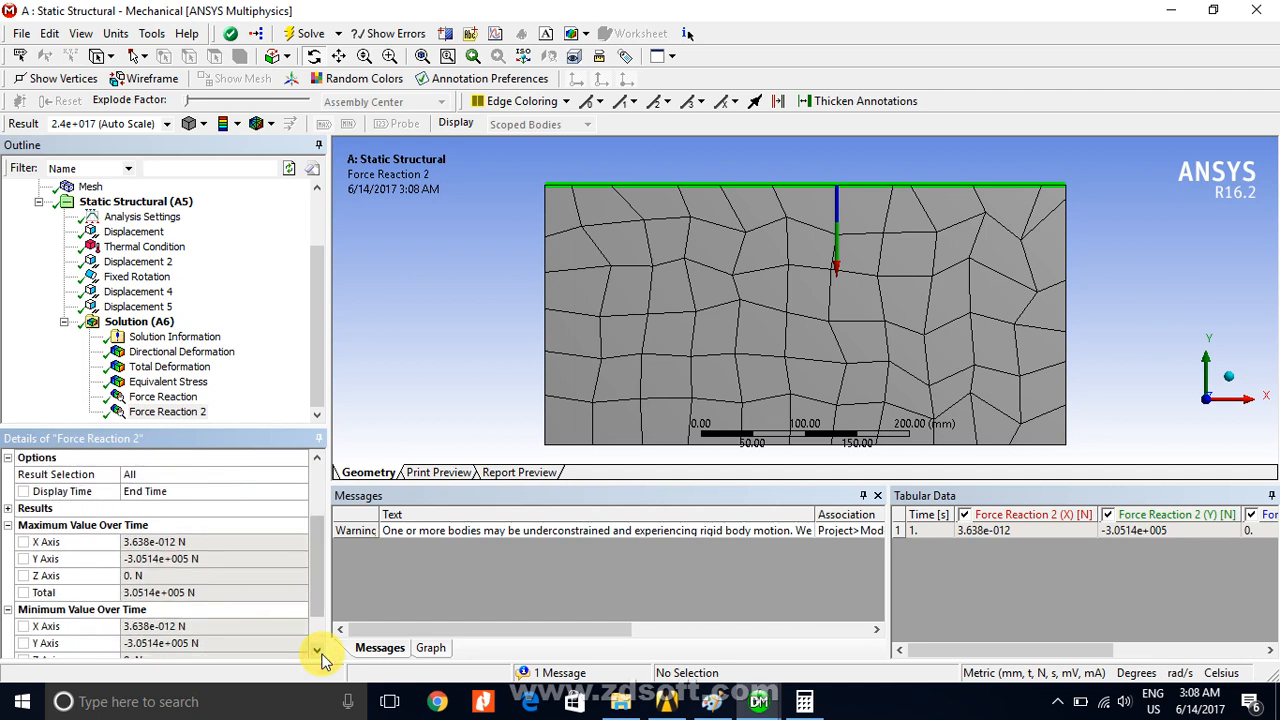
click(320, 652)
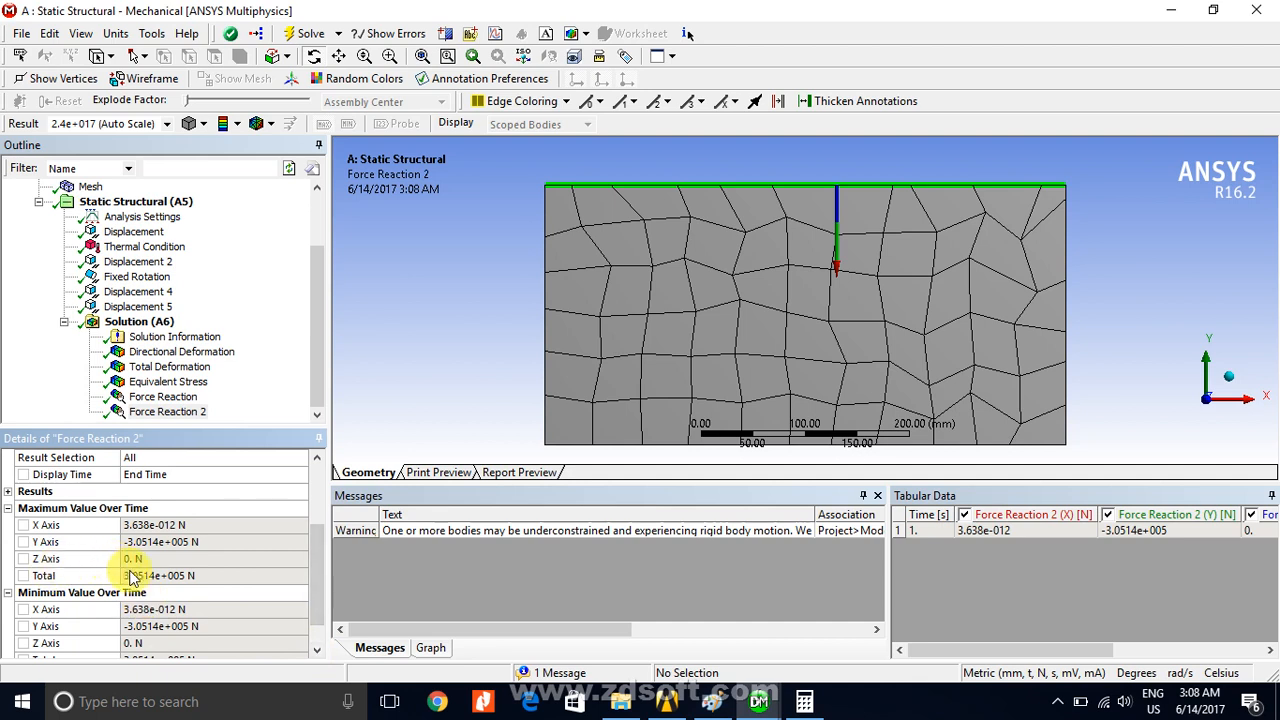
click(318, 651)
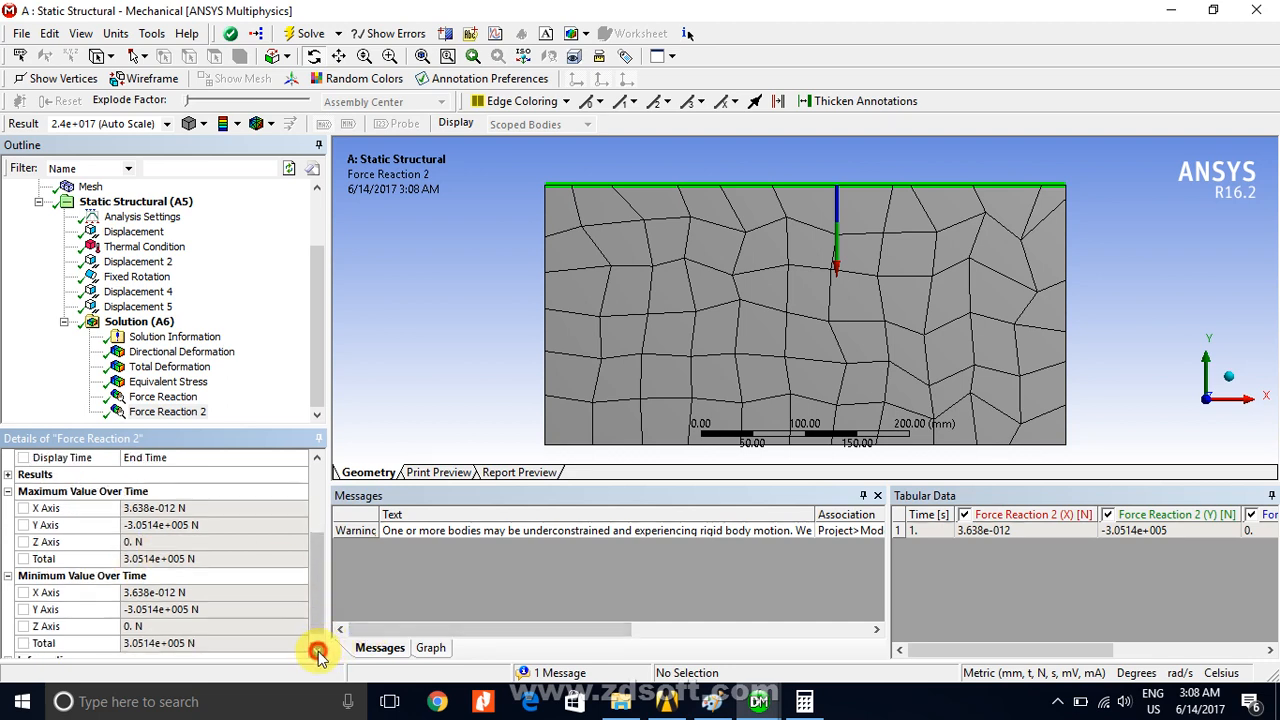
- Examine the maximum and minimum values over time for Force Reaction 2 and for Force Reaction
click(318, 651)
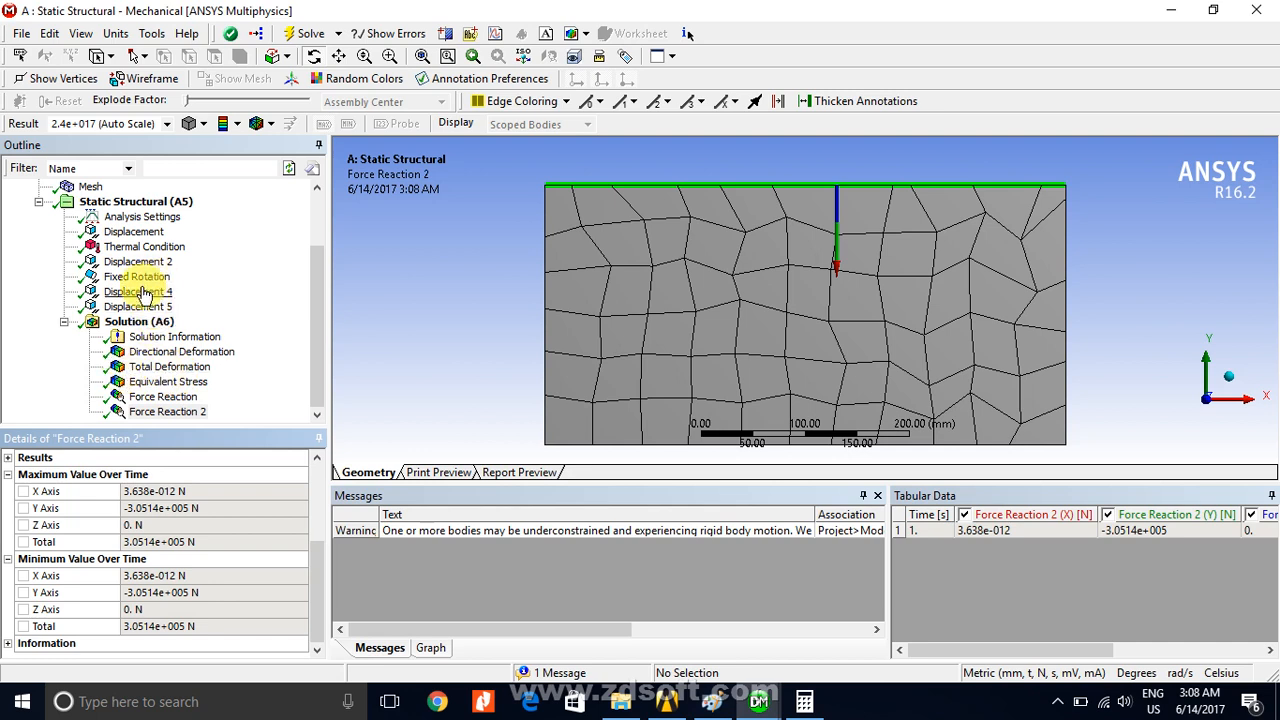
click(166, 398)
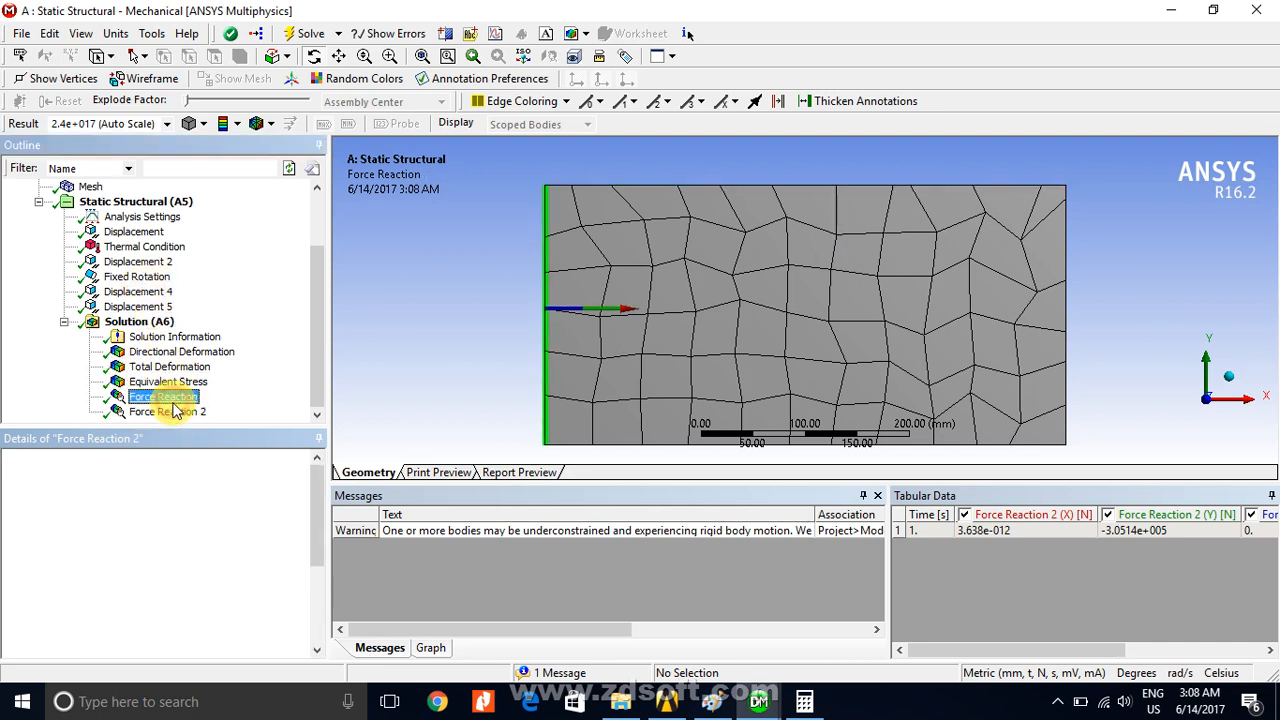
click(320, 651)
click(320, 651)
click(320, 651)
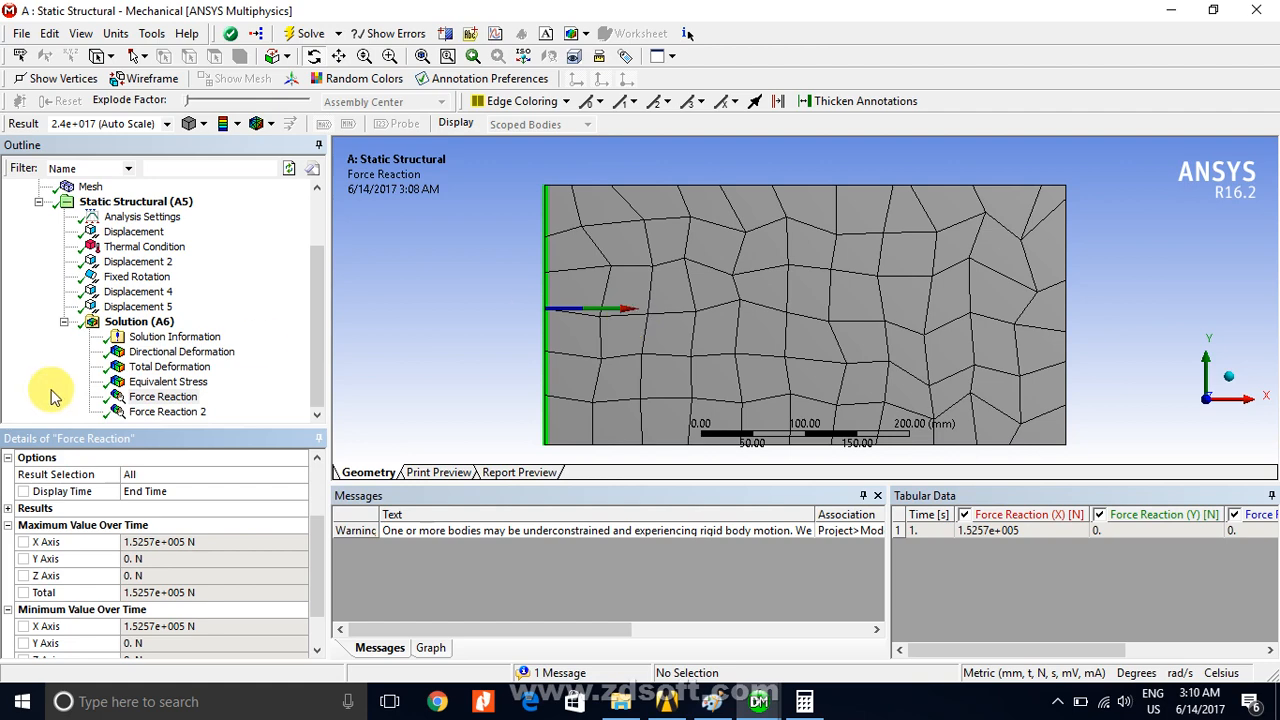
- Review the Equivalent Stress result alongside Force Reaction, and play and pause the Equivalent Stress animation
click(172, 383)
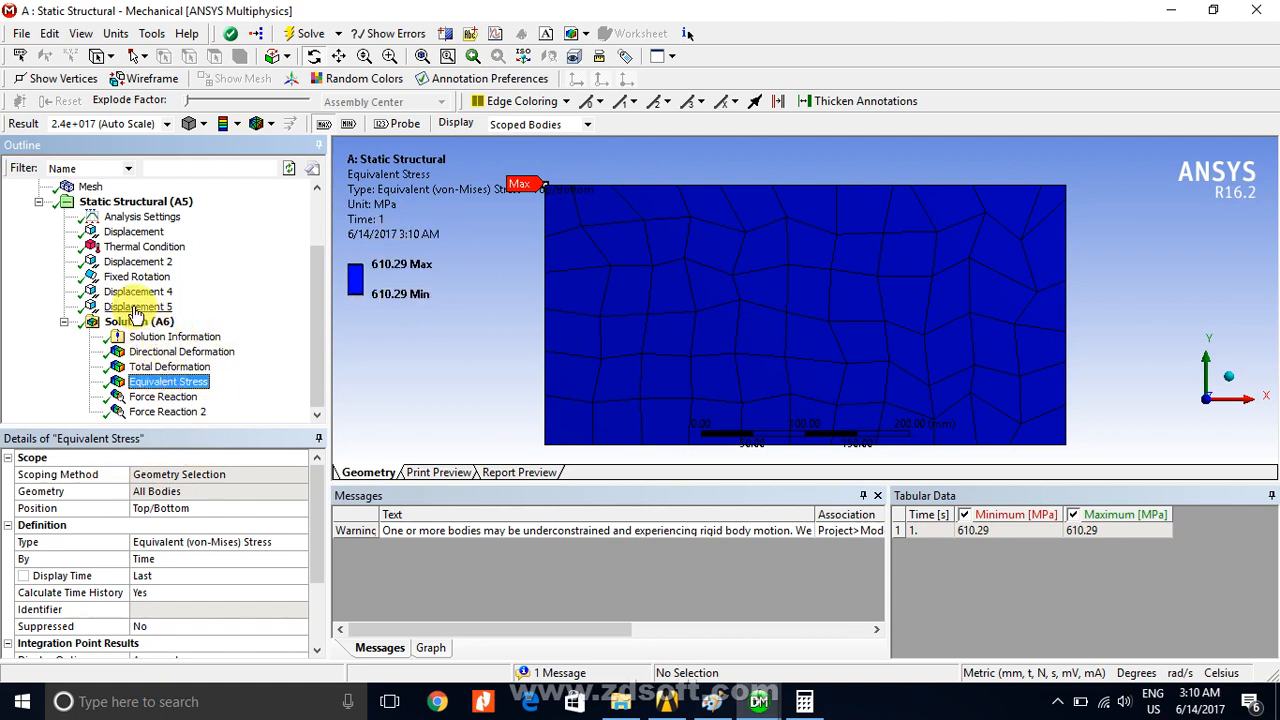
click(166, 398)
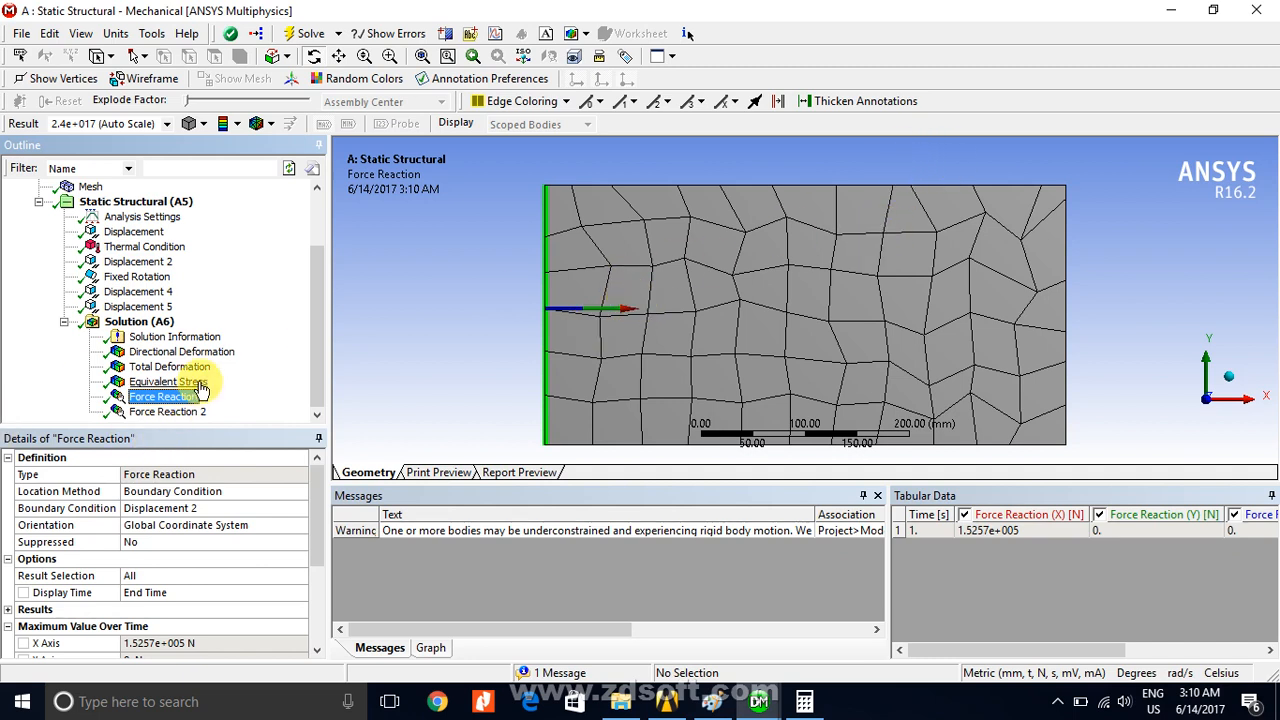
click(170, 382)
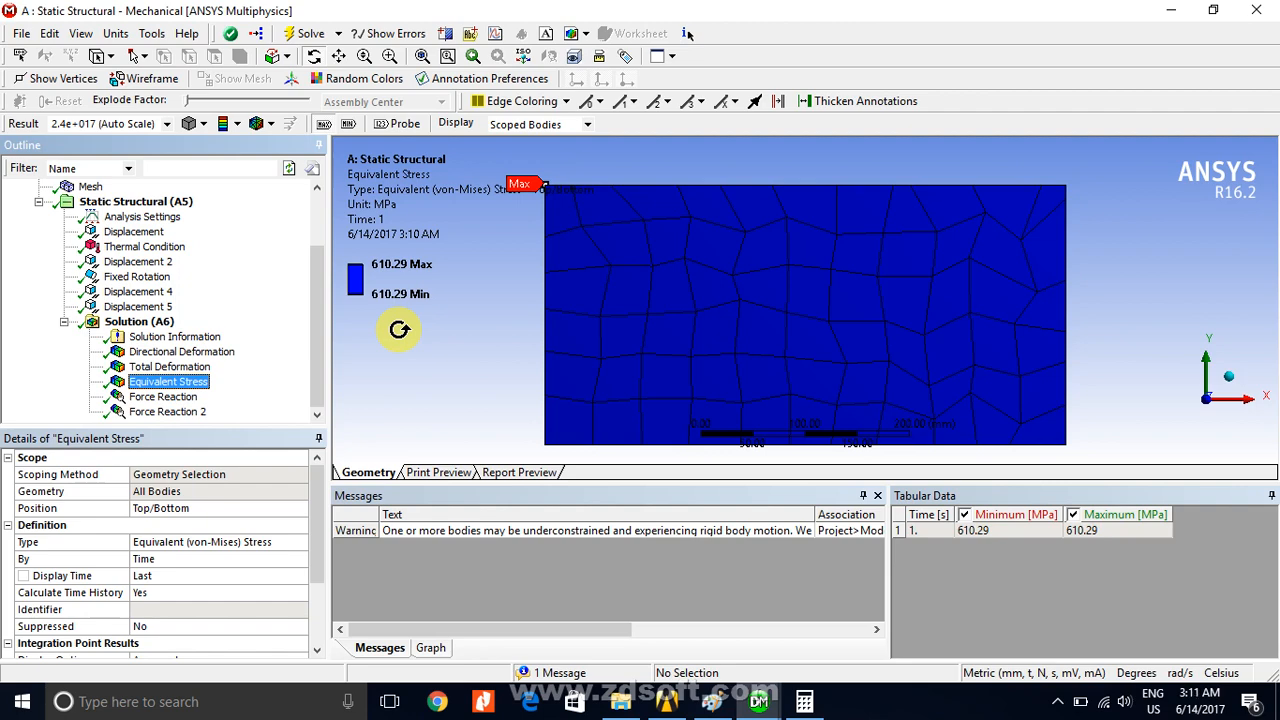
click(430, 648)
click(408, 518)
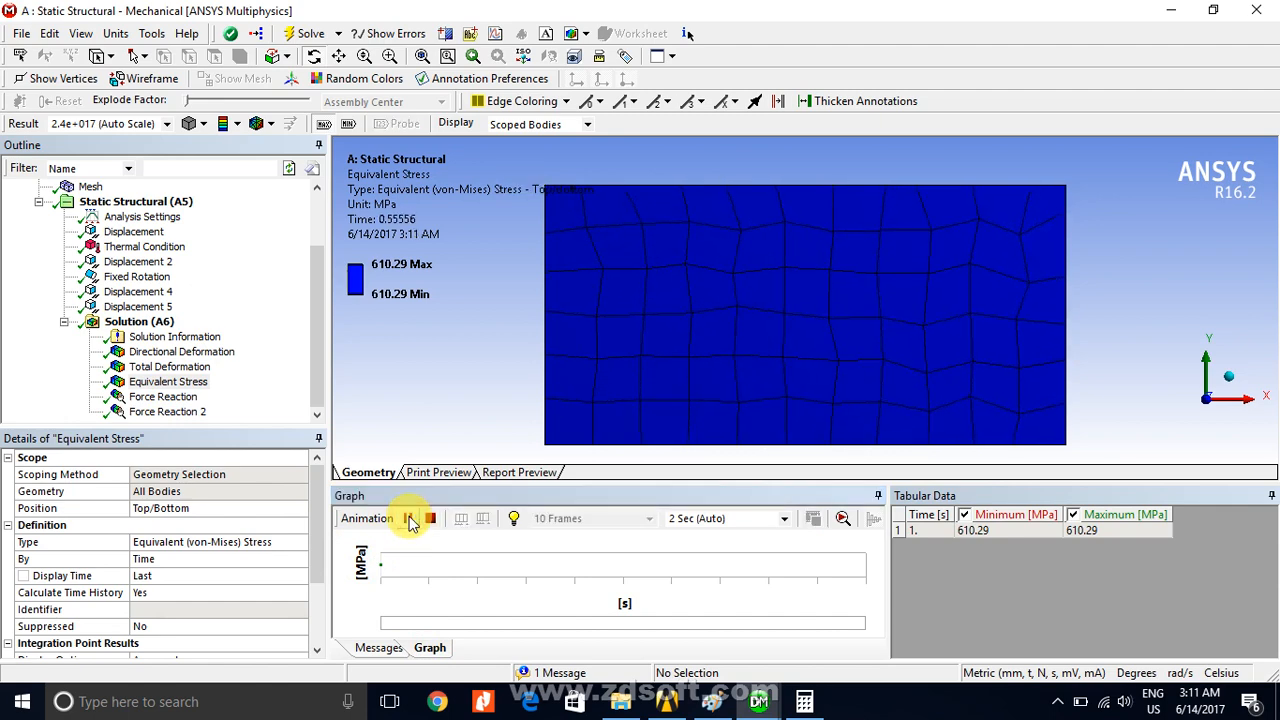
click(408, 518)
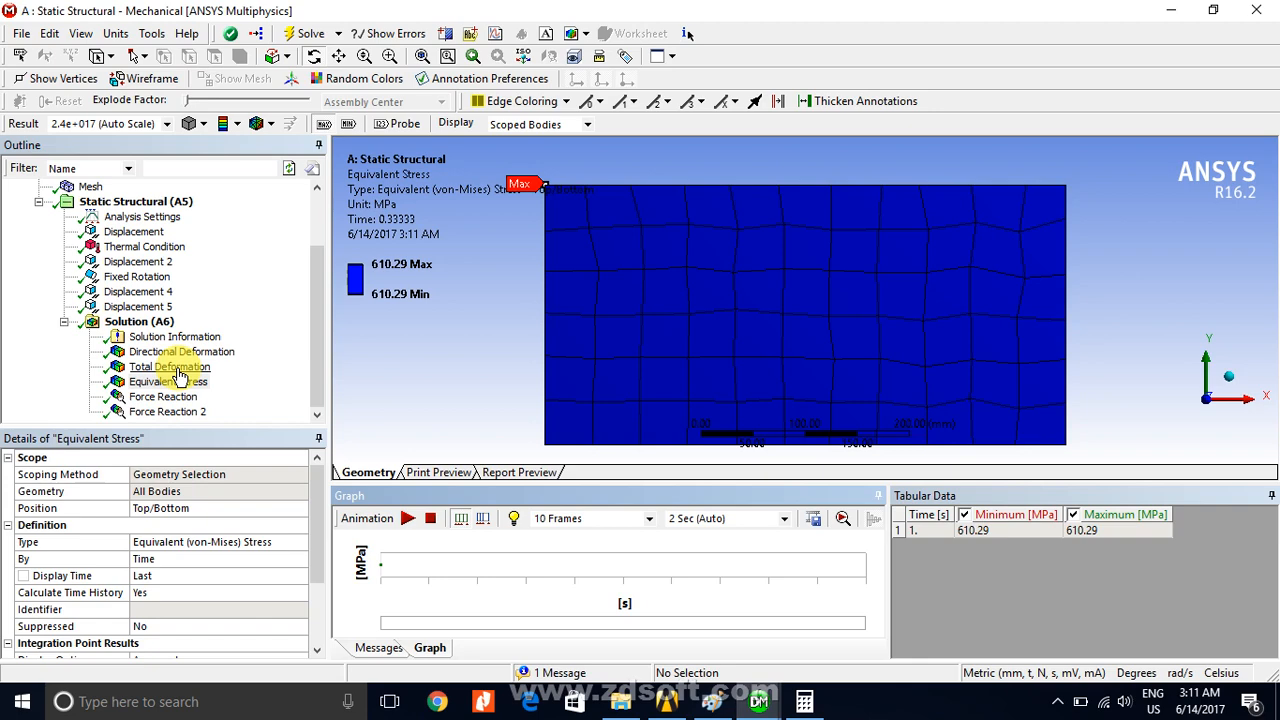
- Display Force Reaction and switch to Calculator to review the earlier hand calculations, returning to Mechanical
click(168, 397)
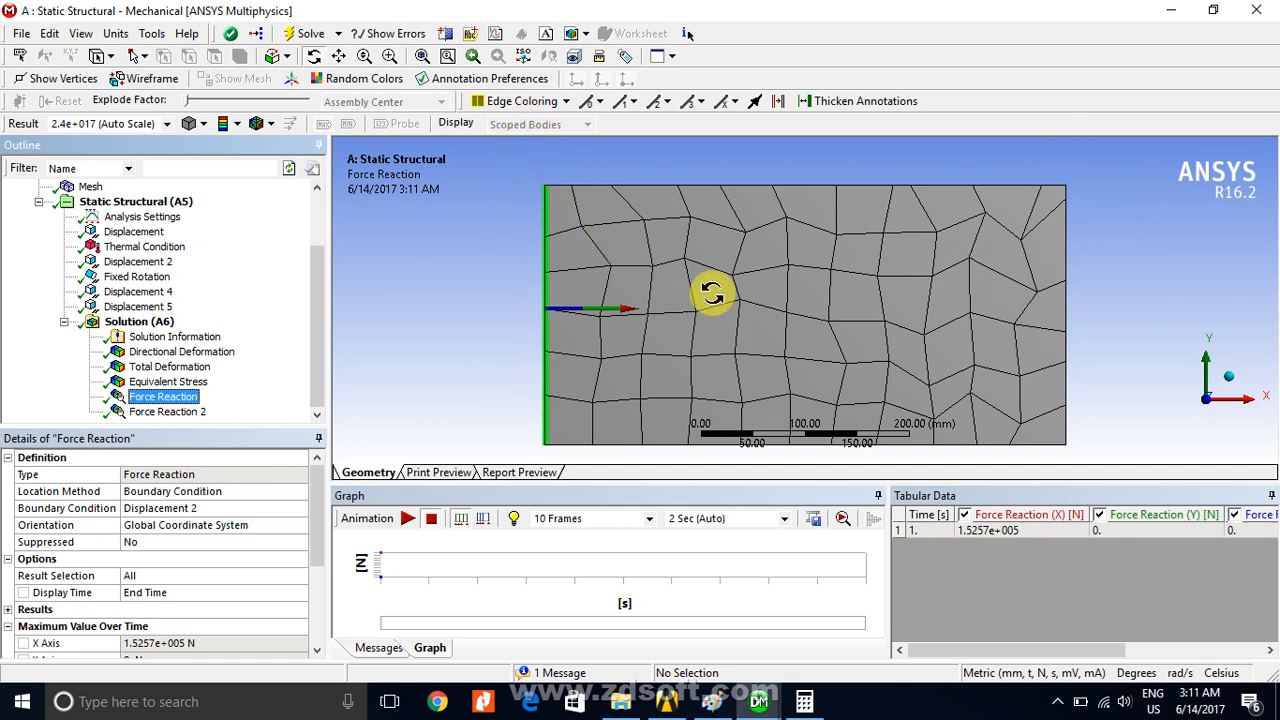
click(806, 700)
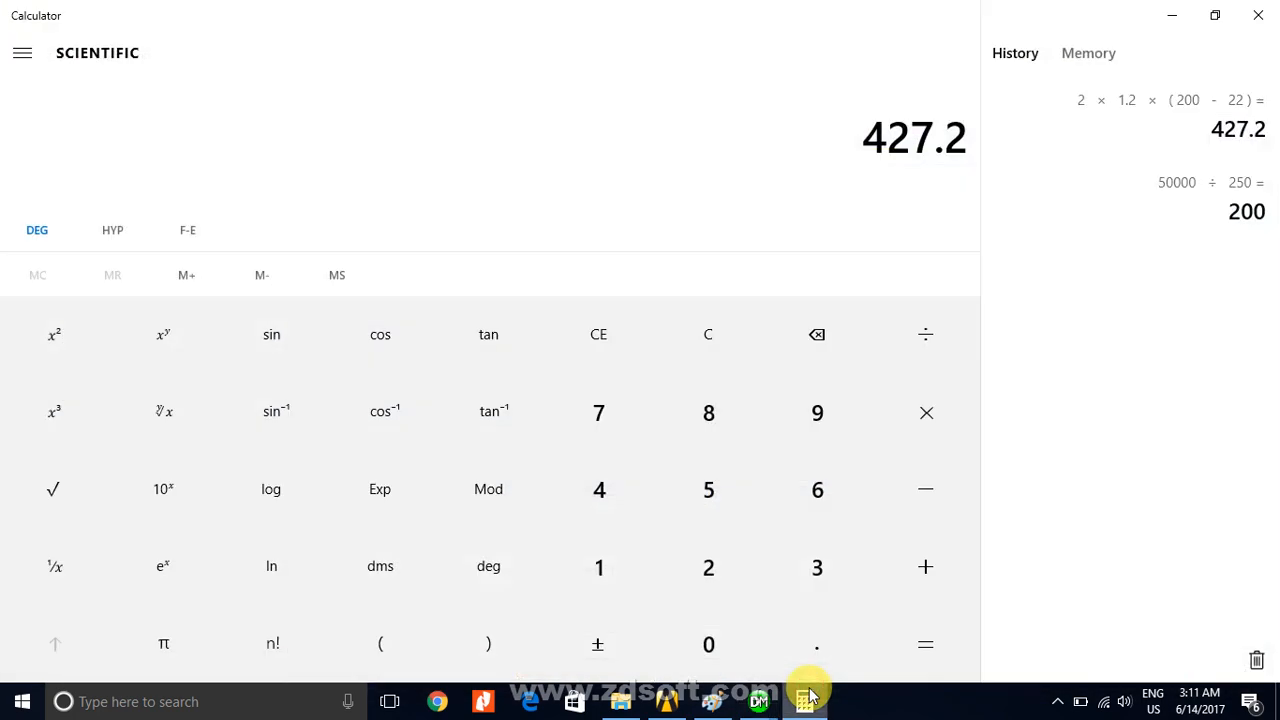
click(808, 698)
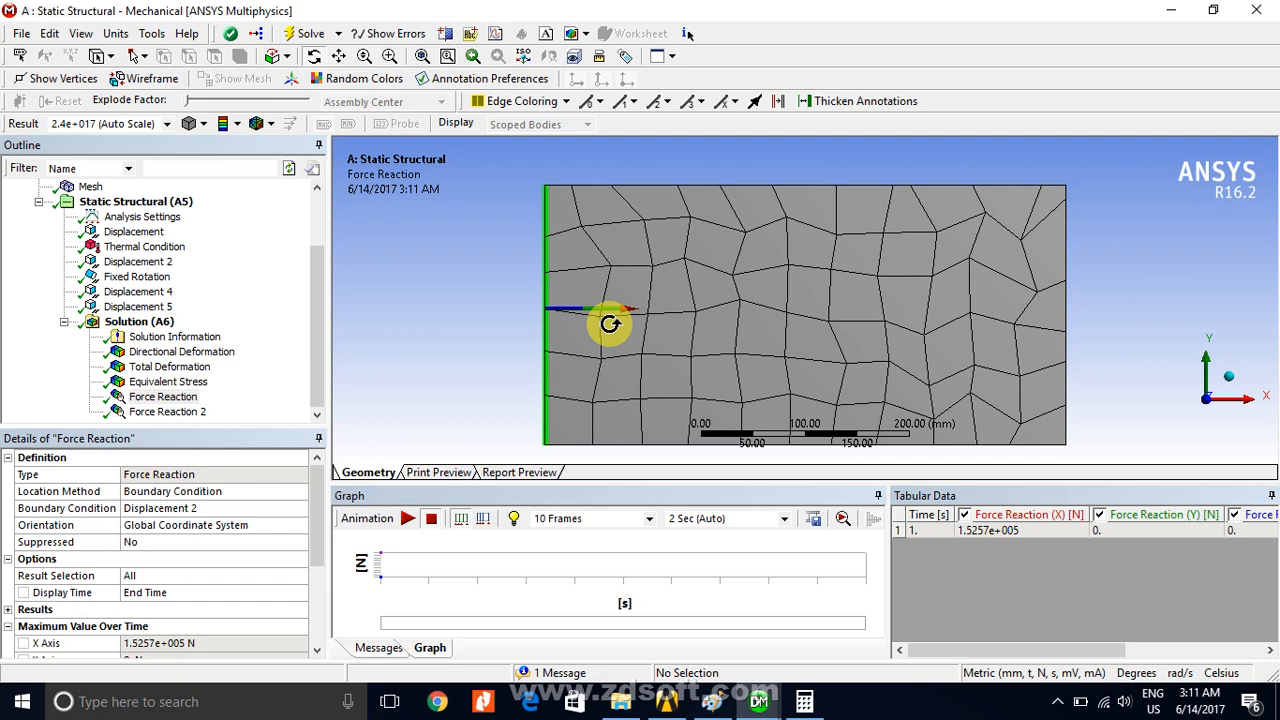
click(806, 701)
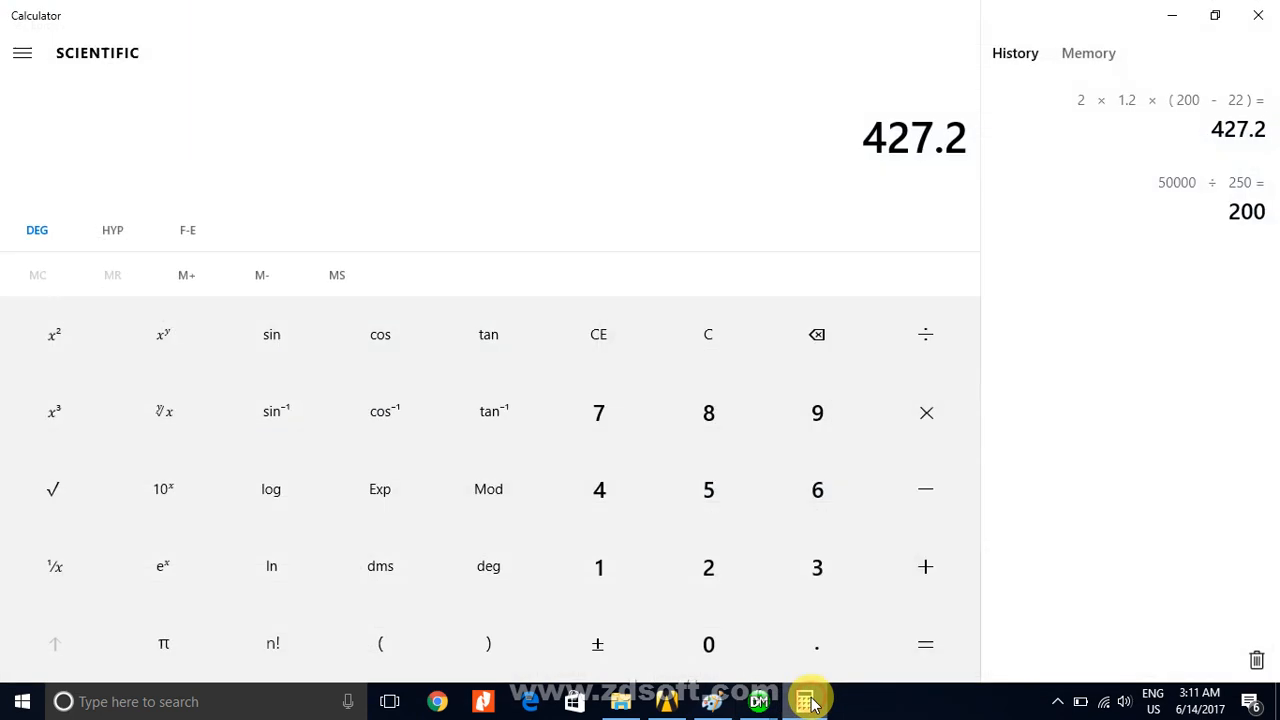
click(808, 701)
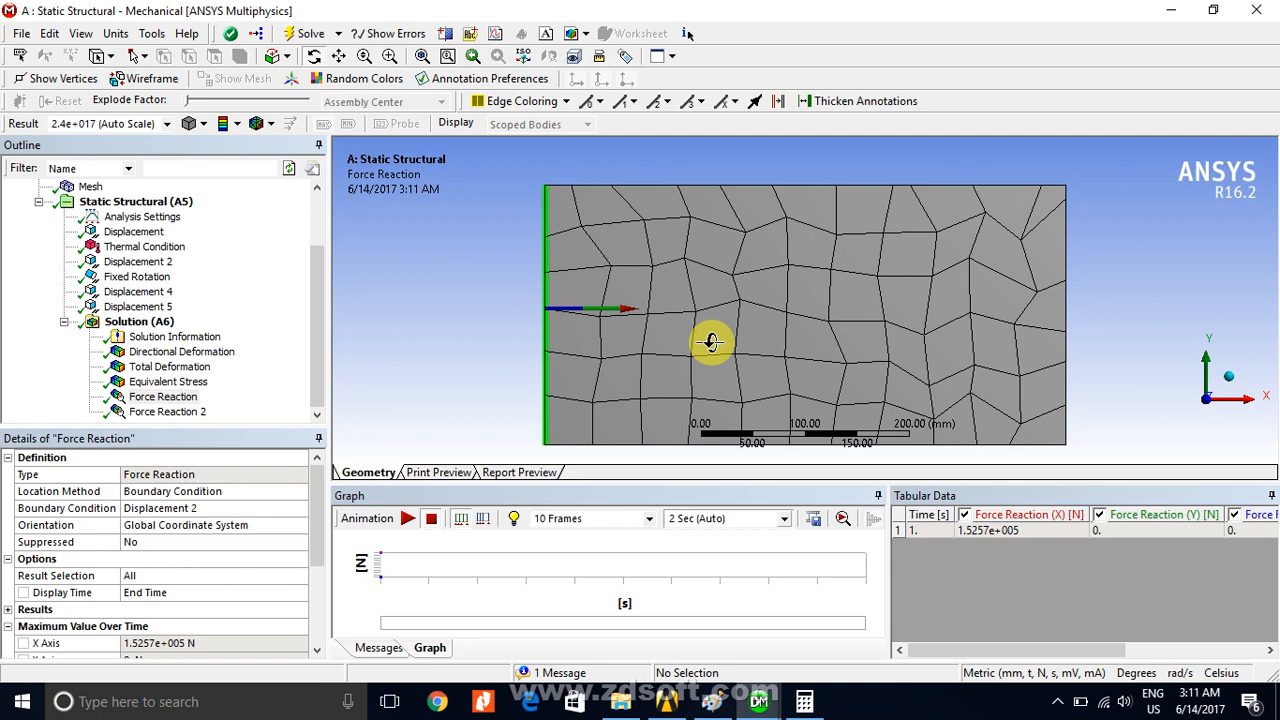
- Display the Equivalent Stress result for the plate again
key(Up)
key(Up)
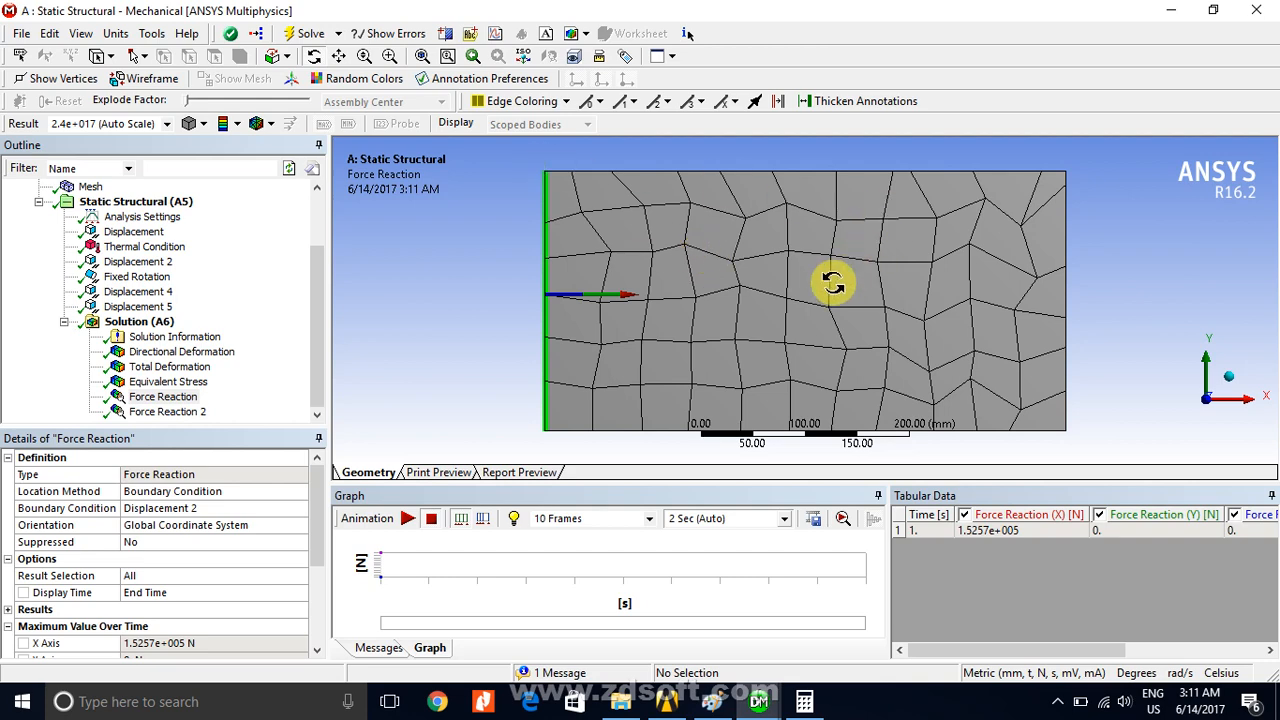
click(170, 382)
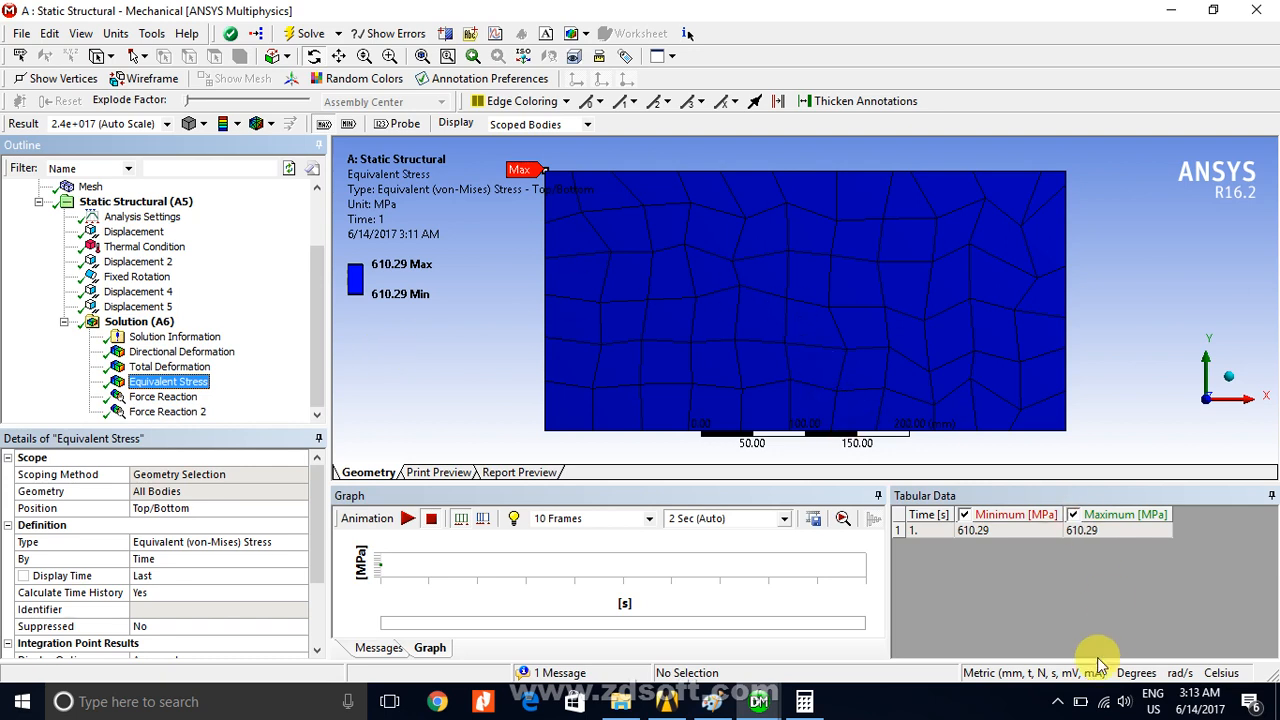
click(1054, 703)
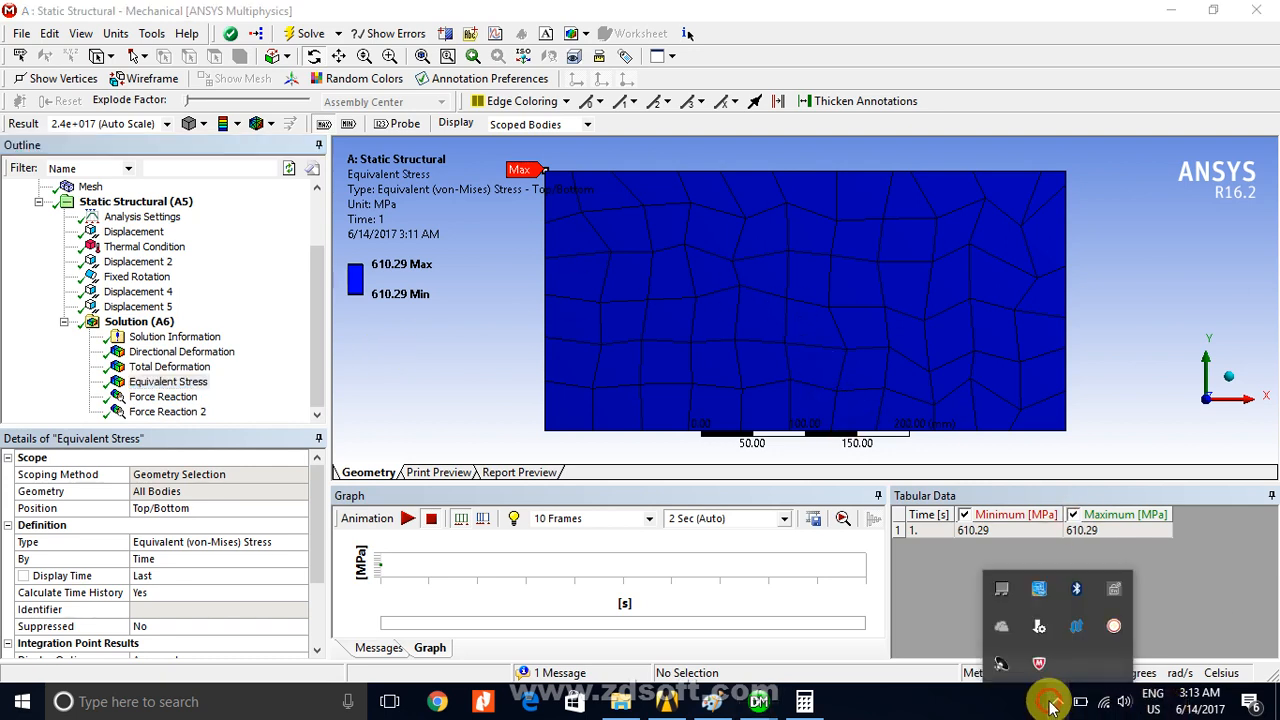
click(1116, 632)
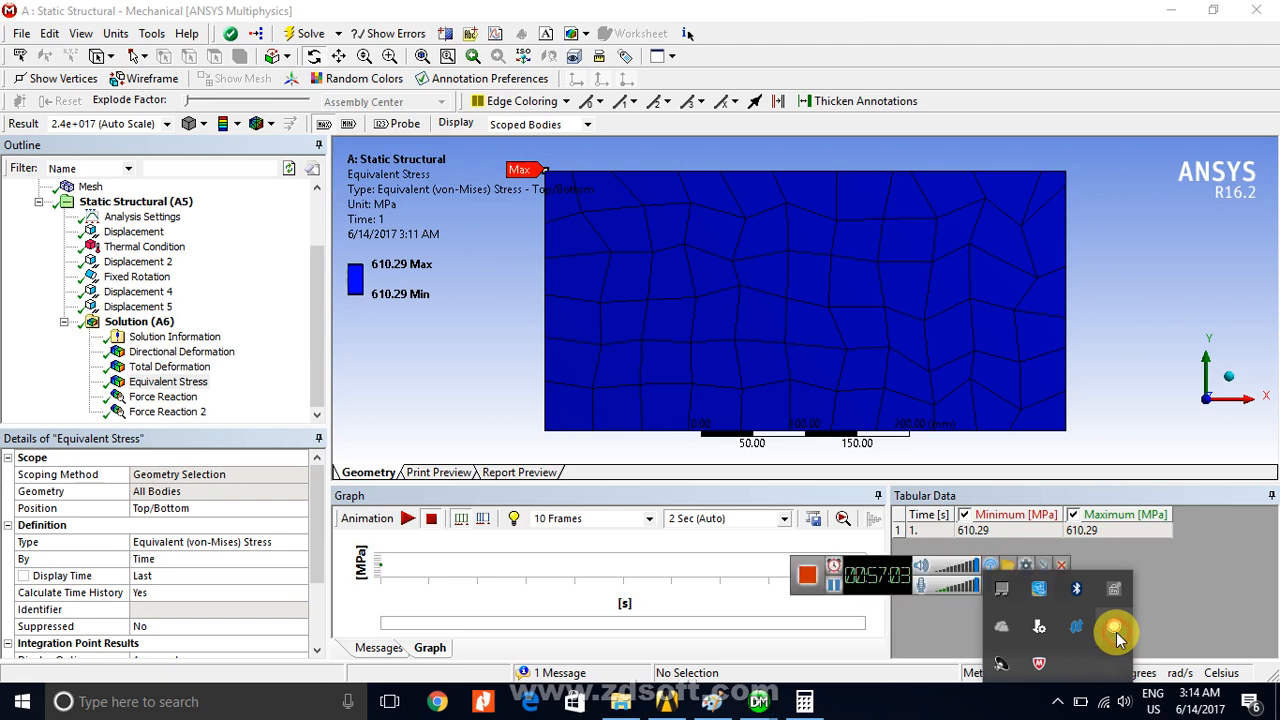